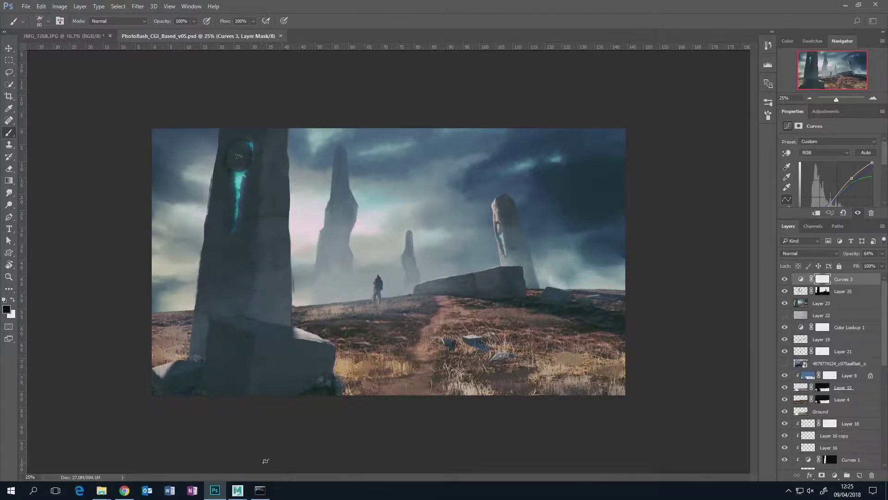
Step: Bring up the IMG_7268.JPG notebook sketches and enlarge them to 25% to examine the compositions
click(57, 36)
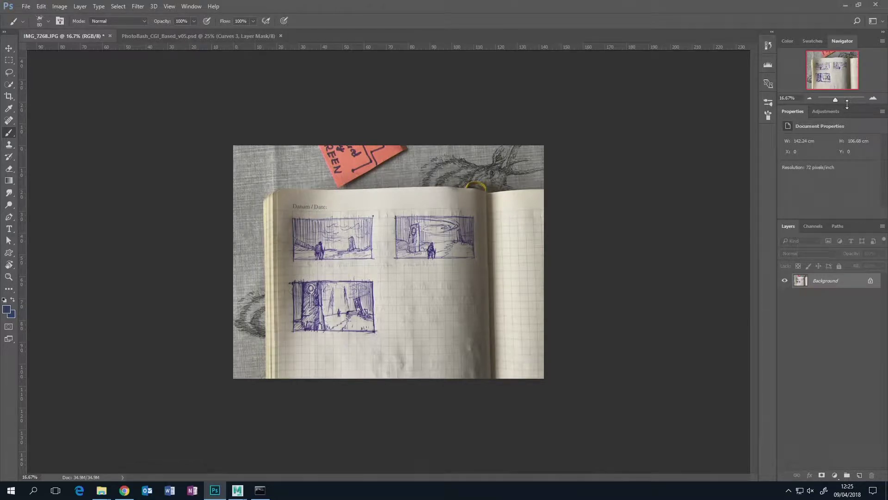
click(874, 99)
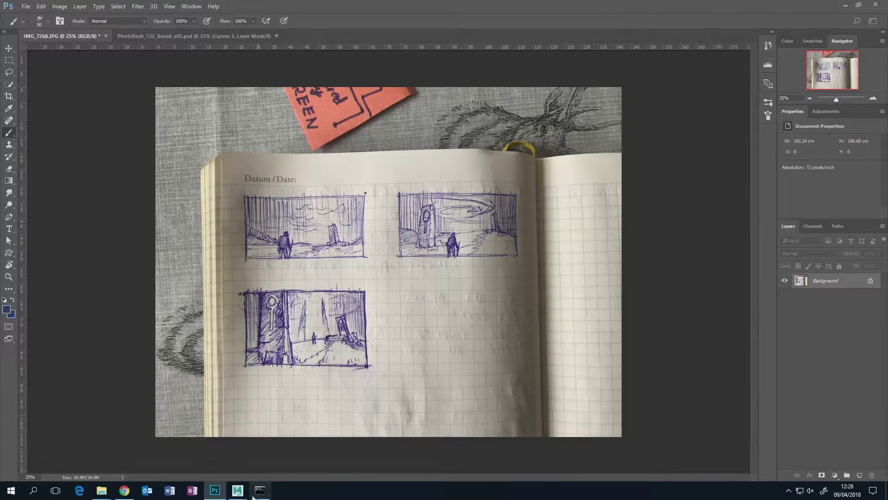
Step: Switch to Maya and put the ground plane beneath the stones into vertex editing
mouse_move(237, 490)
click(279, 462)
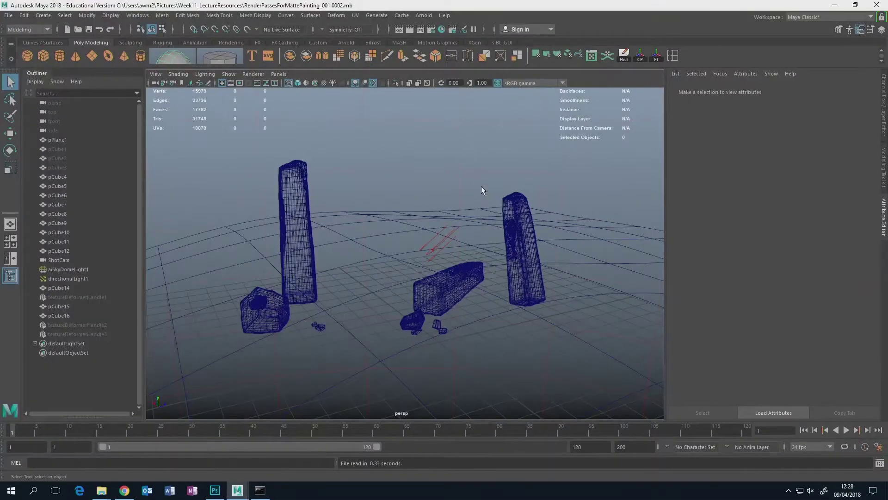
drag(409, 217, 391, 211)
drag(405, 219, 473, 222)
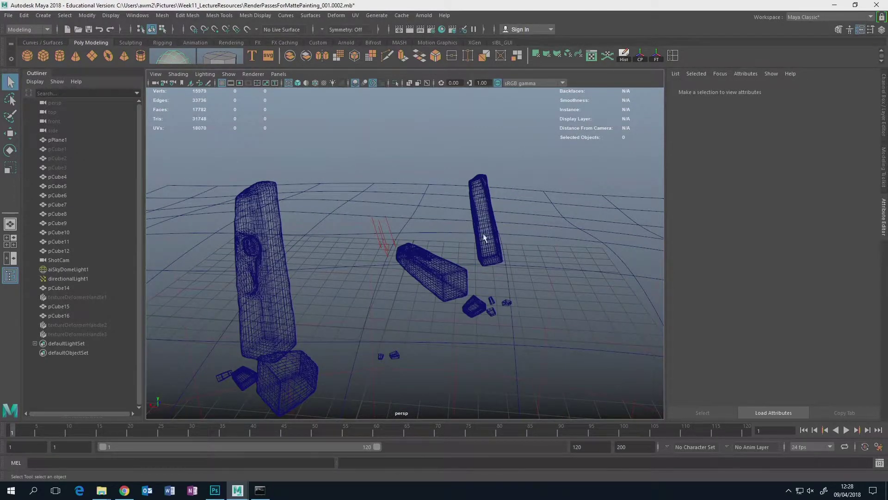
drag(495, 236, 394, 304)
scroll(432, 237, down, 5)
click(496, 262)
right_click(338, 223)
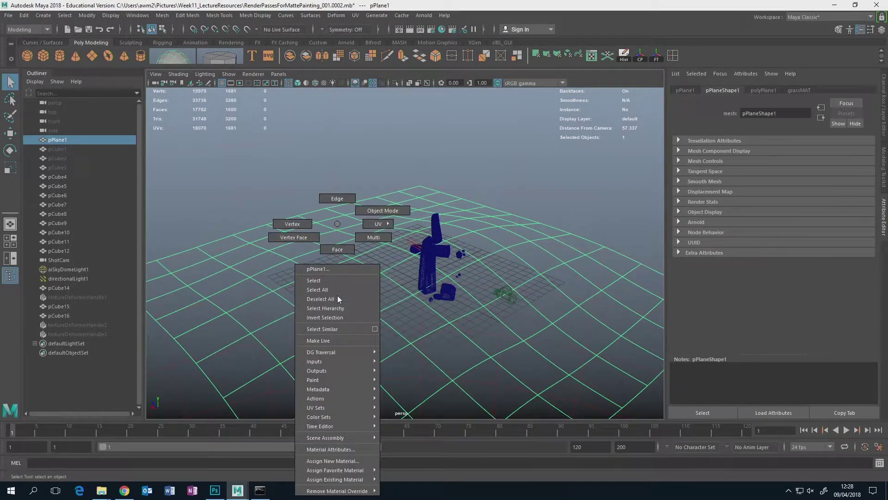
click(290, 224)
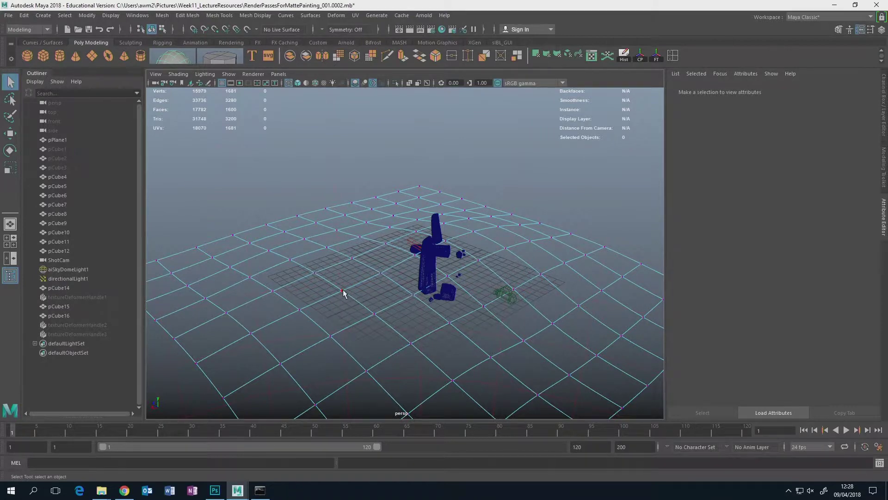
Step: Turn on soft selection with a falloff radius of about 7.6 and raise a ground plane vertex beside the stones
key(b)
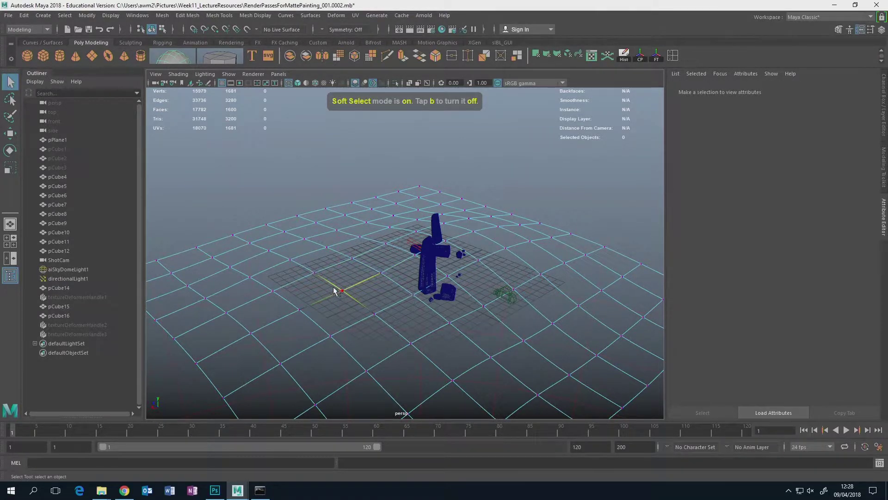
drag(341, 292, 414, 271)
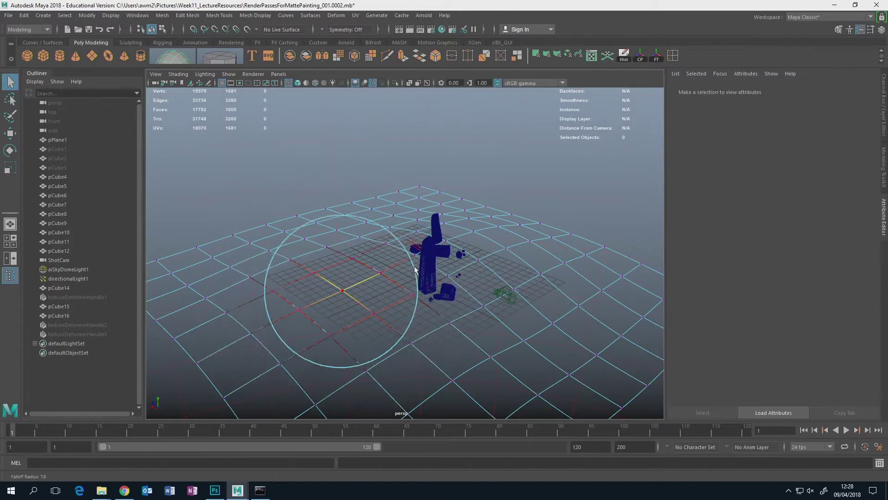
click(342, 292)
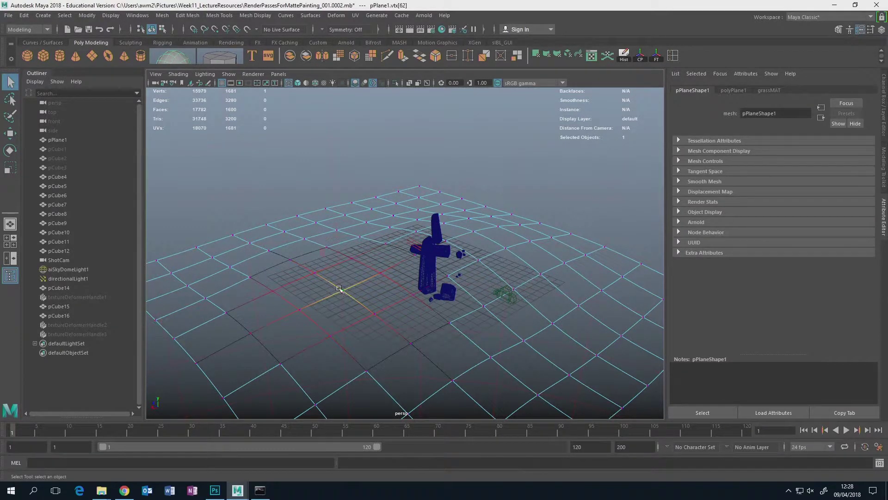
key(w)
drag(342, 275, 342, 267)
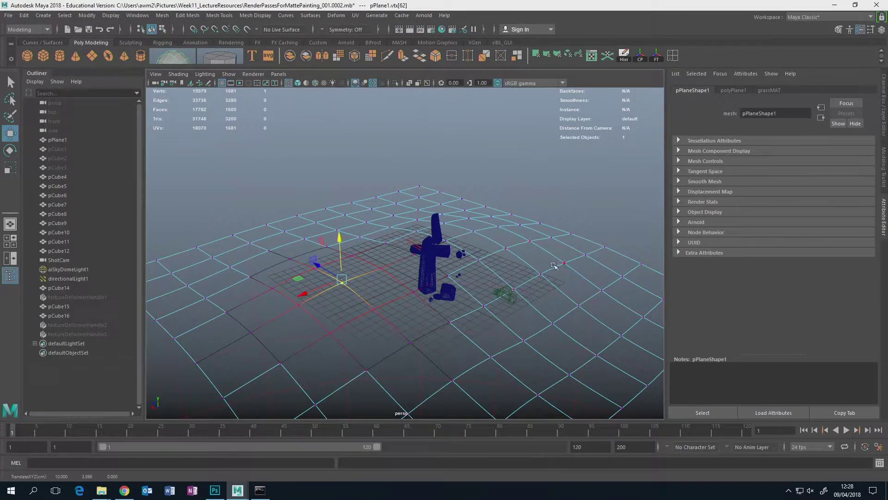
Step: Reshape the terrain by changing the height of three more groups of ground plane vertices around the stones
click(587, 281)
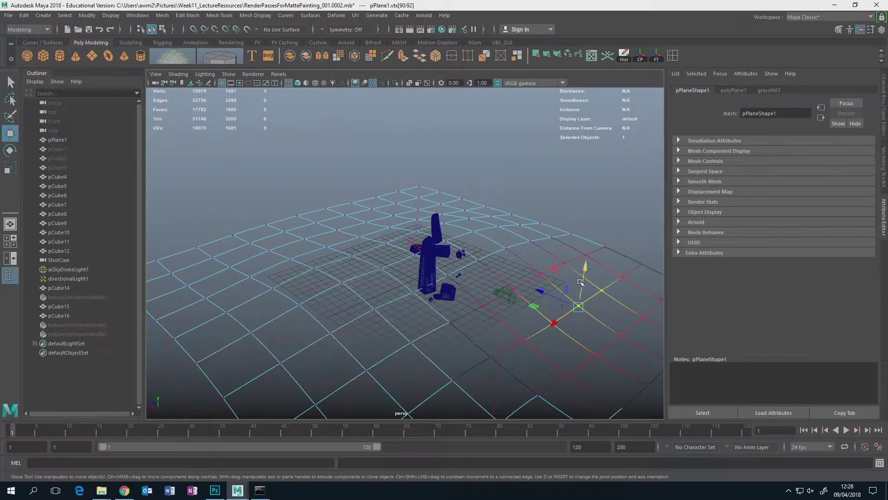
shift+click(585, 277)
drag(479, 314, 373, 370)
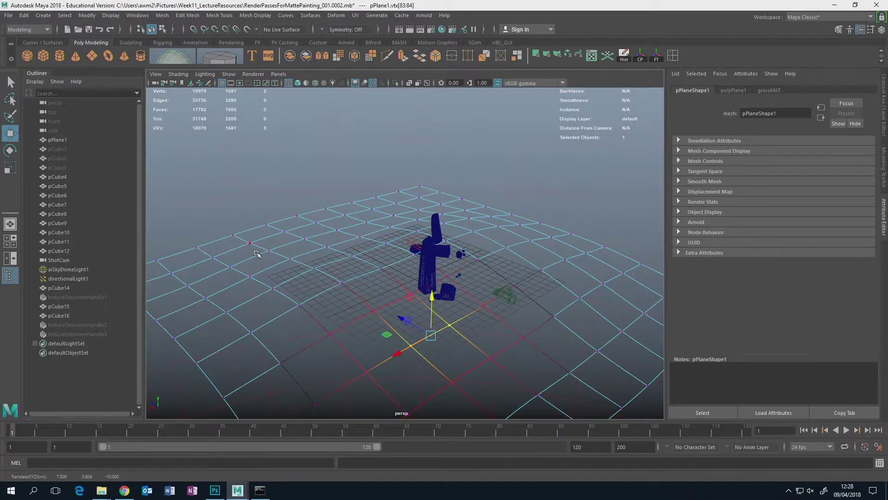
drag(258, 254, 183, 301)
drag(205, 257, 203, 254)
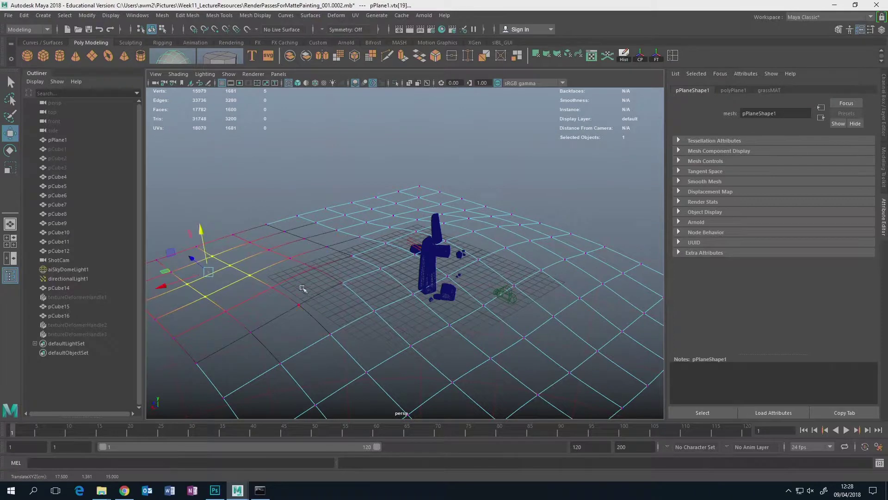
Step: Return to object mode and move the tall standing stone pCube14 sideways, away from the other stones
alt+drag(472, 308, 393, 311)
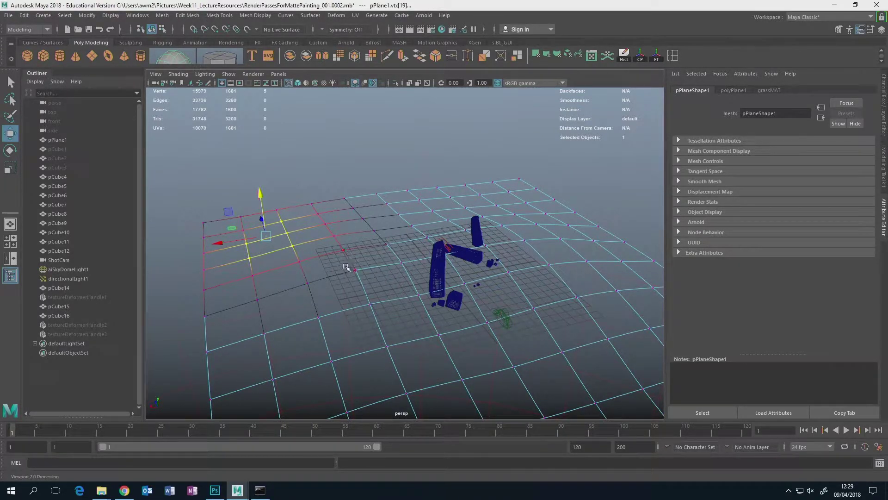
right_click(379, 266)
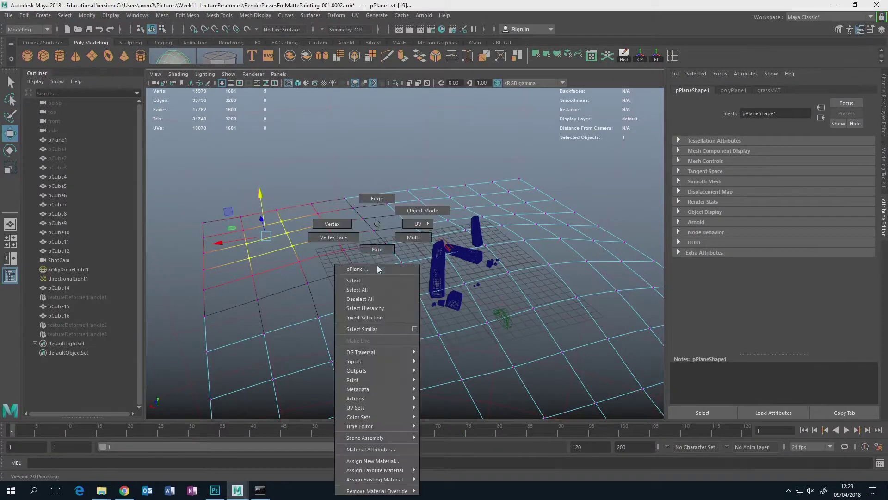
click(420, 209)
click(437, 256)
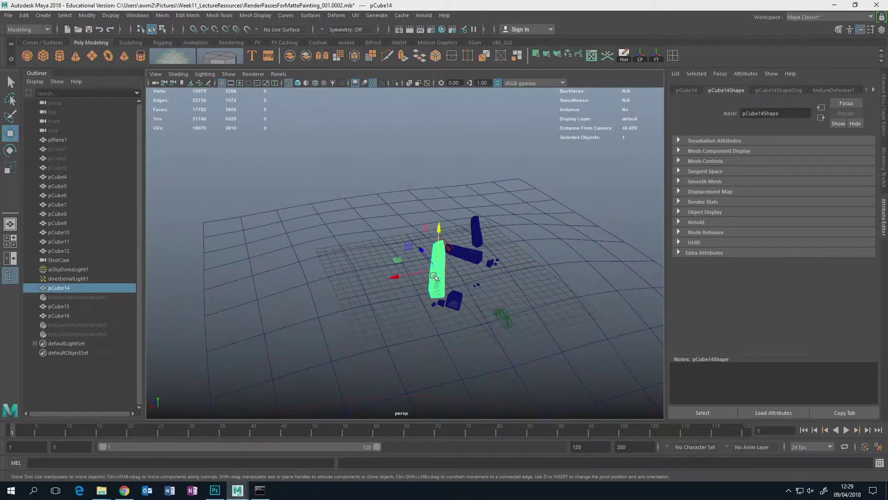
drag(418, 278, 396, 280)
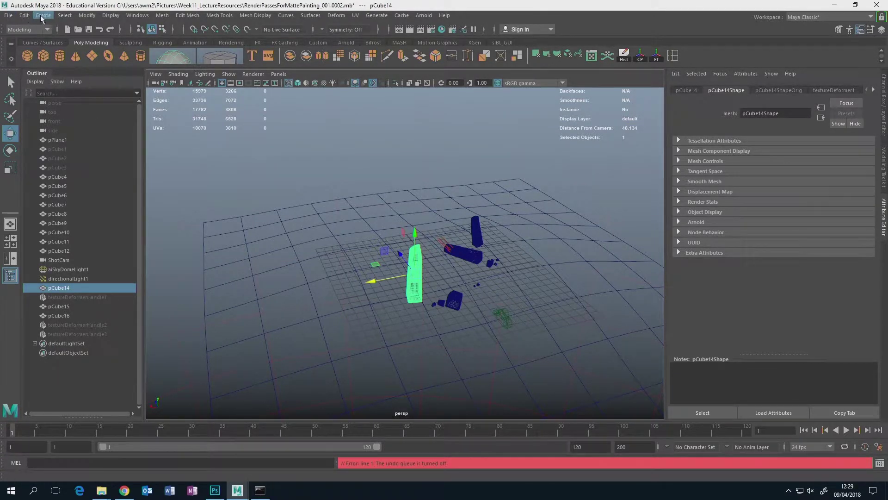
Step: Turn on undo in the preferences and save the settings
click(140, 17)
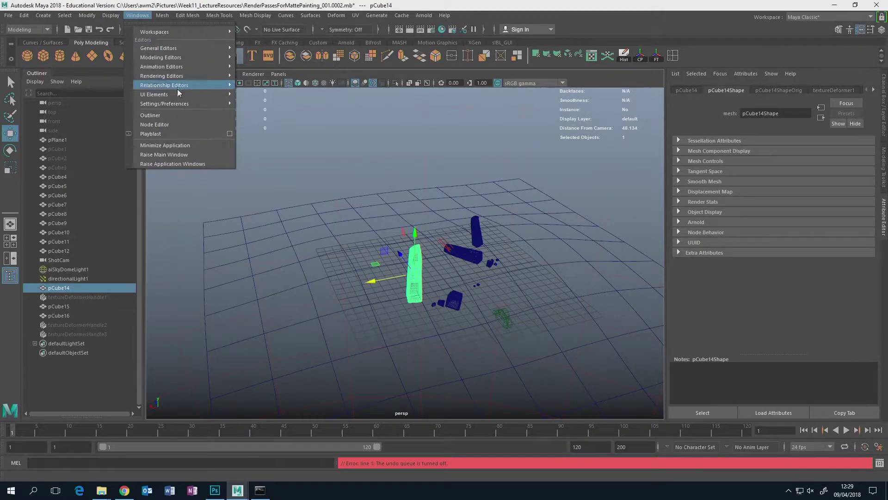
mouse_move(183, 105)
click(255, 111)
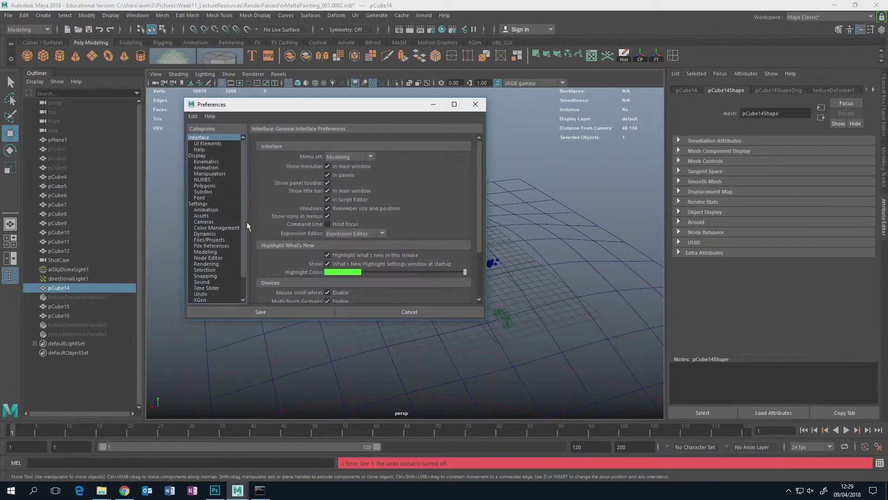
click(201, 294)
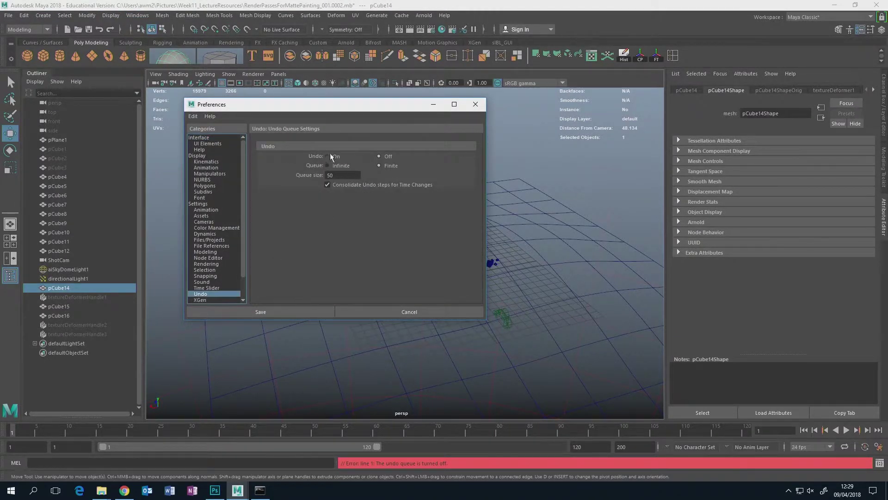
click(260, 312)
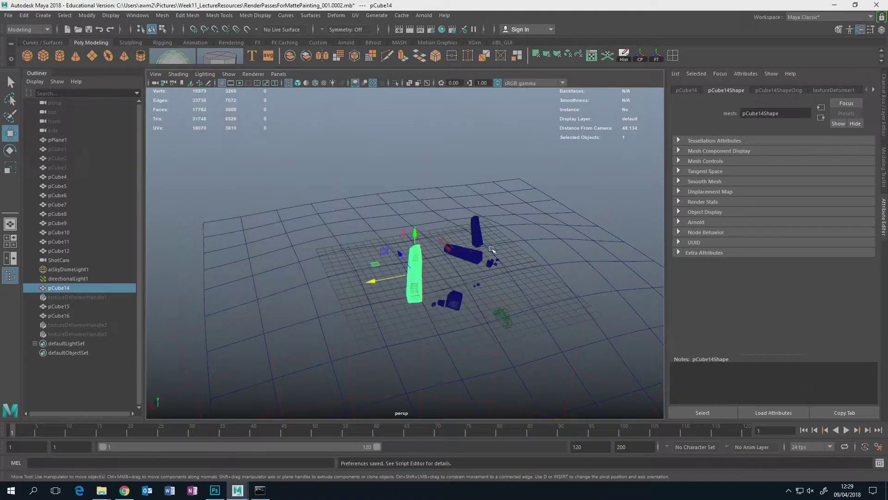
Step: Return the ground plane to vertex editing, select the raised vertex beside the stones and turn off soft selection
drag(463, 292, 396, 287)
scroll(396, 287, up, 3)
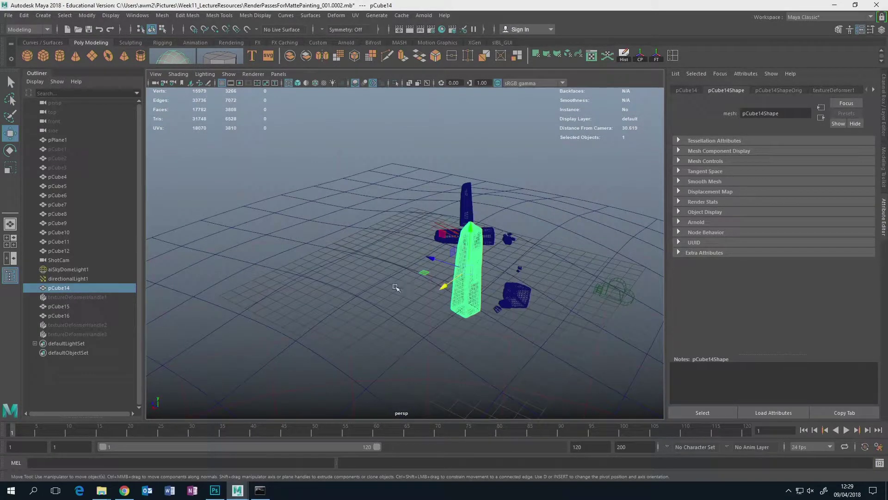
right_click(352, 229)
click(309, 224)
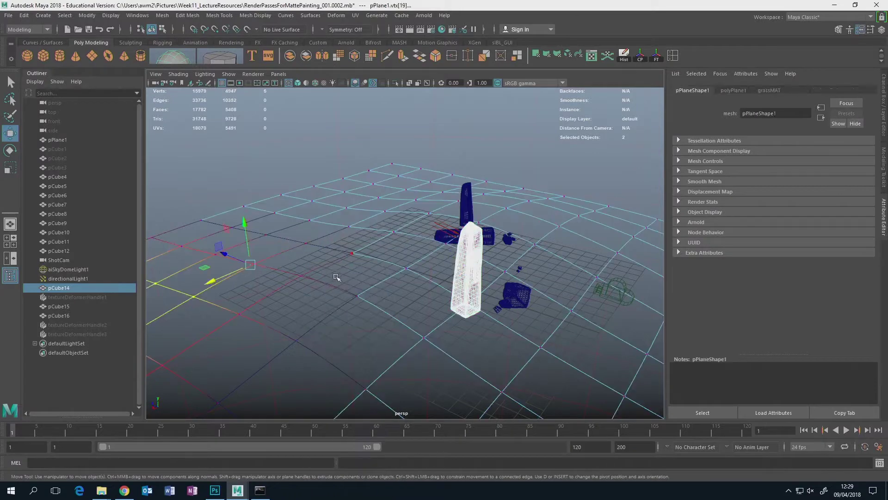
click(358, 296)
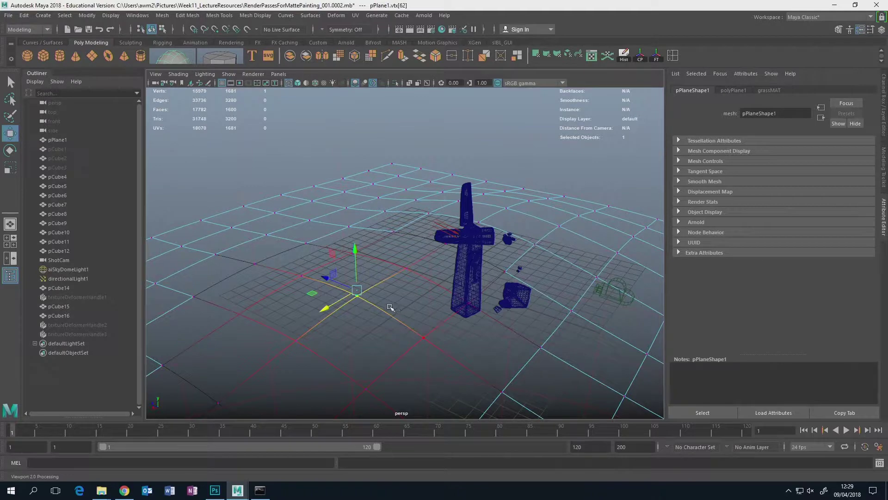
key(b)
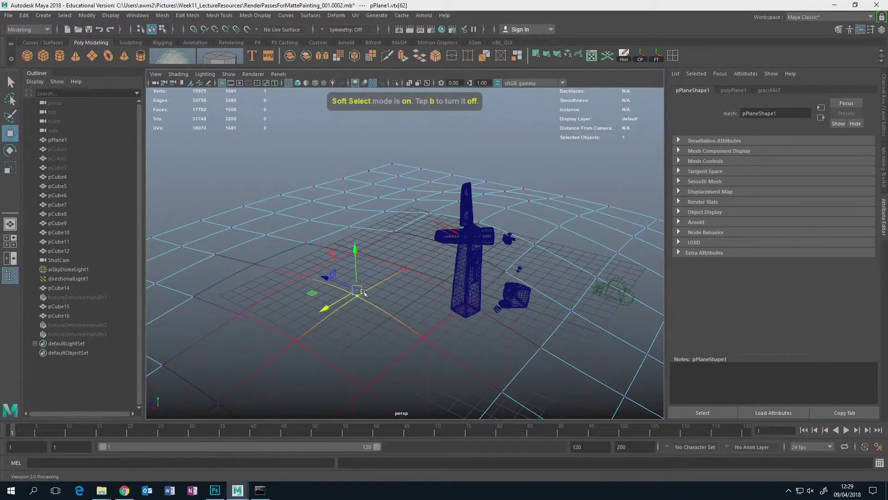
drag(363, 292, 357, 221)
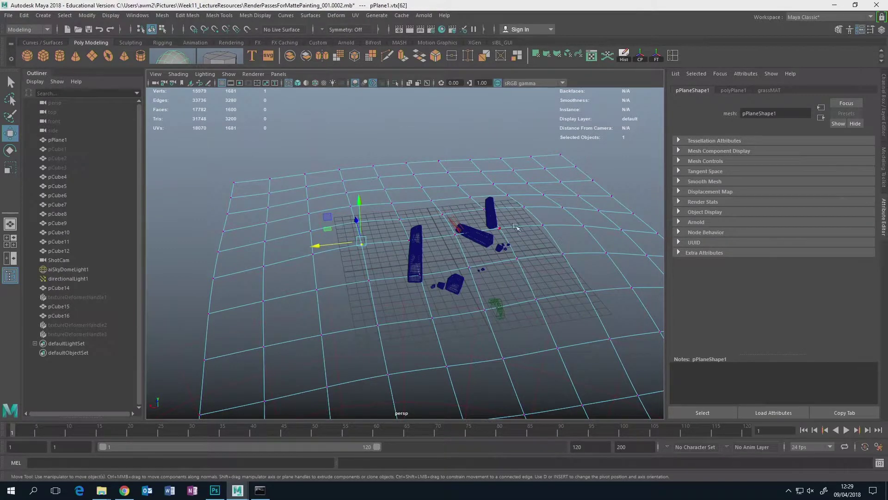
Step: Look through the ShotCam camera and reframe it to bring the tall foreground stone into view
drag(476, 275, 446, 226)
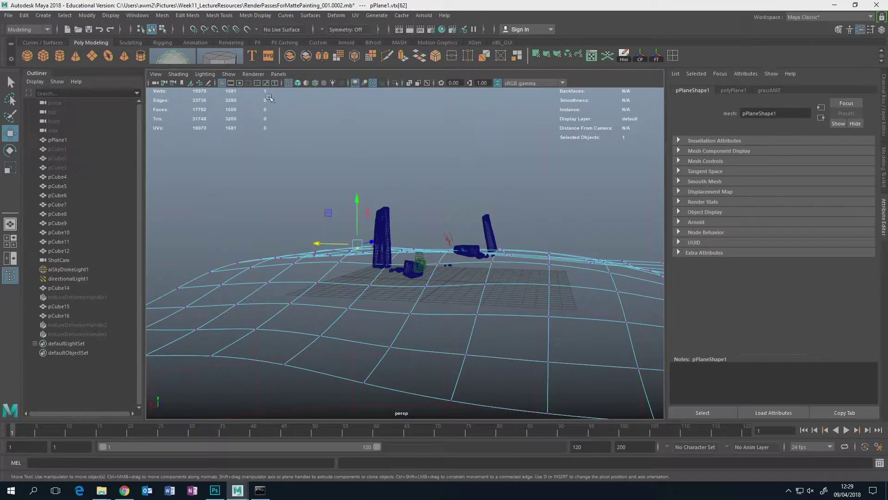
click(278, 74)
mouse_move(308, 84)
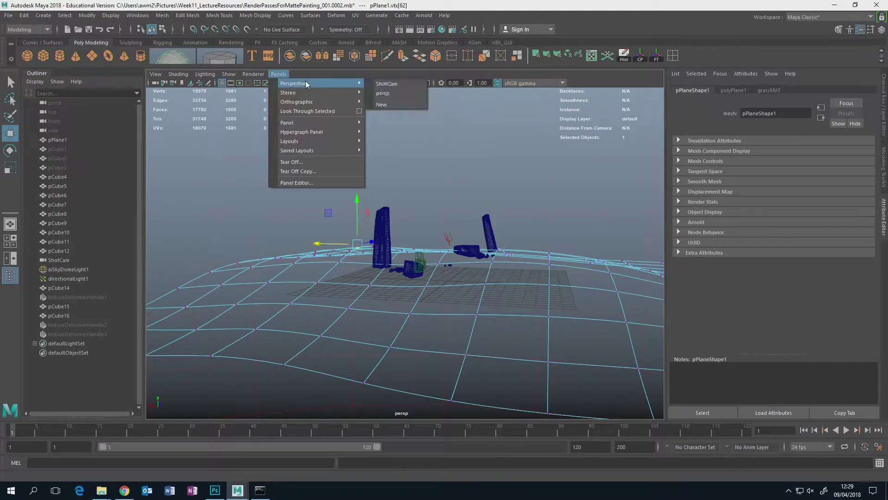
click(386, 84)
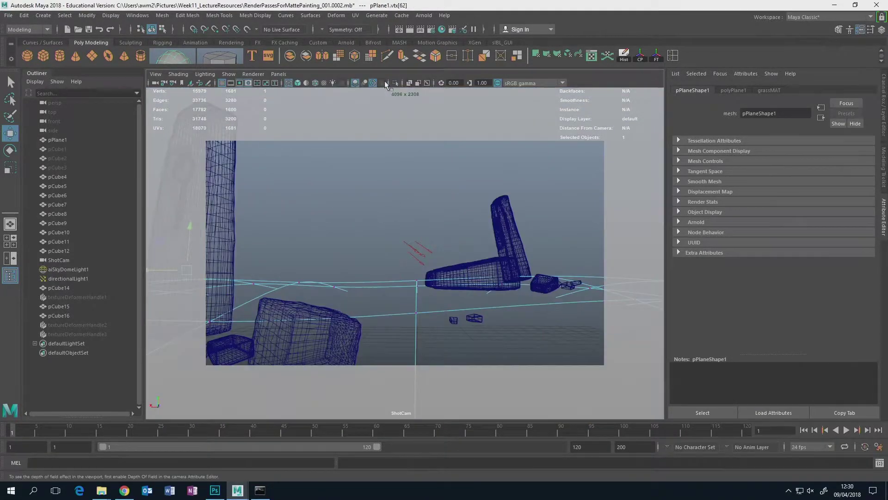
drag(288, 264, 329, 260)
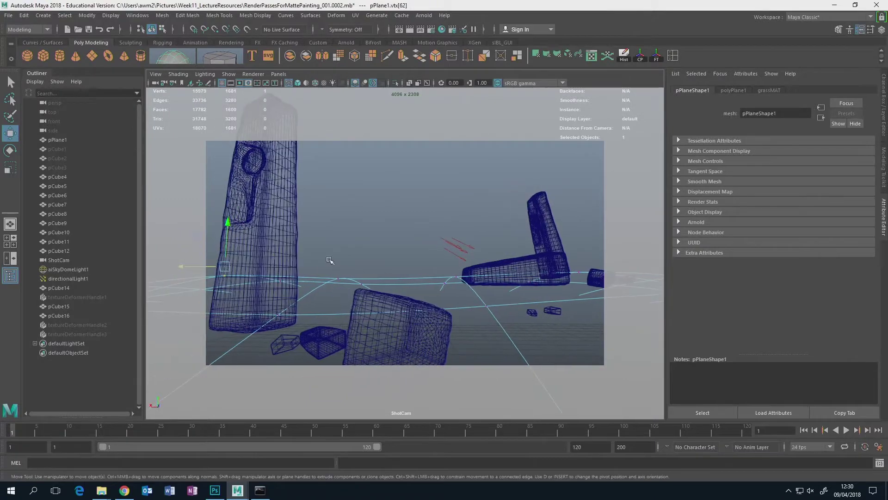
Step: Move the tall foreground stone pCube14 sideways until it stands behind the large foreground boulder in the camera view
click(277, 231)
drag(221, 209, 290, 214)
drag(408, 238, 387, 250)
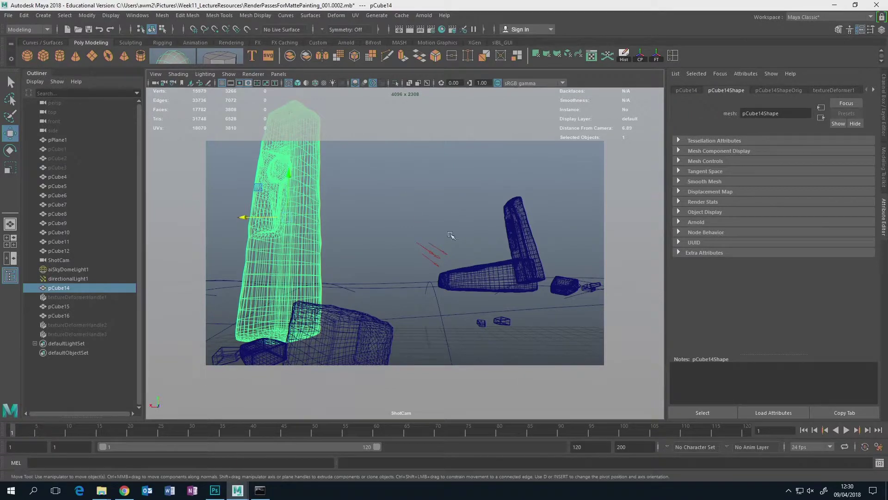
Step: Select ShotCam, orbit it away from the shot framing, and recall the framing with its cameraView1 bookmark
click(155, 74)
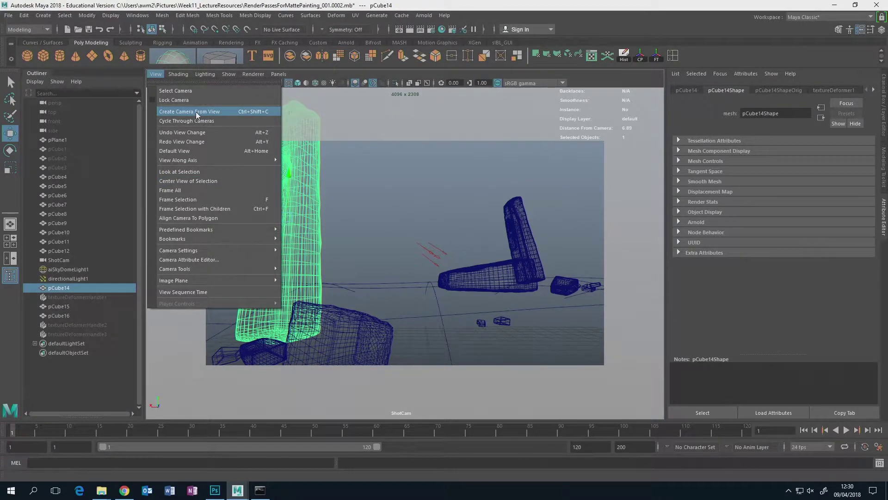
click(59, 261)
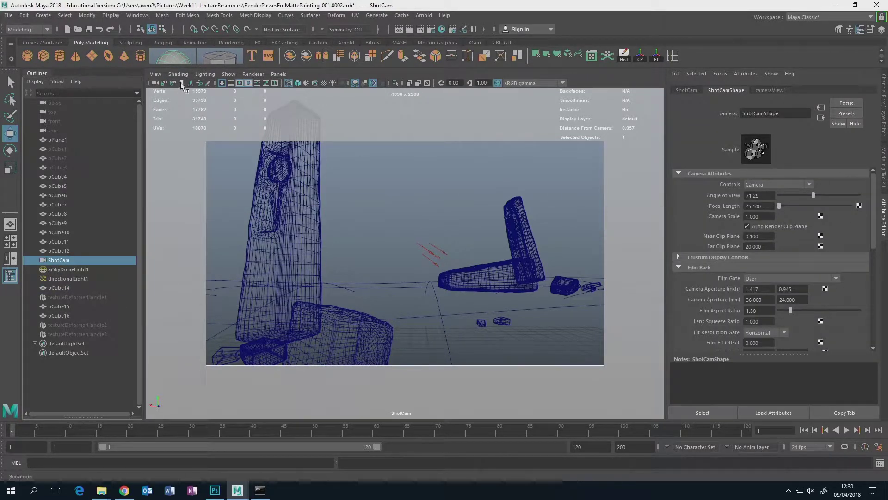
click(156, 74)
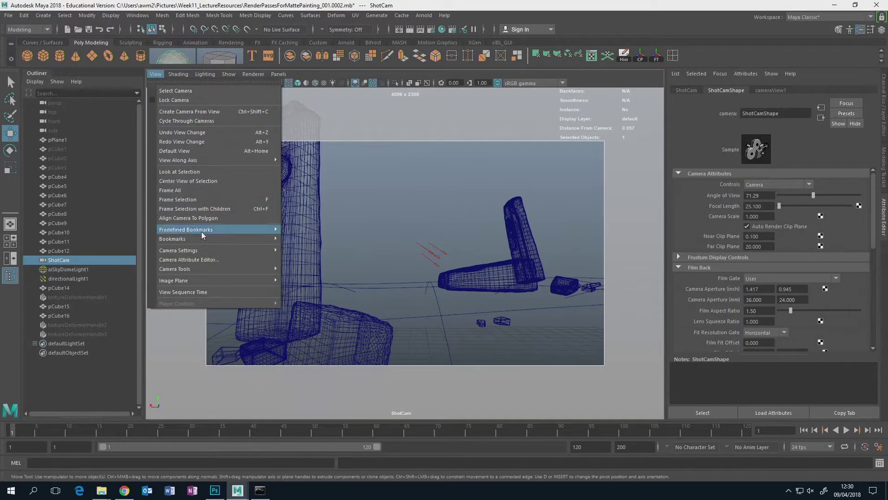
click(313, 8)
drag(469, 231, 296, 234)
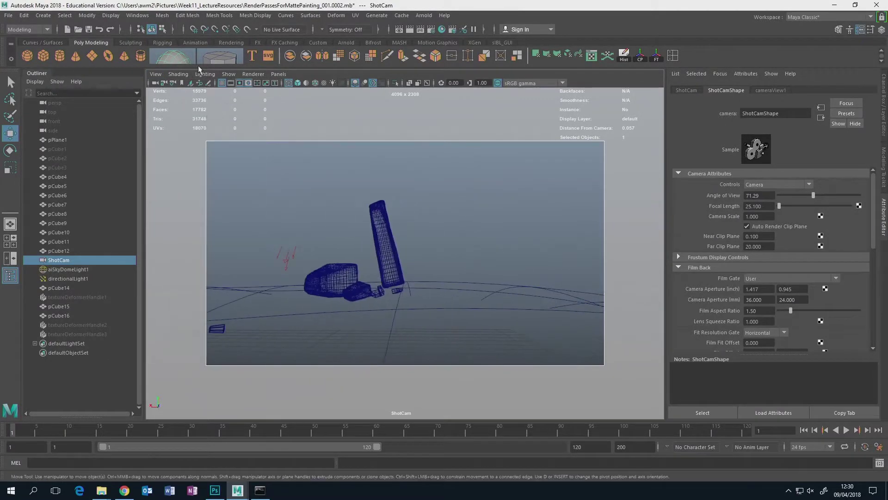
click(156, 75)
mouse_move(208, 240)
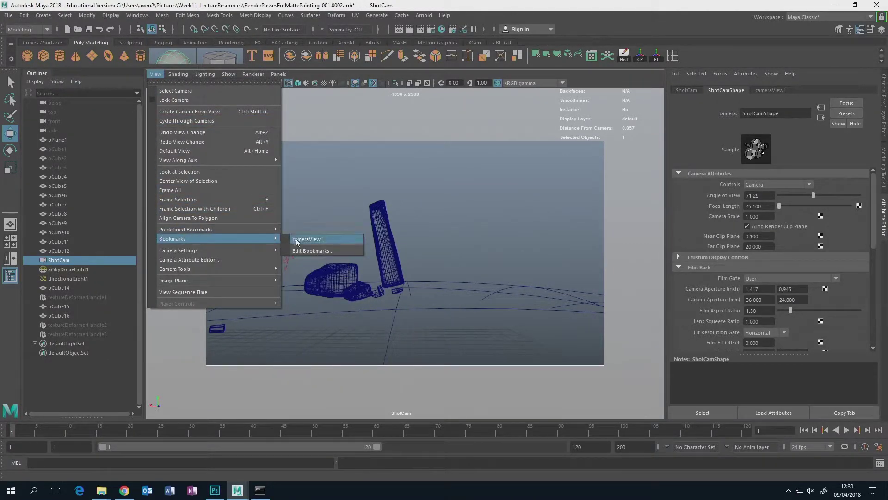
click(297, 241)
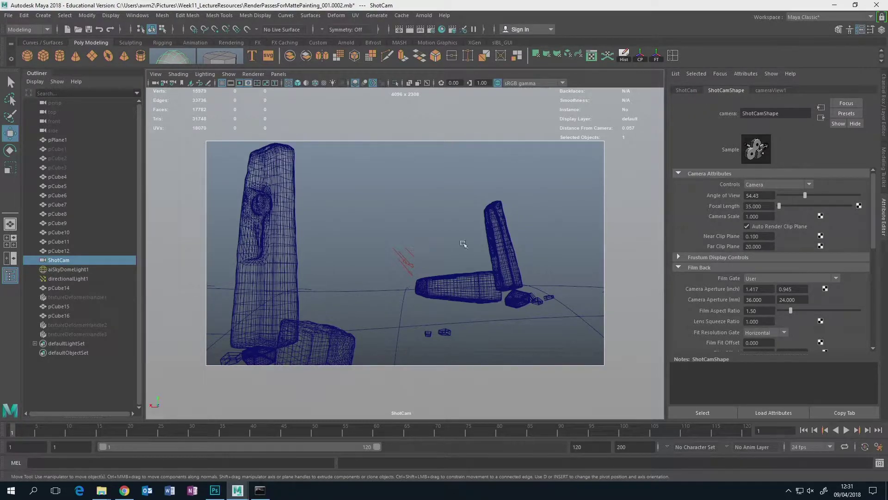
Step: Switch the viewport from ShotCam to the persp camera and bring the standing stones into view
drag(483, 223, 359, 123)
click(279, 74)
mouse_move(301, 84)
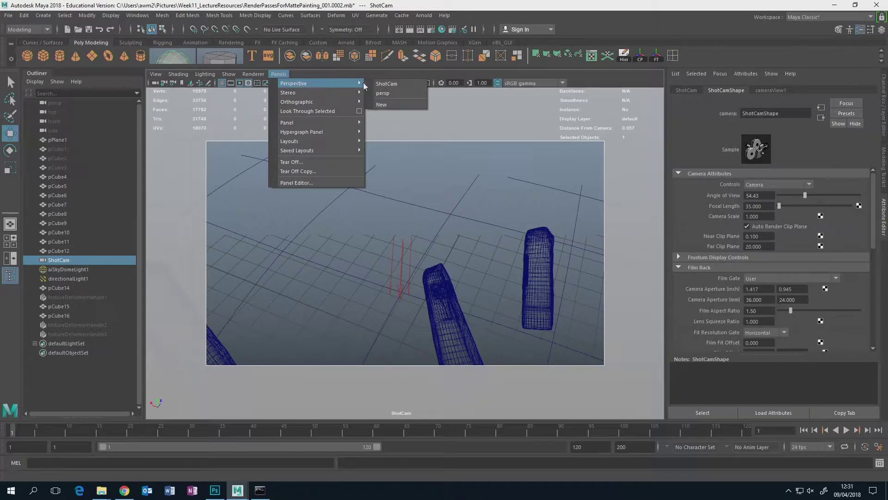
click(384, 91)
drag(442, 221, 394, 242)
scroll(352, 266, up, 4)
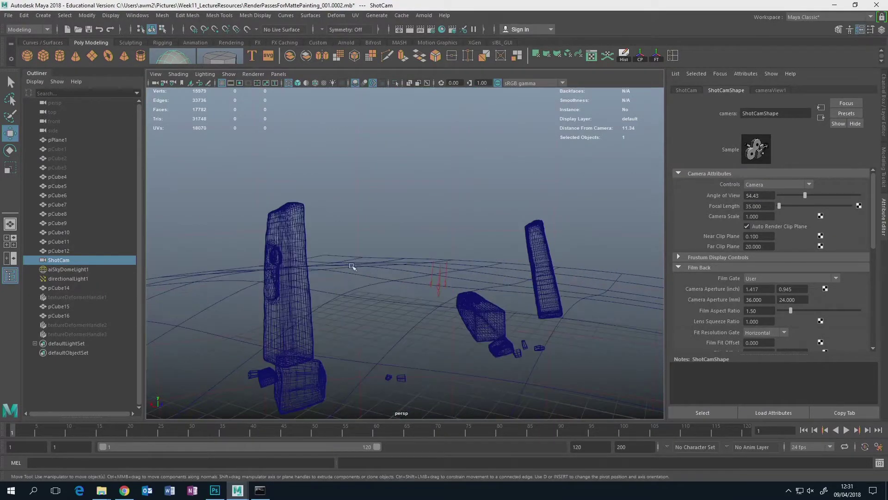
drag(311, 269, 369, 254)
scroll(361, 224, up, 3)
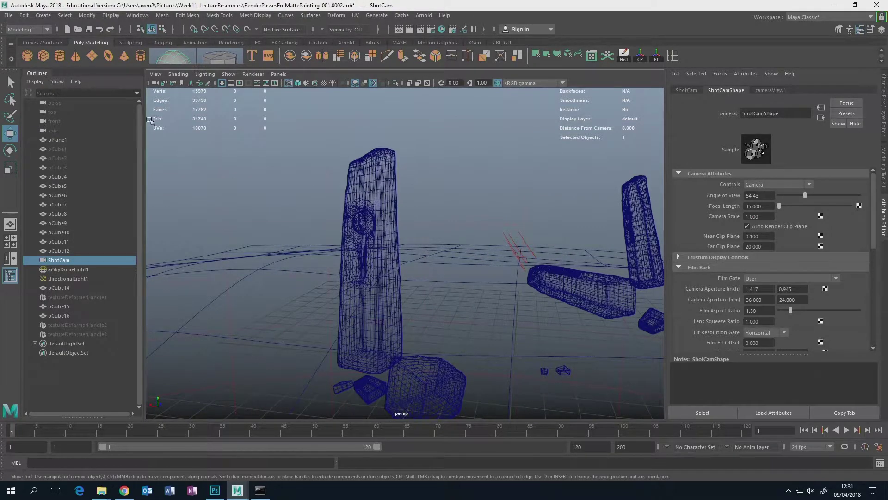
Step: Create a polygon cube at the origin, isolate it and frame it in the persp view
click(43, 56)
alt+drag(468, 291, 500, 286)
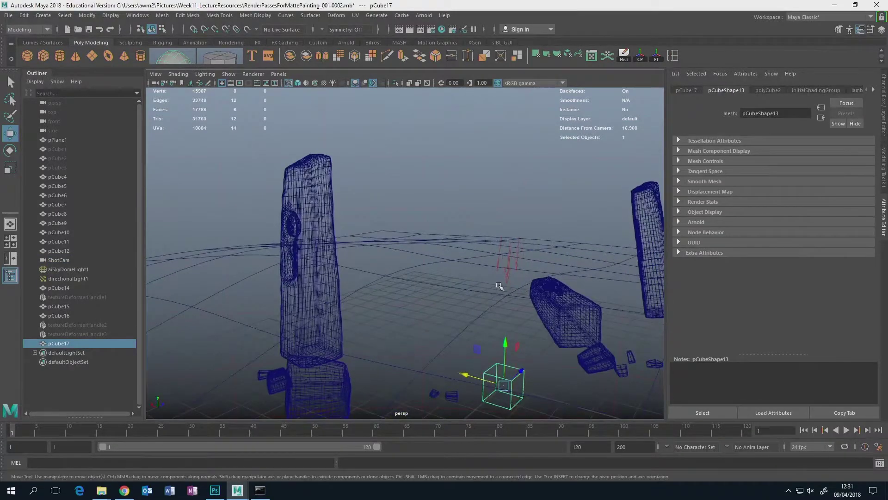
key(ctrl+1)
alt+drag(509, 356, 379, 286)
key(f)
scroll(525, 287, down, 3)
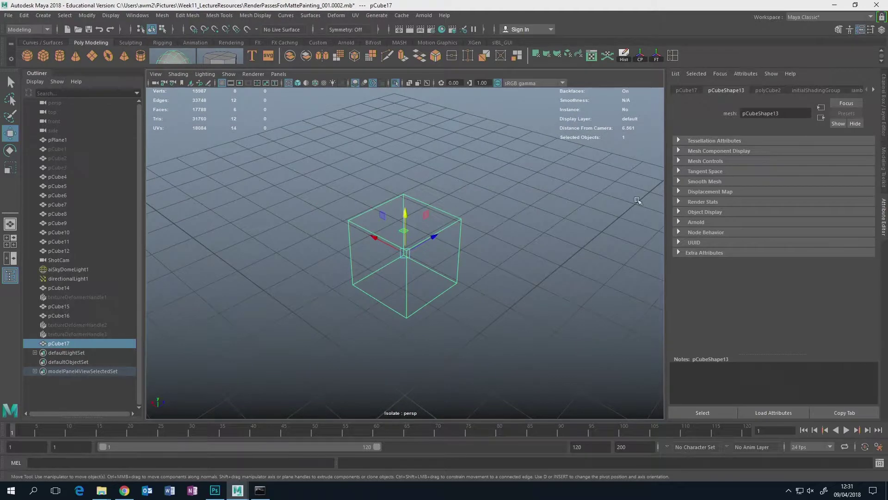
Step: Scale the isolated cube vertically to about 3.99 to form a tall pillar
key(r)
drag(405, 217, 427, 90)
alt+drag(518, 273, 546, 230)
scroll(547, 234, down, 2)
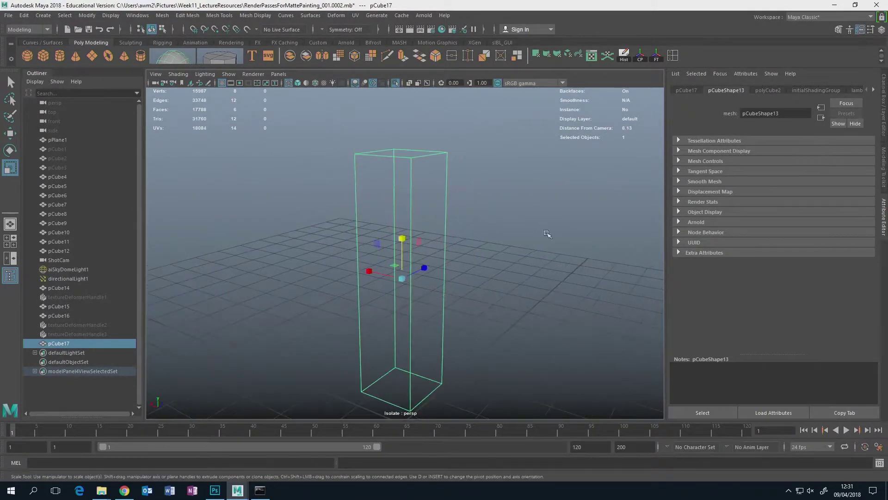
Step: Set the pillar's polyCube2 width to 0.7 and its subdivisions to 2 in width, 6 in height and 2 in depth
click(885, 167)
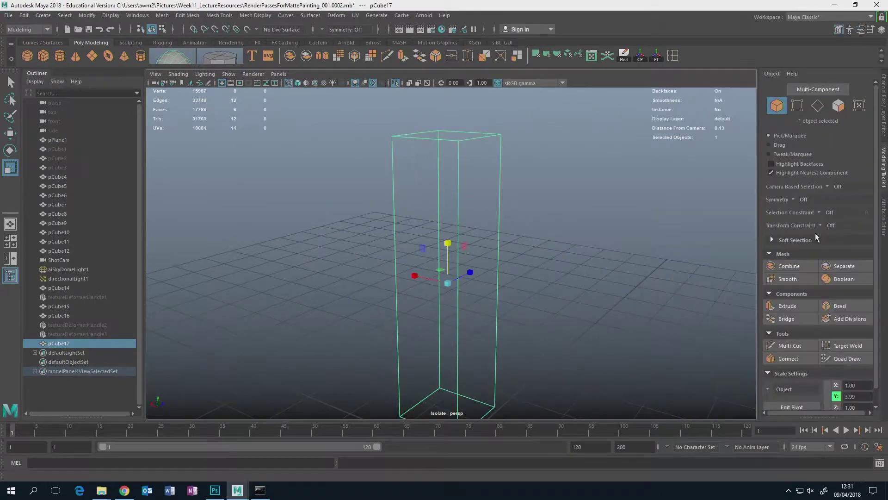
click(885, 125)
click(694, 196)
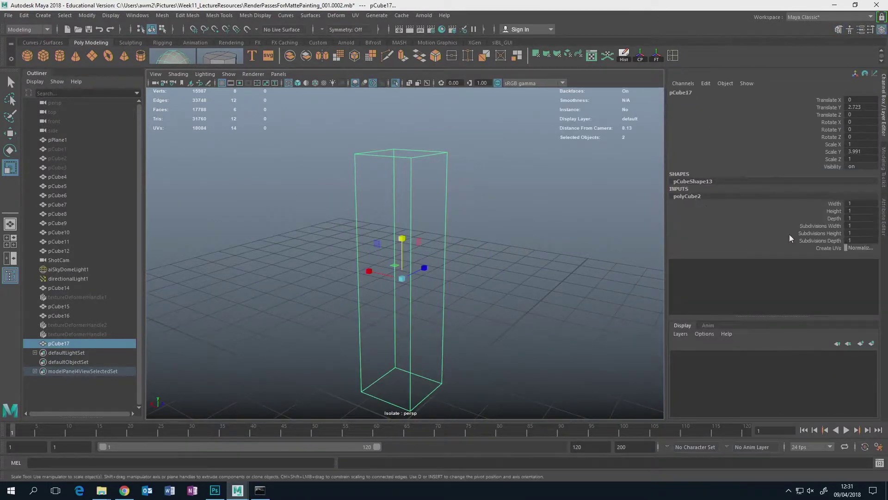
click(834, 204)
drag(485, 245, 484, 244)
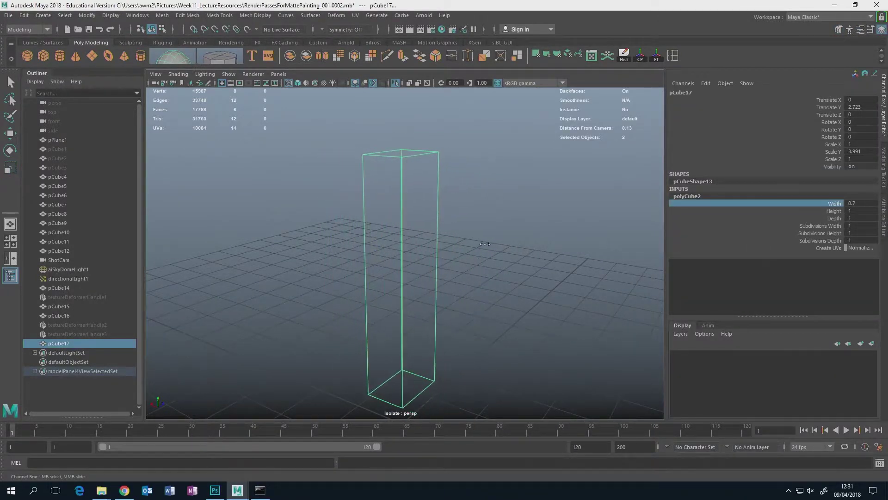
click(793, 225)
drag(586, 267, 451, 246)
click(806, 233)
click(817, 242)
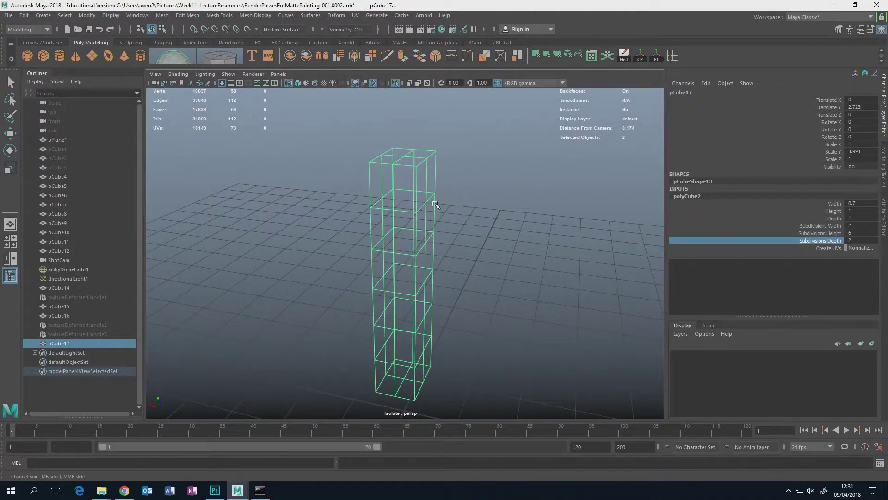
Step: Switch the pillar to vertex editing, turn on soft selection with a small falloff, and raise one top edge vertex into a peak
right_click(413, 202)
click(364, 203)
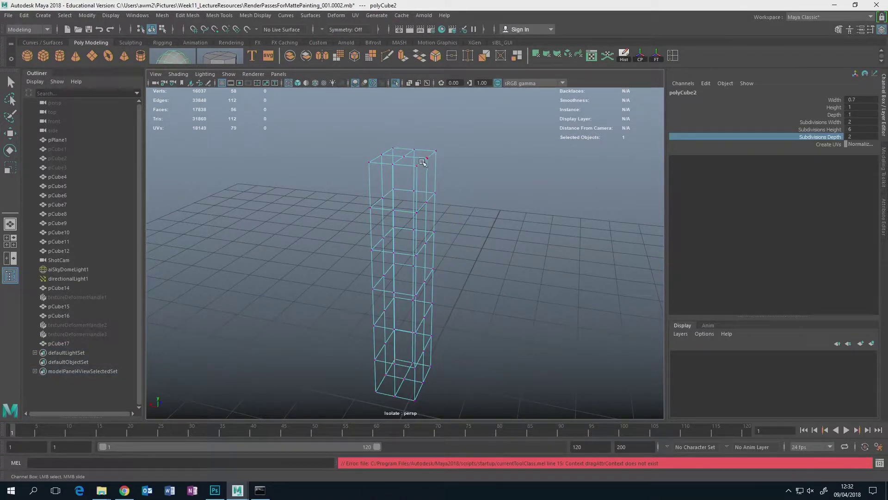
click(422, 160)
key(r)
key(b)
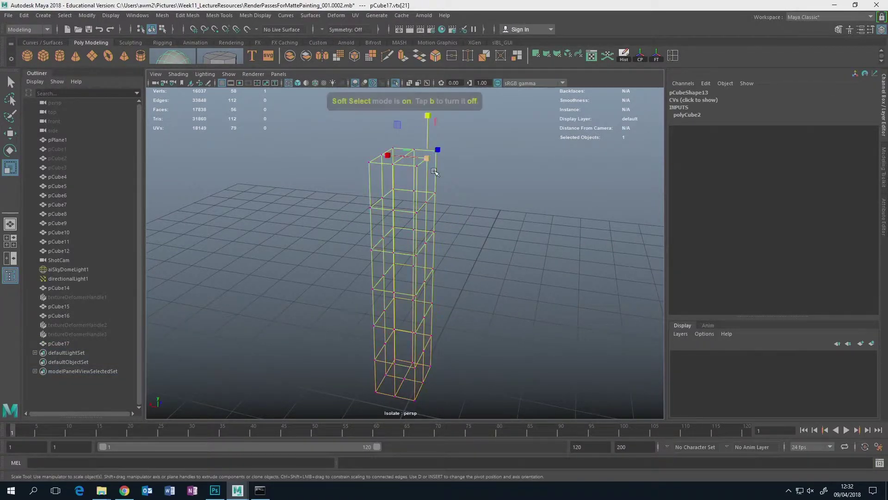
key(w)
key(b)
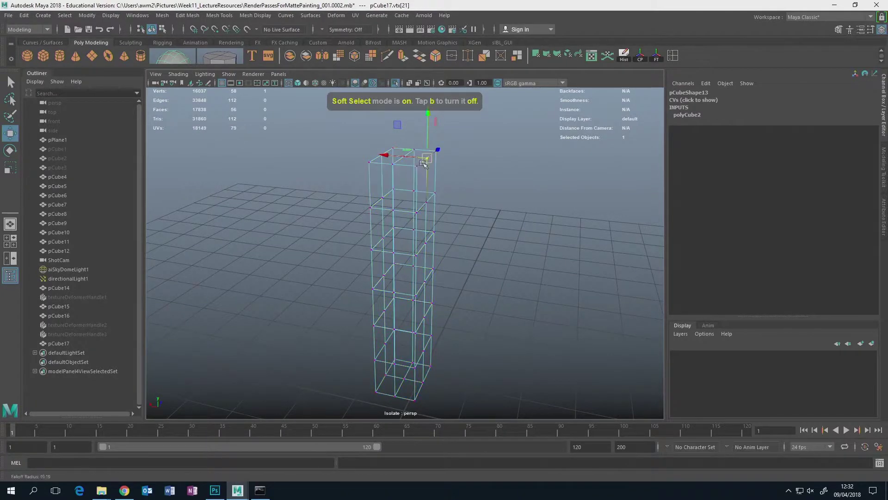
mouse_move(430, 165)
mouse_down()
mouse_move(460, 147)
mouse_move(435, 146)
mouse_move(456, 148)
mouse_move(440, 153)
mouse_up()
key(b)
drag(426, 121, 426, 105)
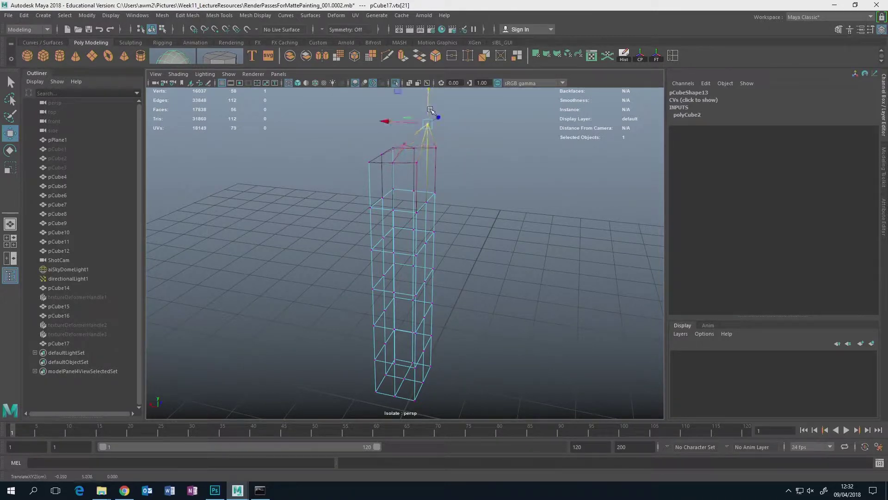
Step: Pull the side vertex one row below the peak outward to make the pillar bulge
click(427, 199)
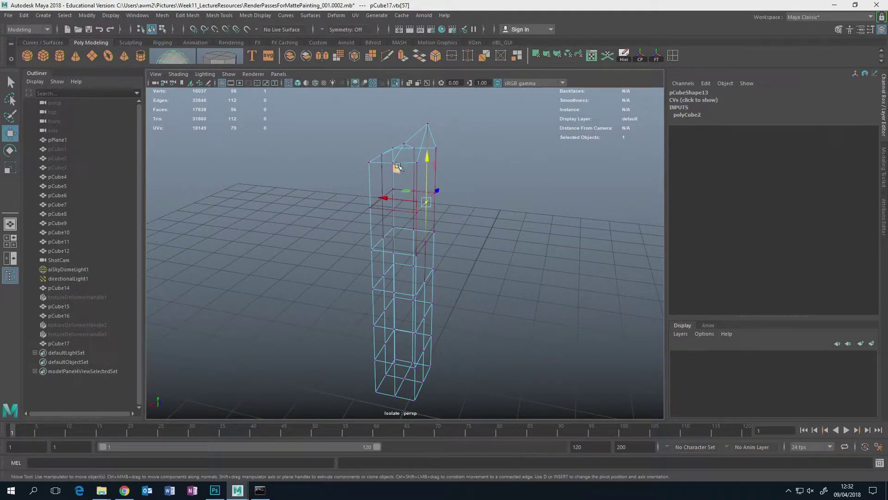
drag(413, 191, 424, 183)
alt+drag(400, 256, 393, 287)
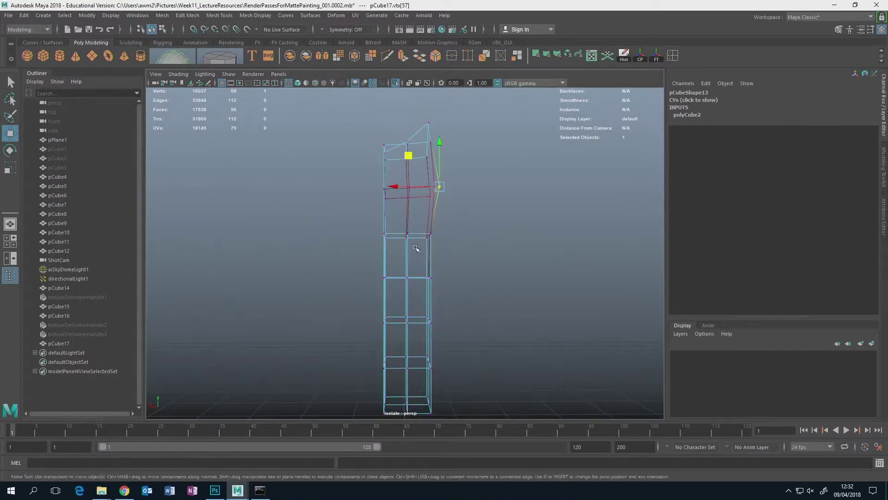
scroll(386, 321, up, 3)
Step: Scale up the pillar's bottom vertices with soft selection to flare the base, and select the vertex row above them
drag(375, 334, 461, 370)
key(r)
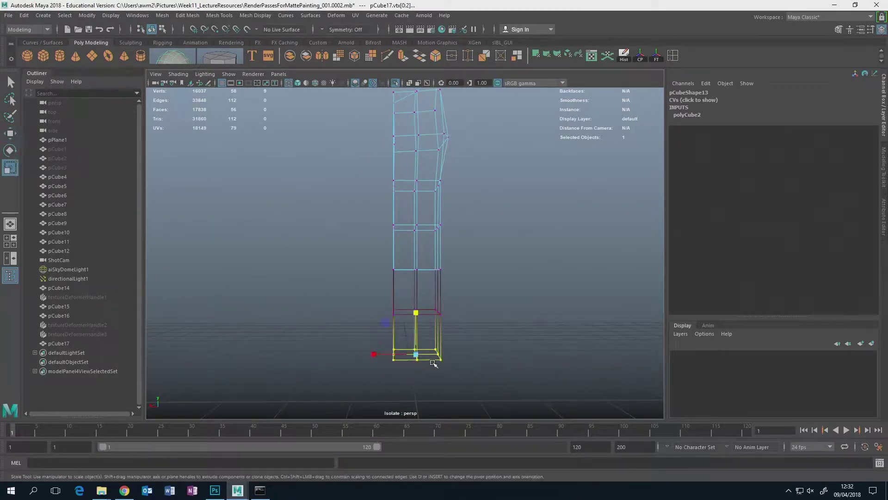
drag(416, 355, 383, 262)
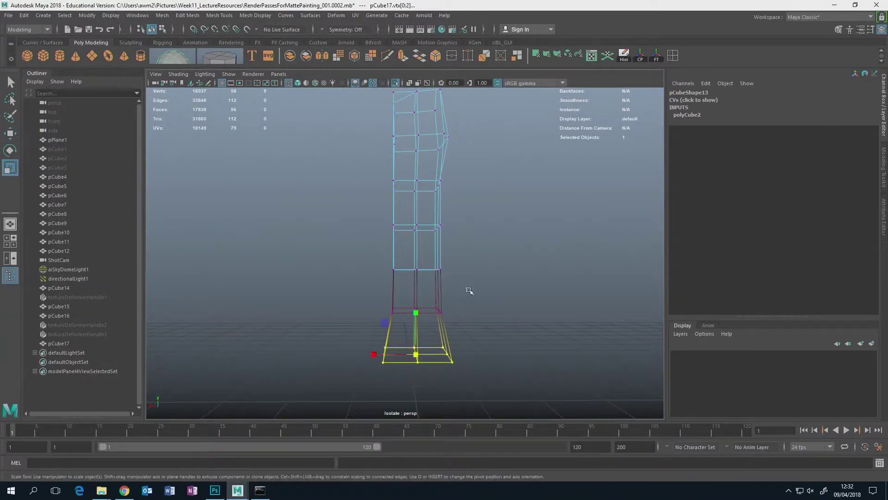
drag(467, 293, 382, 257)
drag(377, 301, 430, 309)
drag(489, 219, 444, 283)
Step: Move mid-height side vertices and a top corner vertex of the pillar to make its outline irregular
key(w)
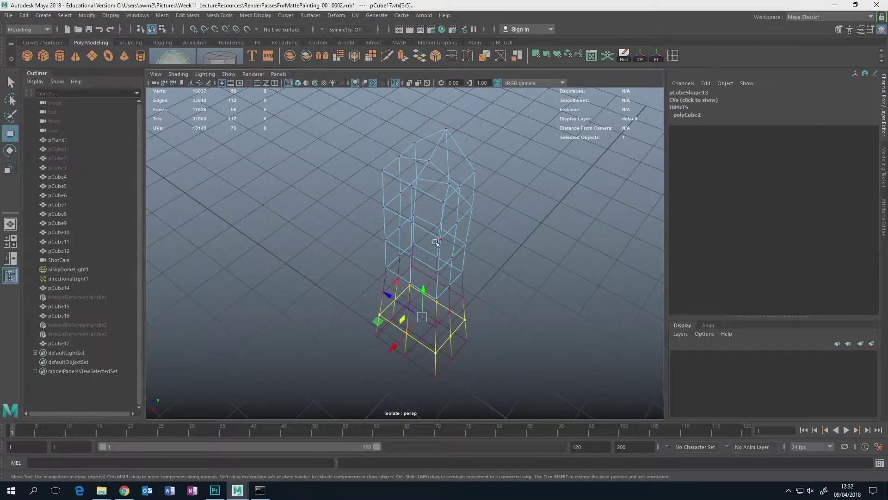
click(440, 271)
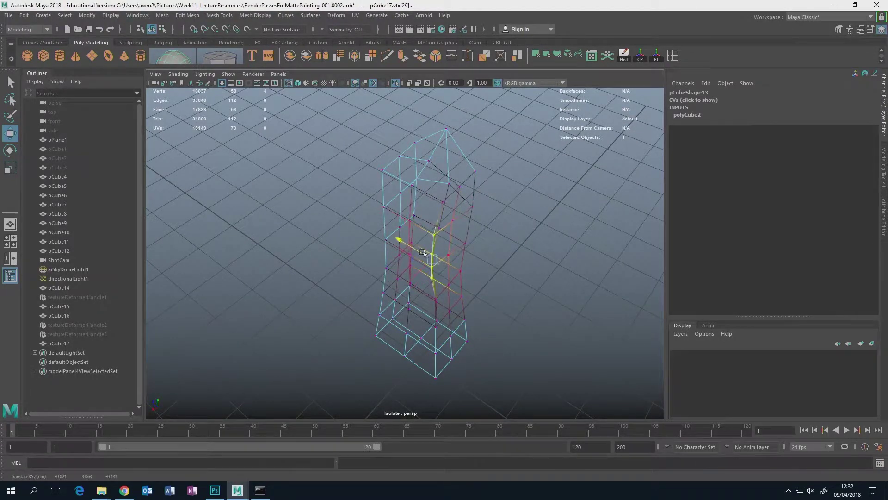
drag(430, 255, 395, 136)
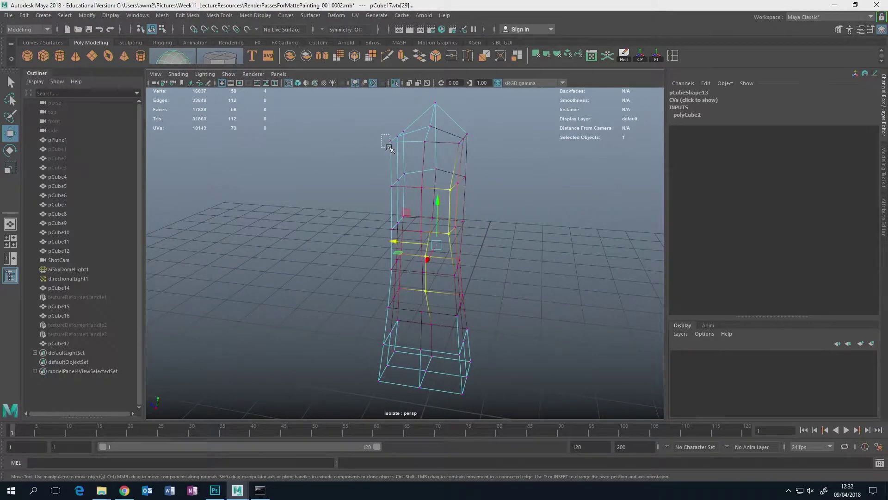
click(394, 145)
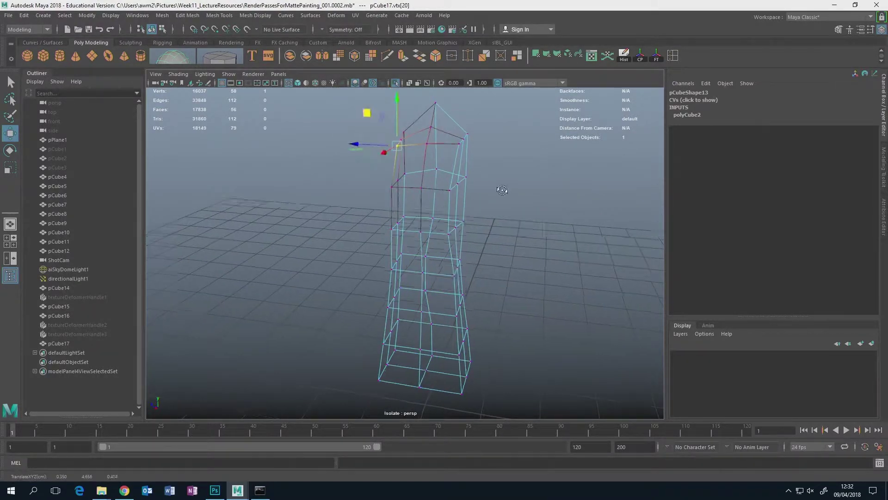
drag(502, 190, 418, 248)
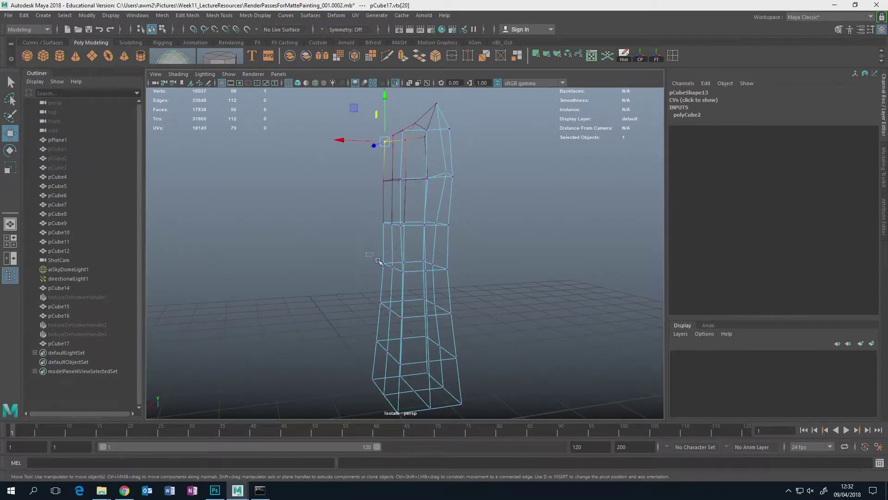
drag(417, 294, 377, 268)
key(ctrl+z)
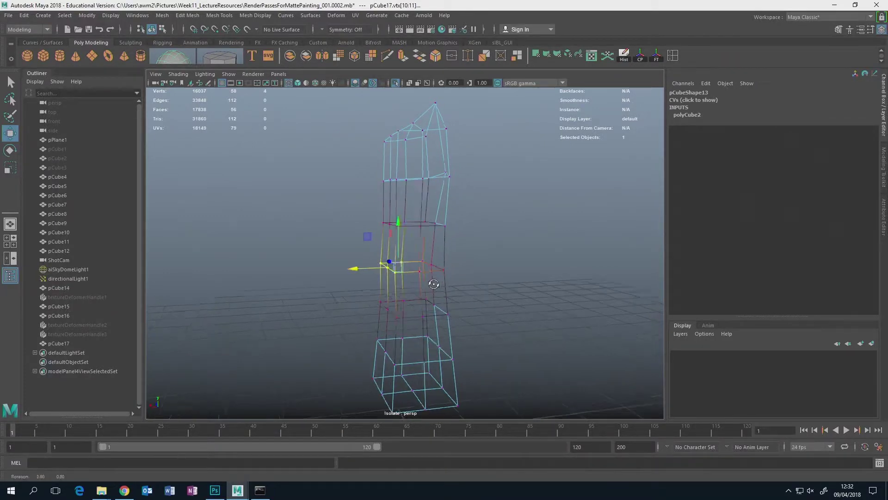
Step: Return the pillar to object mode, show the modeling tools and turn on its smooth mesh preview
right_click(403, 234)
click(423, 221)
drag(422, 223, 444, 237)
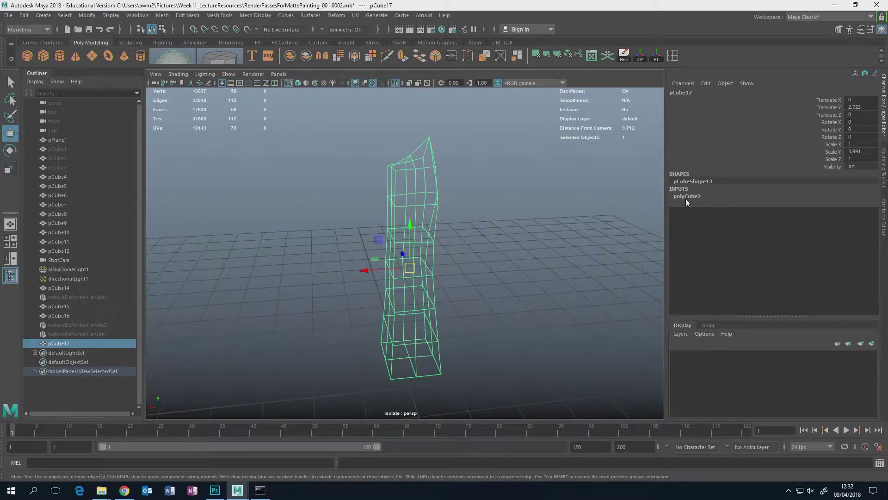
click(884, 187)
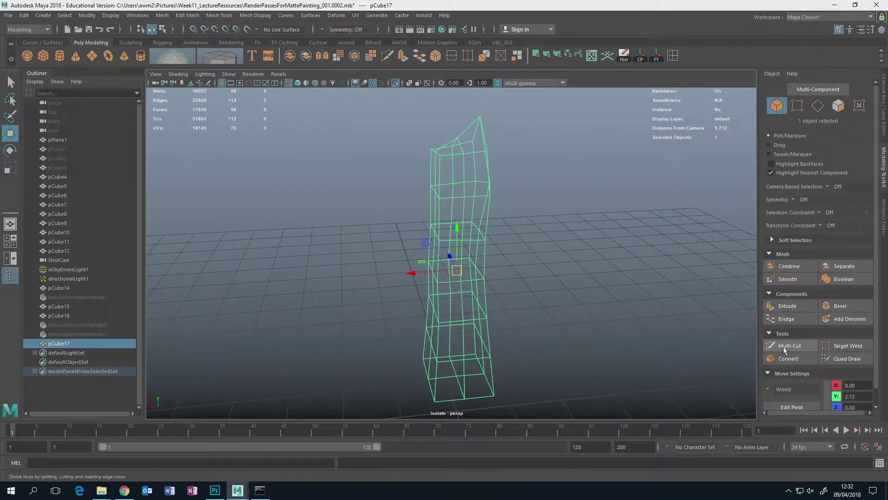
key(3)
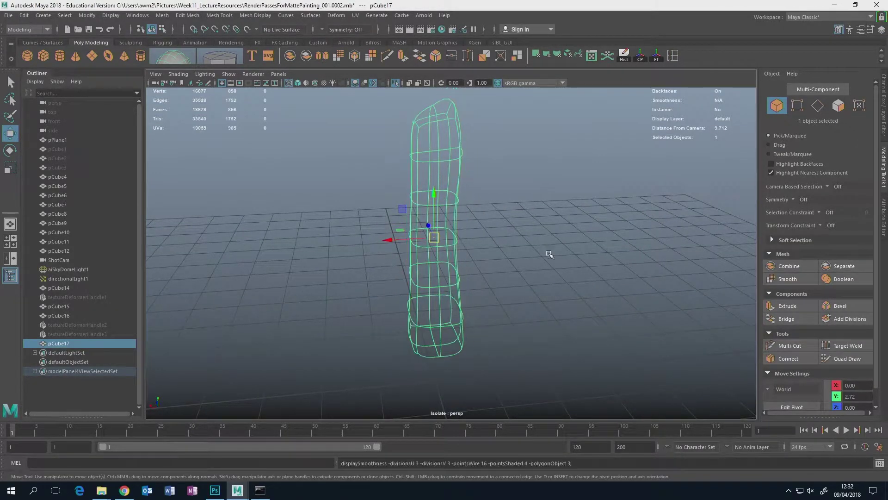
Step: Try to convert the pillar's smooth mesh preview to polygons
click(86, 15)
mouse_move(143, 241)
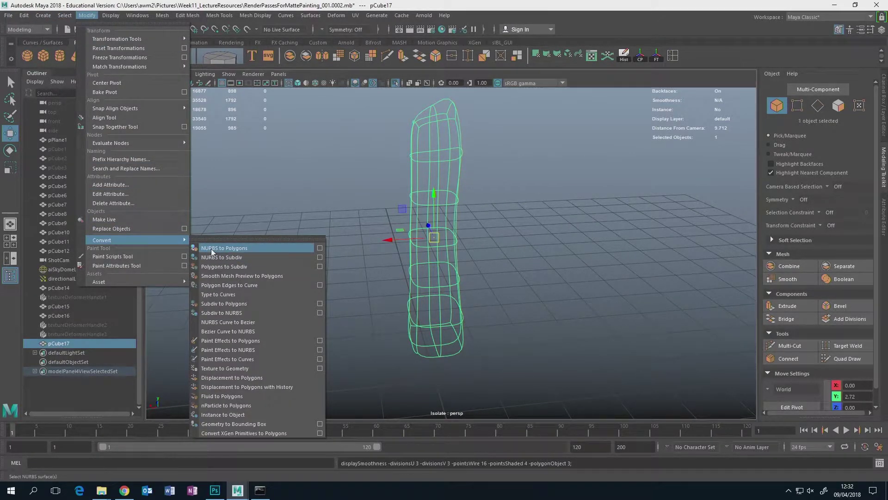
click(220, 277)
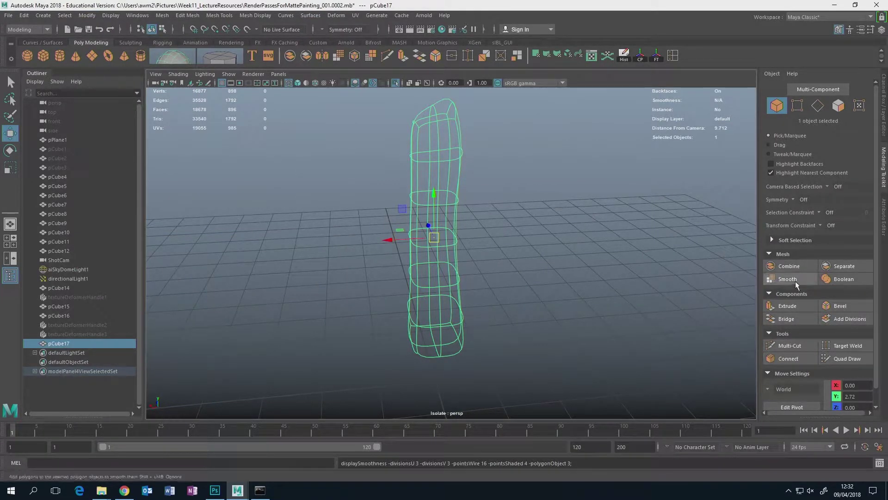
Step: Insert an edge loop just above the pillar's base with Multi-Cut, and show the pillar's smooth mesh preview
drag(529, 237, 514, 231)
scroll(513, 232, up, 5)
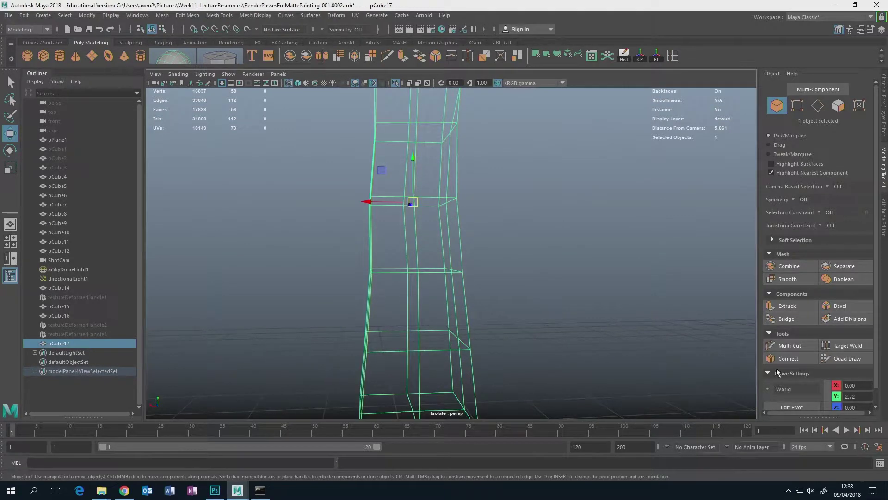
click(787, 346)
drag(503, 348, 509, 315)
ctrl+click(438, 362)
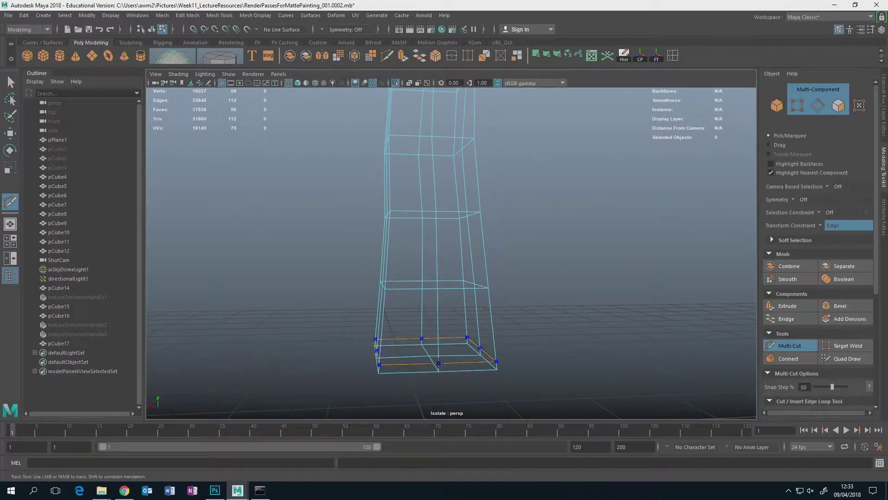
key(q)
drag(551, 340, 573, 336)
key(f)
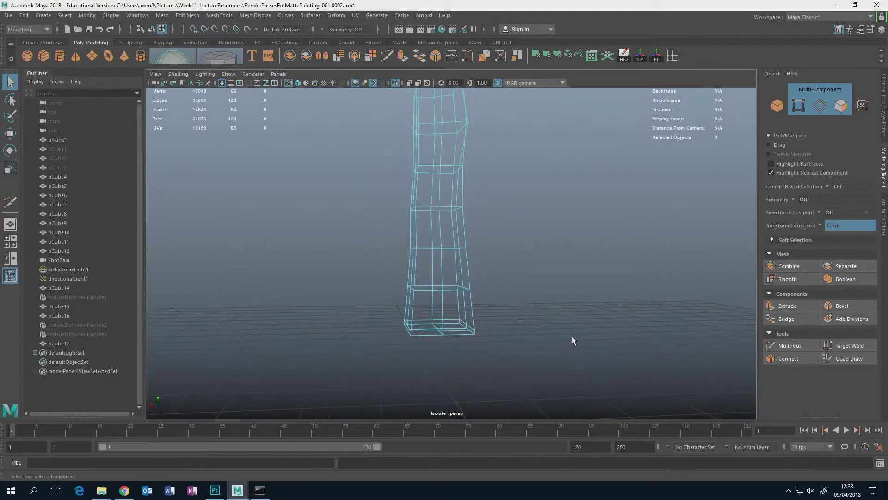
key(3)
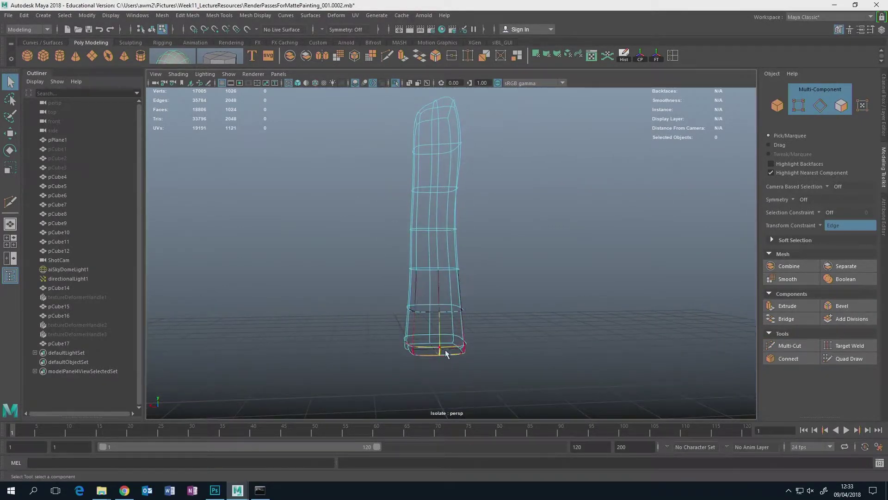
drag(452, 343, 451, 383)
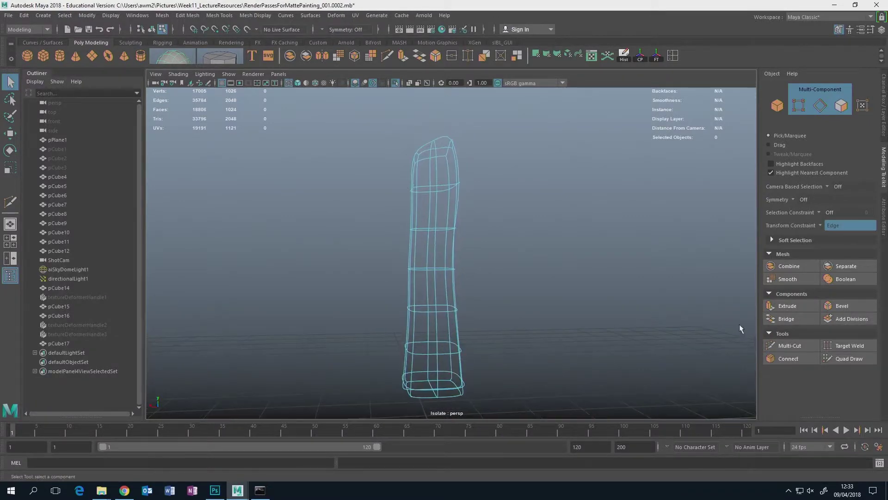
Step: Return the pillar to object mode and apply Smooth to its mesh with 2 divisions
click(782, 280)
right_click(456, 224)
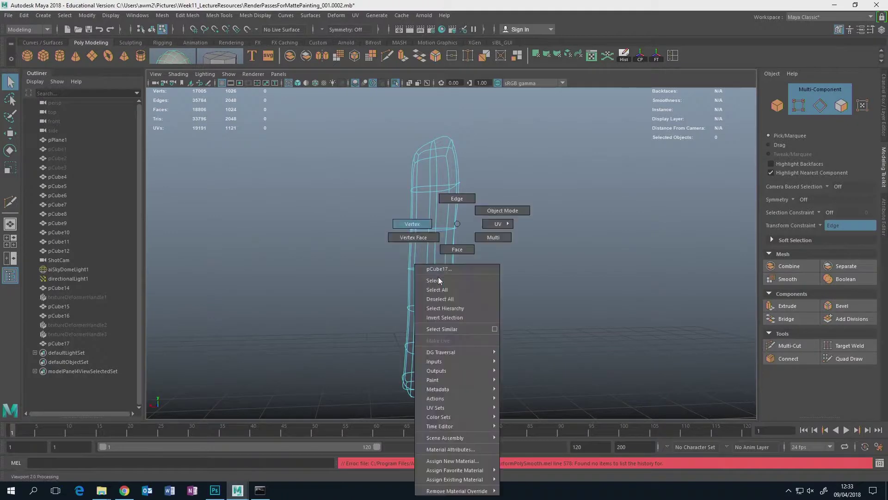
click(501, 212)
drag(506, 219, 426, 261)
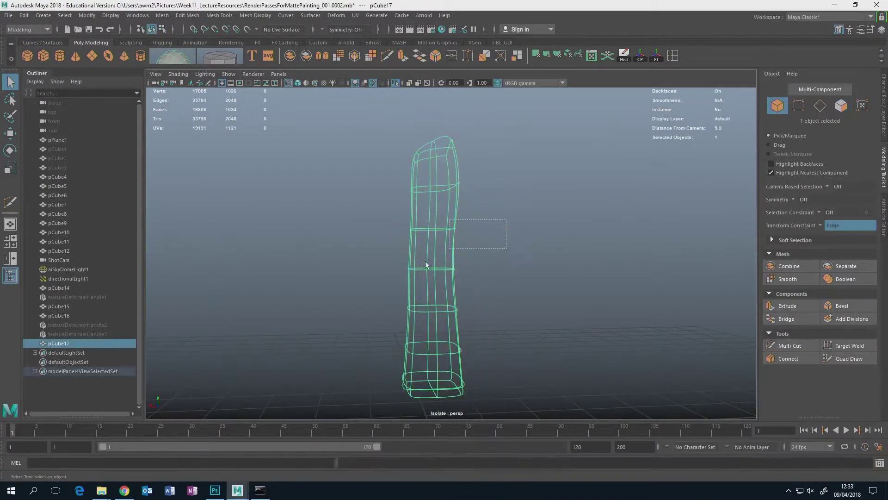
click(792, 279)
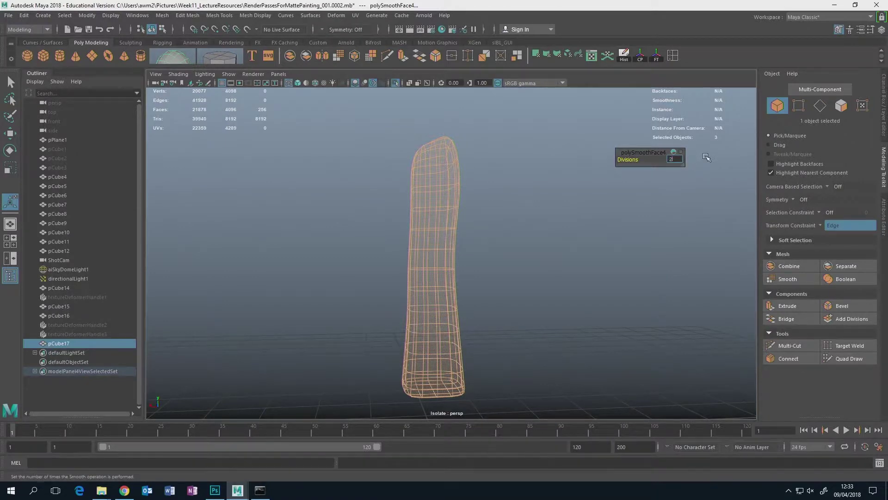
drag(681, 161, 707, 157)
click(531, 195)
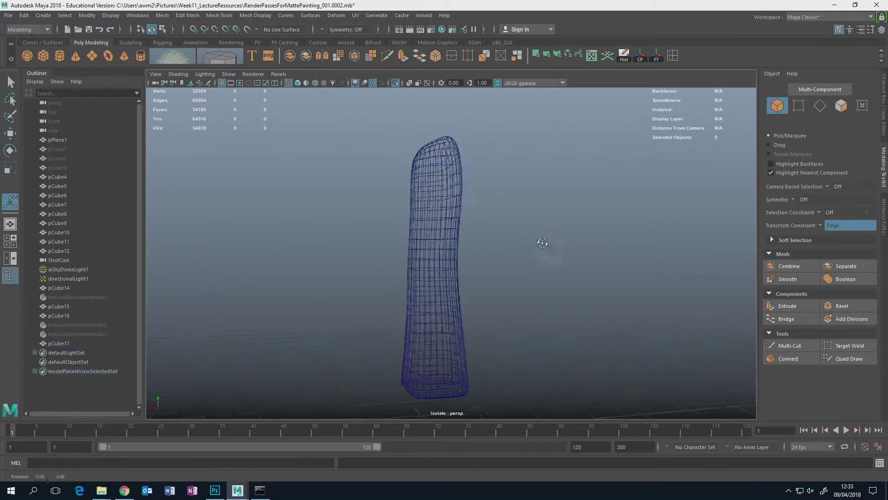
Step: Set the transform constraint from edge sliding to Off
drag(540, 244, 445, 230)
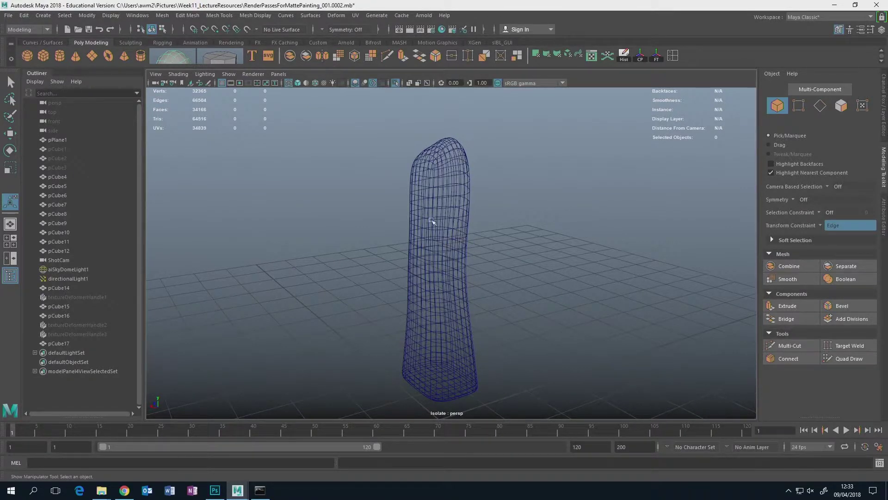
click(816, 226)
click(830, 225)
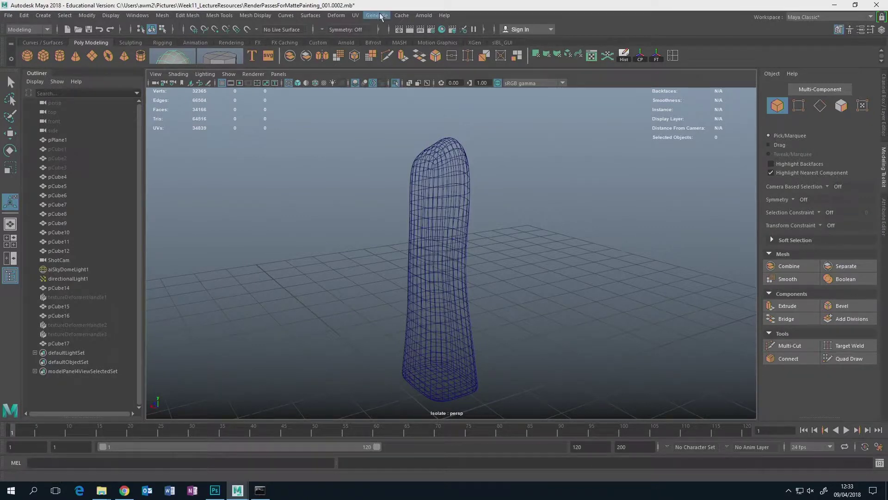
click(336, 17)
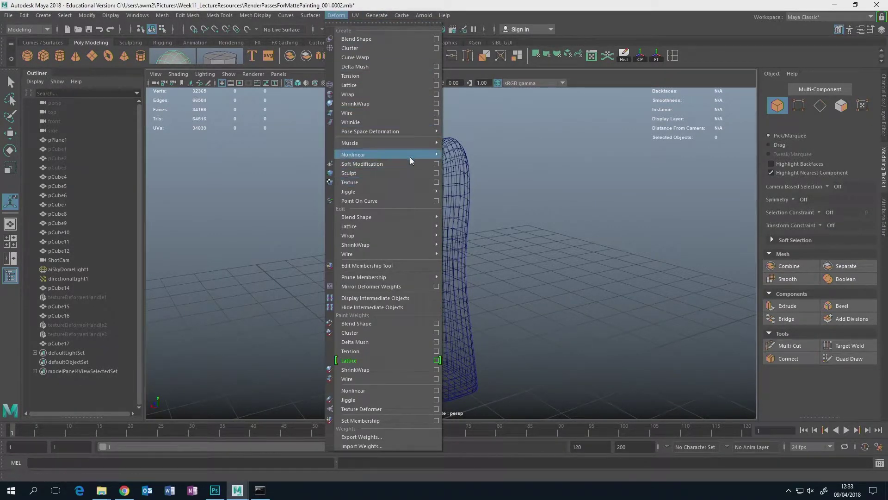
mouse_move(412, 154)
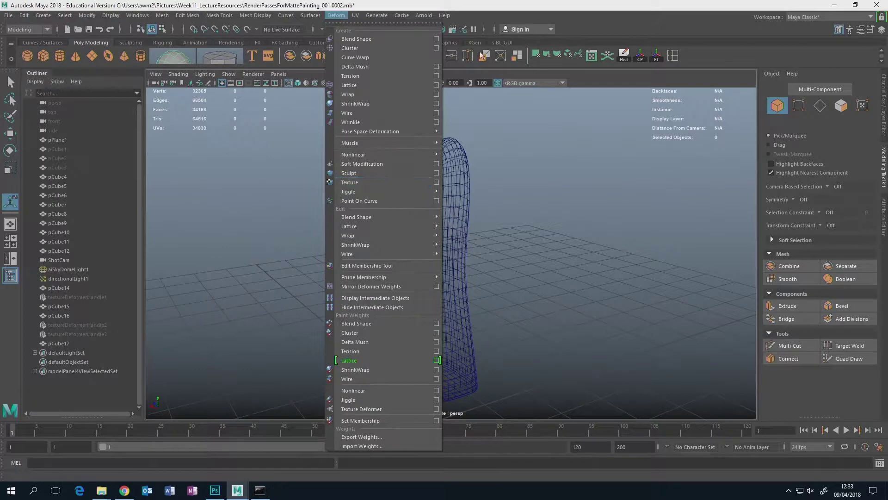
click(455, 7)
Step: Examine the smoothed pillar's UV layout in the UV Editor and its seams on the model
click(440, 277)
click(355, 16)
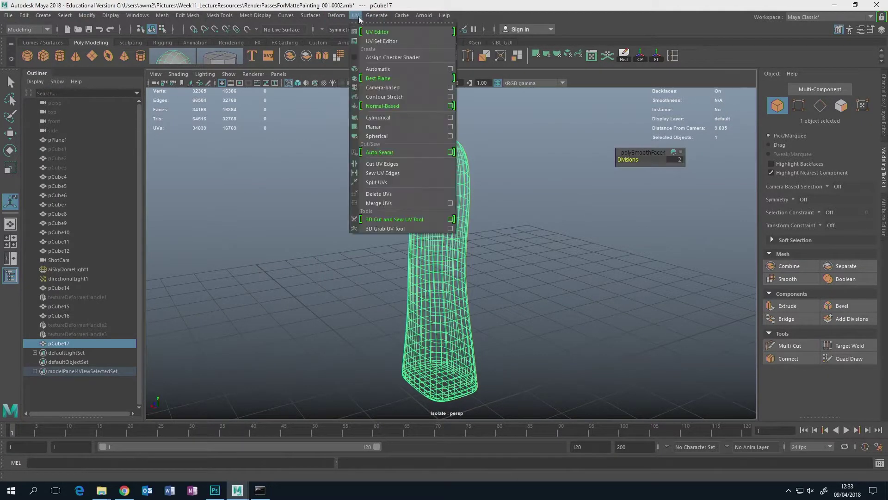
click(377, 32)
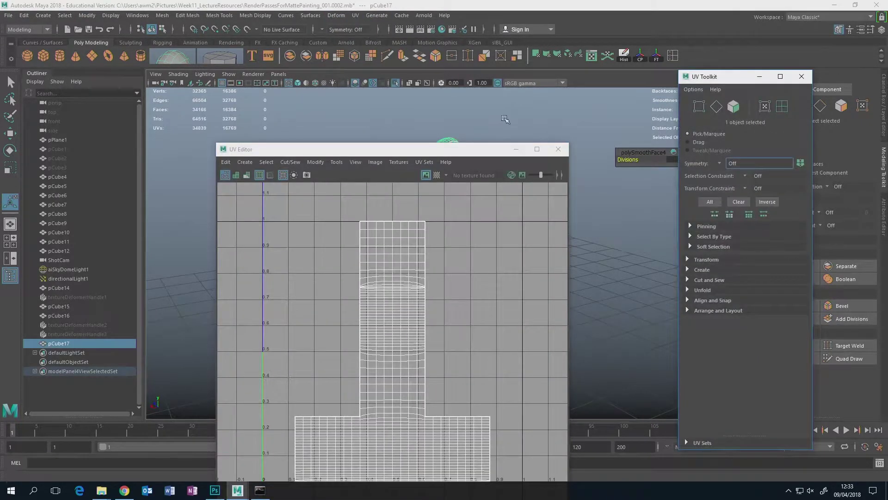
click(566, 152)
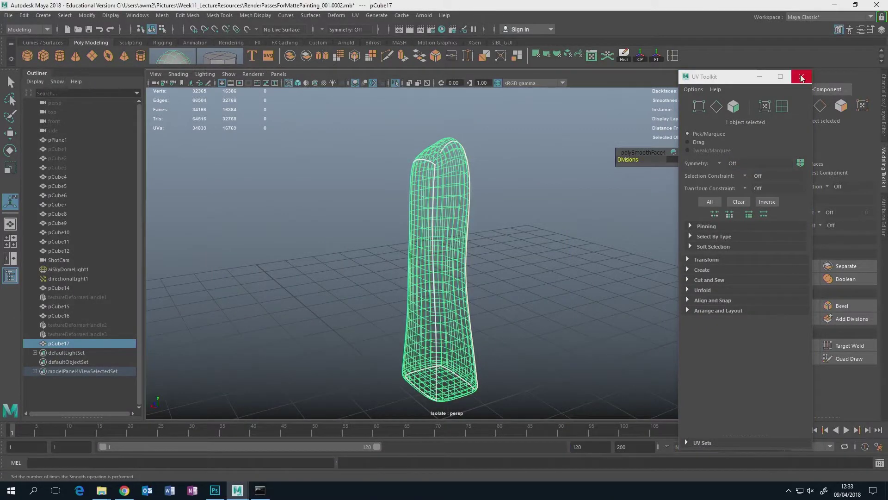
drag(507, 210, 415, 202)
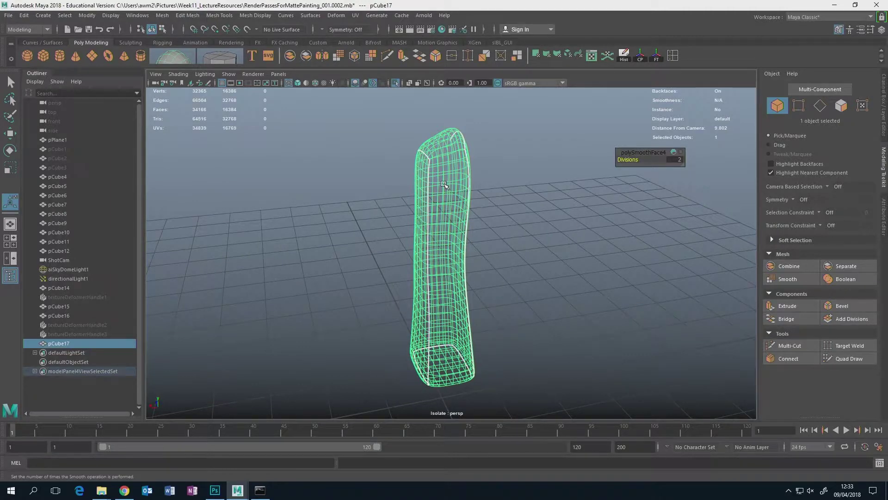
drag(444, 199, 426, 185)
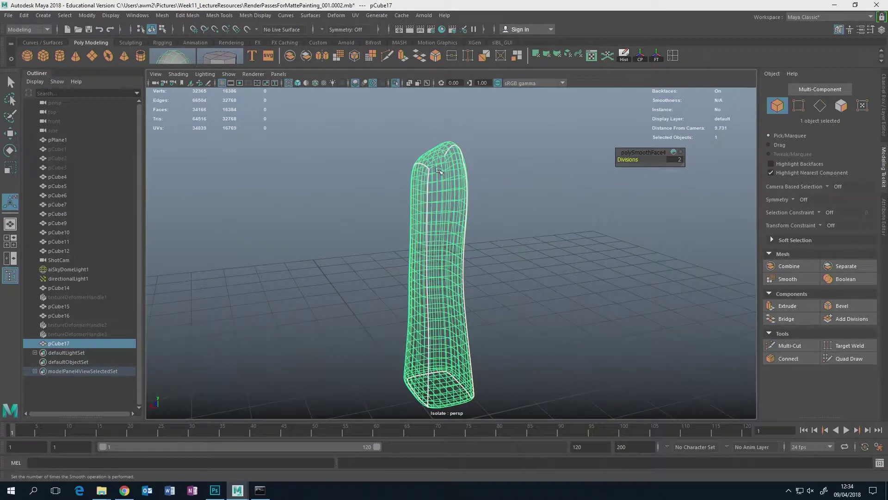
Step: Select the smoothed pillar as an object and add a Texture deformer to it
right_click(442, 208)
click(484, 190)
click(525, 201)
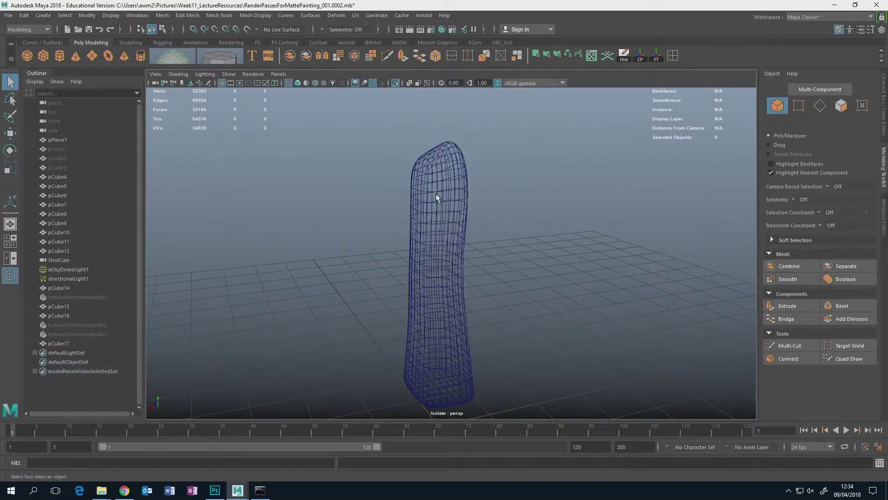
click(436, 193)
click(336, 16)
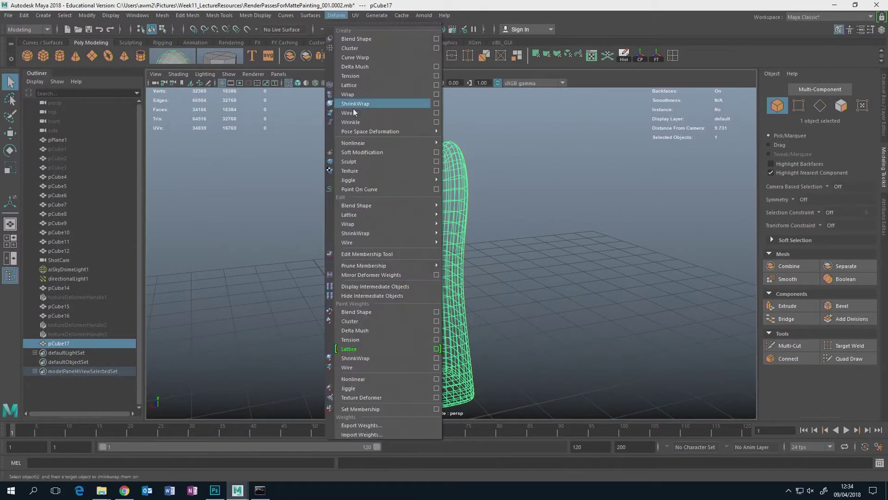
click(380, 171)
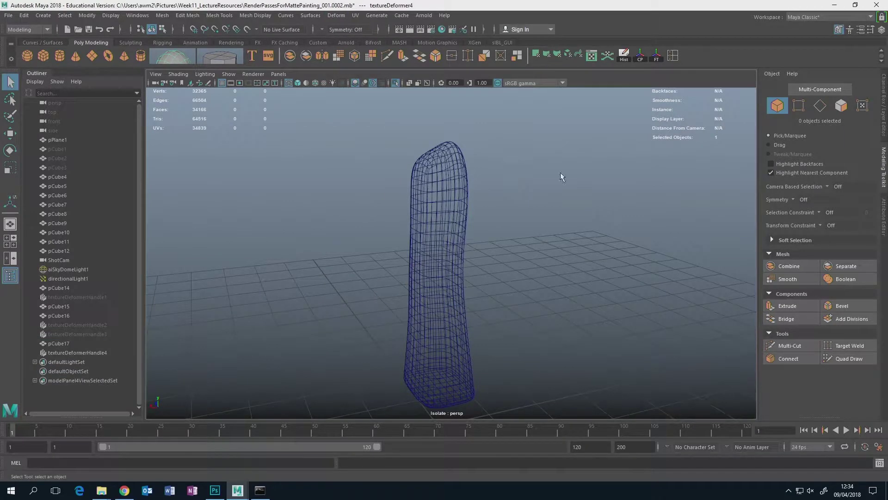
Step: Show the pillar's texture deformer attributes and set the deformation direction to Normal
click(883, 213)
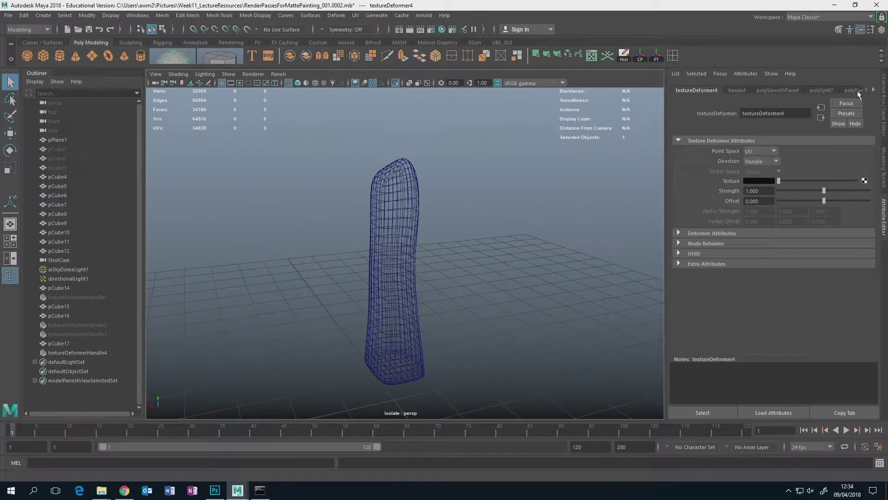
click(876, 90)
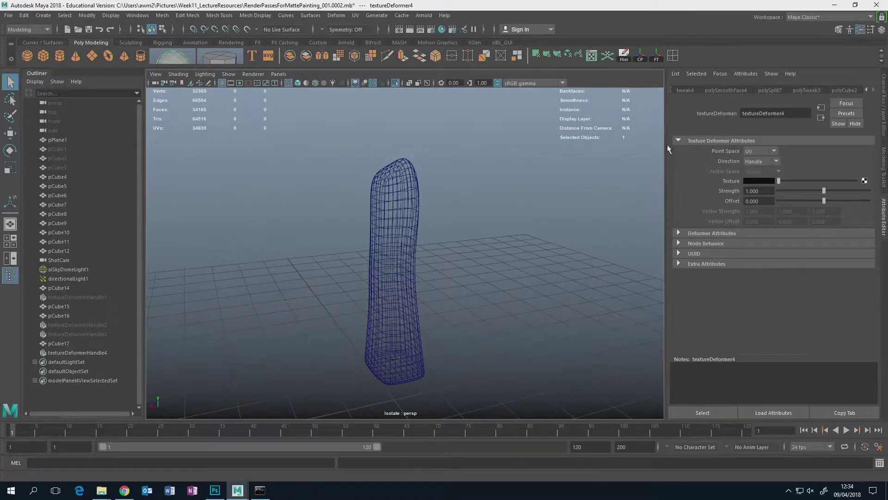
click(409, 208)
click(874, 90)
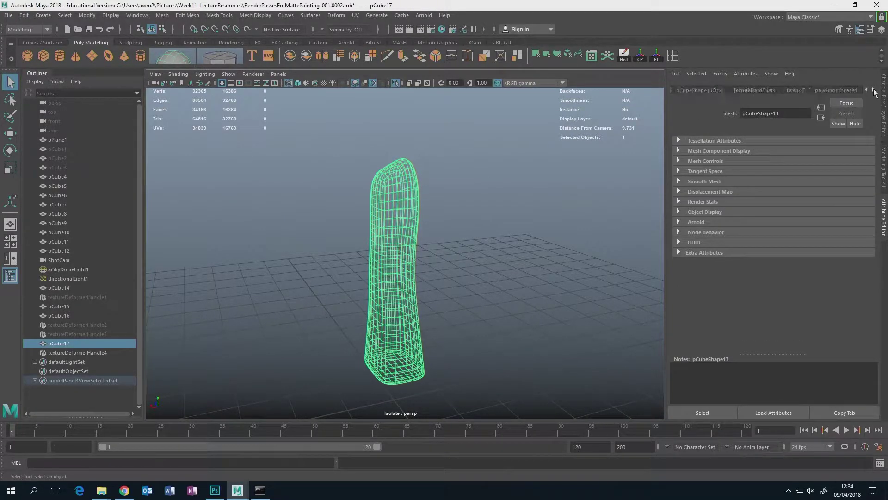
click(759, 90)
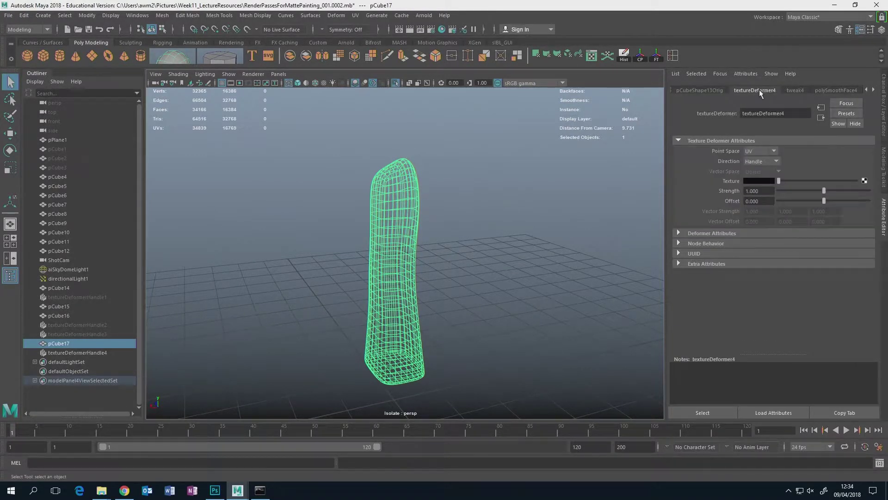
click(779, 159)
click(768, 168)
Step: Assign a Fractal texture node to the pillar's texture deformer
click(865, 180)
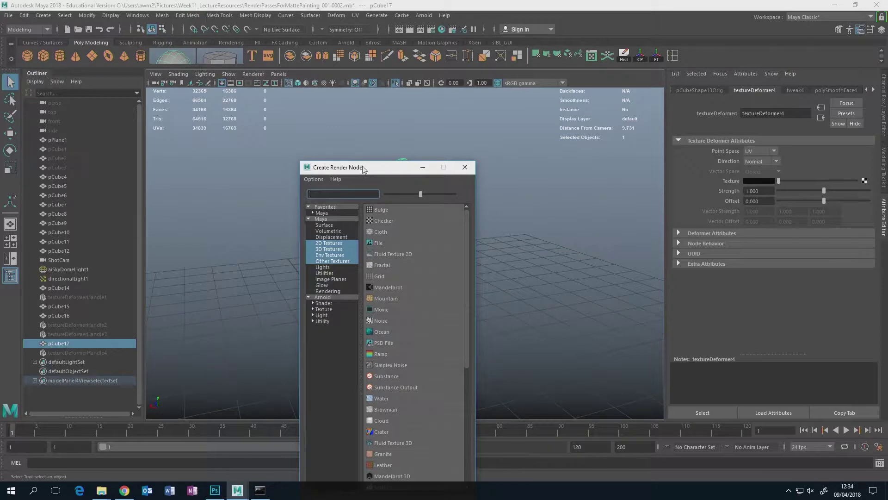
drag(361, 167, 556, 82)
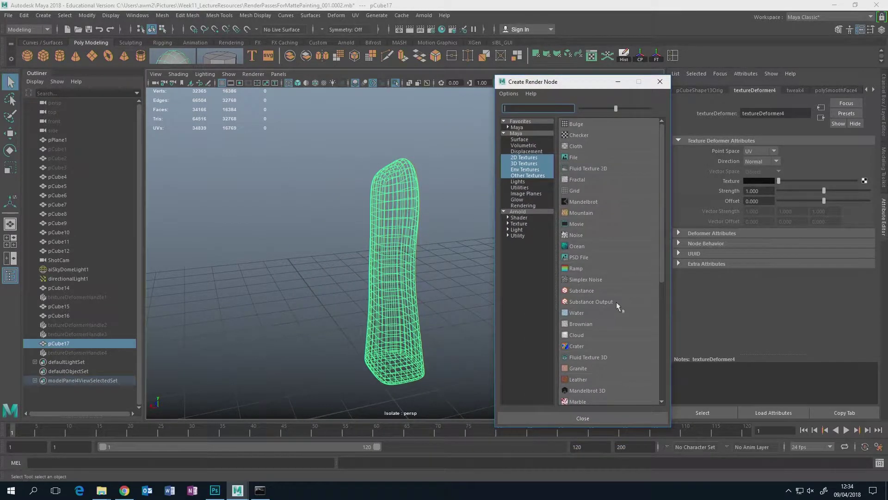
click(663, 193)
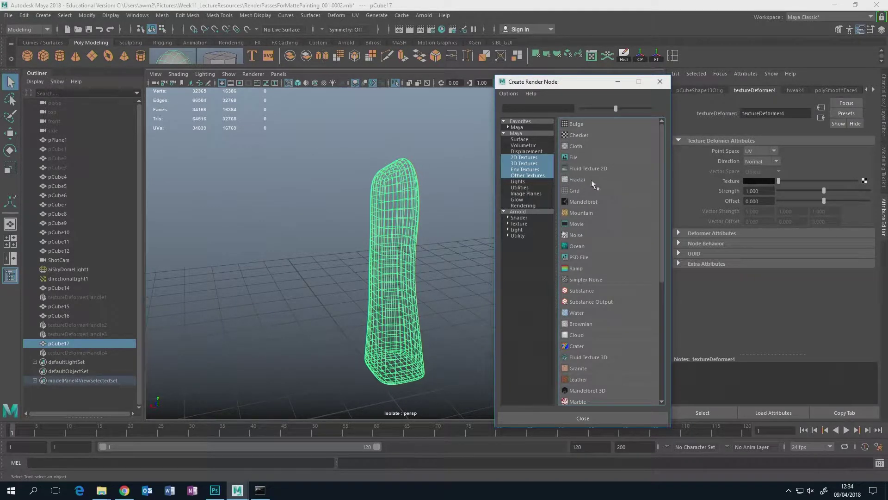
drag(591, 179, 577, 185)
click(571, 179)
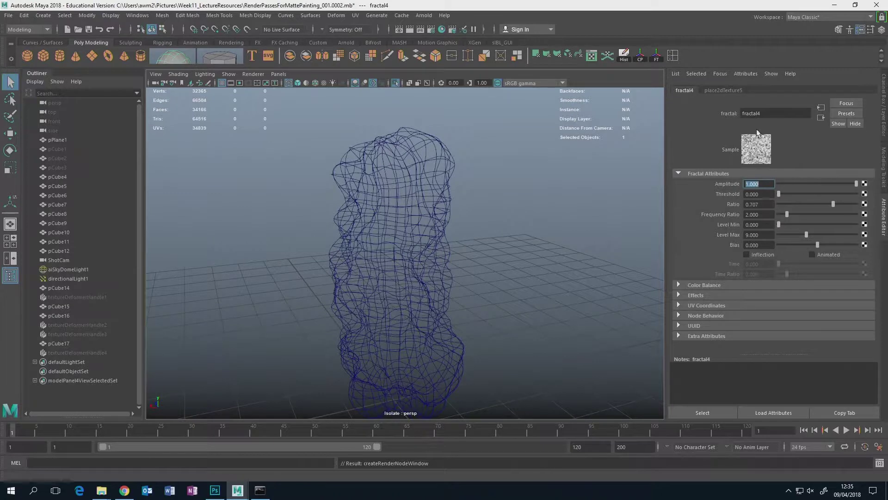
Step: Reduce the texture deformer's strength to 0.113 and display the pillar shaded to check its rocky surface
click(822, 118)
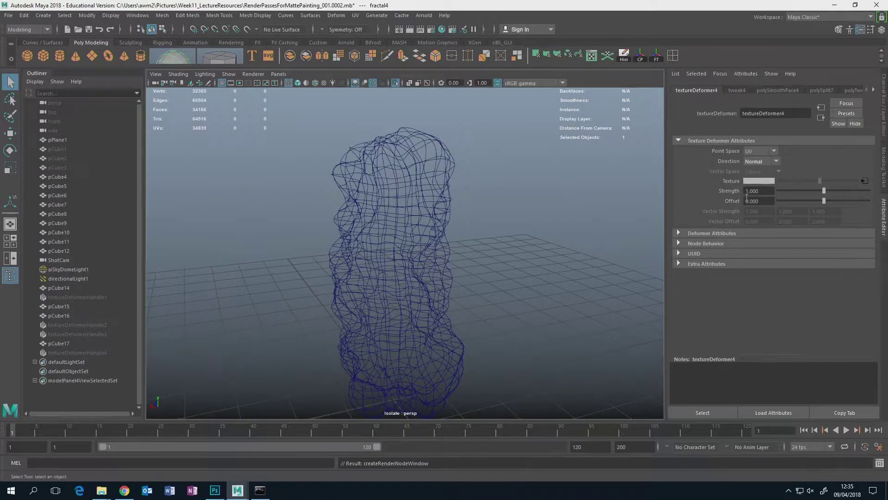
drag(823, 191, 794, 190)
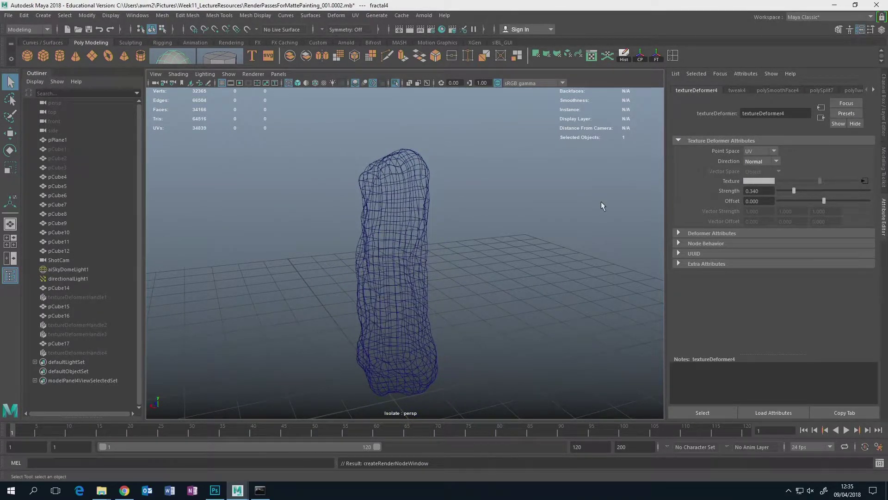
drag(561, 218, 616, 222)
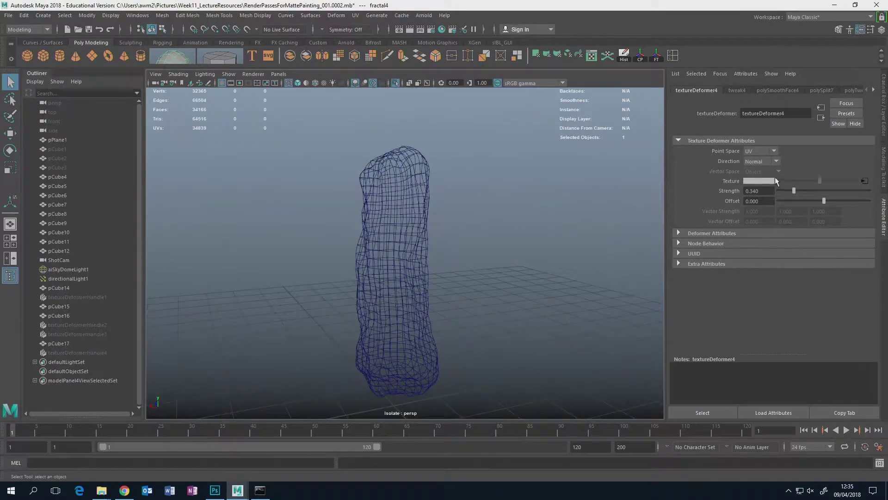
key(5)
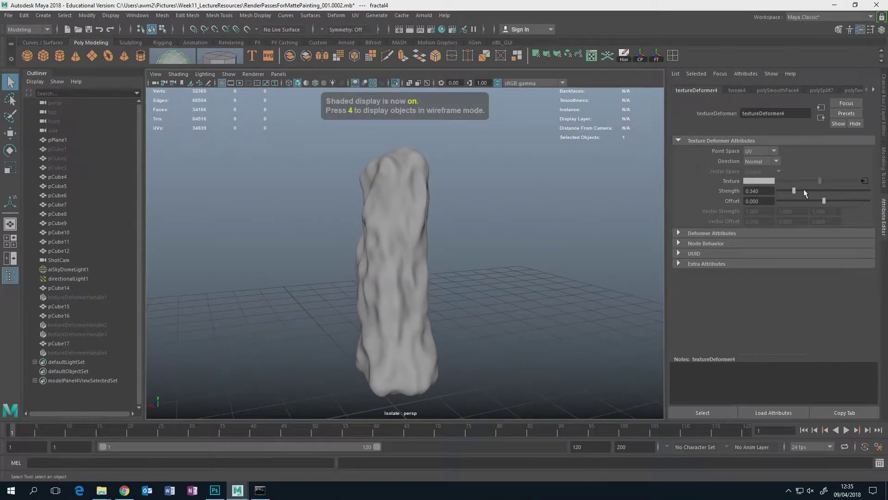
drag(793, 190, 784, 191)
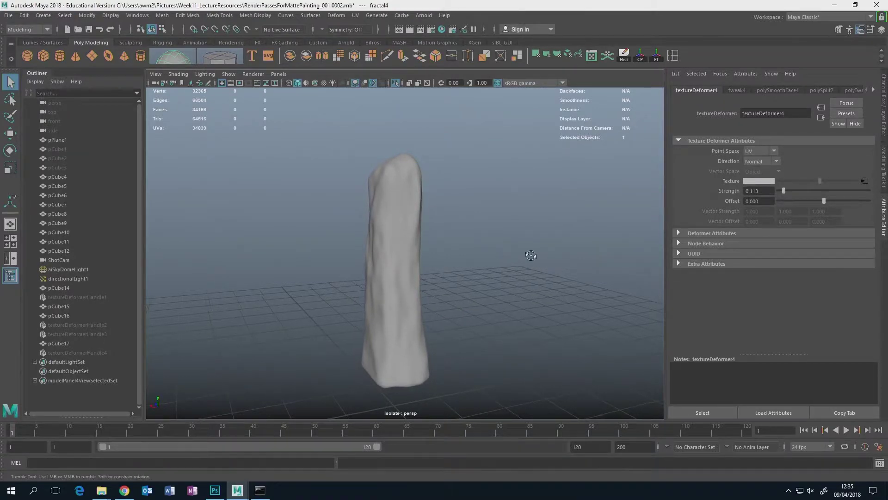
mouse_move(528, 257)
mouse_down()
mouse_move(619, 236)
mouse_move(526, 252)
mouse_up()
scroll(504, 260, up, 3)
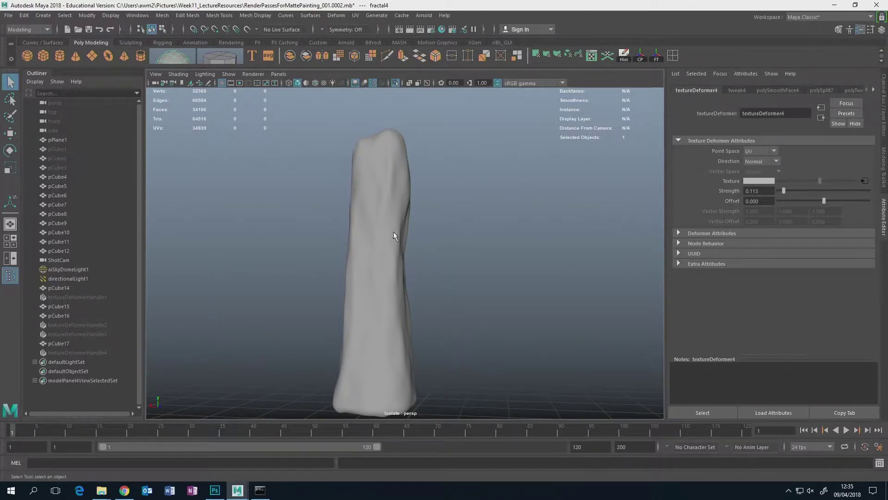
Step: Create a polygon pipe primitive at the base of the rock-textured pillar
drag(475, 239, 505, 270)
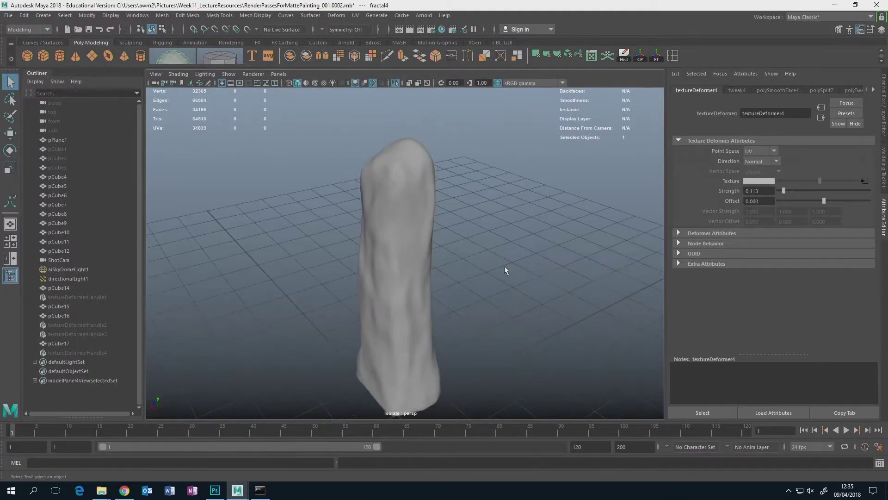
click(393, 259)
drag(409, 283, 459, 251)
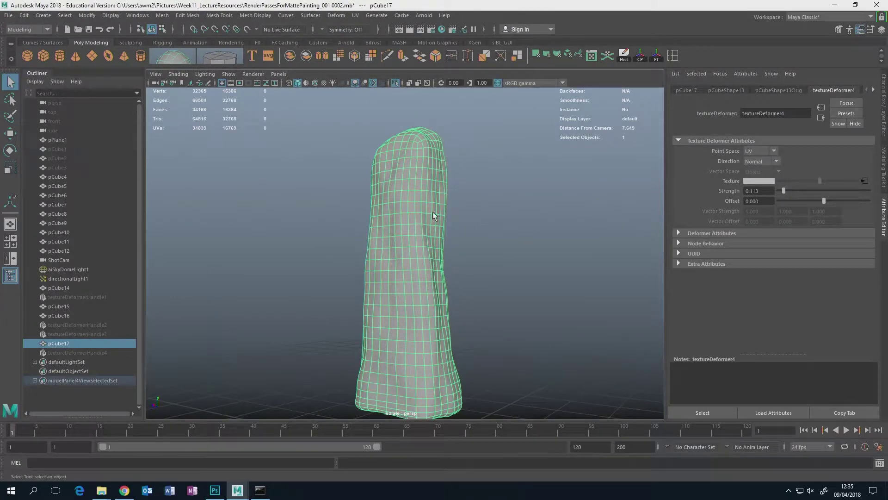
drag(385, 174, 381, 220)
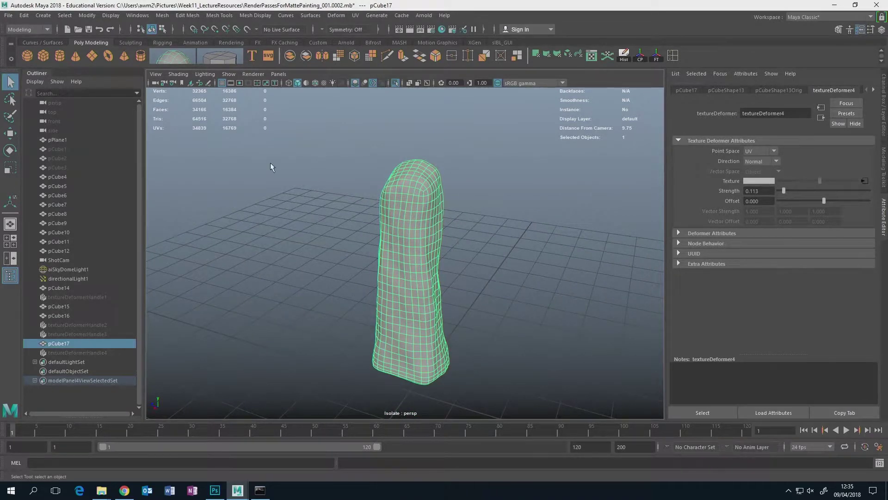
drag(385, 254, 375, 232)
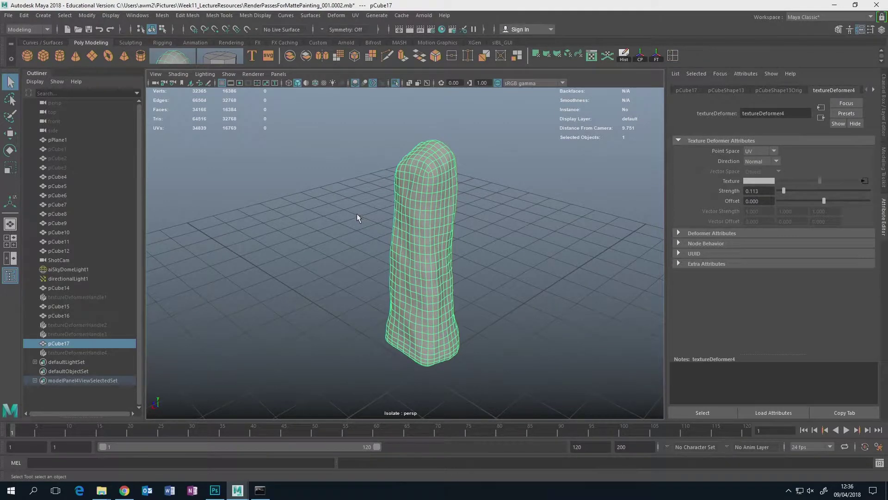
click(340, 224)
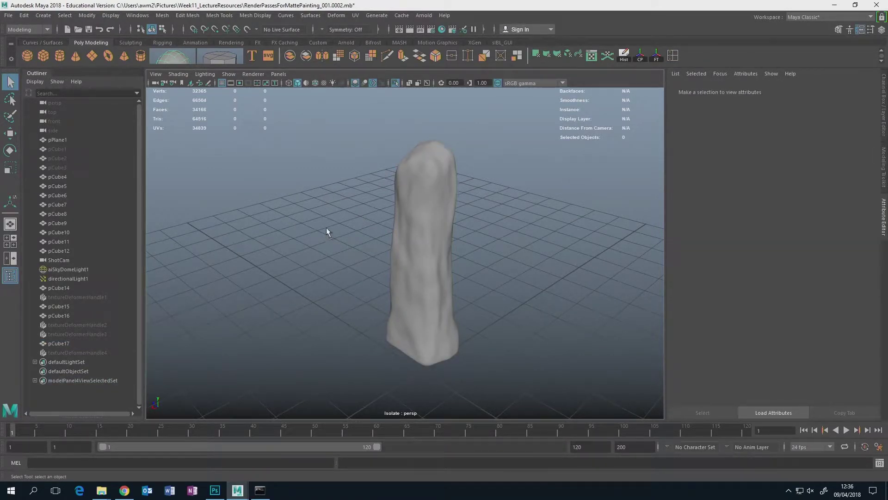
shift+right_click(327, 230)
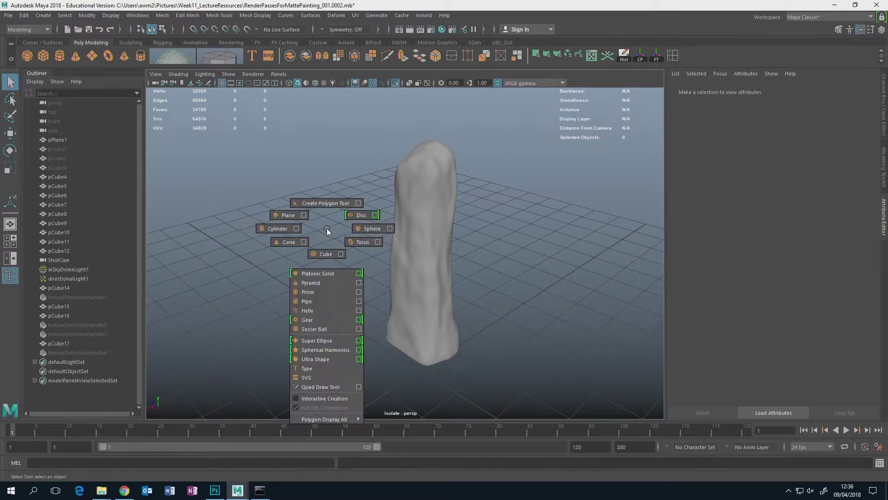
click(322, 302)
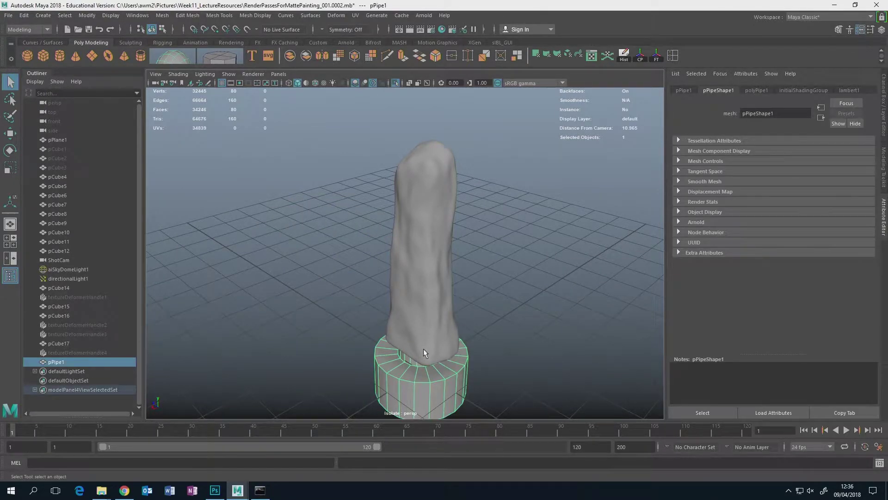
Step: Raise the pipe to the pillar's mid-height, rotate its opening to face outward and scale it down to fit the pillar's face
key(w)
drag(423, 346, 389, 248)
key(e)
key(r)
key(w)
key(ctrl+z)
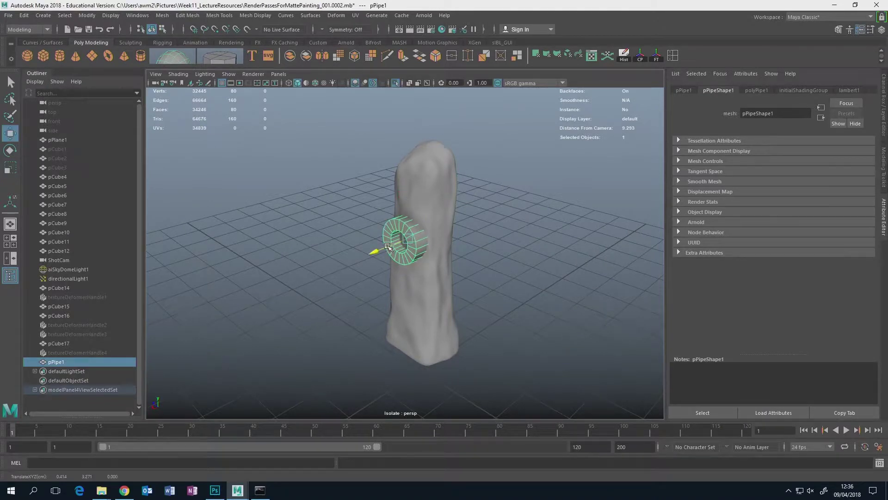
Step: Shrink the pipe slightly and move it higher up the pillar's face, keeping it partly embedded in the stone
alt+drag(440, 259, 444, 244)
scroll(444, 244, up, 10)
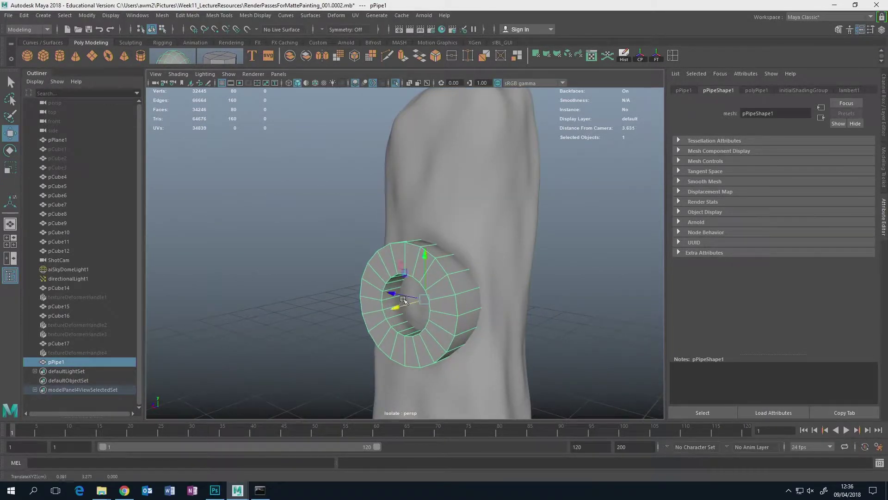
key(r)
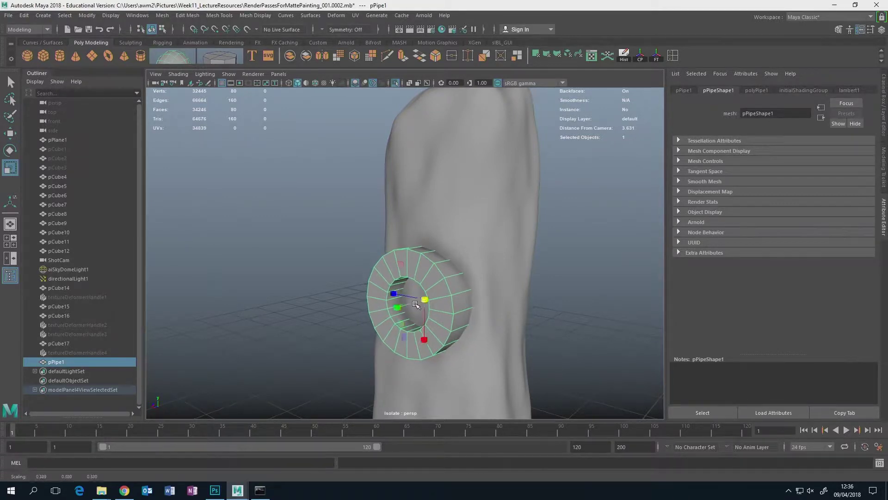
key(w)
drag(424, 282, 425, 215)
Step: Subtract the pipe from the pillar with a Boolean Difference to carve a ring into its face
alt+drag(522, 233, 476, 258)
click(477, 257)
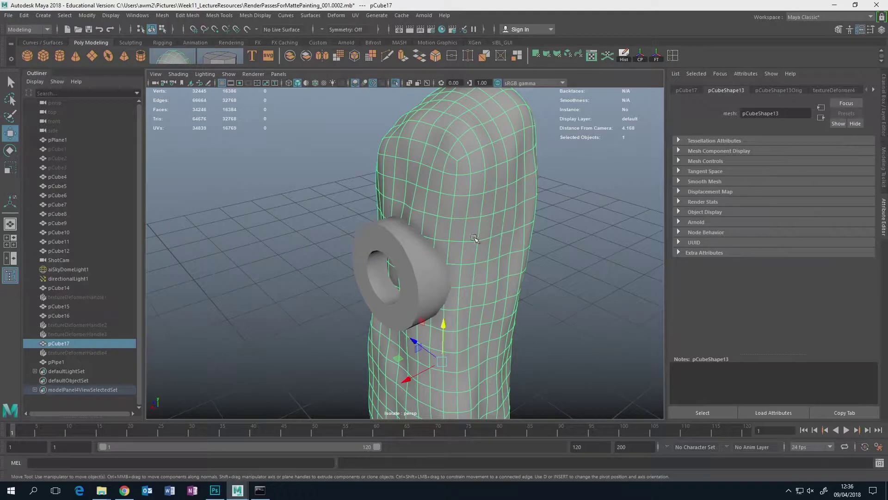
shift+click(417, 263)
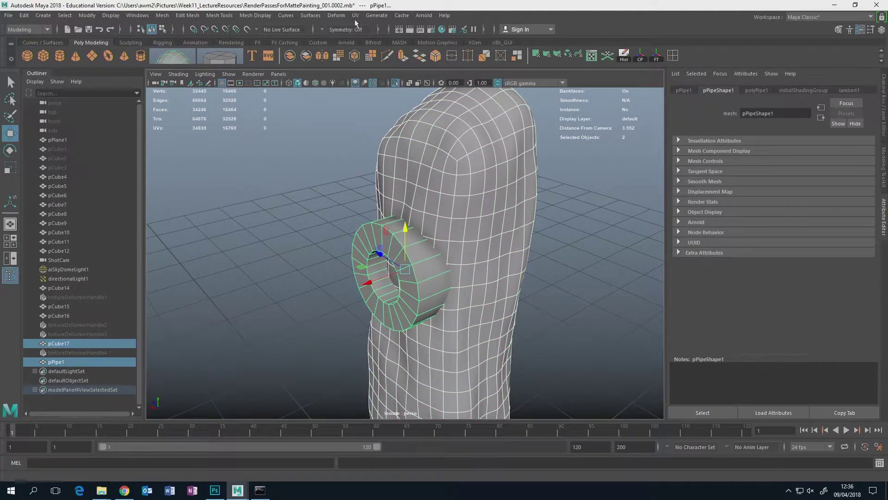
click(163, 15)
mouse_move(187, 15)
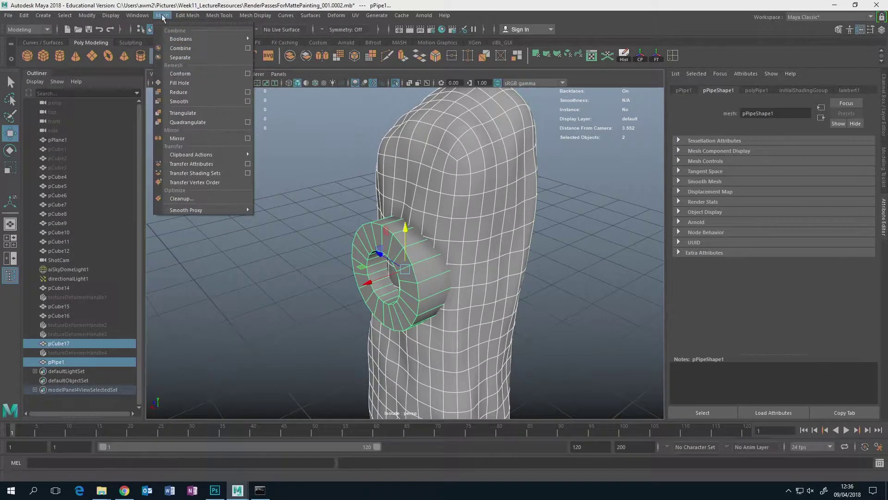
mouse_move(185, 39)
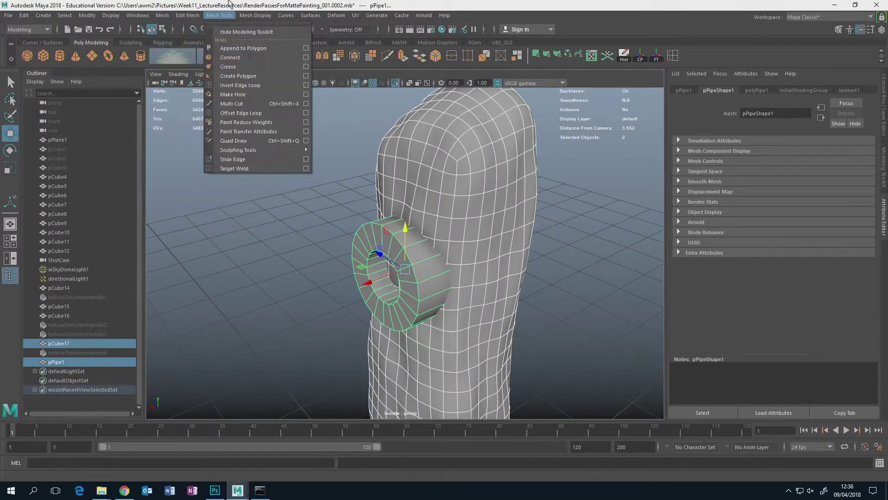
click(220, 15)
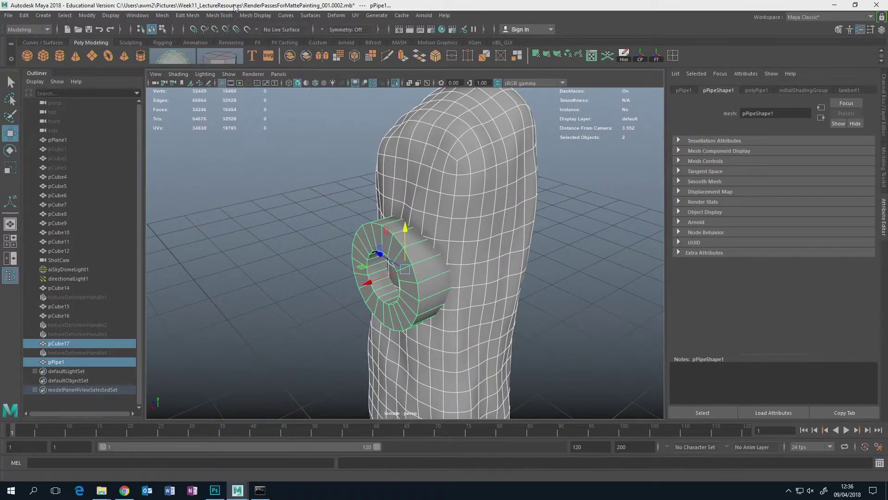
shift+right_click(322, 232)
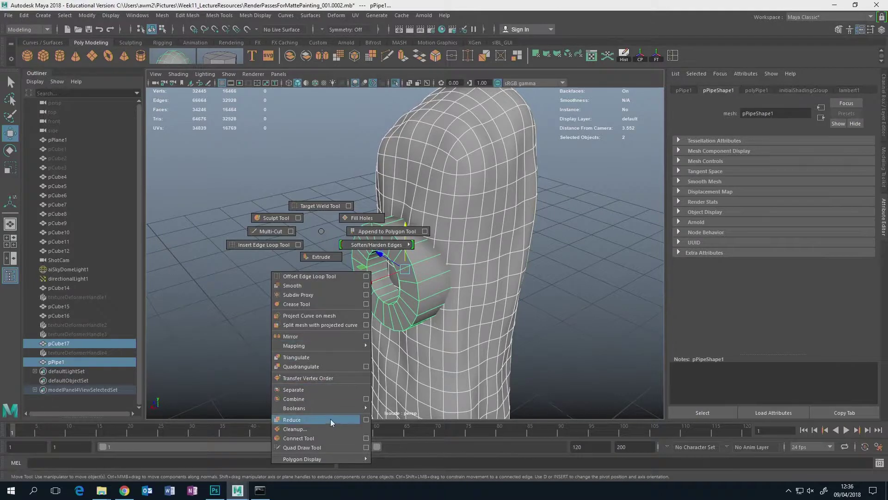
mouse_move(333, 407)
click(395, 417)
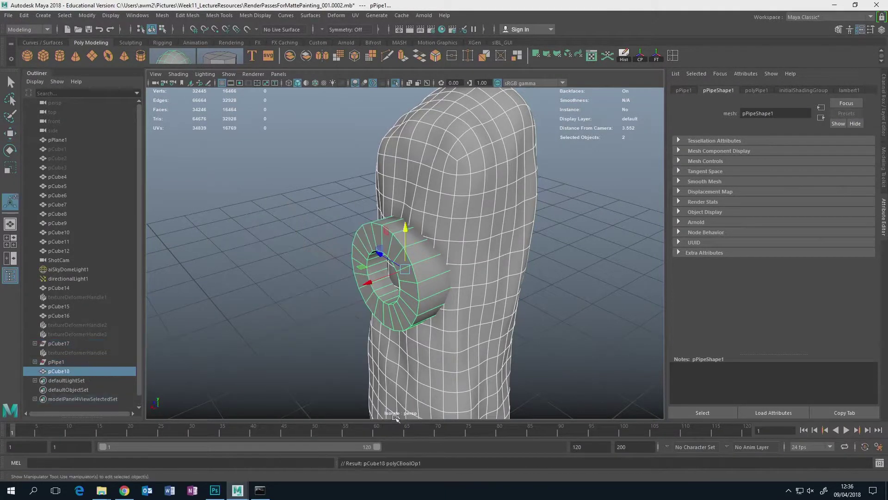
Step: Examine the carved ring on the pillar from several angles, shaded and as a selected wireframe
drag(442, 259, 531, 259)
click(541, 282)
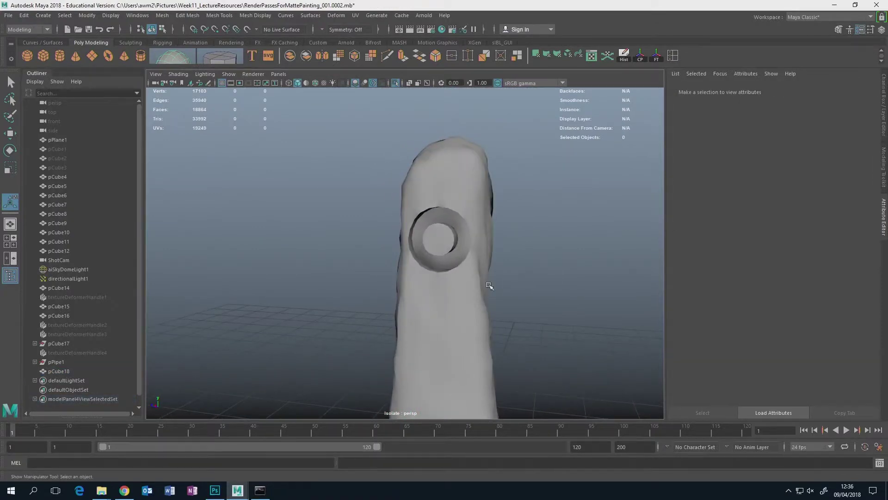
click(489, 286)
drag(490, 286, 463, 226)
scroll(464, 226, down, 3)
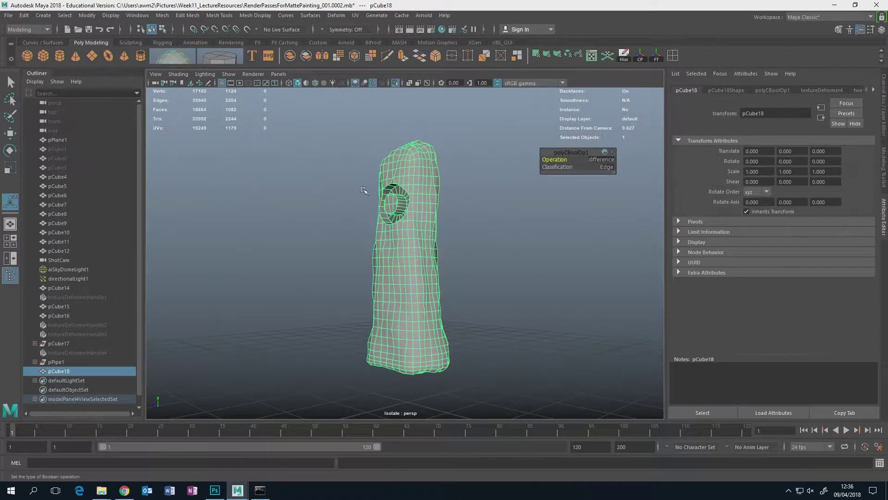
drag(443, 241, 464, 256)
scroll(464, 257, up, 3)
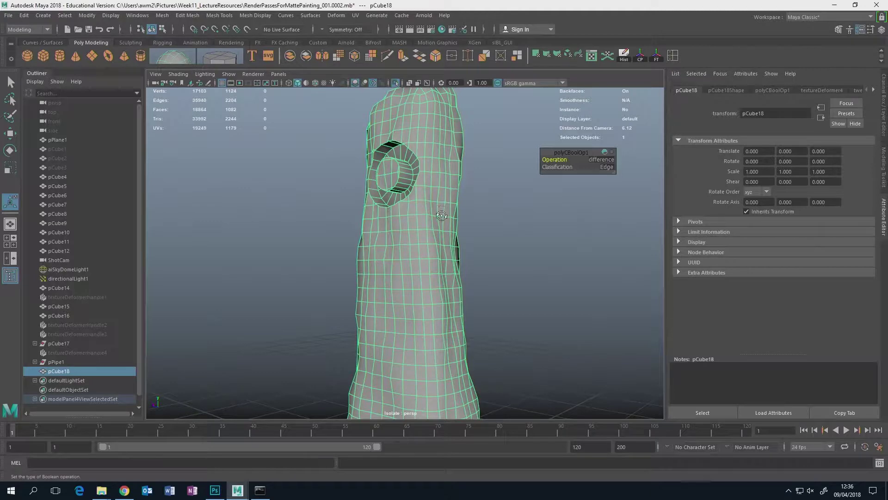
drag(443, 215, 399, 190)
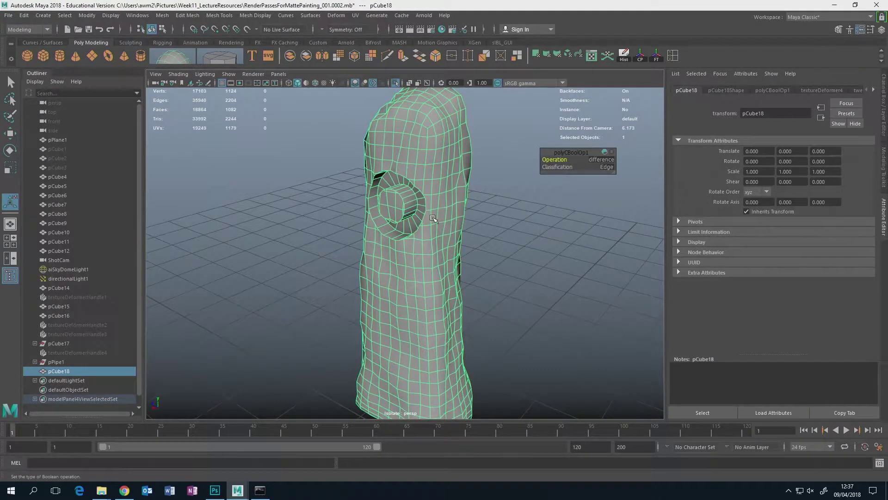
Step: Hide the carved pillar and turn off isolation to bring back the full scene
key(ctrl+h)
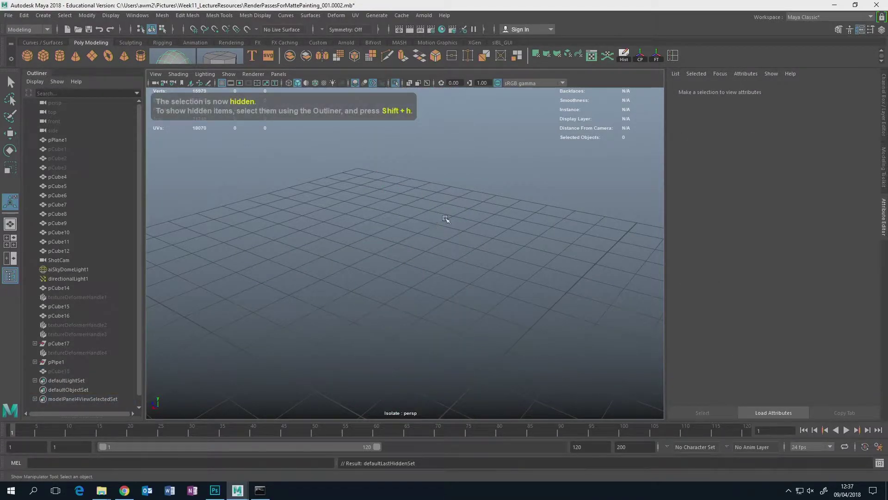
key(ctrl+1)
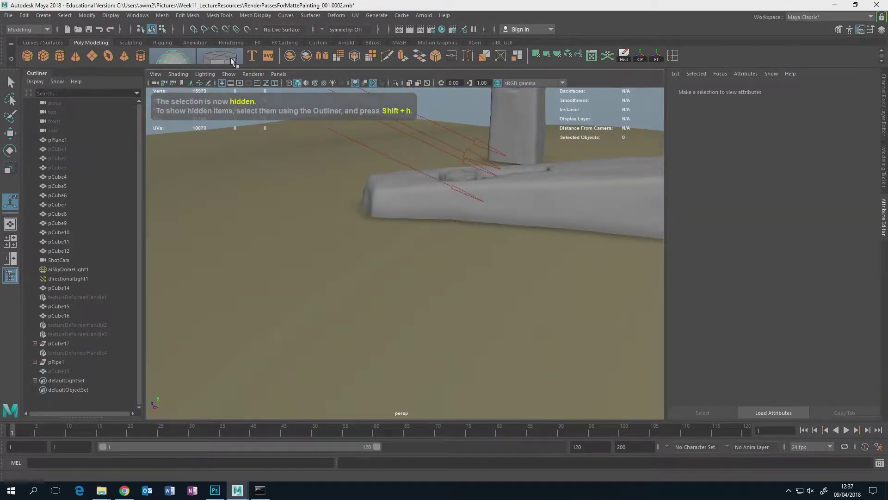
Step: Look through ShotCam and restore its cameraView1 bookmark to frame the standing stones
click(278, 74)
mouse_move(315, 81)
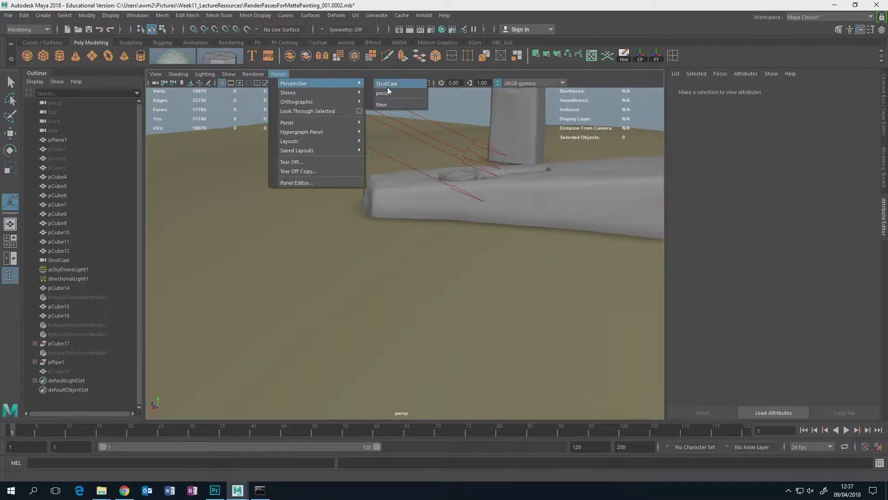
click(388, 88)
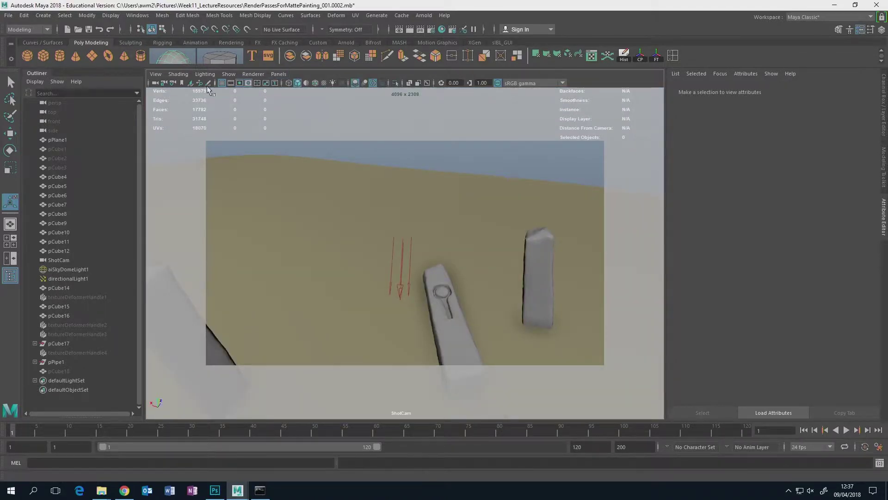
click(153, 75)
mouse_move(257, 239)
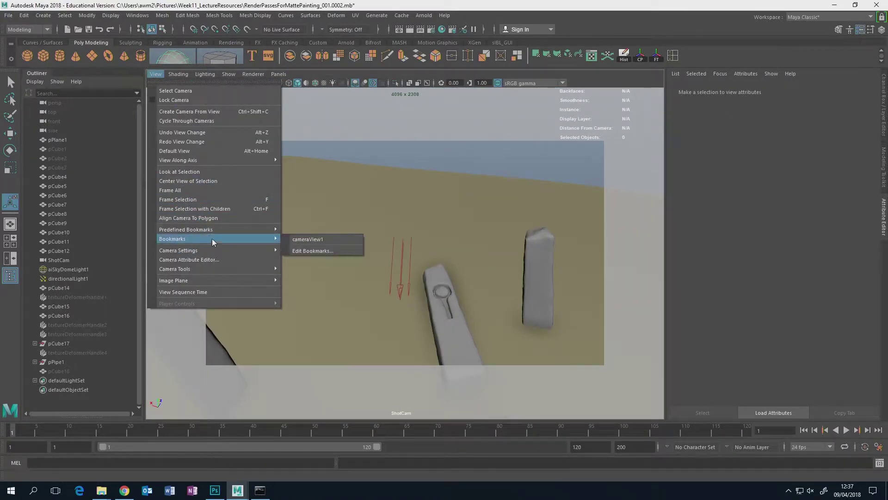
click(297, 240)
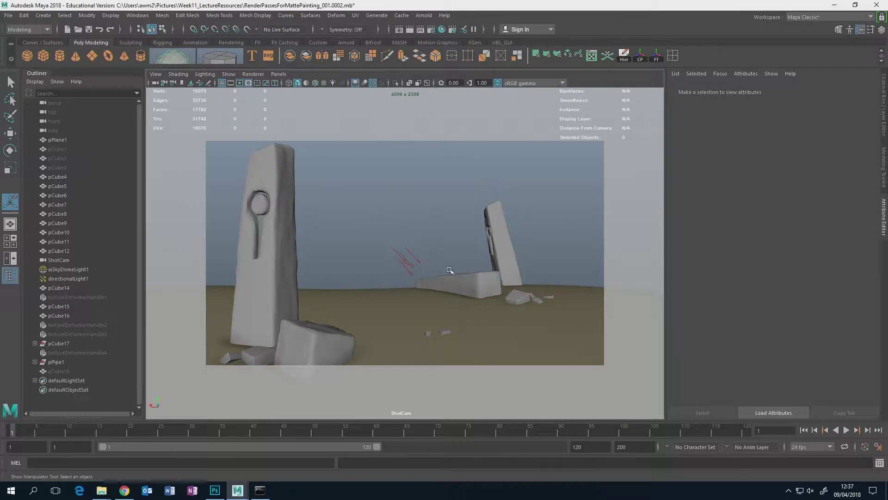
Step: Select the Arnold skydome light and review its shape attributes, including colour and intensity
click(407, 259)
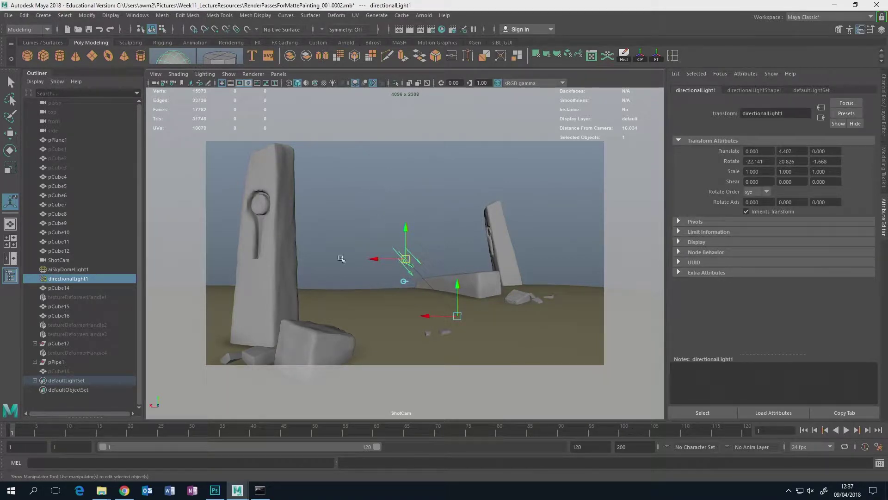
click(67, 269)
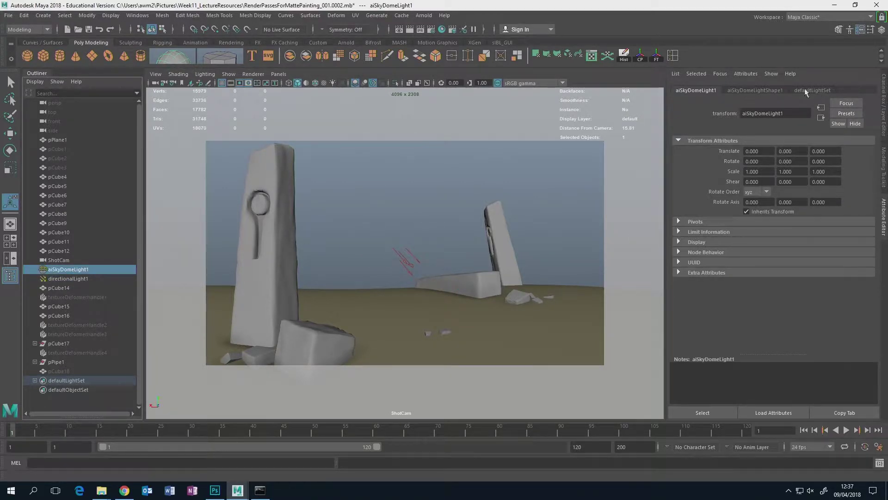
click(765, 89)
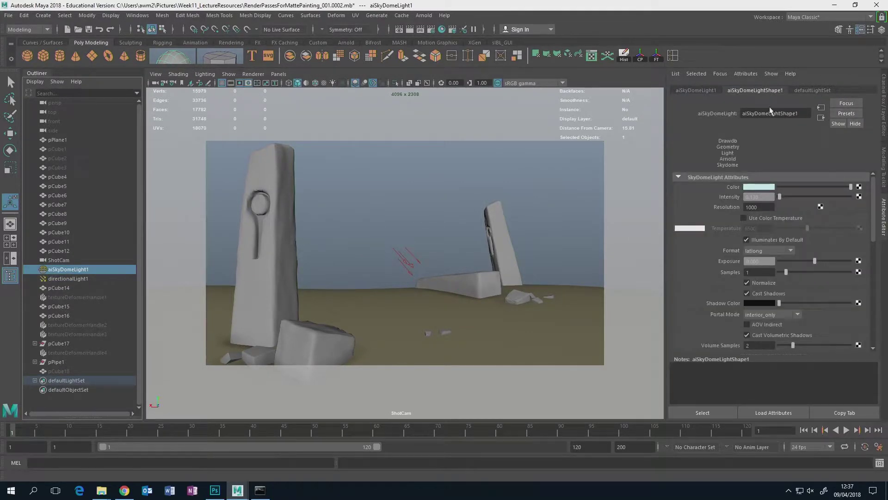
click(767, 187)
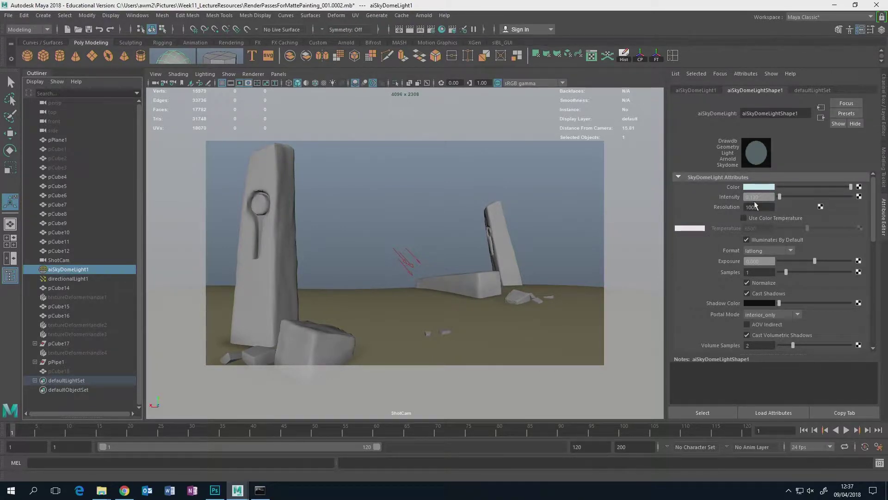
Step: Select the directional light and expand its Arnold attributes to review exposure, angle and samples
click(407, 260)
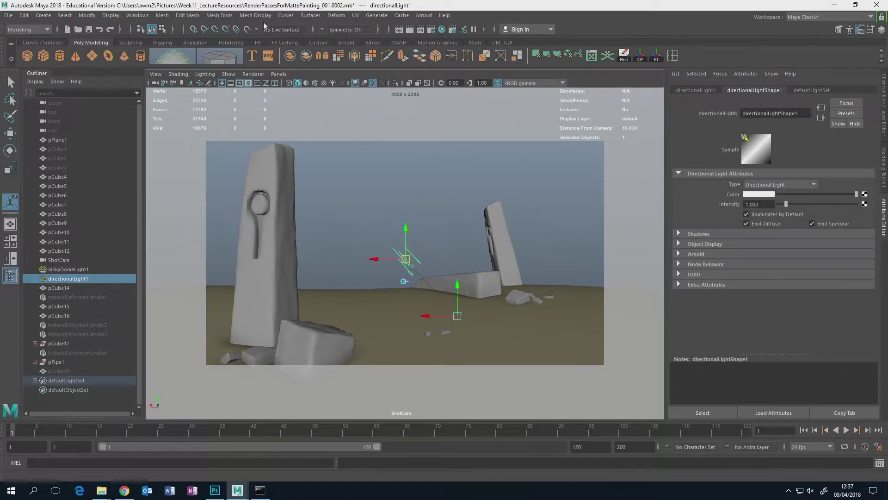
click(344, 44)
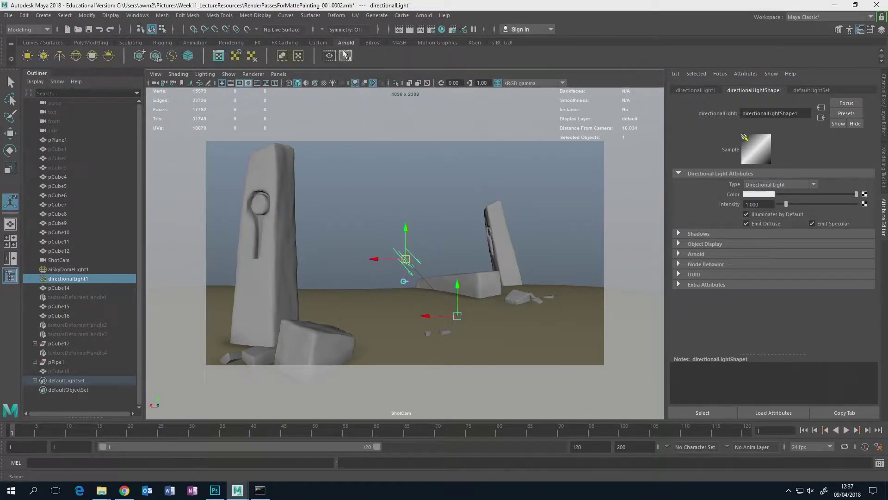
click(225, 43)
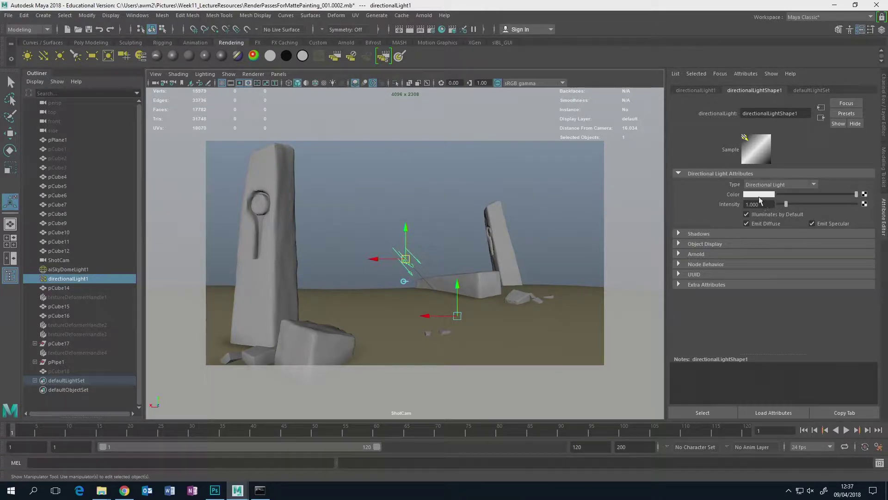
click(679, 254)
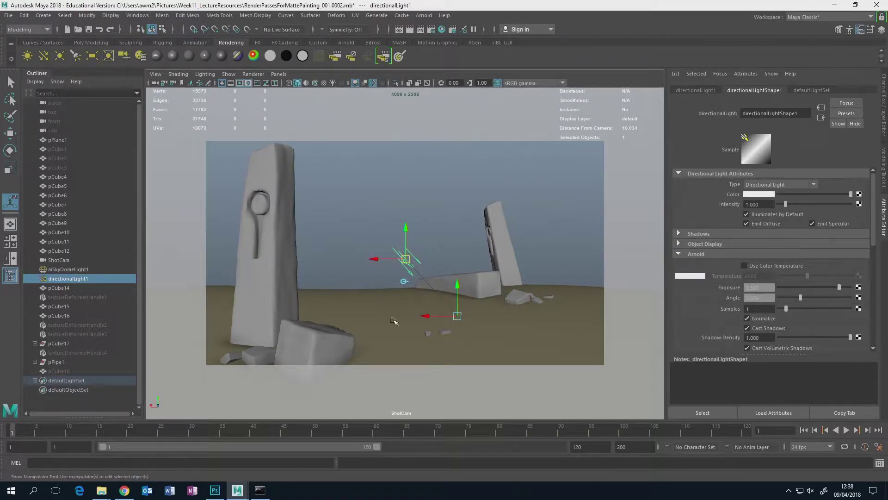
Step: Select the ground plane and review its grassMAT material in the Hypershade, including the base and specular settings
click(366, 307)
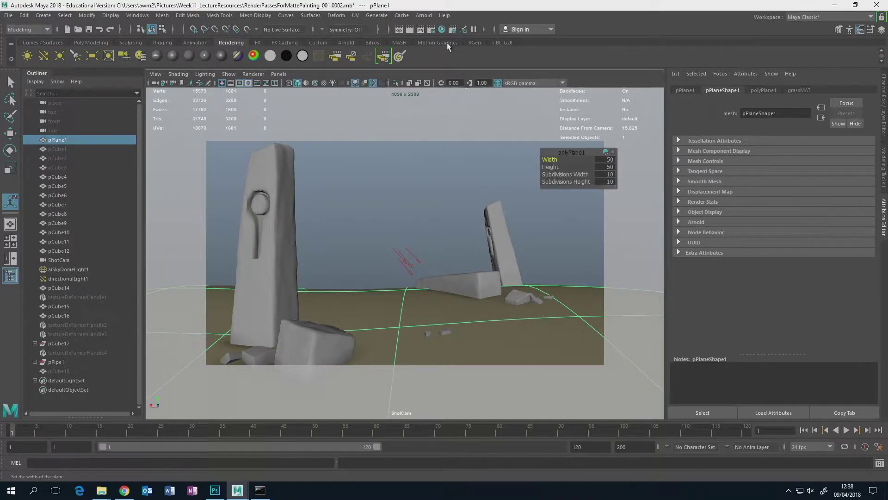
click(441, 29)
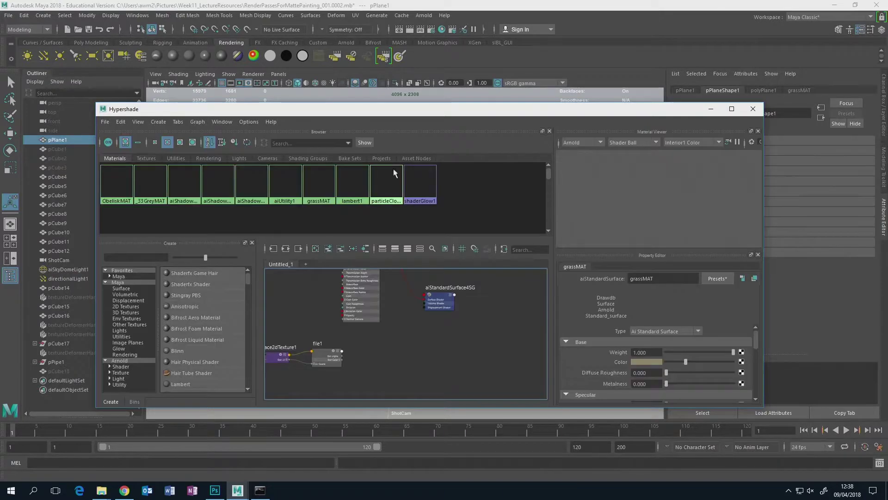
click(322, 184)
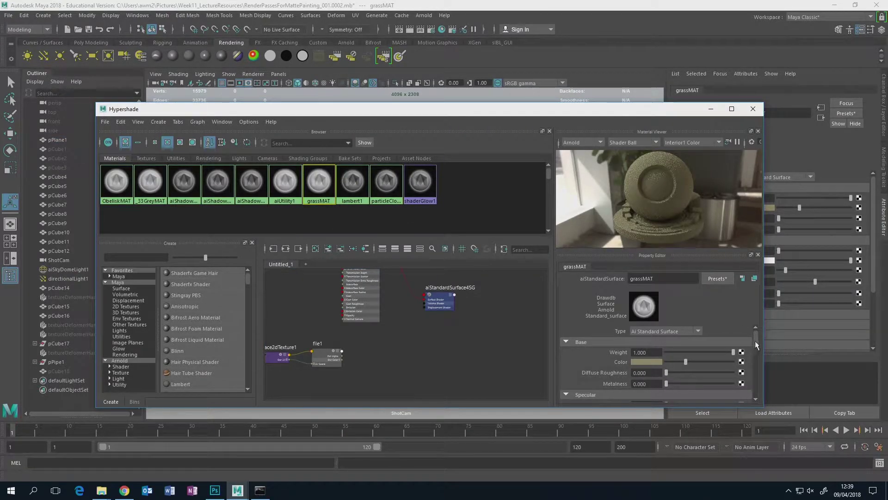
mouse_move(755, 341)
mouse_down()
mouse_move(757, 351)
mouse_move(760, 341)
mouse_up()
click(711, 109)
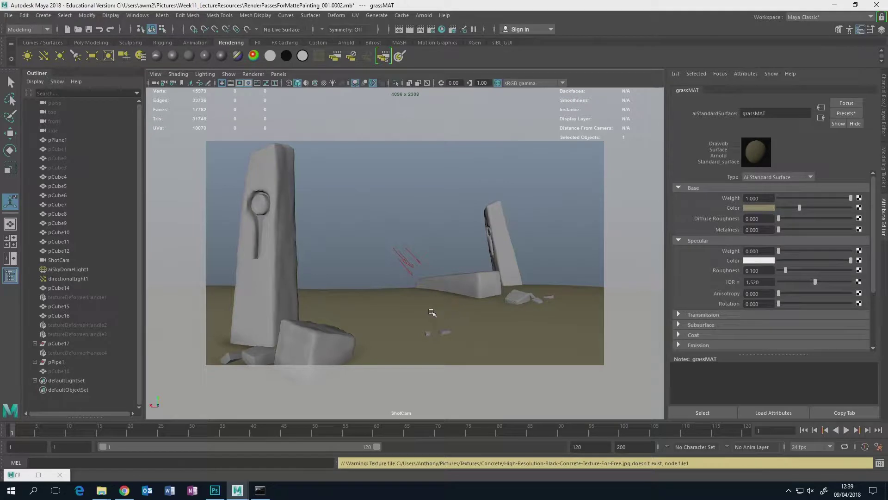
click(399, 303)
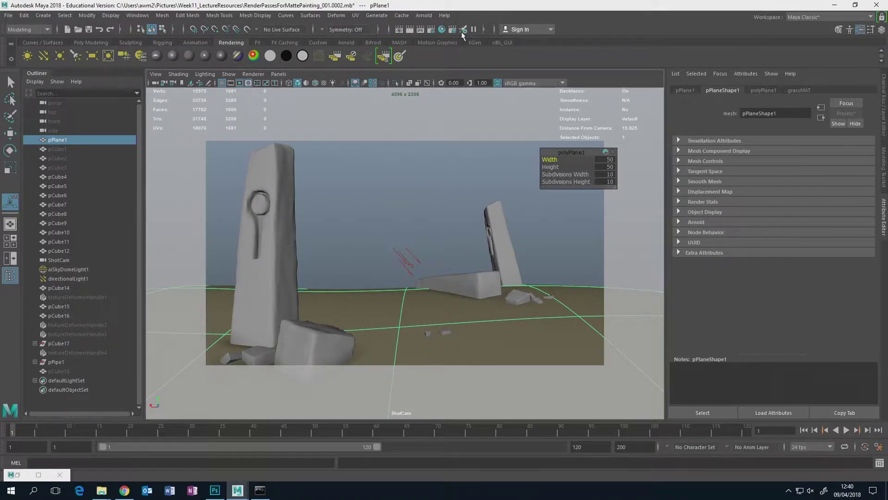
Step: Open the render settings and review the file output, renderable camera and image size options
click(431, 30)
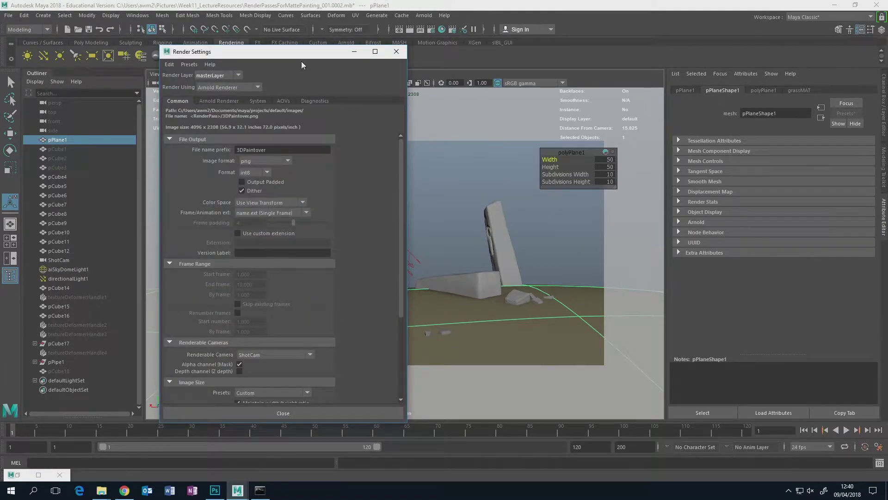
drag(290, 56, 554, 75)
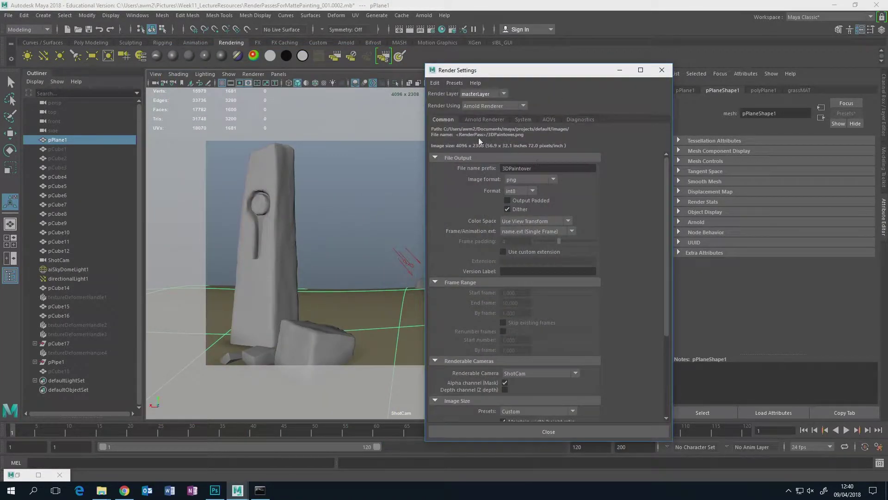
drag(667, 241, 668, 330)
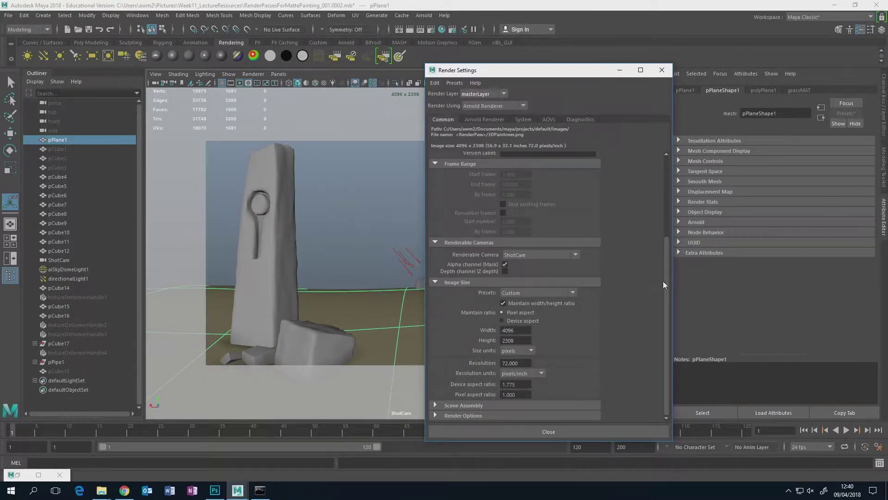
drag(667, 281, 670, 254)
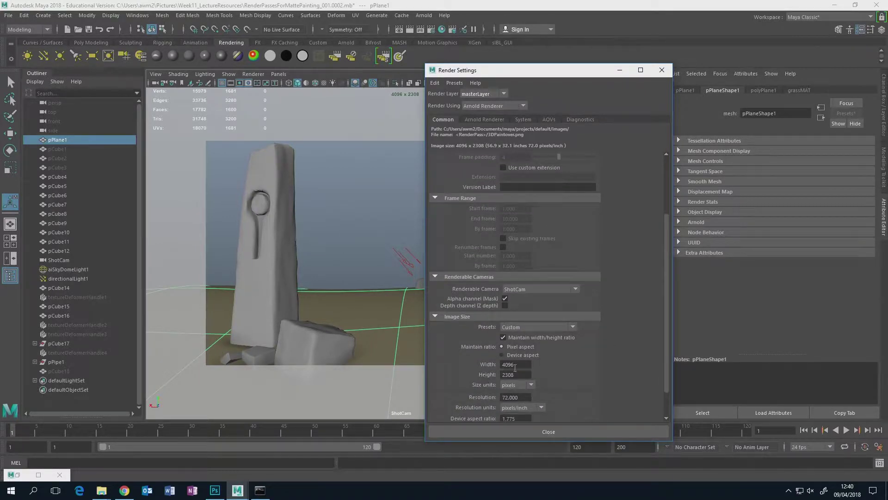
drag(665, 259, 661, 277)
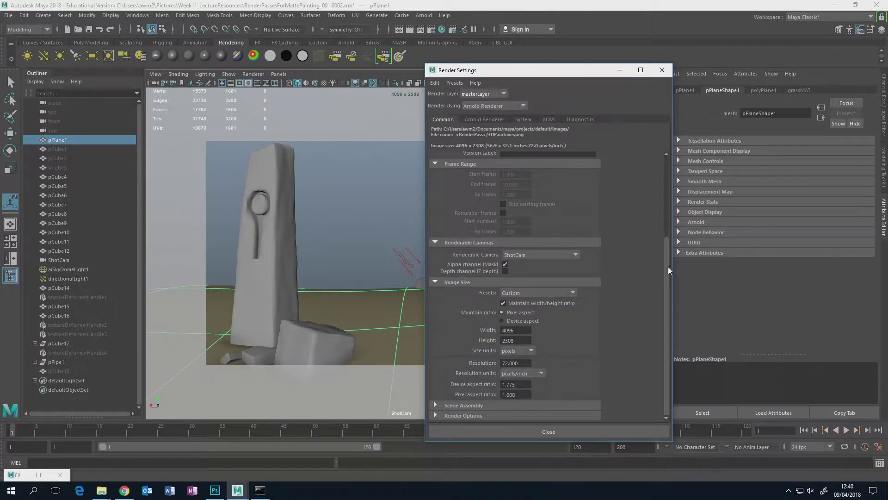
drag(668, 266, 667, 258)
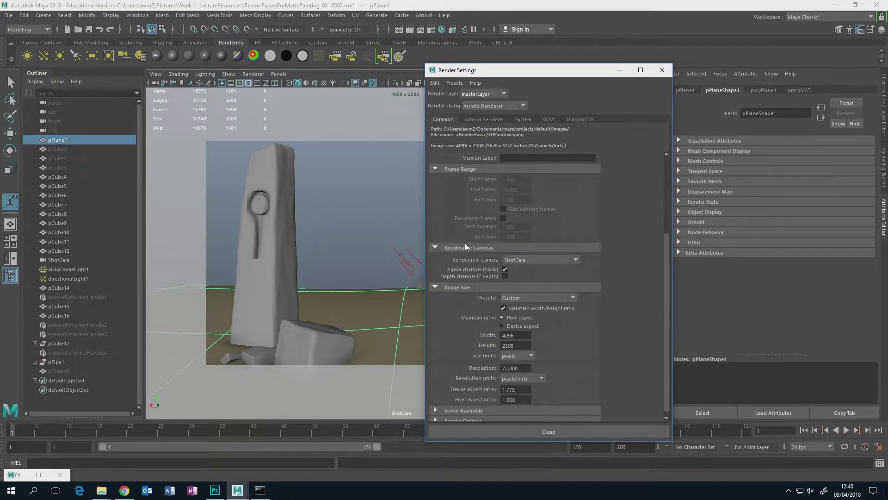
Step: Choose ShotCam as the renderable camera in the render settings
click(577, 260)
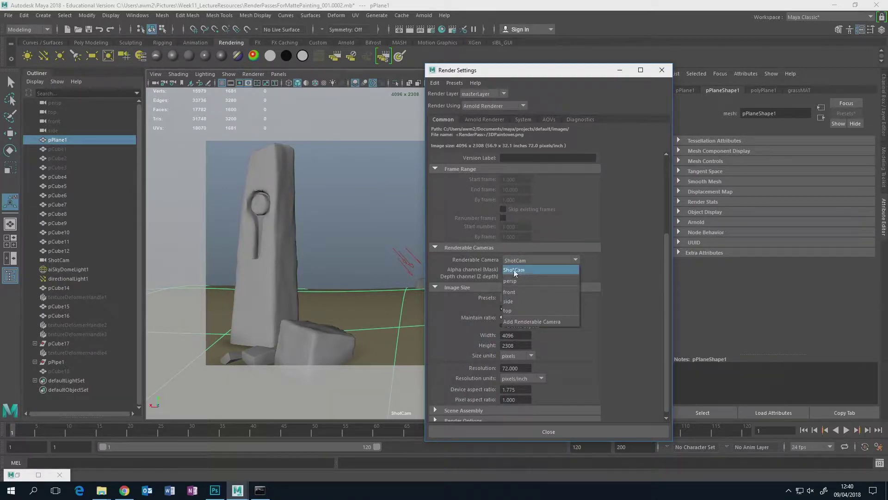
click(515, 273)
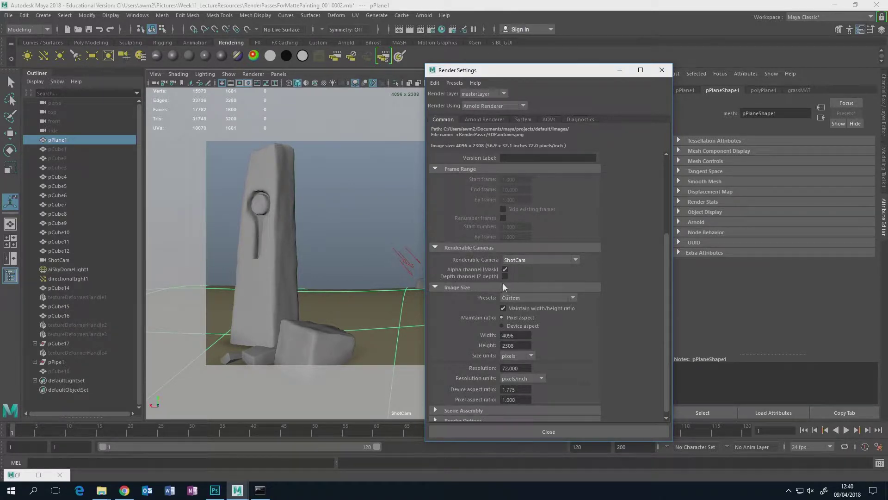
click(575, 262)
click(583, 264)
Step: Review the Arnold sampling values and set the diffuse ray depth to 1
click(491, 116)
click(517, 171)
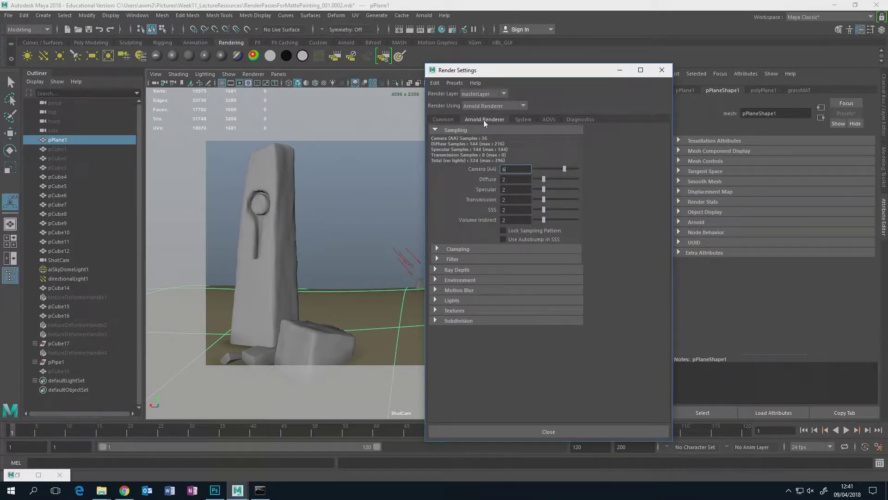
key(Home)
click(435, 270)
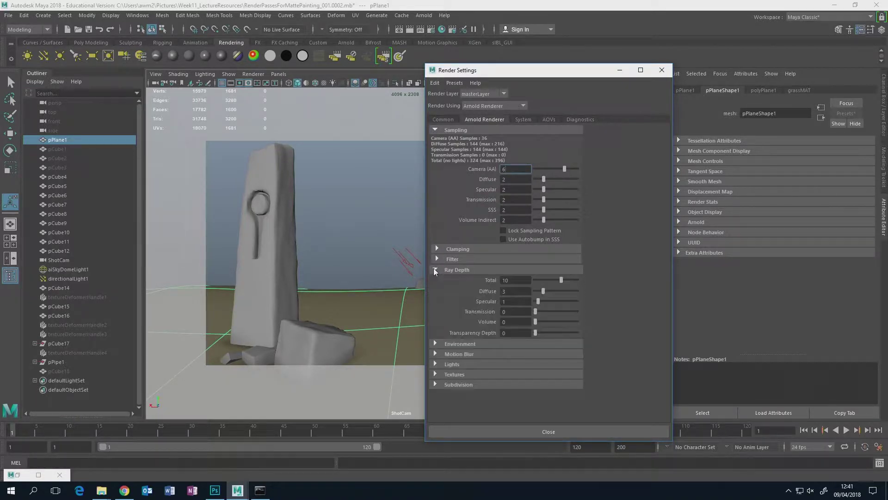
double_click(508, 292)
text(1)
click(513, 305)
click(513, 290)
Step: Review the list of AOVs and set the render image width to 1024 pixels with the ratio maintained
click(550, 120)
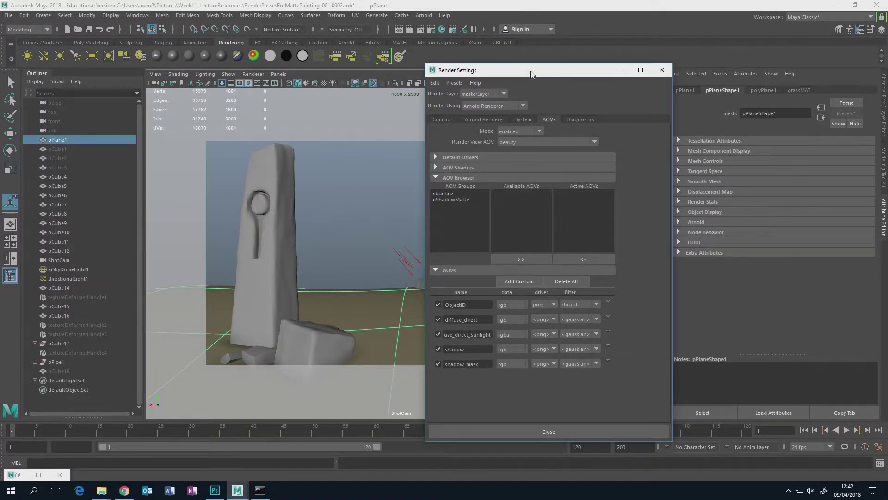
drag(531, 74, 432, 78)
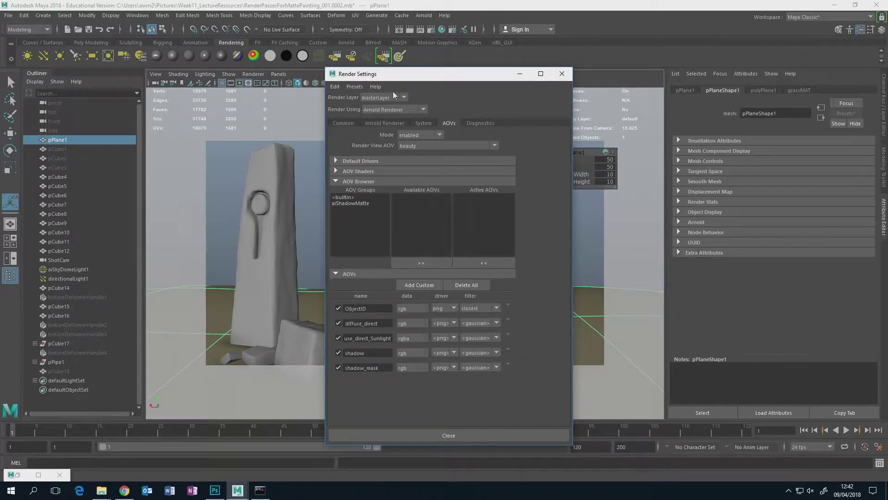
click(344, 123)
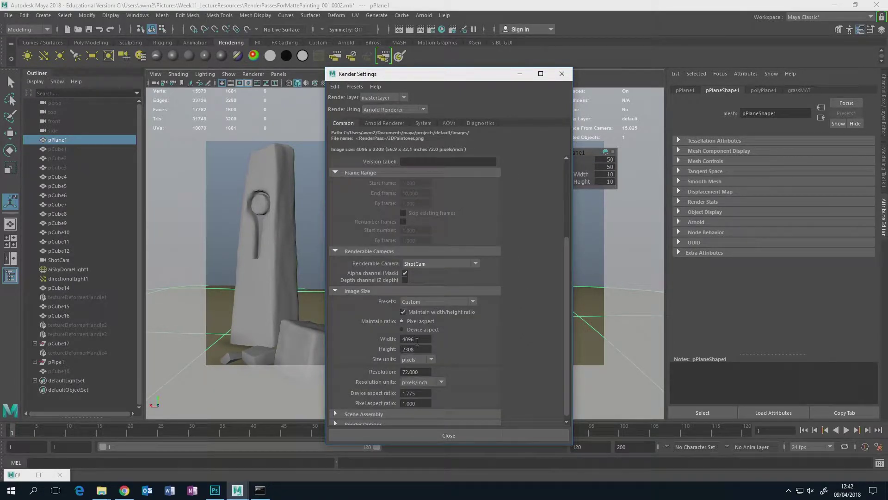
drag(423, 339, 380, 337)
text(1024)
key(Return)
Step: Render the ShotCam view in the Arnold RenderView and arrange it beside the render settings window
click(424, 15)
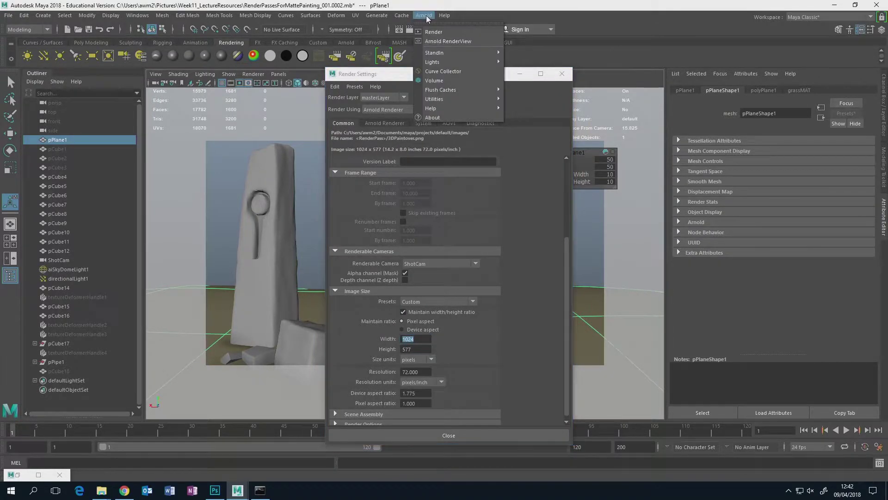
click(442, 41)
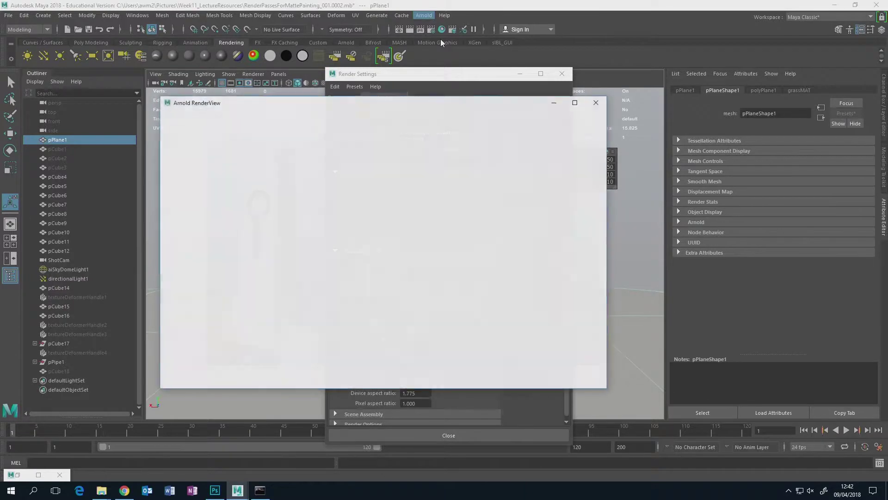
click(583, 127)
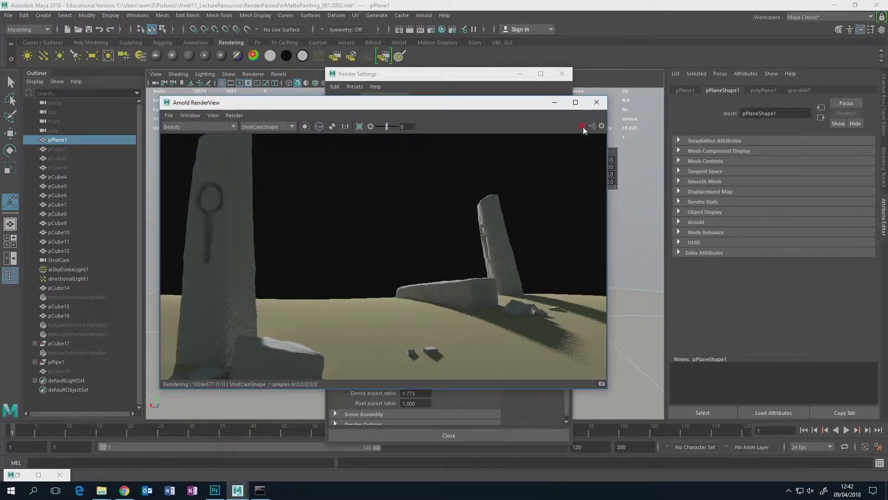
drag(366, 103, 531, 134)
drag(481, 74, 225, 61)
drag(438, 135, 447, 109)
Step: Display the ObjectID pass in the Arnold RenderView, examine the object colours, and close the RenderView
click(193, 111)
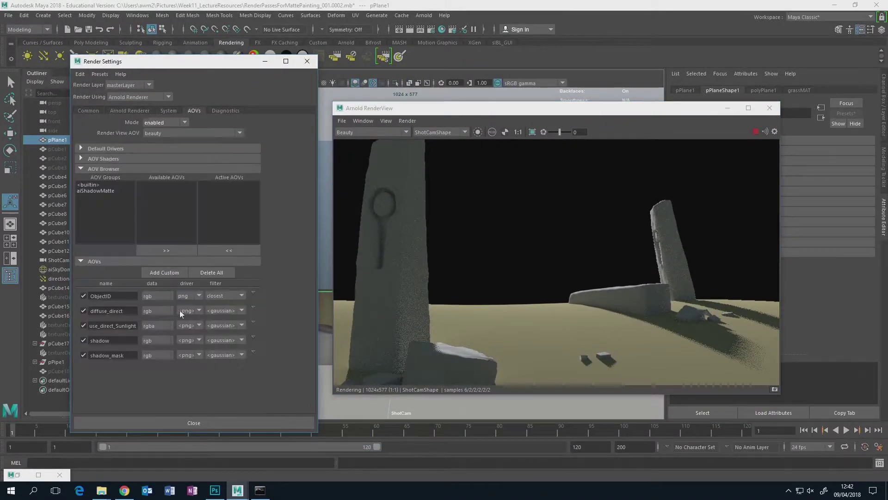
click(404, 132)
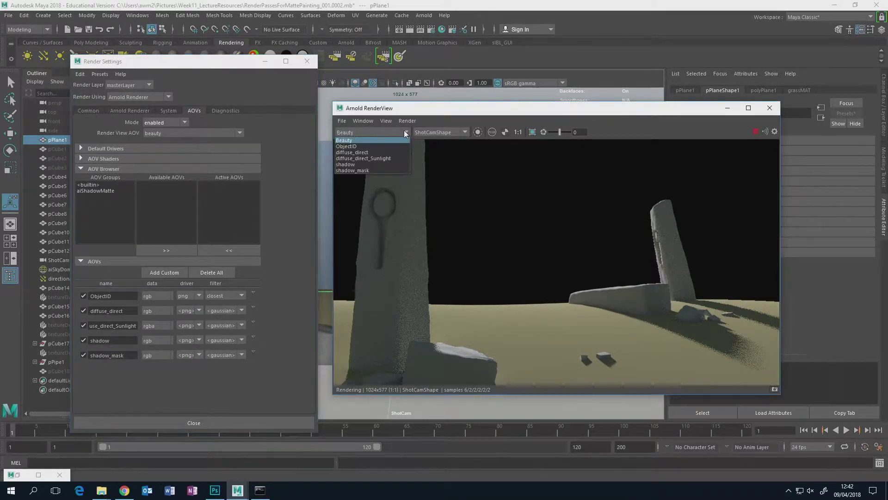
click(353, 147)
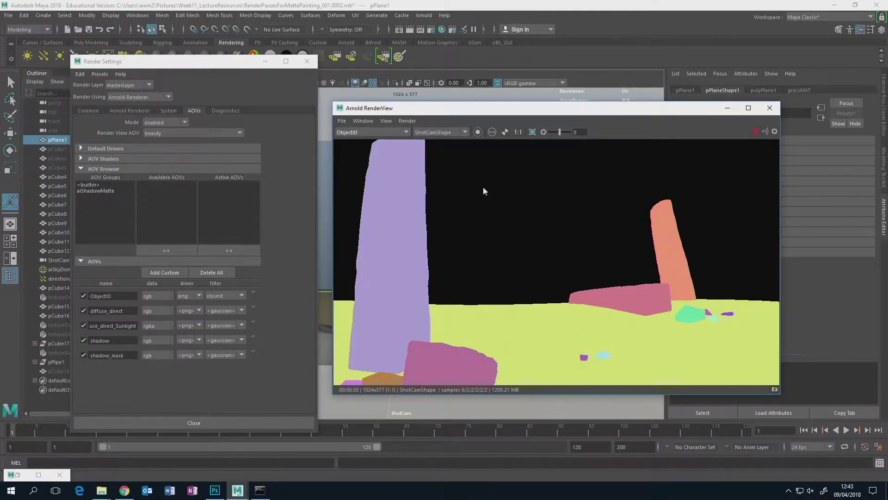
click(406, 132)
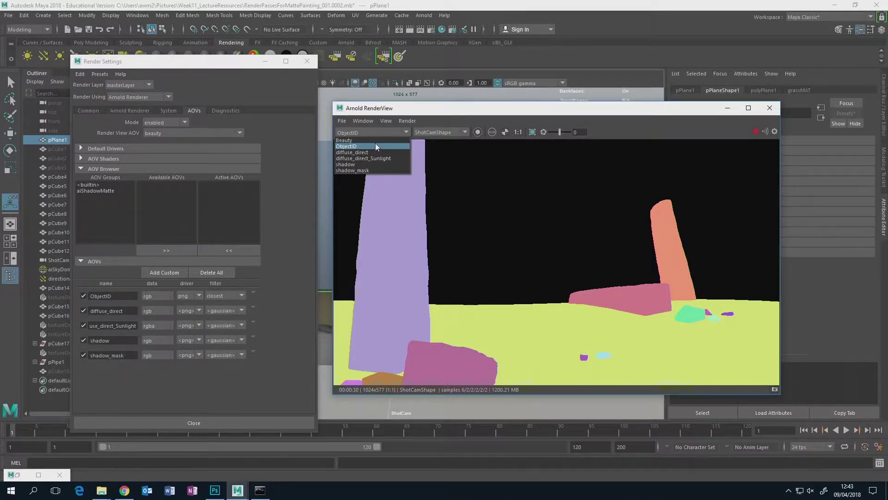
click(401, 116)
click(769, 108)
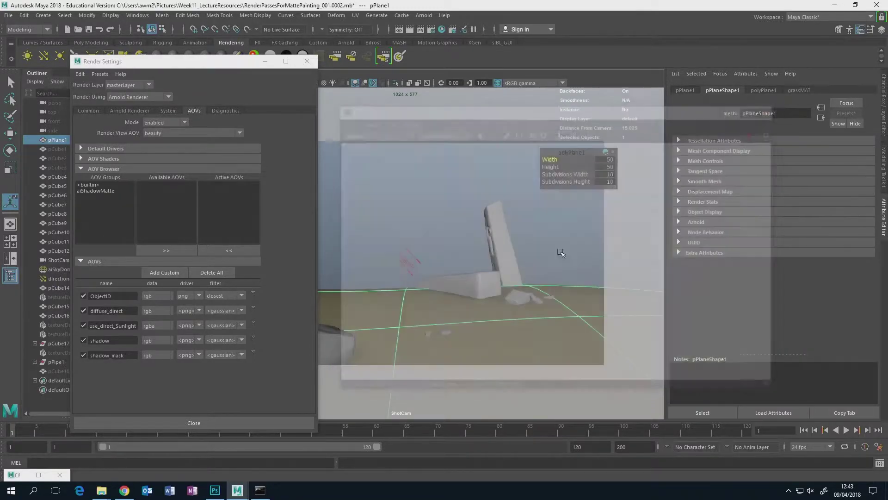
Step: Remove the existing ObjectID AOV and add a new custom AOV named ObjectID
click(253, 292)
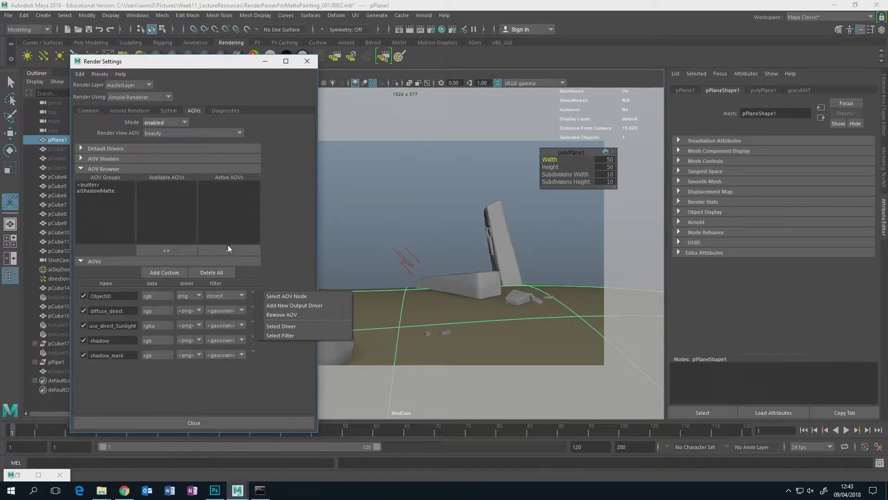
click(276, 315)
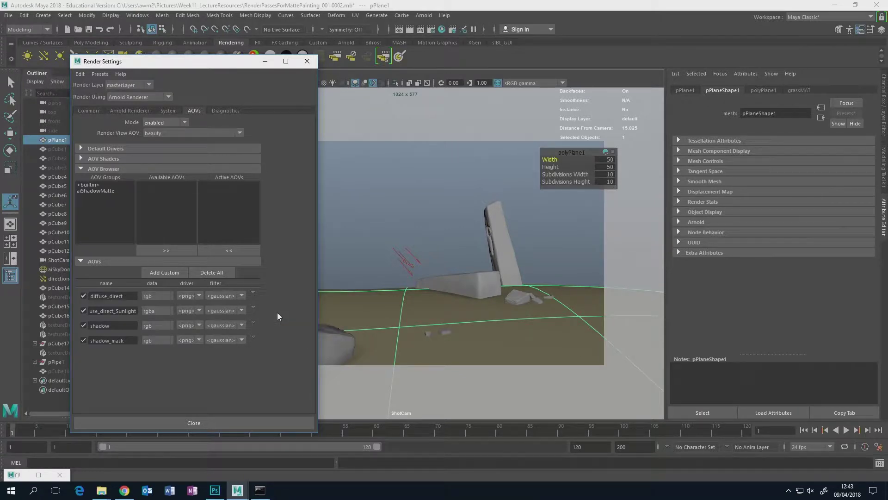
click(161, 273)
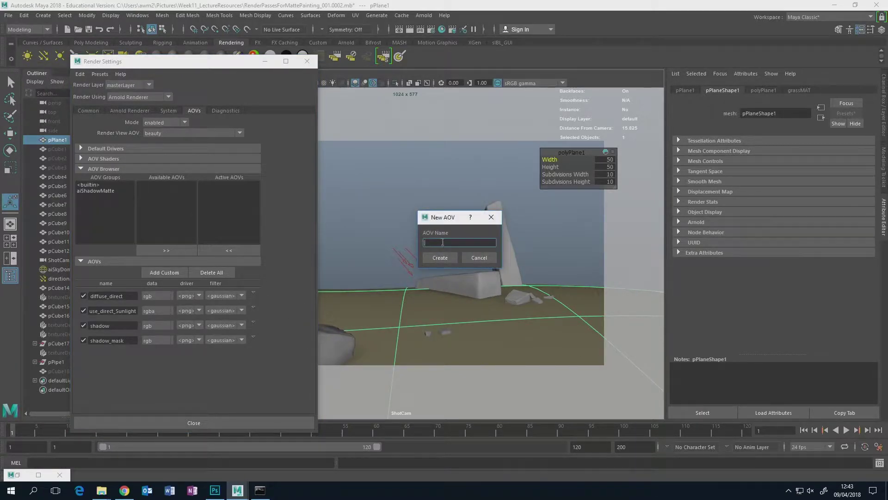
text(ObjectID)
click(439, 258)
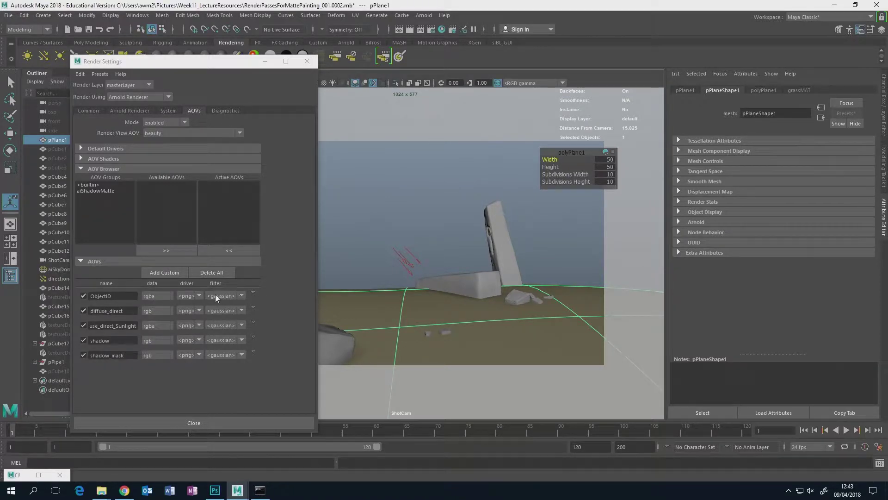
Step: Select the ObjectID AOV's node and assign a new Arnold aiUtility shader as its default shader
click(254, 294)
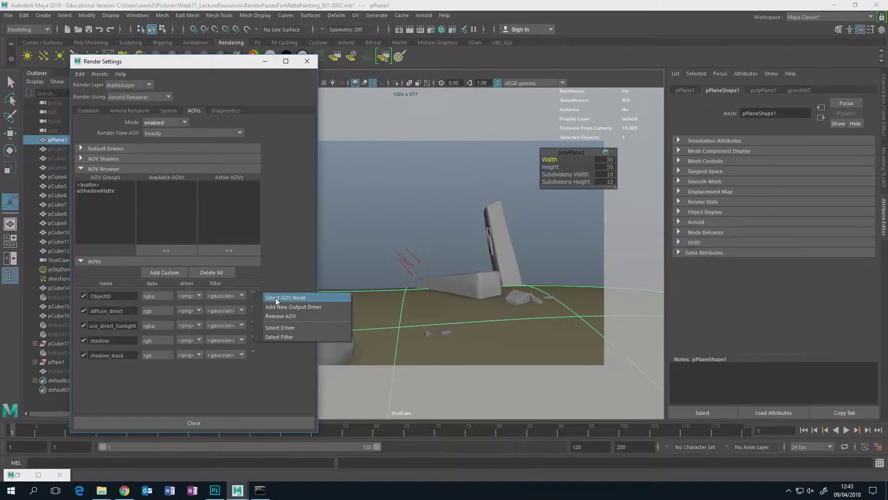
click(275, 298)
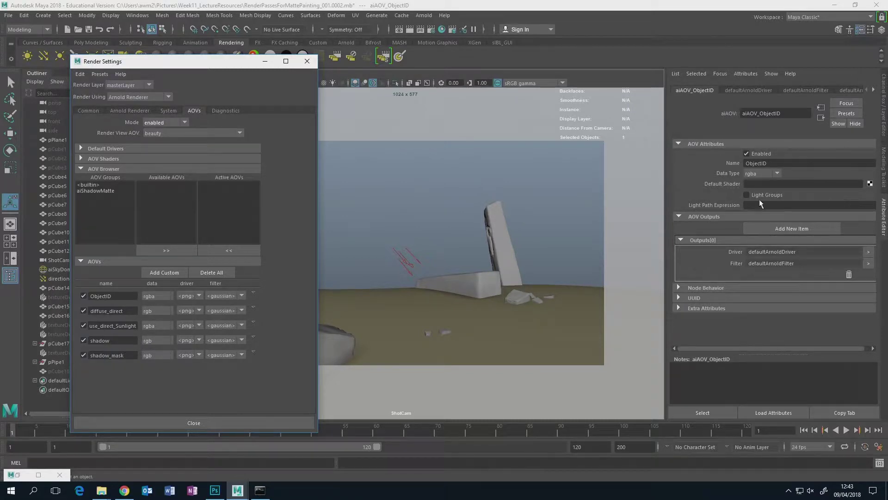
click(871, 184)
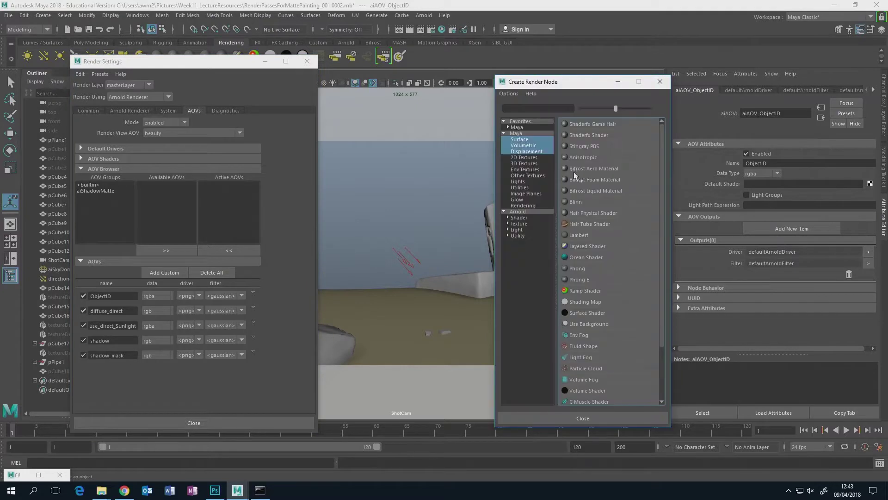
click(518, 212)
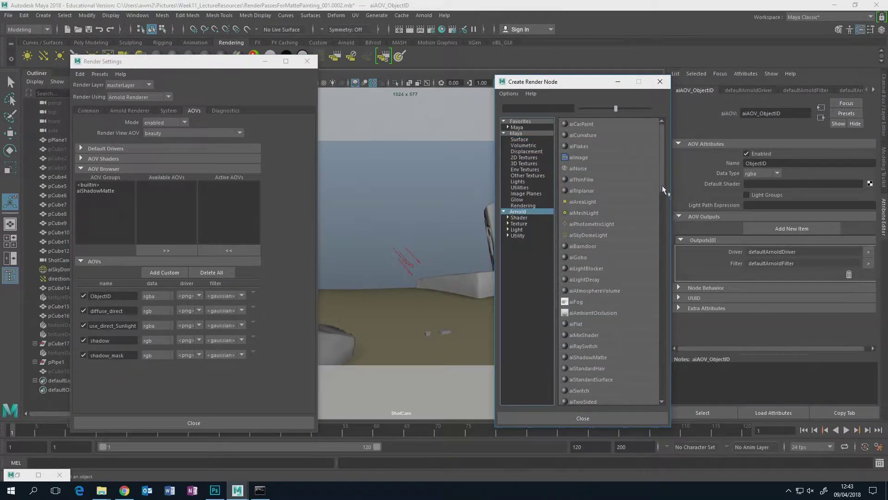
drag(662, 185, 670, 248)
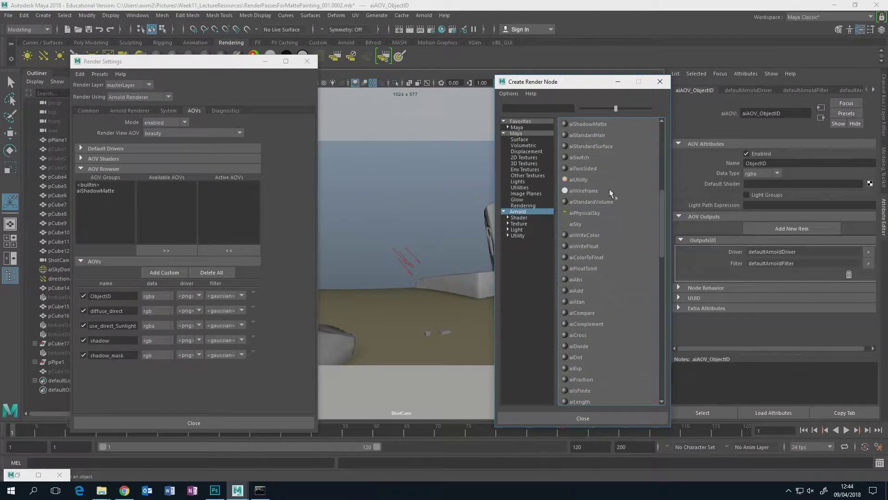
click(577, 180)
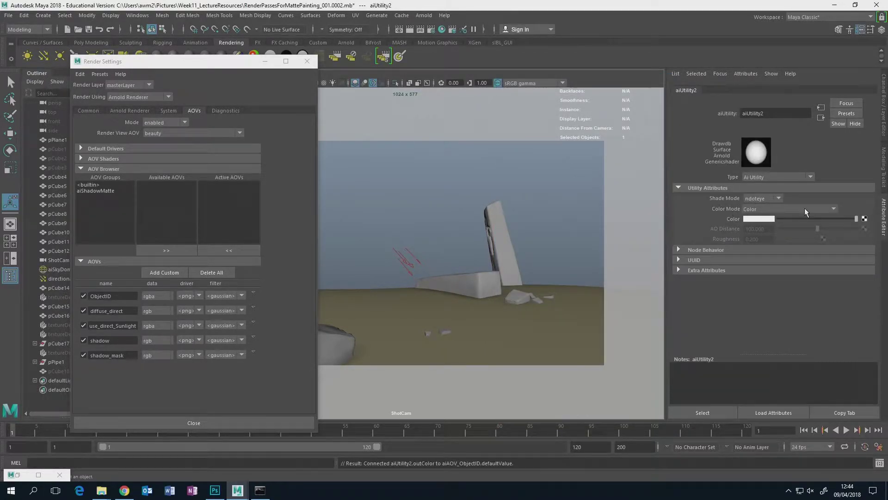
Step: Set the utility shader's color mode to Object ID and shade mode to flat, and close the render settings
click(835, 208)
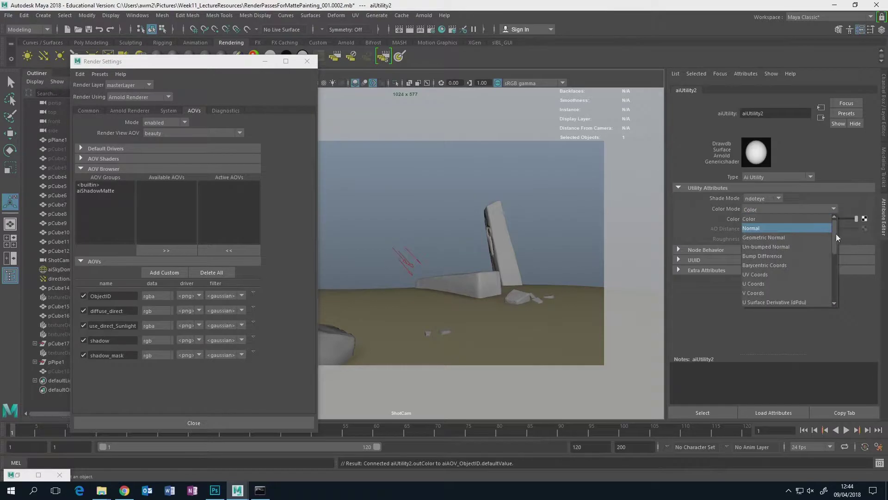
drag(835, 235, 830, 281)
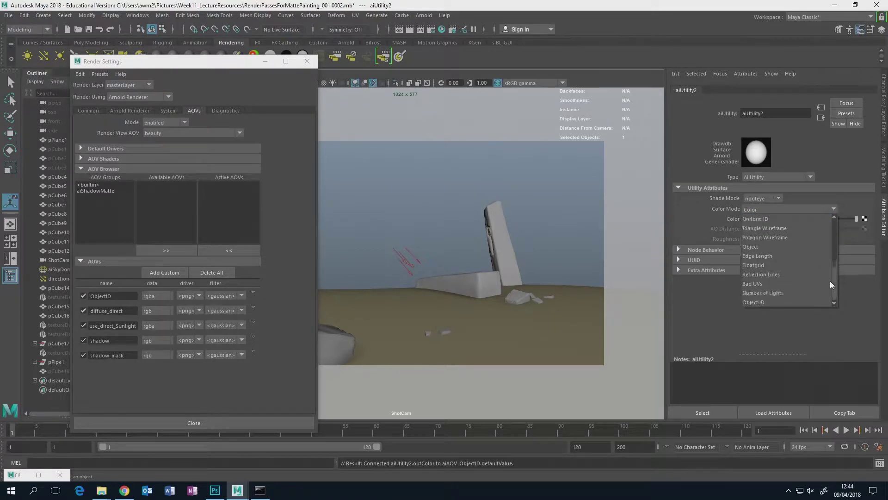
click(786, 301)
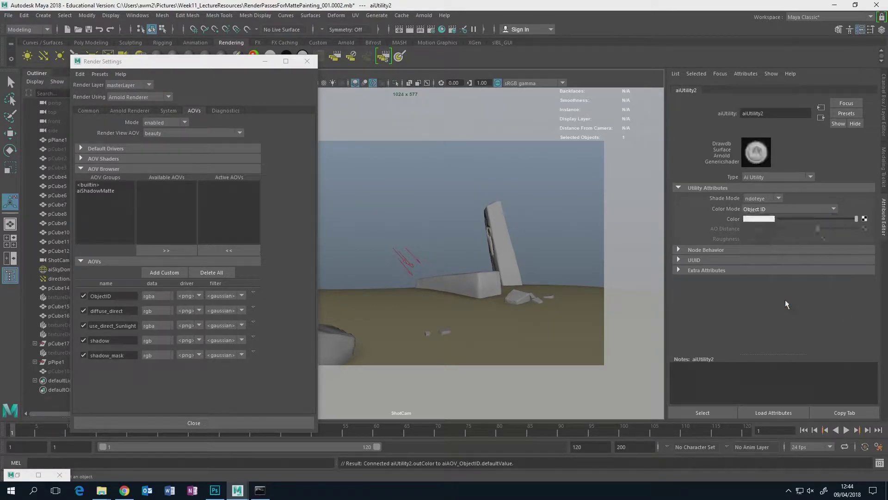
click(779, 198)
click(308, 61)
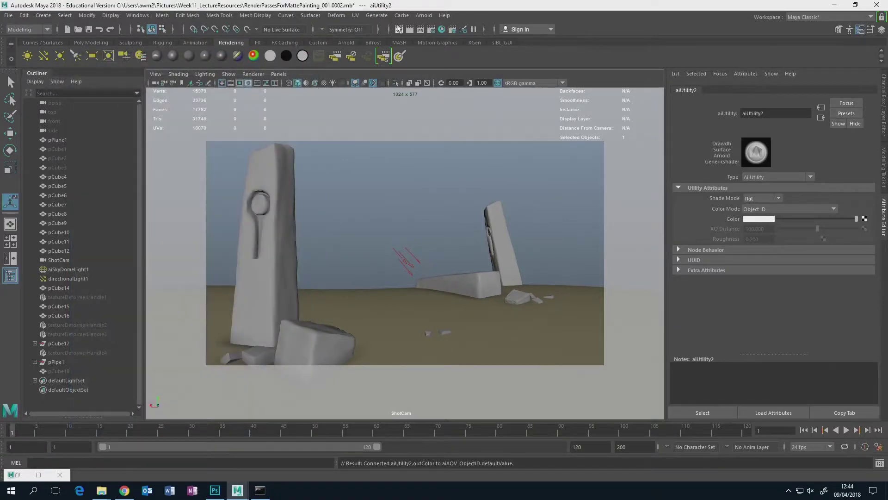
Step: Render the ShotCam view in the Arnold RenderView and display the ObjectID pass
click(423, 15)
click(437, 41)
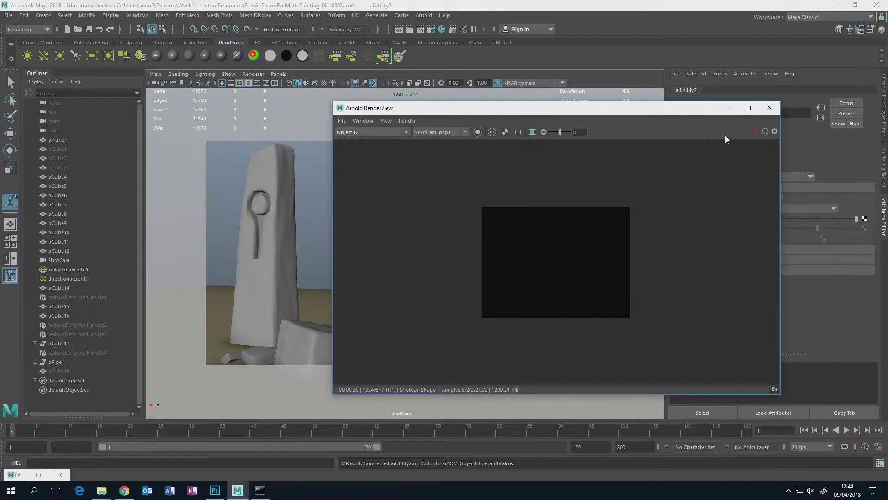
click(754, 132)
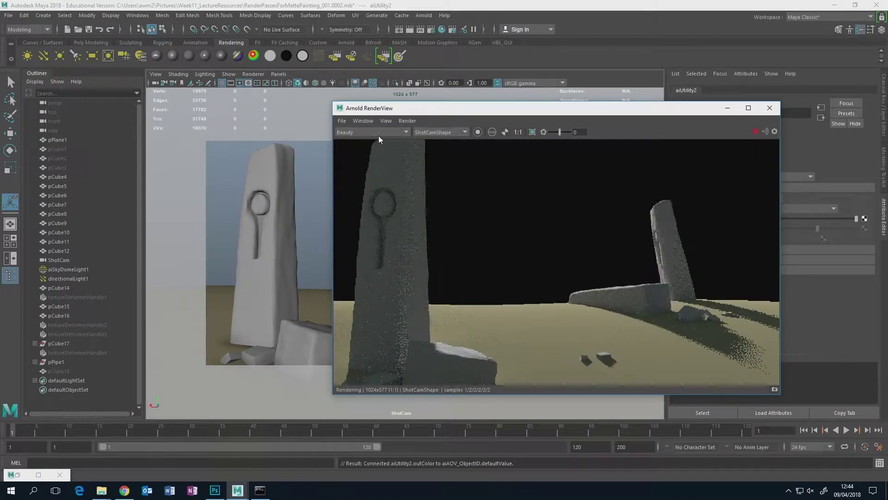
click(407, 132)
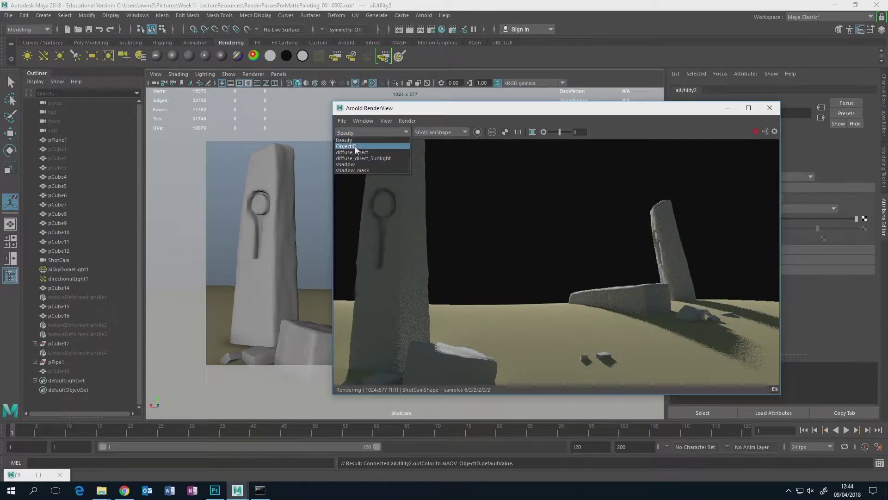
click(355, 146)
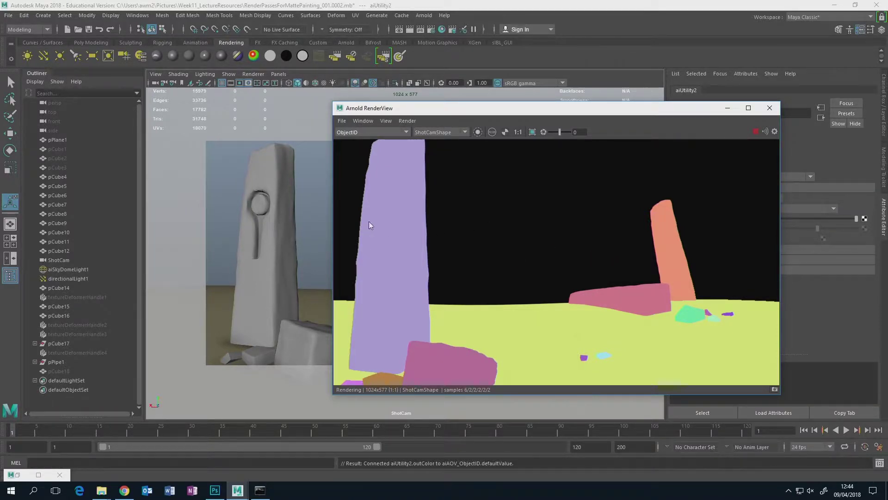
Step: Switch the Arnold RenderView from the ObjectID pass back to the Beauty pass
click(407, 131)
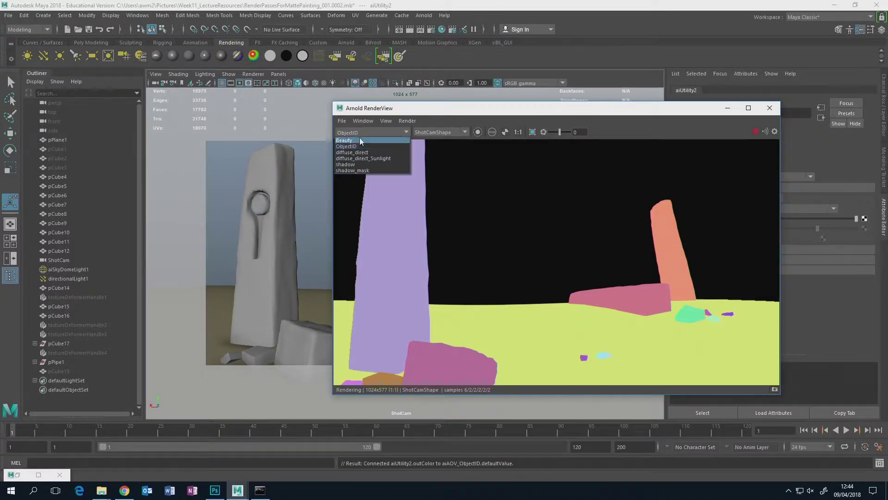
click(360, 137)
click(380, 147)
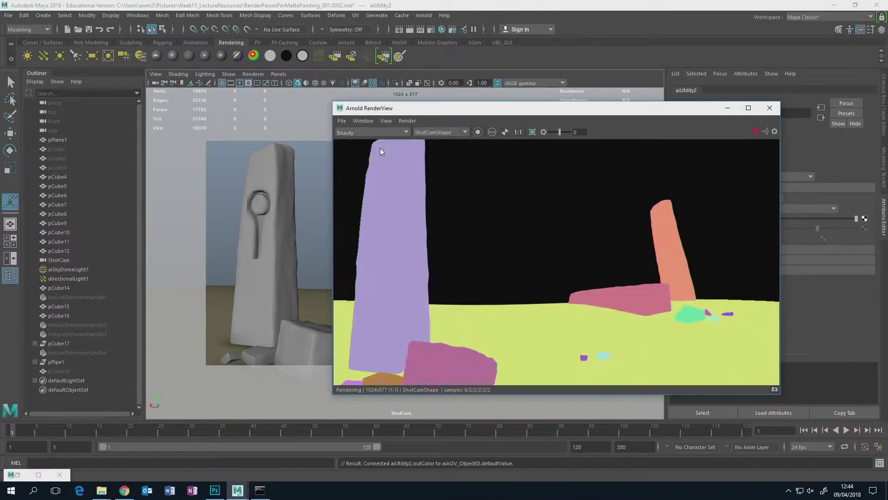
click(407, 129)
click(378, 135)
click(408, 131)
click(368, 141)
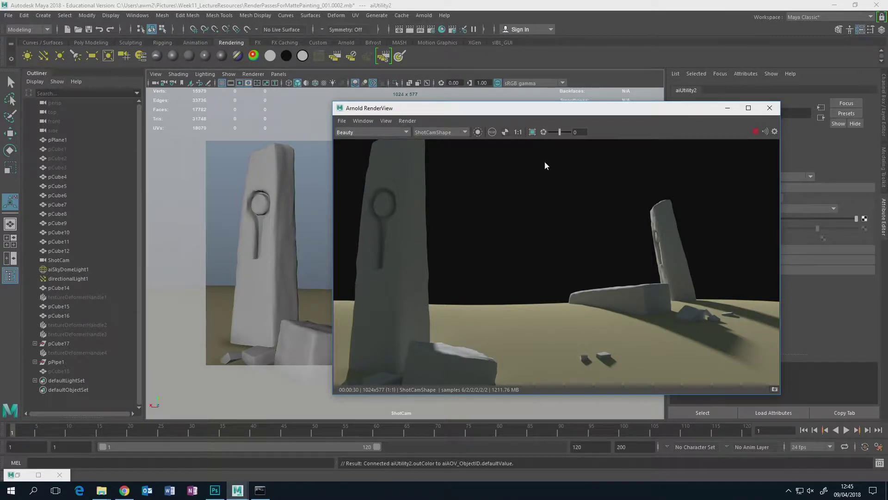
Step: Compare the diffuse_direct_Sunlight pass with the Beauty pass and minimise the Arnold RenderView
click(406, 132)
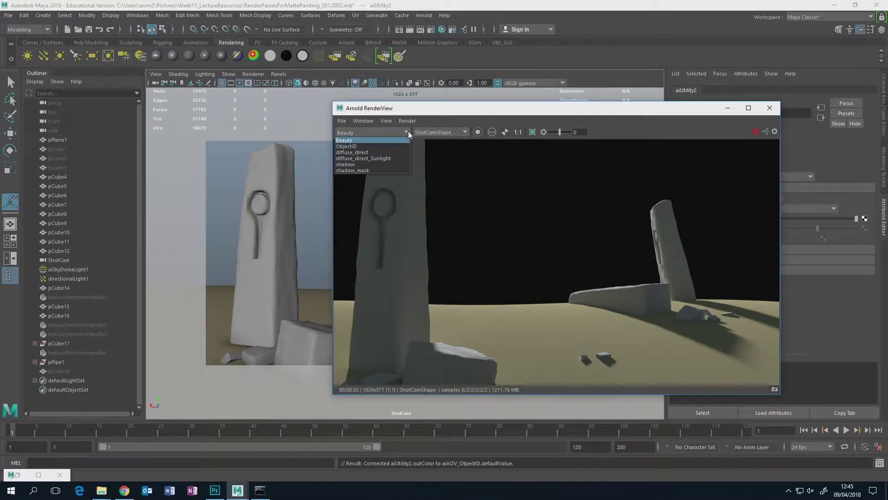
click(380, 159)
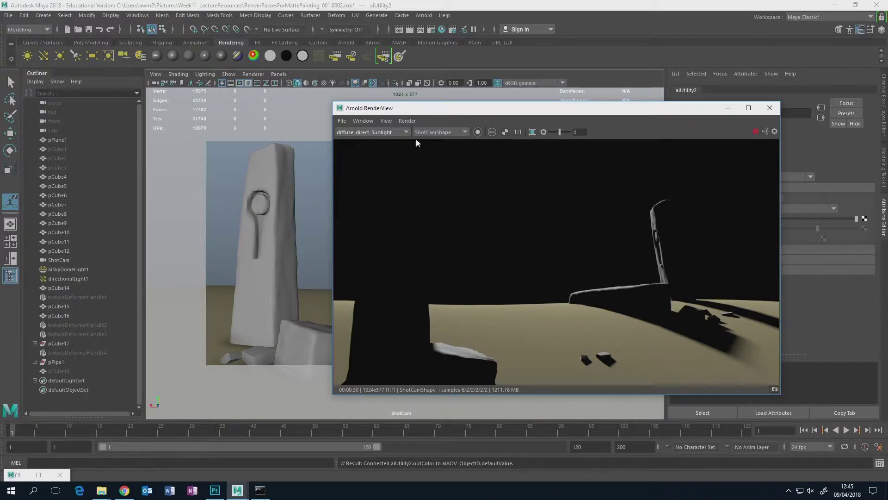
click(406, 131)
click(360, 138)
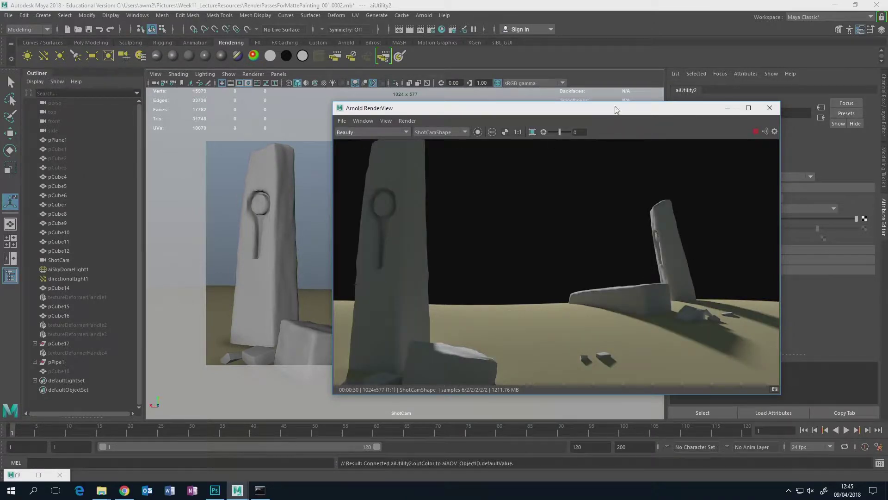
drag(616, 109, 438, 93)
click(550, 92)
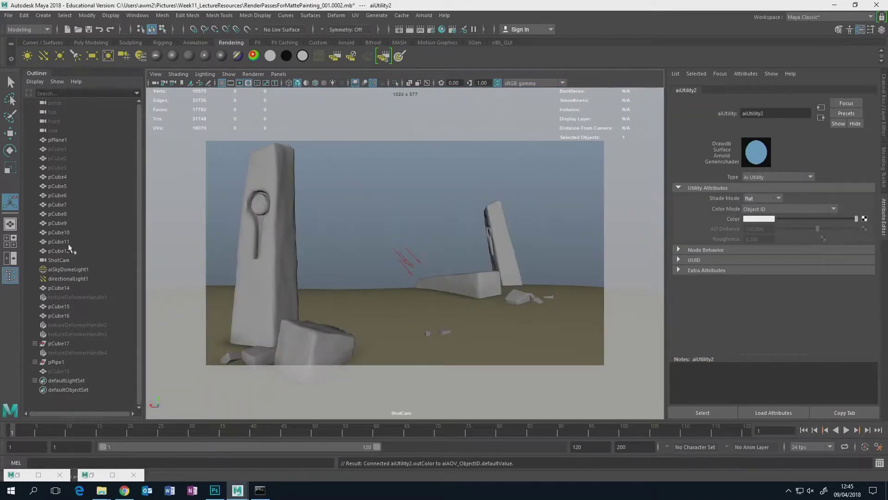
Step: Select the directional light and examine the AOV Light Group in its Arnold attributes
click(76, 279)
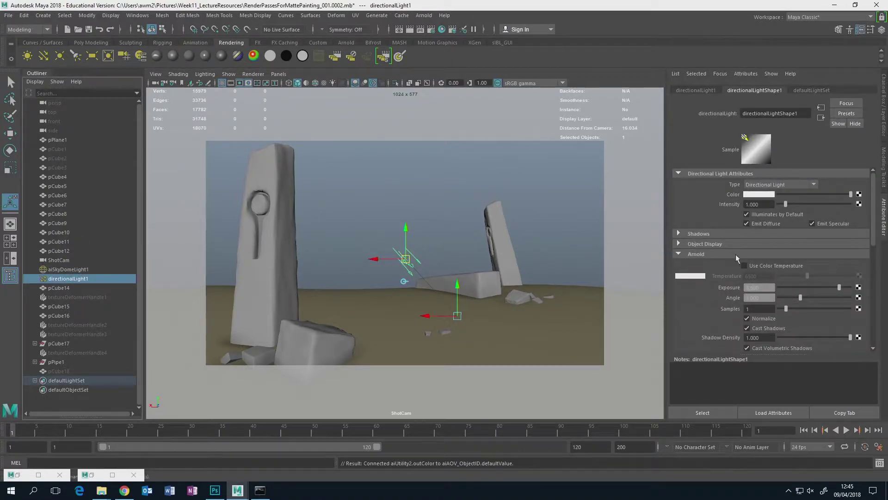
drag(873, 216, 870, 265)
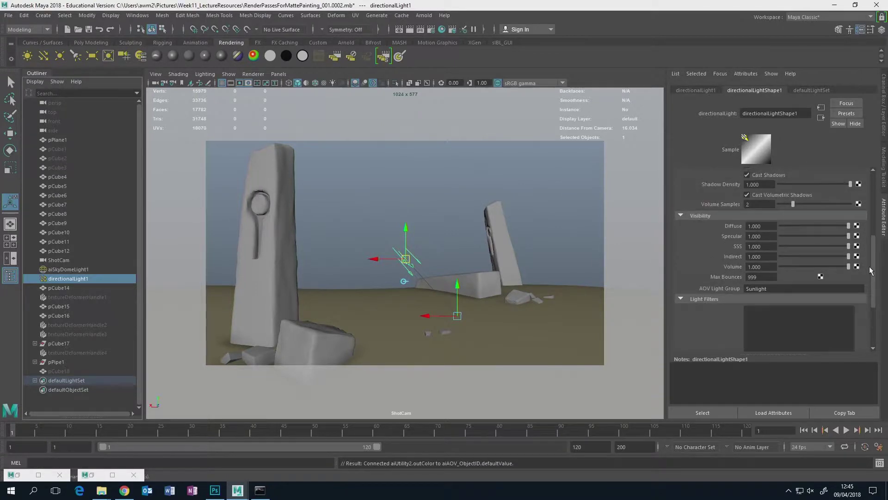
click(692, 220)
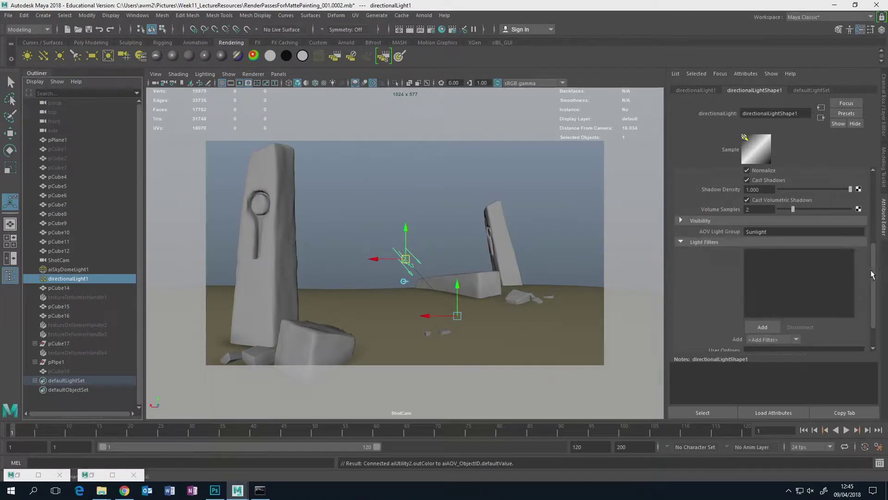
scroll(871, 274, up, 1)
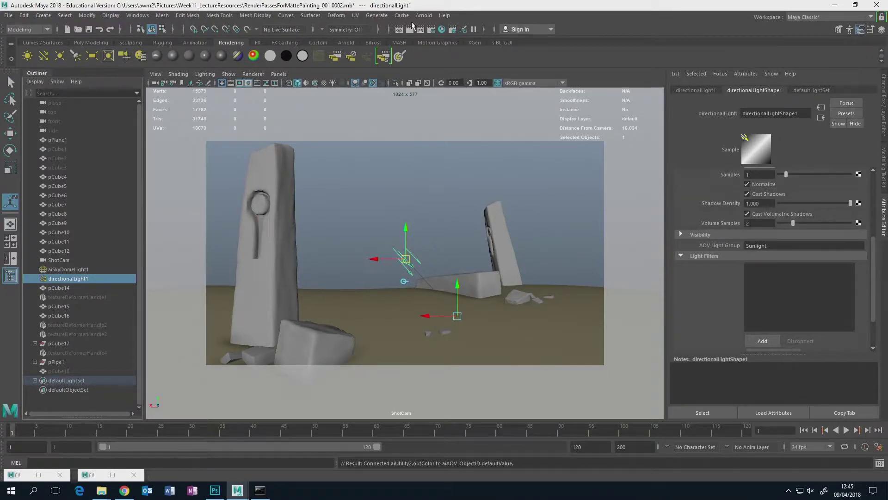
Step: In a widened render settings window, try adding the suffix _Sunlight to the diffuse_direct AOV name and remove it again
click(432, 29)
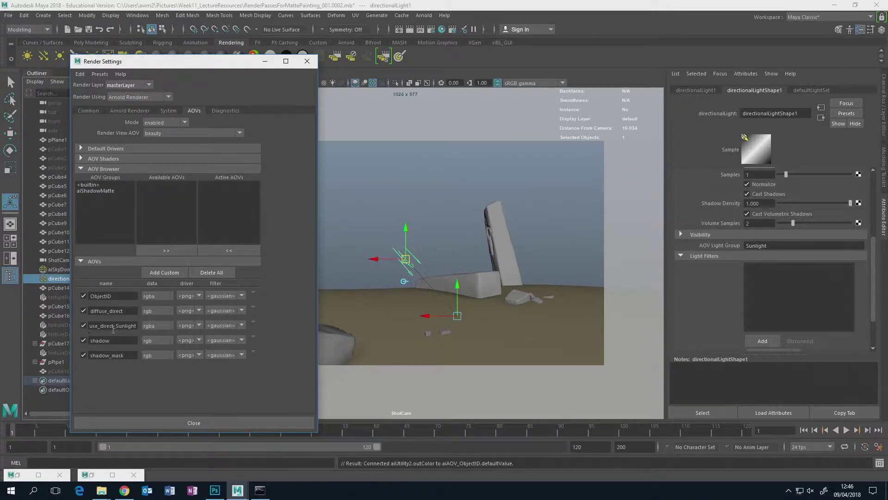
drag(320, 296, 518, 294)
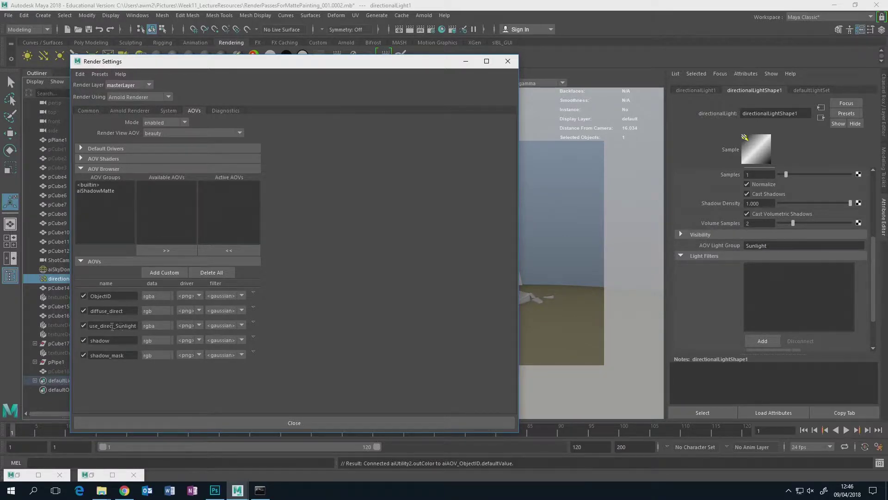
click(109, 311)
double_click(111, 311)
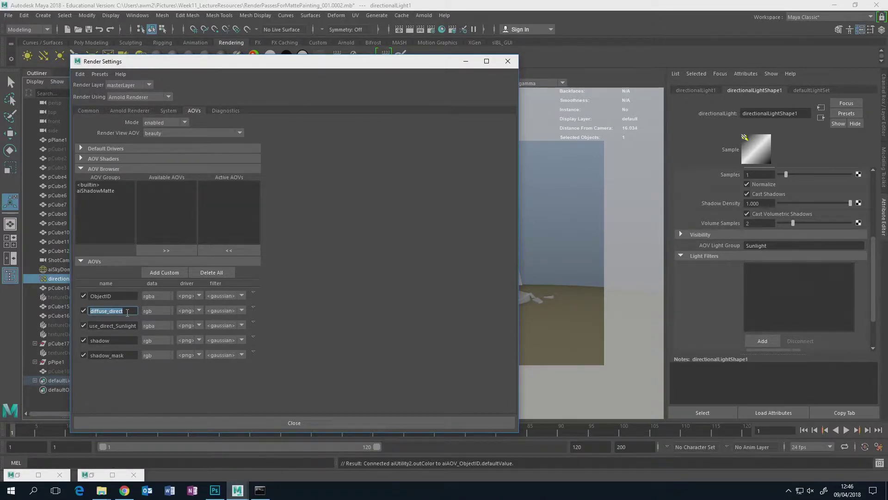
click(127, 311)
text(_Sunlight)
drag(115, 312, 173, 314)
key(BackSpace)
click(508, 62)
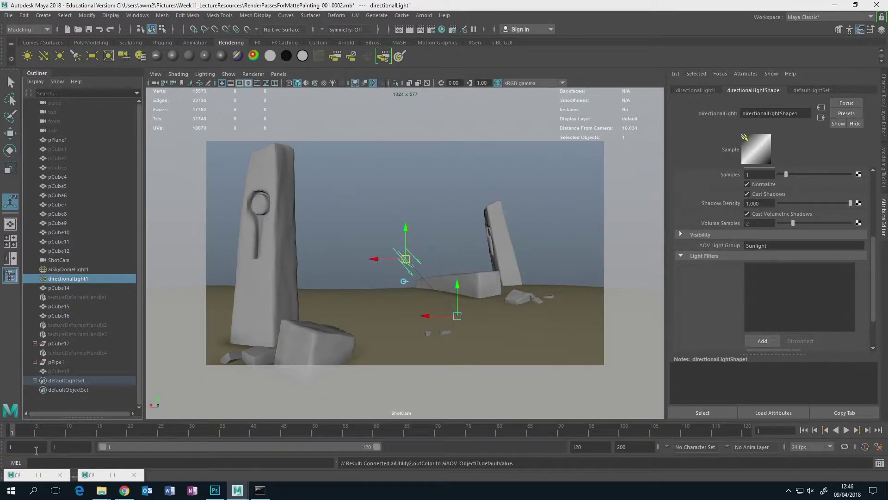
Step: Switch to Photoshop and open 3DPaintover.png from the beauty folder in Week11_LectureResources
click(215, 490)
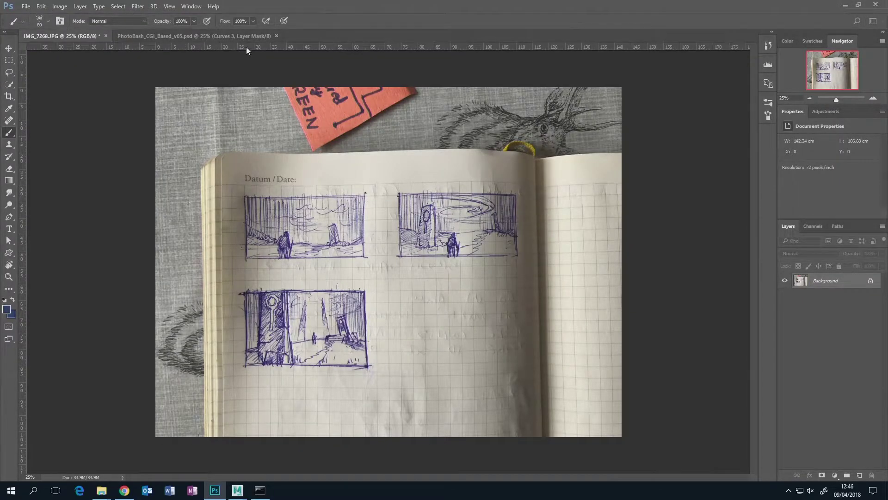
click(26, 7)
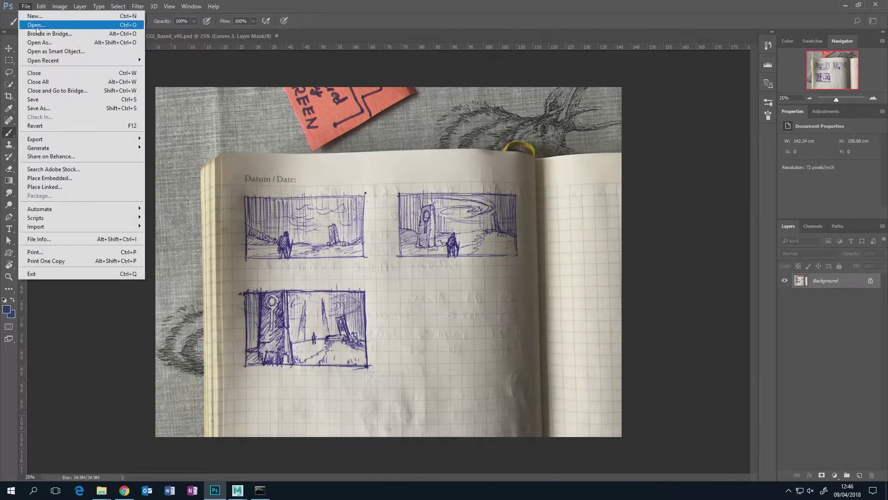
click(37, 21)
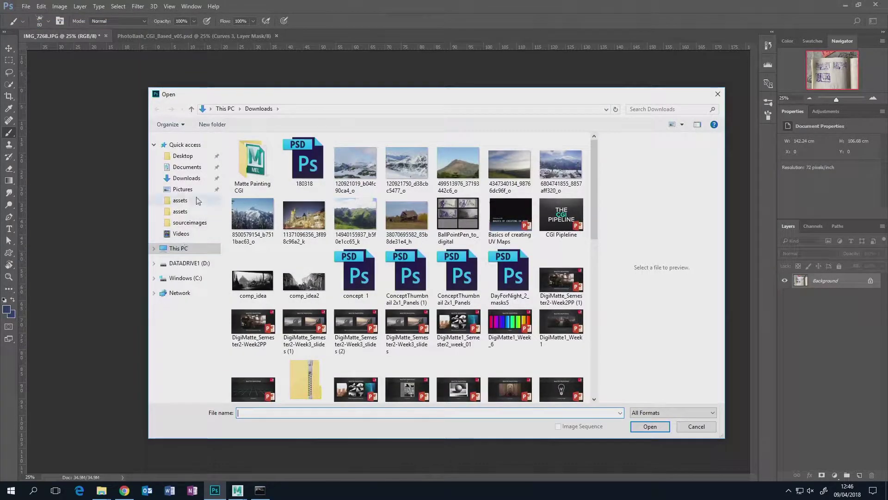
click(217, 194)
double_click(283, 198)
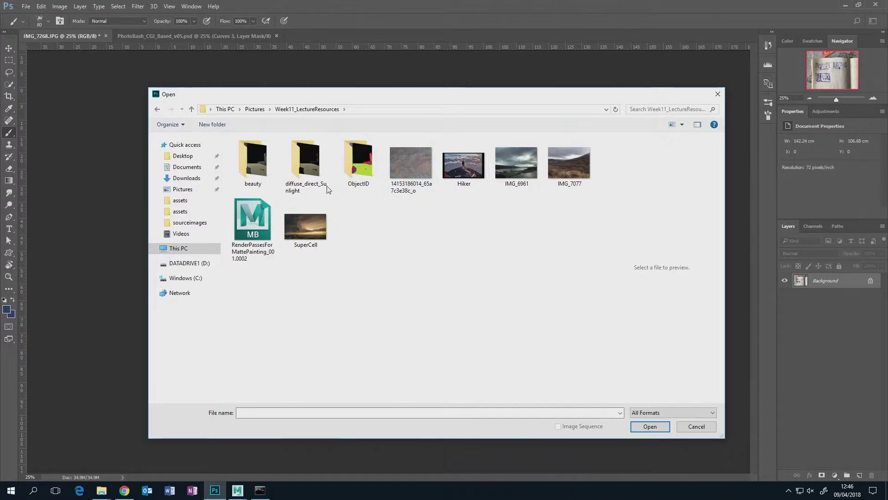
double_click(254, 159)
click(264, 160)
click(650, 426)
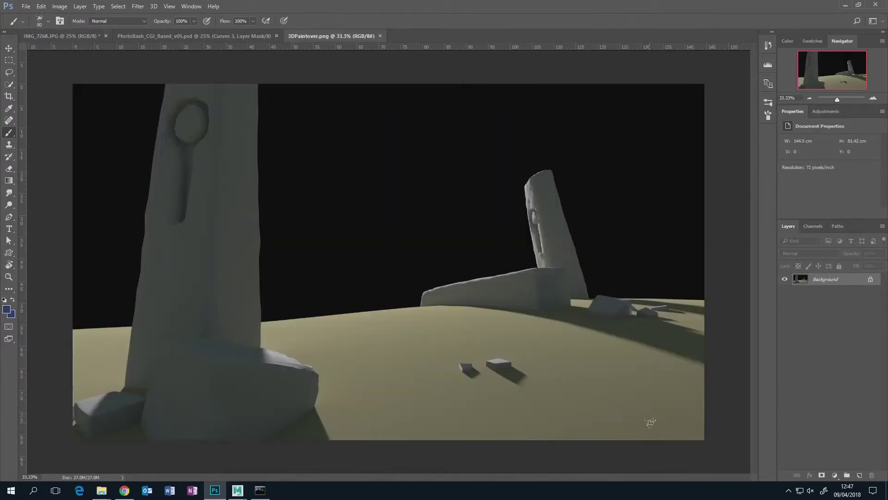
Step: Place the 3DPaintover image from the diffuse_direct_Sunlight folder of Week11_LectureResources over the beauty render
click(26, 6)
mouse_move(101, 491)
click(138, 456)
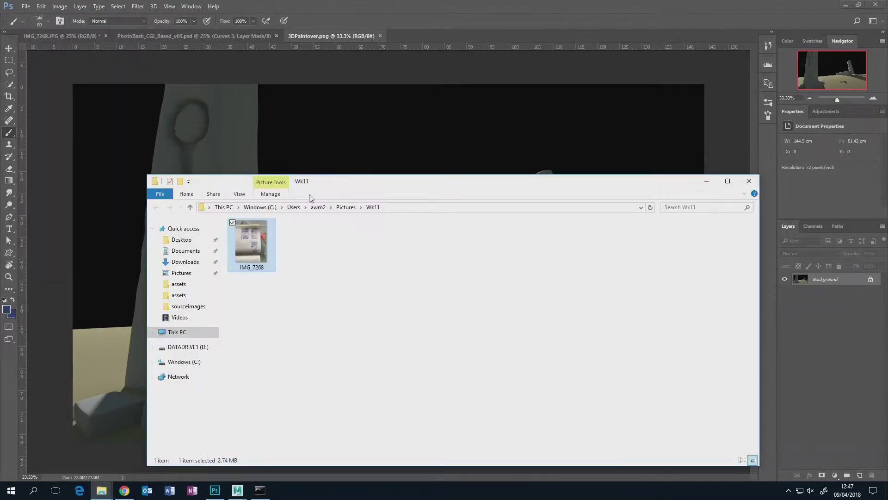
click(344, 207)
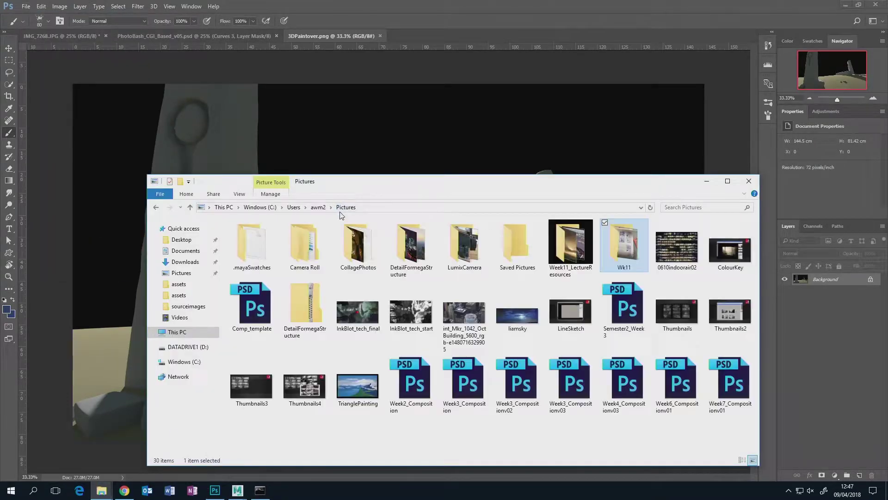
double_click(584, 255)
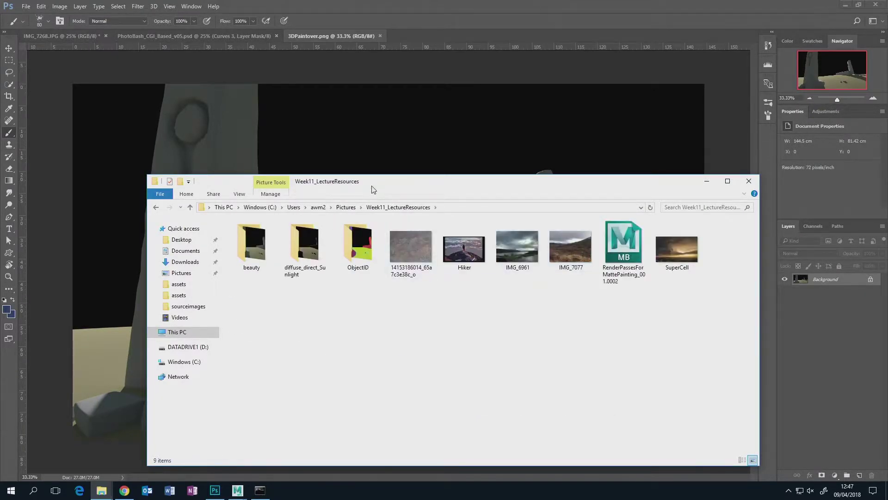
drag(369, 185, 582, 185)
click(524, 251)
double_click(524, 251)
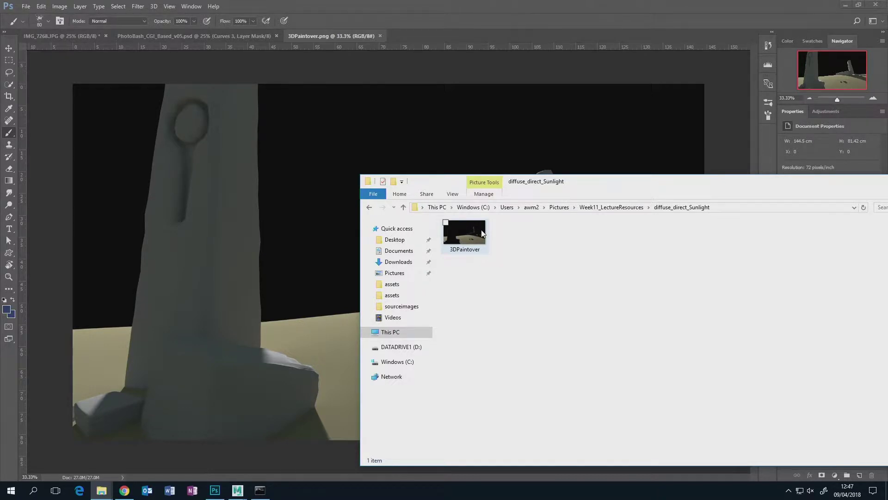
drag(481, 234, 273, 255)
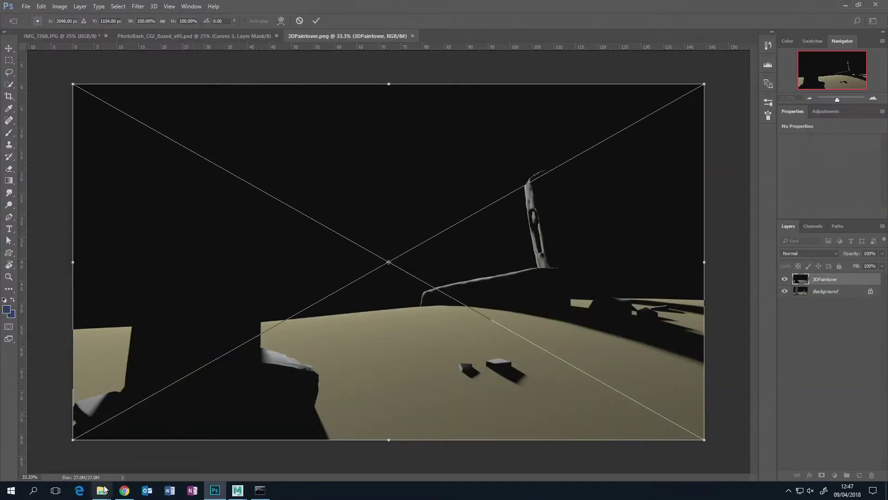
Step: Commit the sunlight image placement and place the 3DPaintover image from the ObjectID folder as another layer above it
mouse_move(101, 489)
click(136, 461)
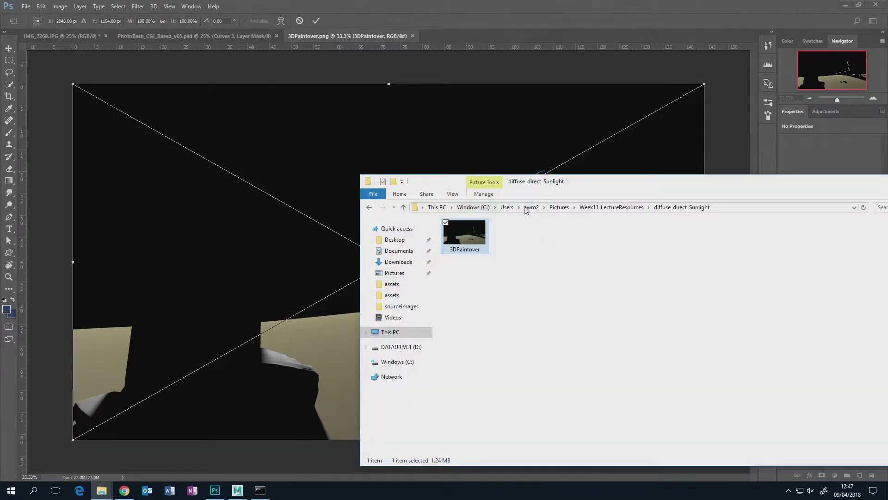
click(609, 209)
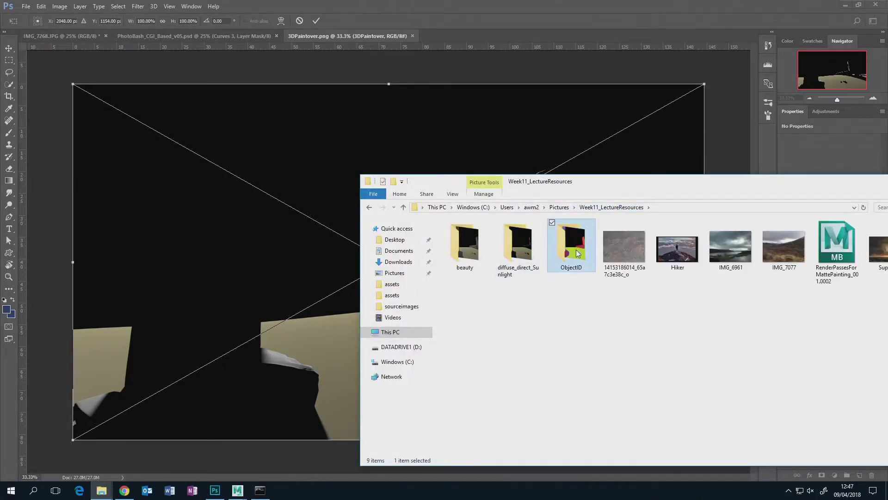
double_click(571, 261)
drag(472, 237, 261, 269)
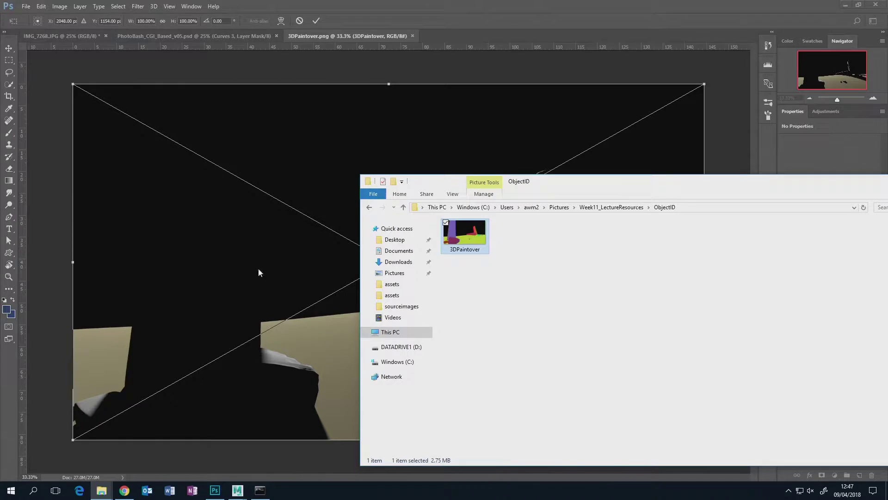
click(435, 4)
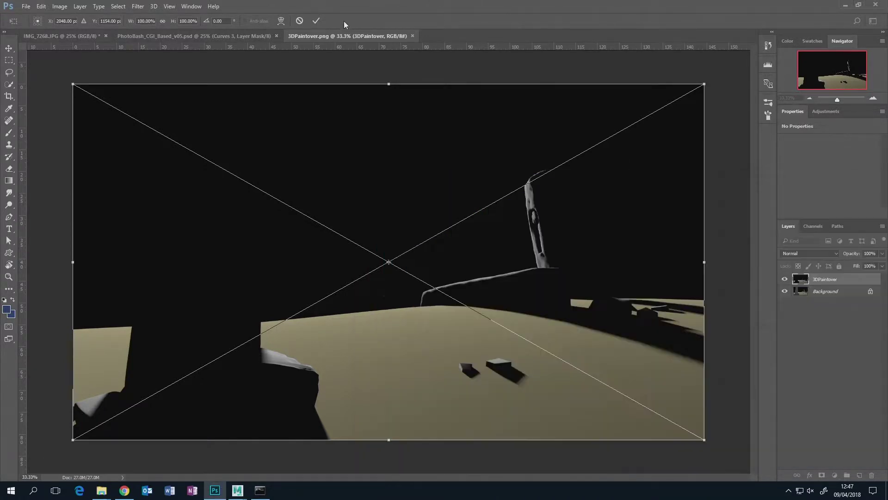
click(317, 20)
mouse_move(105, 493)
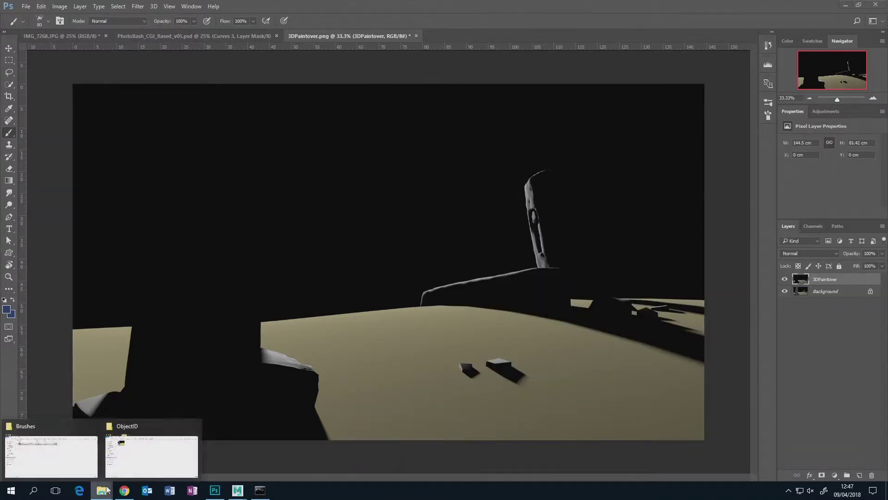
click(145, 464)
drag(474, 237, 272, 256)
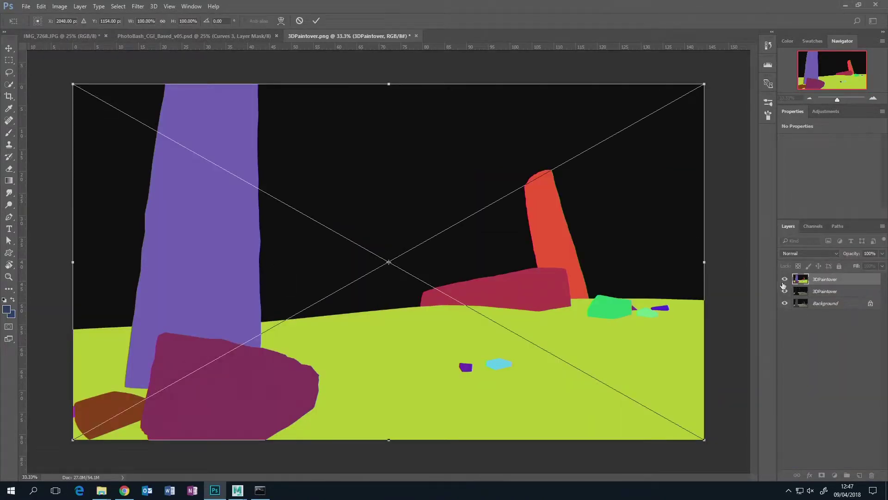
click(316, 21)
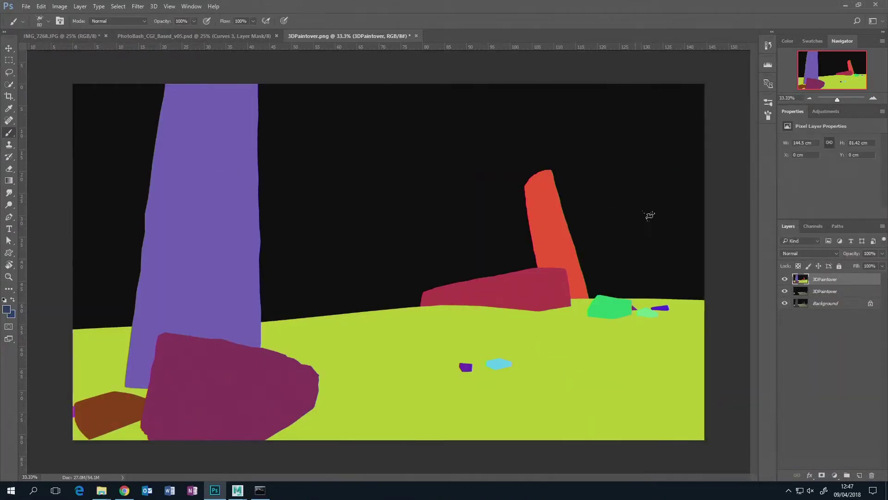
Step: Hide the ObjectID and sunlight layers and check the document's channels for the beauty render
click(785, 279)
click(784, 291)
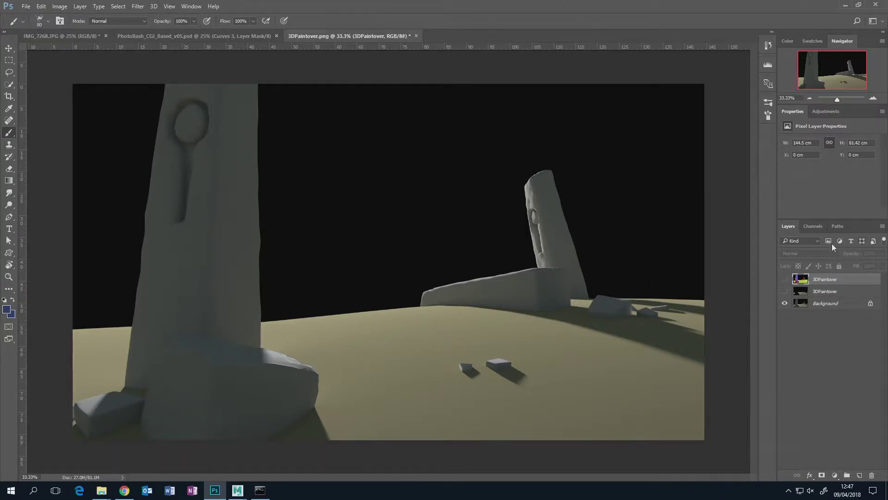
click(819, 226)
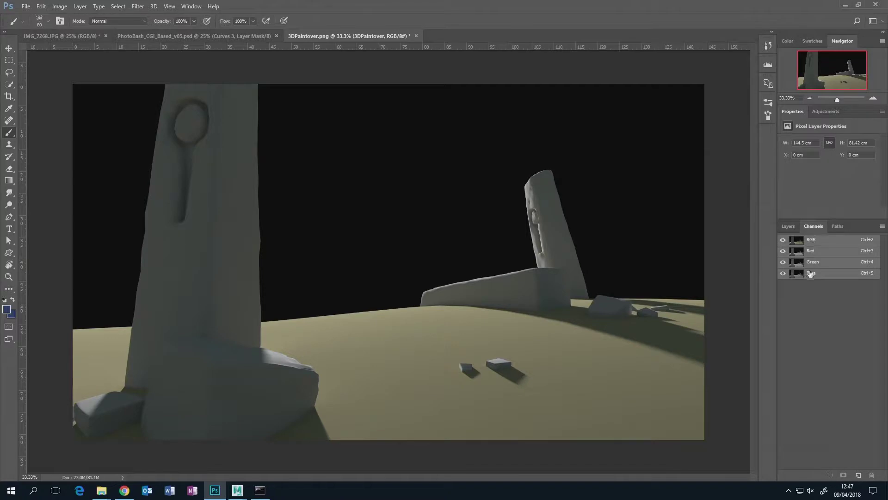
click(794, 229)
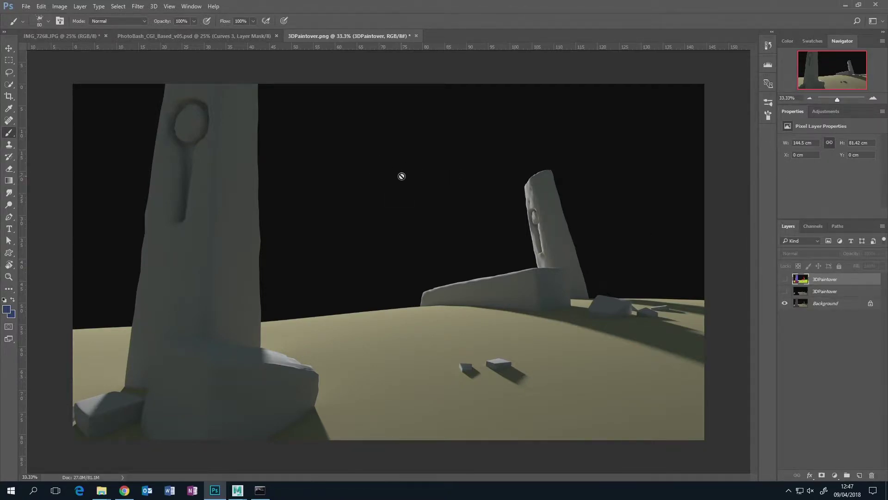
Step: Show the ObjectID layer and duplicate the Background layer, leaving the duplicate's name as it is
click(784, 279)
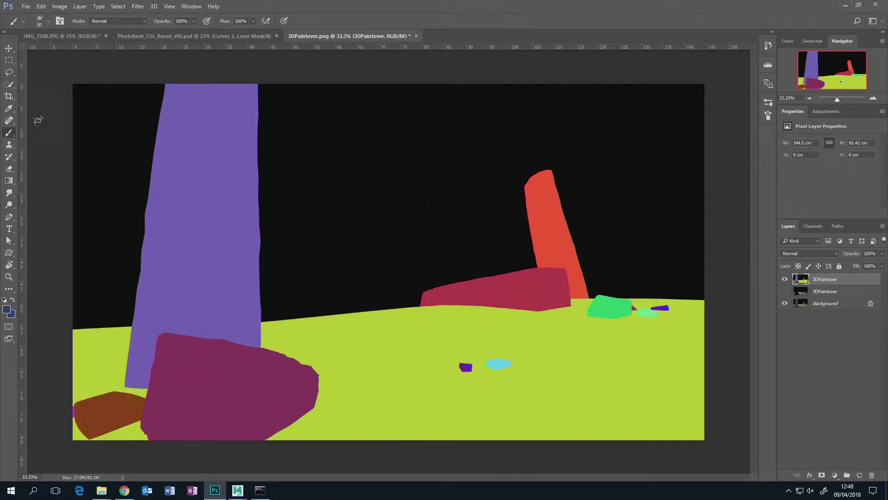
click(833, 306)
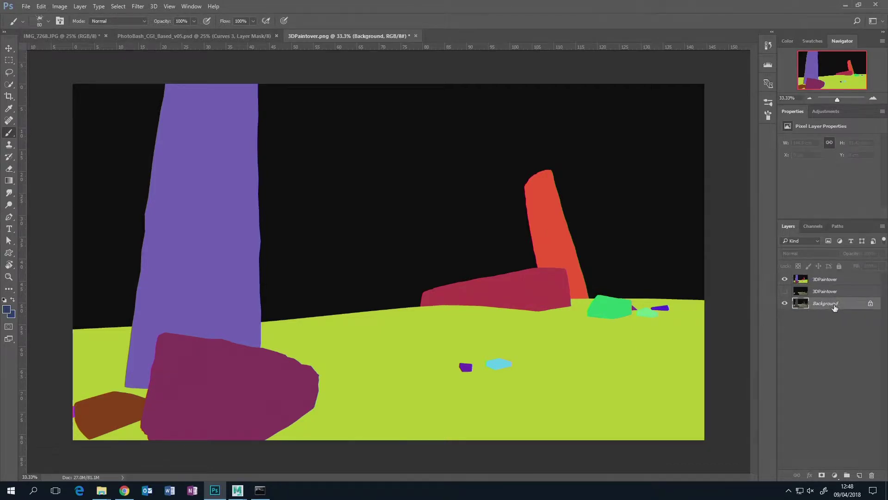
drag(834, 308, 859, 475)
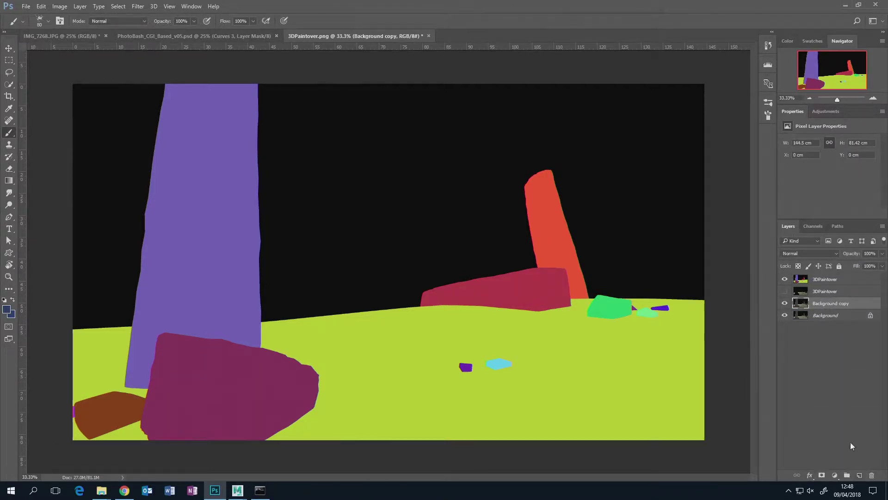
double_click(843, 304)
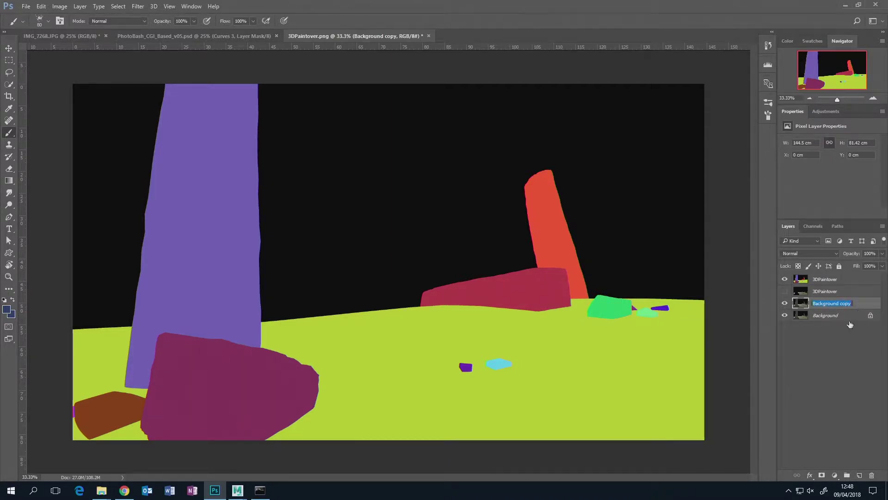
click(853, 363)
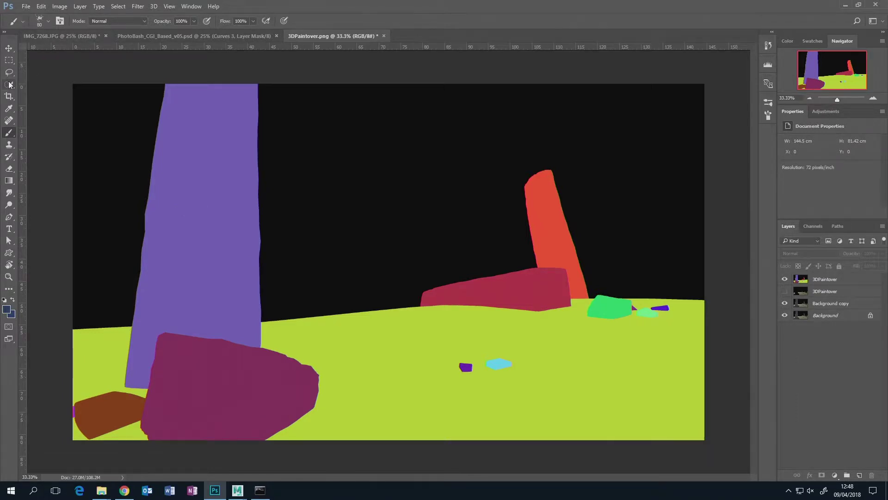
Step: On the ObjectID layer, select both black sky areas either side of the large standing stone with the Magic Wand
drag(9, 84, 52, 93)
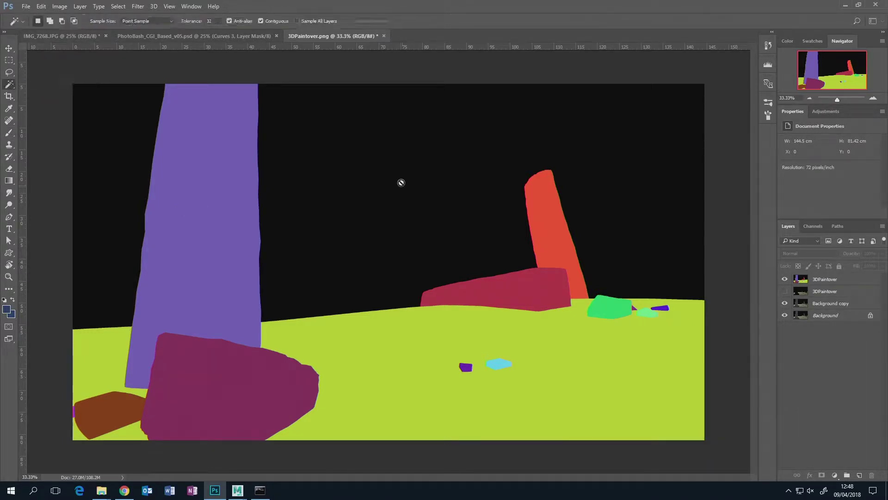
click(825, 279)
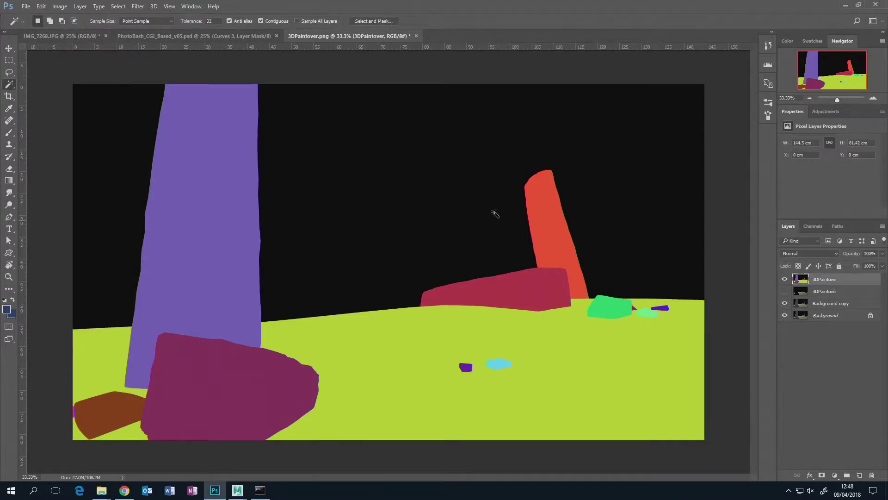
click(472, 193)
click(99, 185)
shift+click(414, 203)
Step: Hide the ObjectID and Background layers, delete the selected sky from Background copy and deselect
click(784, 279)
click(828, 306)
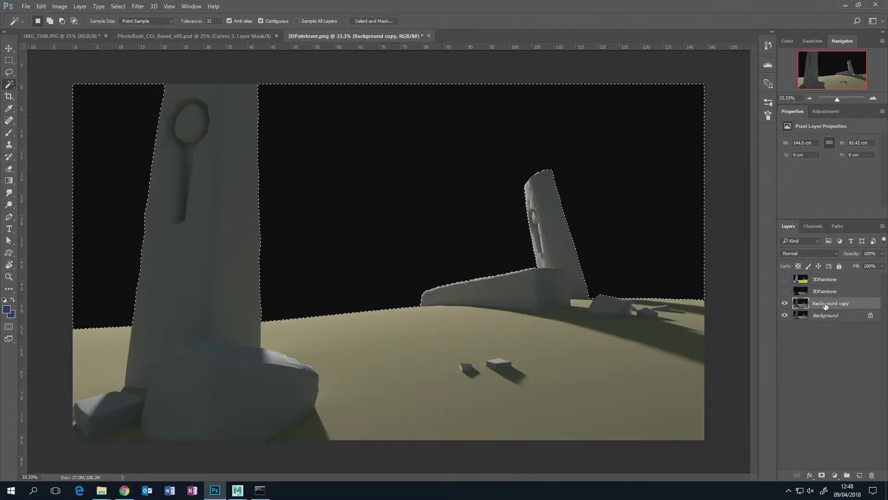
click(784, 315)
key(Delete)
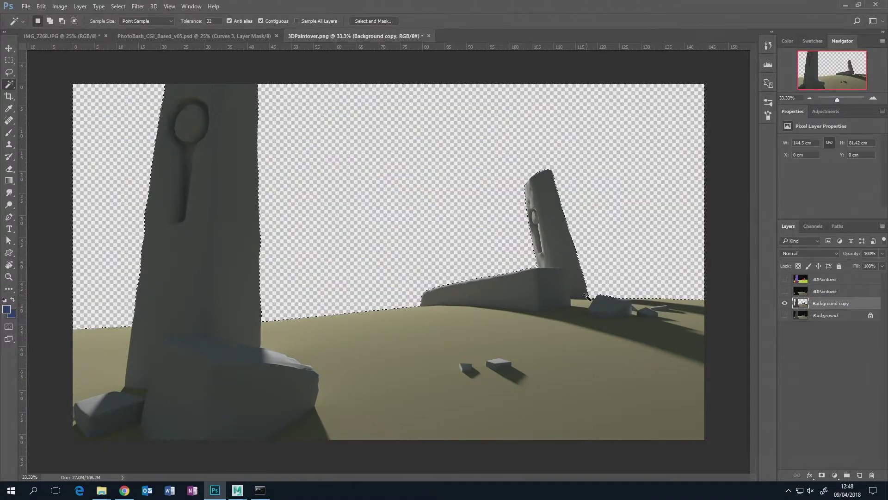
key(ctrl+d)
Step: Show the ObjectID layer and select the green ground areas on both sides of the large stone with the Magic Wand
click(825, 314)
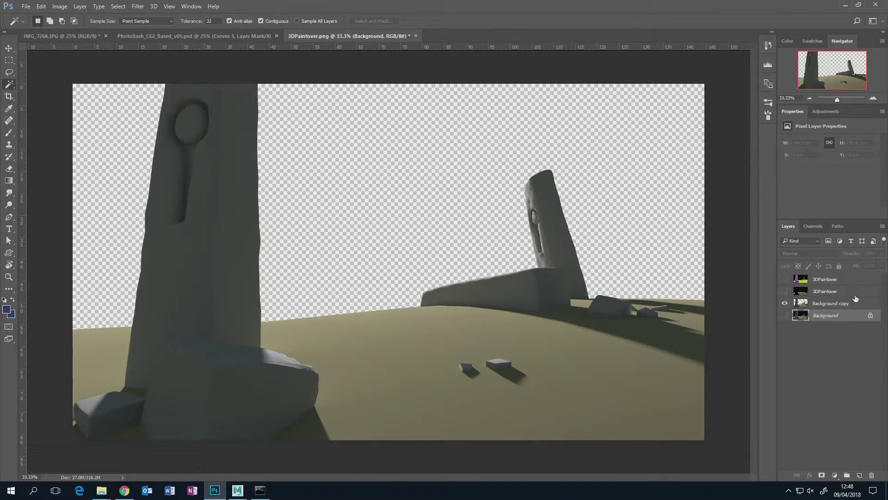
click(836, 304)
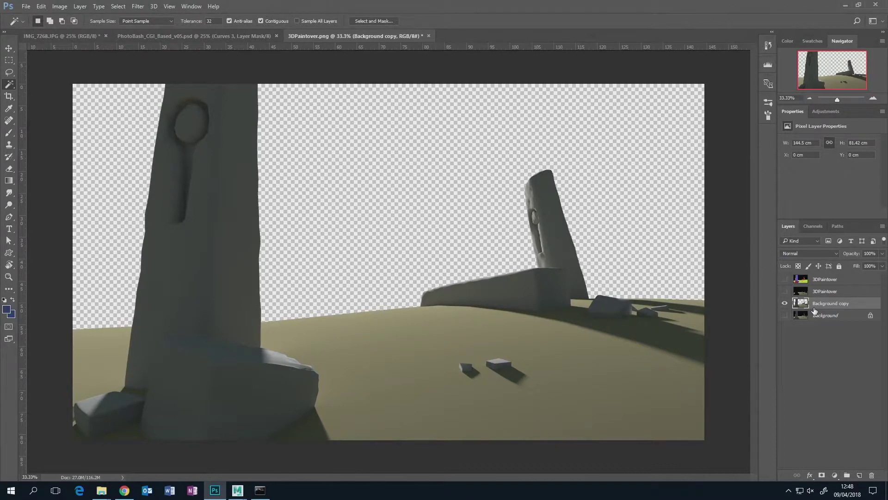
click(818, 283)
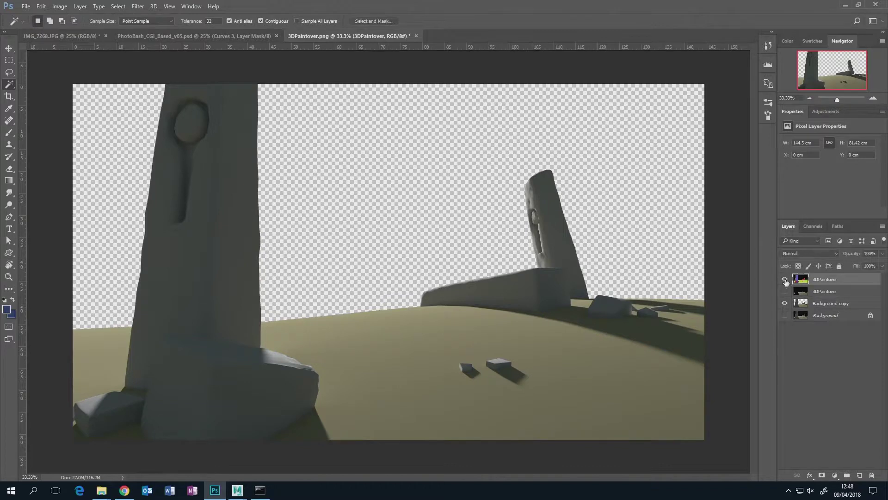
click(784, 279)
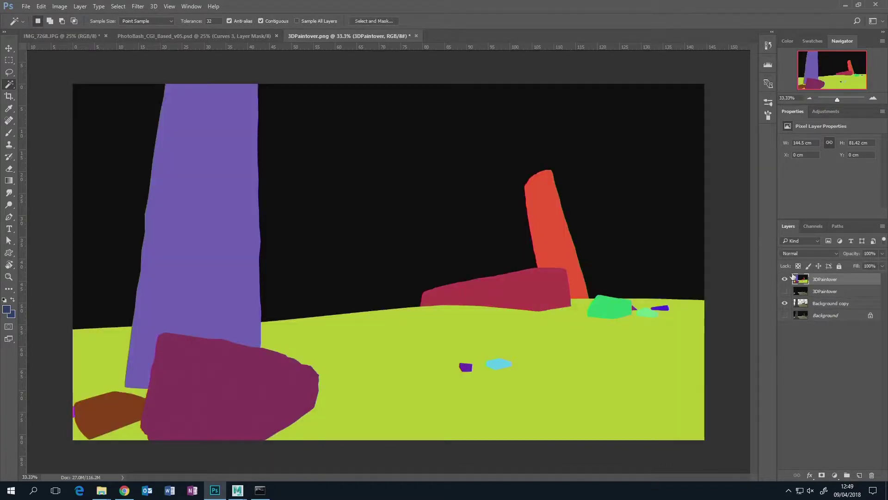
click(450, 332)
shift+click(105, 351)
Step: Hide the ObjectID layer and cut the selected ground from Background copy onto its own layer with Layer Via Cut
click(784, 279)
click(822, 307)
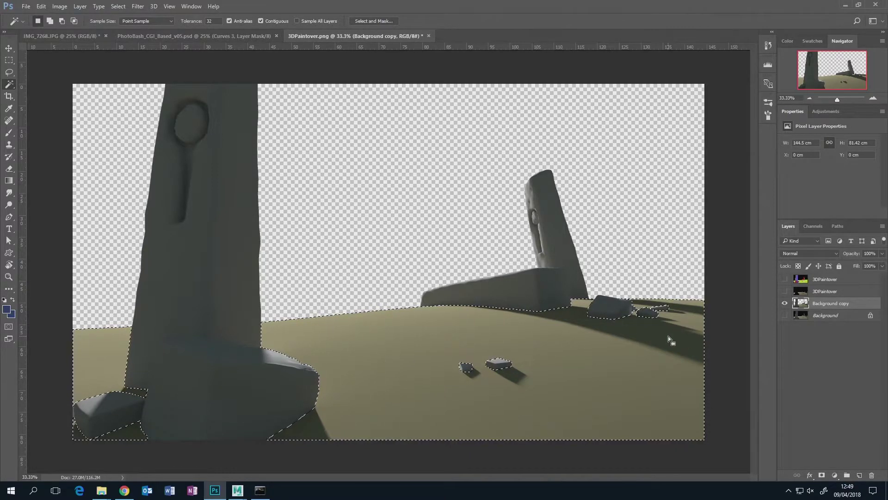
right_click(428, 325)
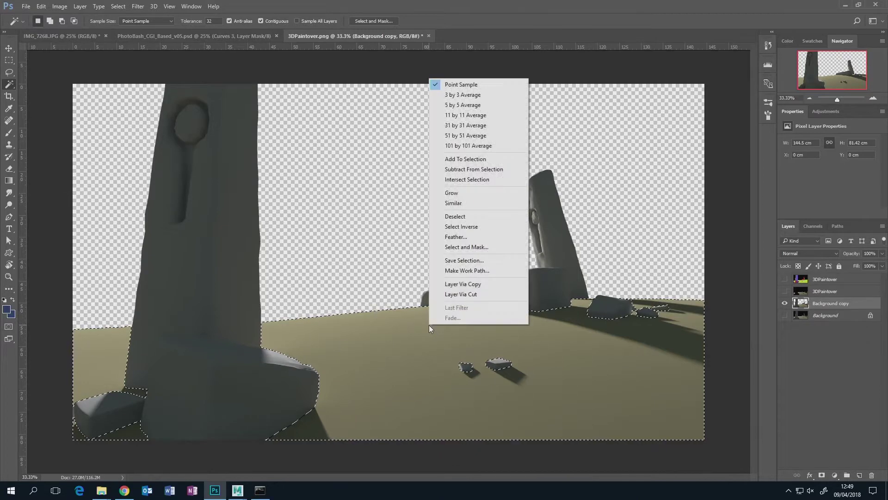
click(466, 295)
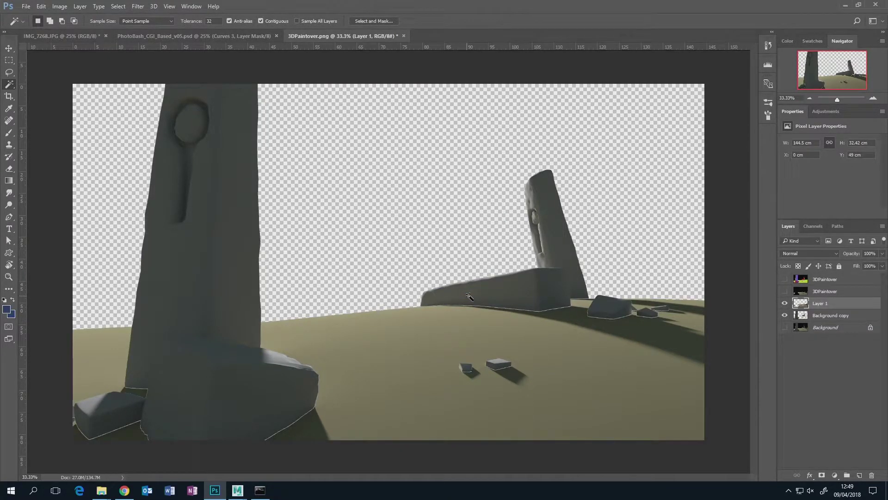
Step: Toggle the visibility of Layer 1 and Background copy in turn to examine the separated ground and stones
click(785, 303)
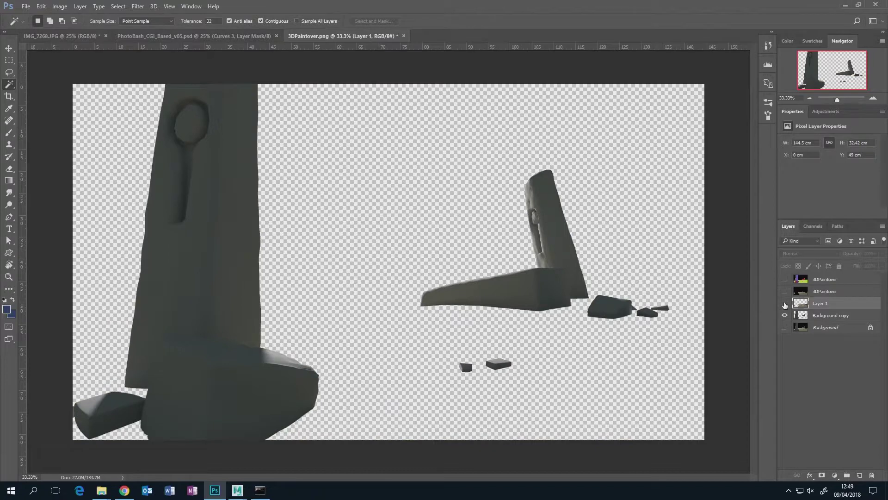
click(784, 303)
click(785, 315)
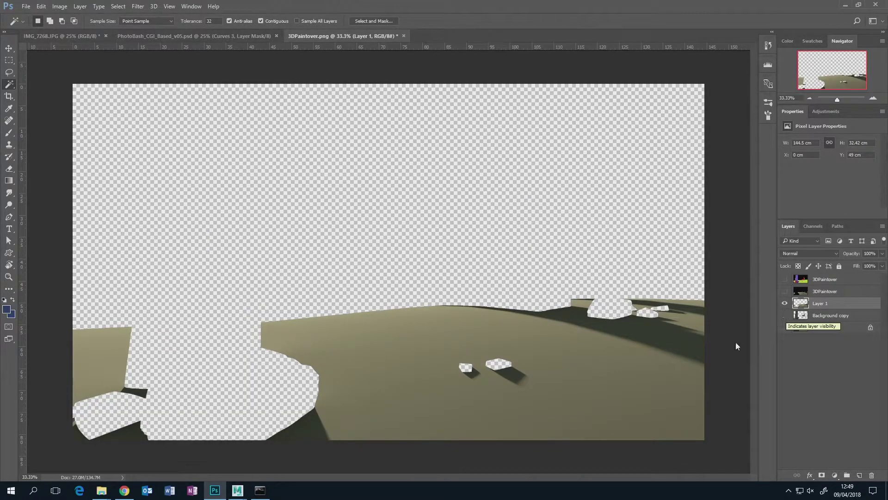
click(783, 317)
Step: Add a new layer directly above Background, fill it with mid-grey and make Background copy the active layer
click(837, 327)
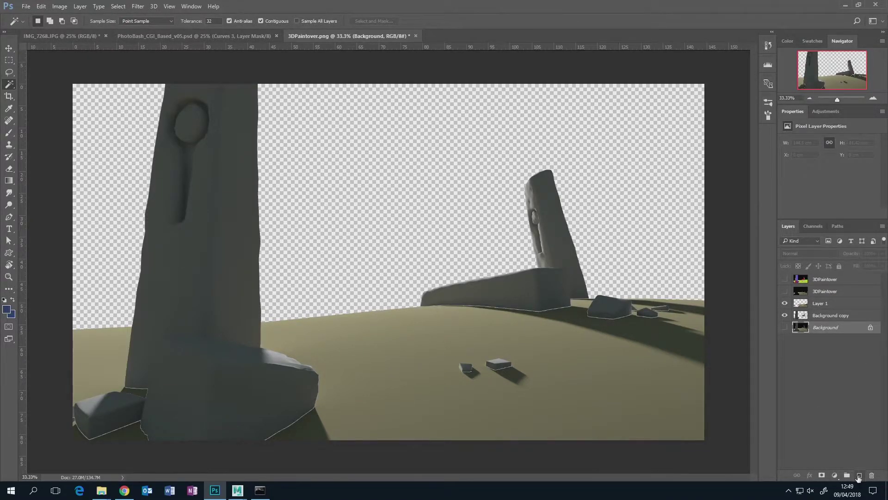
click(859, 475)
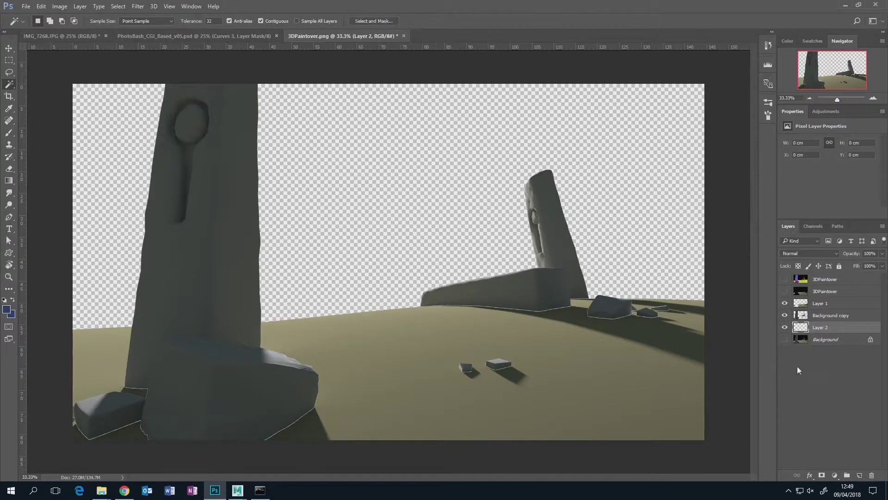
click(788, 41)
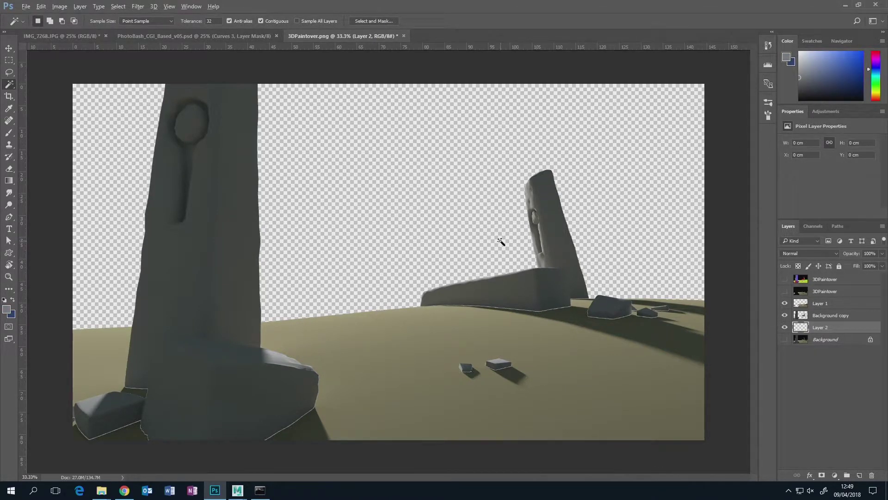
key(alt+BackSpace)
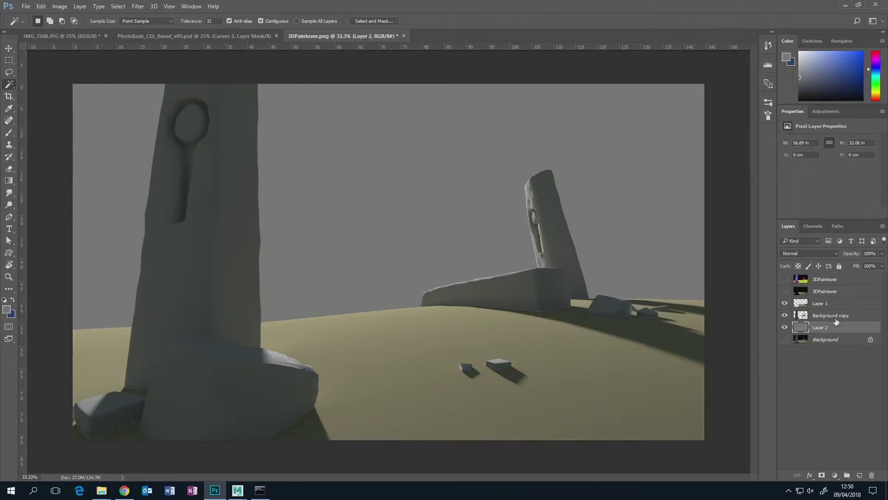
click(817, 317)
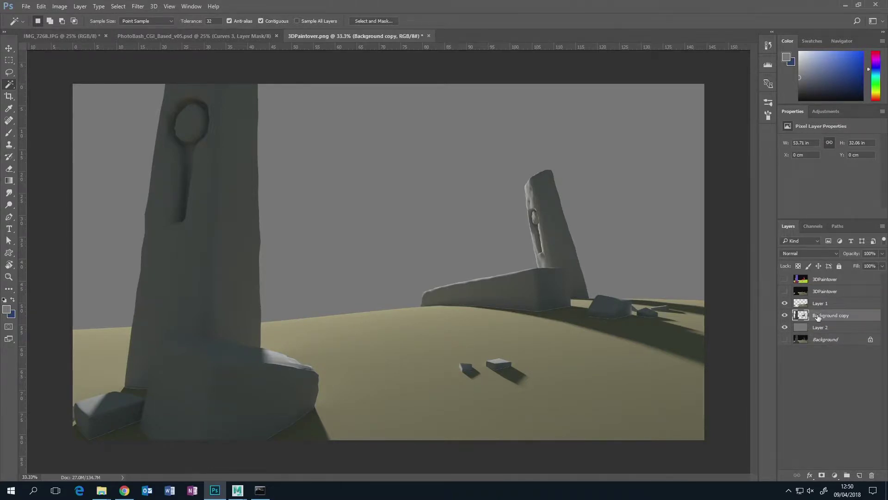
Step: Rename the Background copy layer as Obelisks and Layer 1 as Ground
double_click(835, 316)
text(Obelisks)
key(Return)
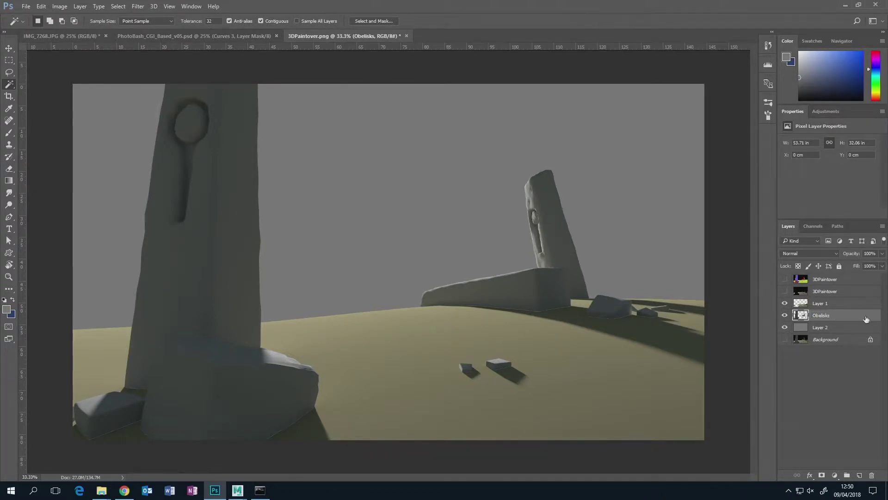
double_click(825, 304)
text(Grou)
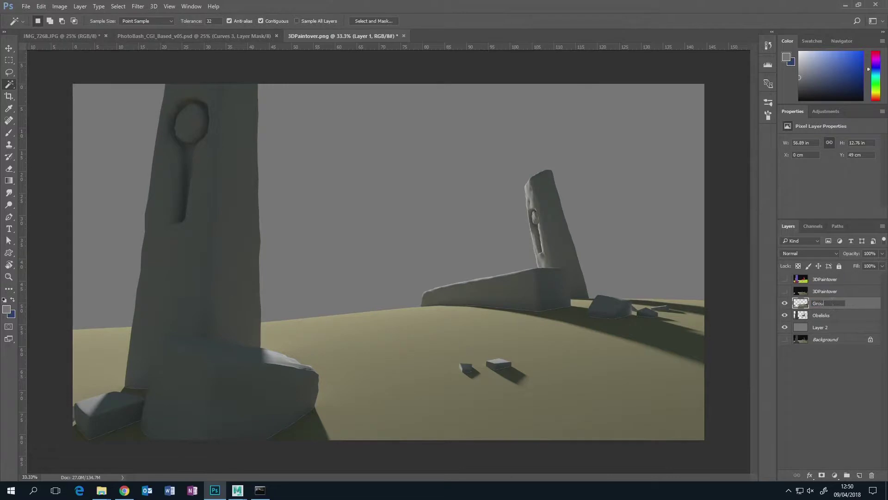
text(nd)
key(Return)
Step: Move the two 3DPaintover layers below Layer 2, directly above the Background layer
click(827, 283)
shift+click(829, 293)
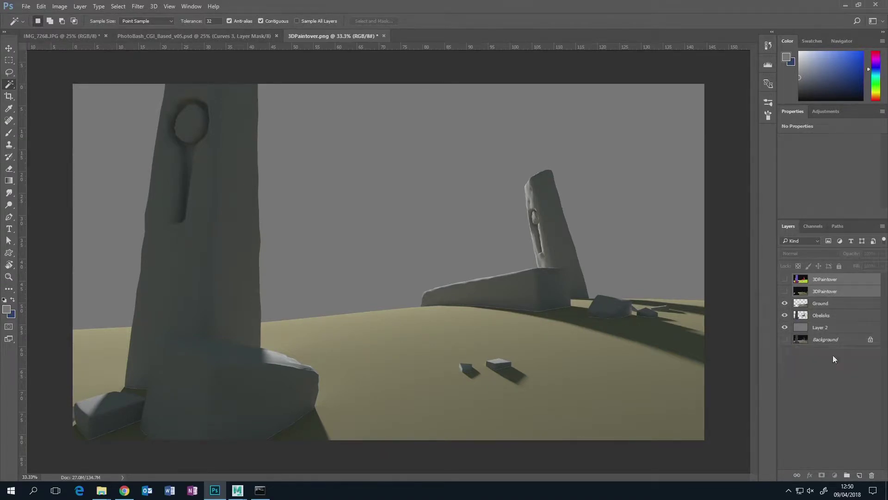
drag(824, 295, 822, 345)
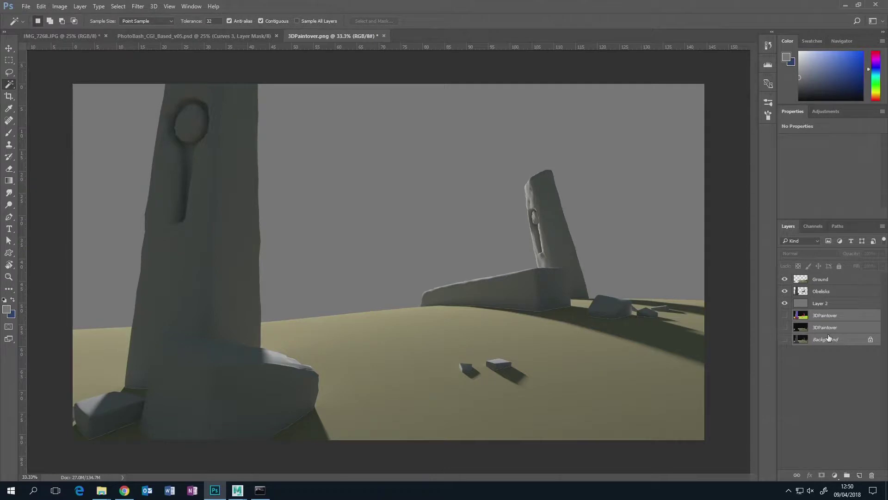
Step: Make both 3DPaintover layers and the Background layer visible, and unlock the Background layer
click(785, 315)
click(785, 328)
click(785, 339)
click(826, 318)
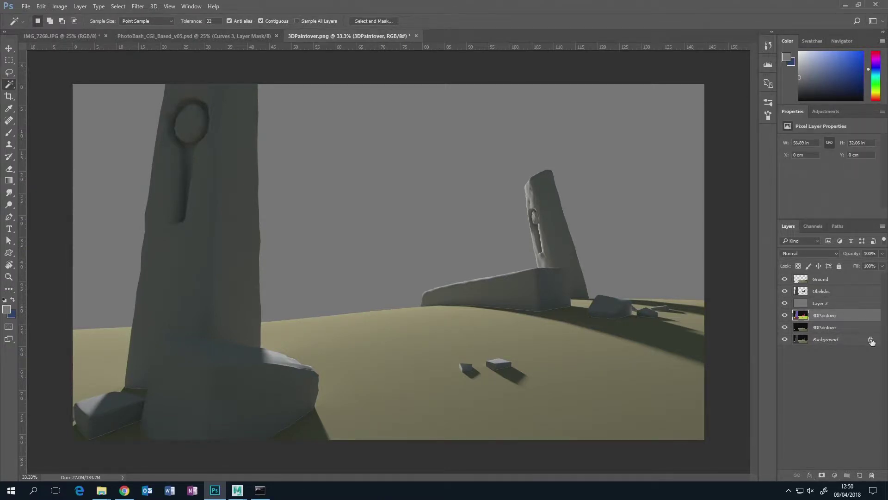
click(871, 341)
Step: Group the two 3DPaintover layers with the unlocked background layer and name the group RENDERS
shift+click(832, 319)
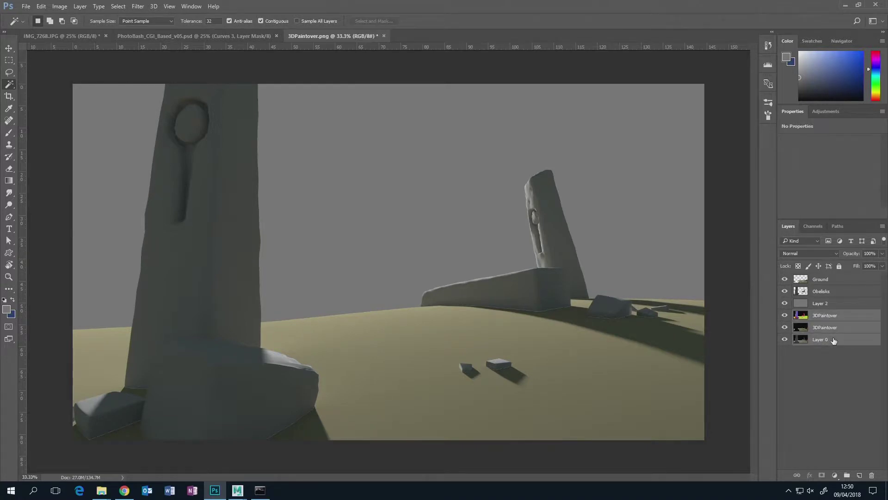
key(ctrl+g)
double_click(820, 315)
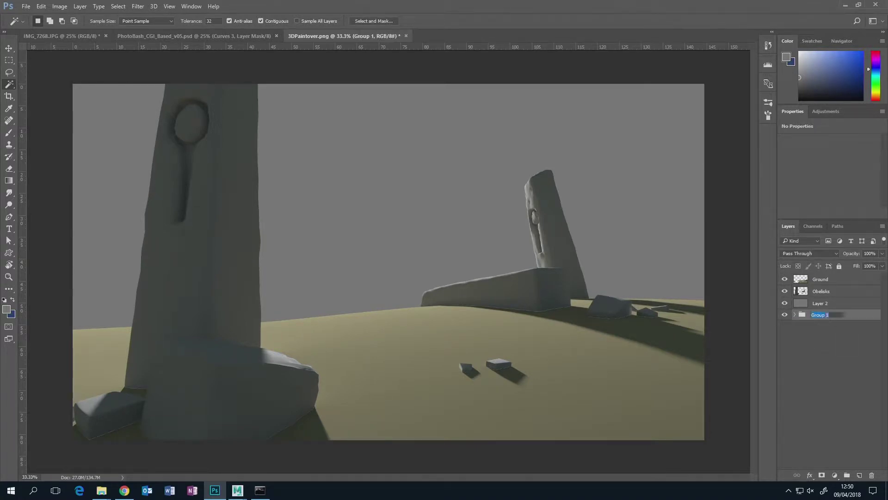
text(RENDERS)
key(Return)
Step: Check the contents of the RENDERS group and examine the image with the Ground and Obelisks layers hidden and shown
click(795, 315)
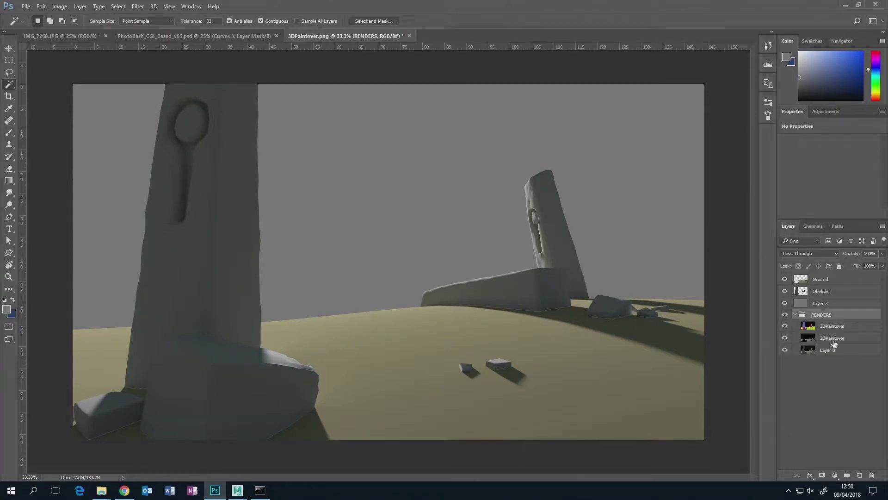
click(795, 315)
click(796, 316)
click(795, 315)
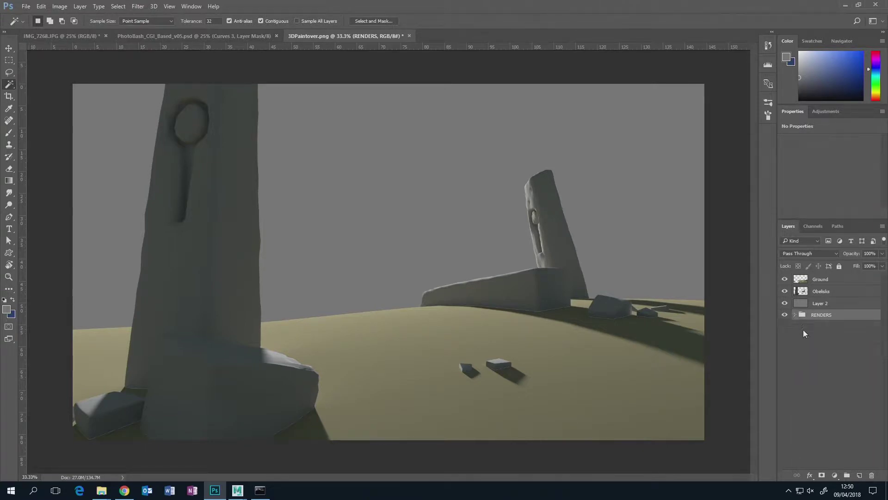
click(824, 293)
click(785, 279)
click(784, 291)
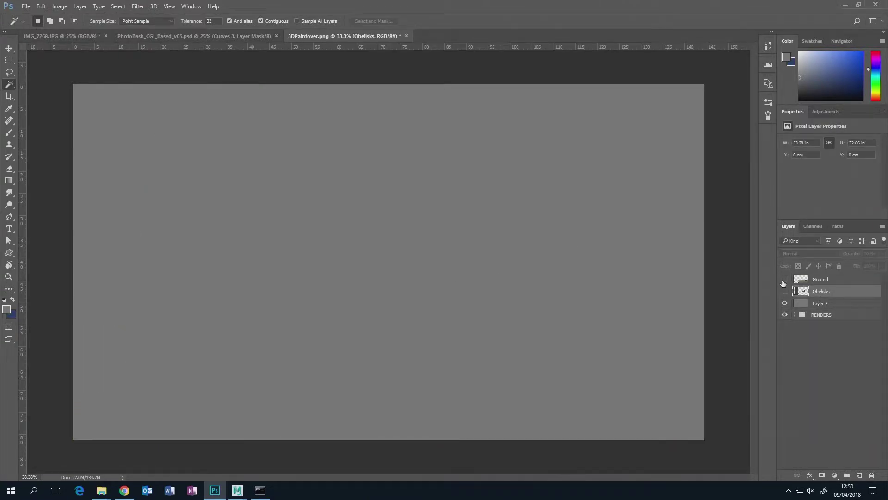
click(785, 279)
click(784, 291)
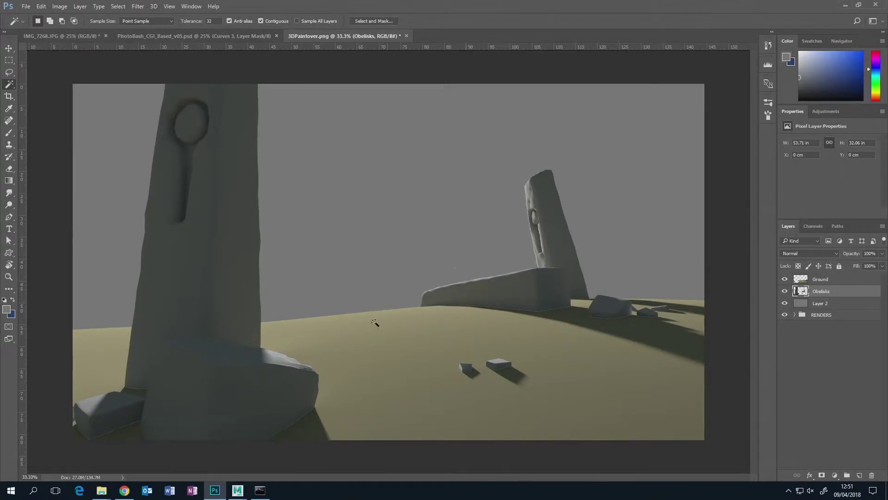
Step: Place the IMG_6961 photo from the Week11_LectureResources folder into the document and move its layer above Ground
mouse_move(101, 490)
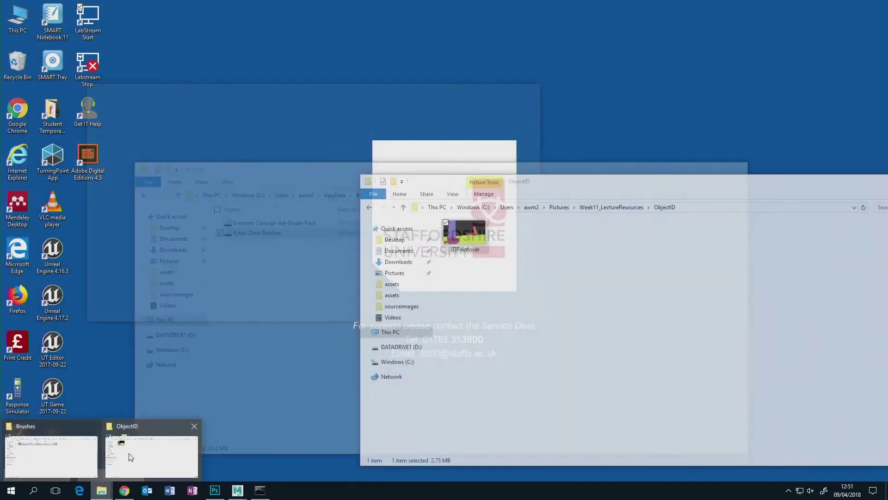
click(134, 463)
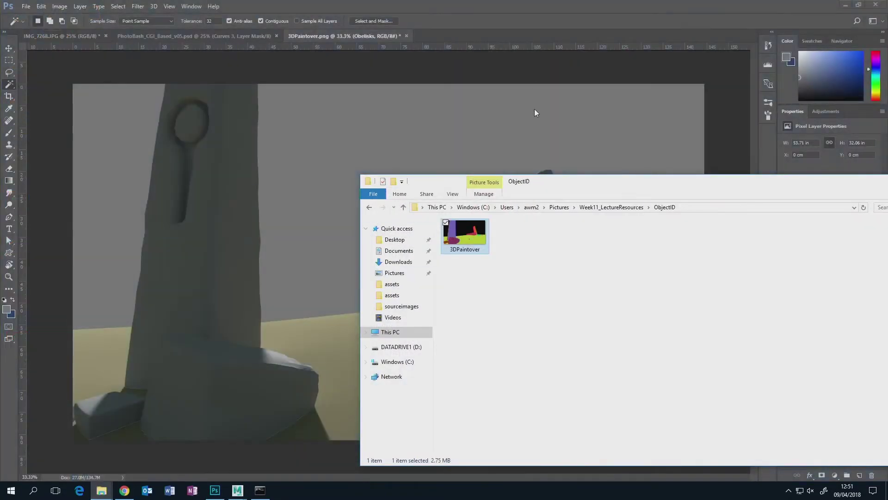
click(601, 208)
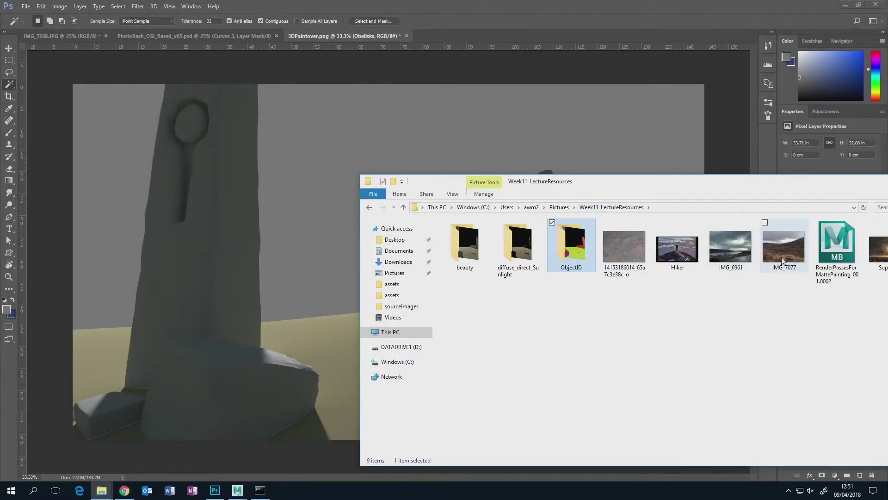
drag(733, 249, 302, 242)
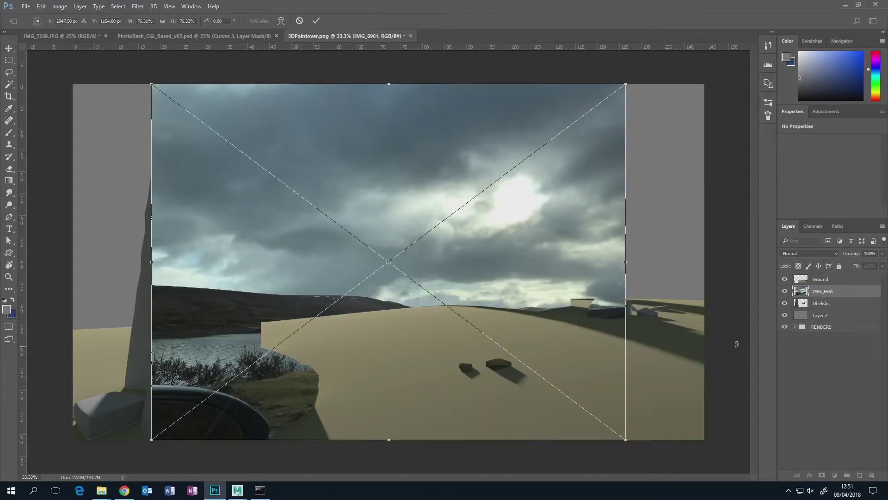
click(316, 20)
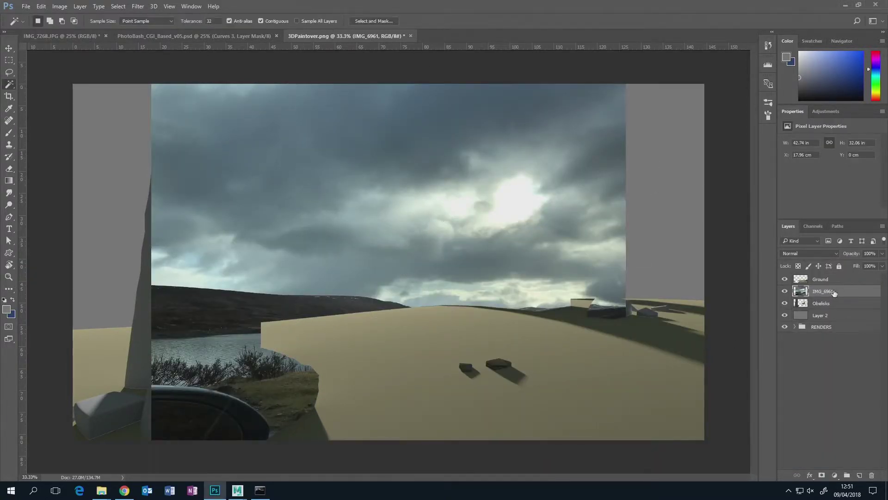
drag(835, 293, 830, 276)
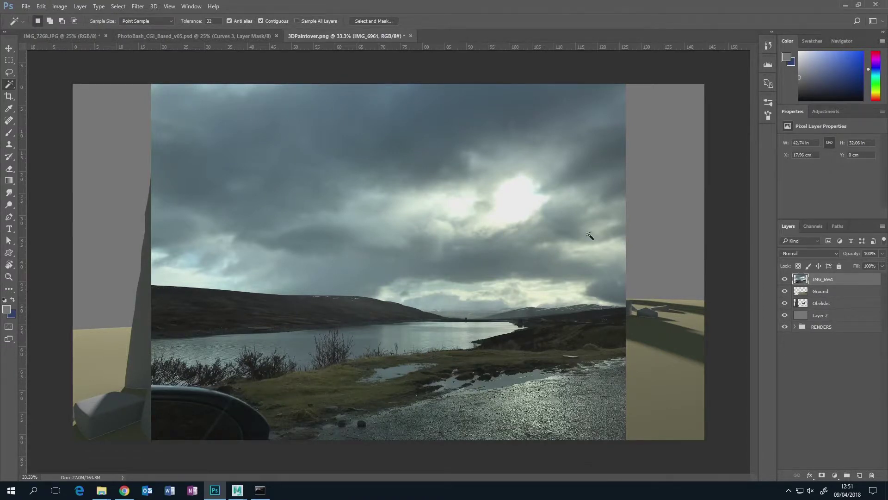
Step: Shift the IMG_6961 photo slightly right and down on the canvas, to about X 18.6 cm, Y 1.4 cm
click(6, 49)
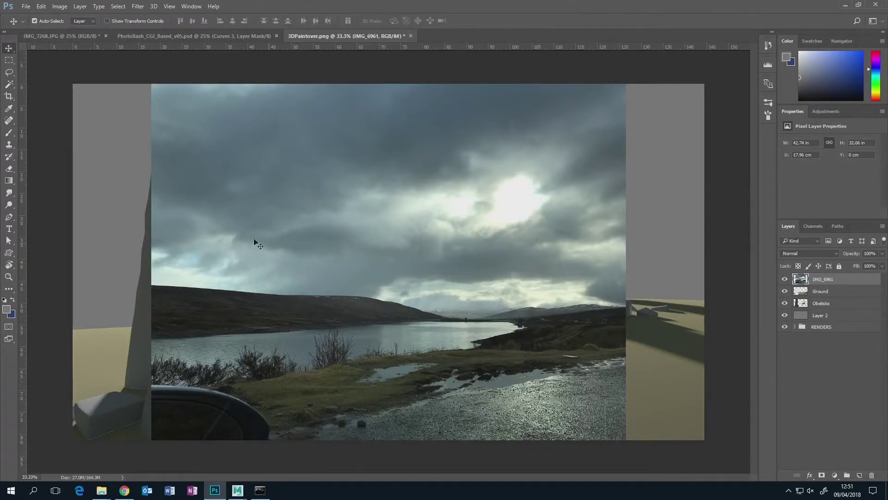
drag(513, 231, 315, 366)
drag(373, 278, 418, 336)
drag(353, 301, 443, 162)
right_click(399, 163)
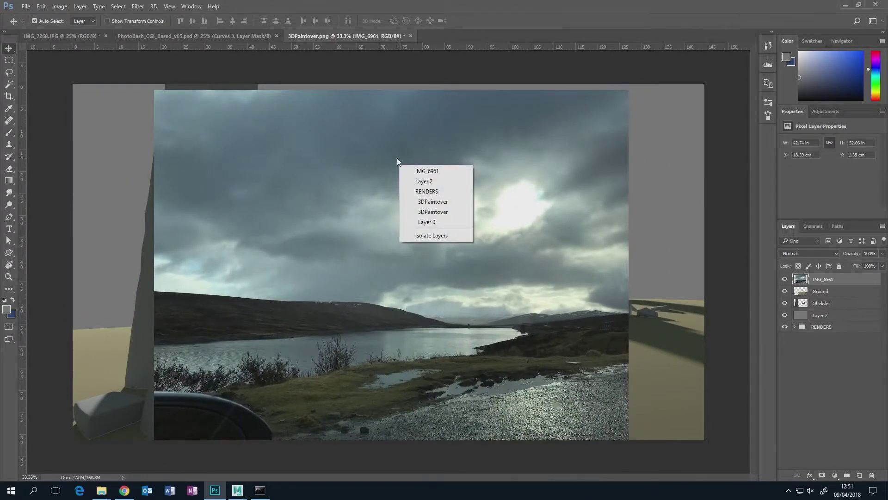
click(397, 157)
Step: Flip the IMG_6961 photo horizontally and move its layer below the Obelisks layer
ctrl+click(801, 279)
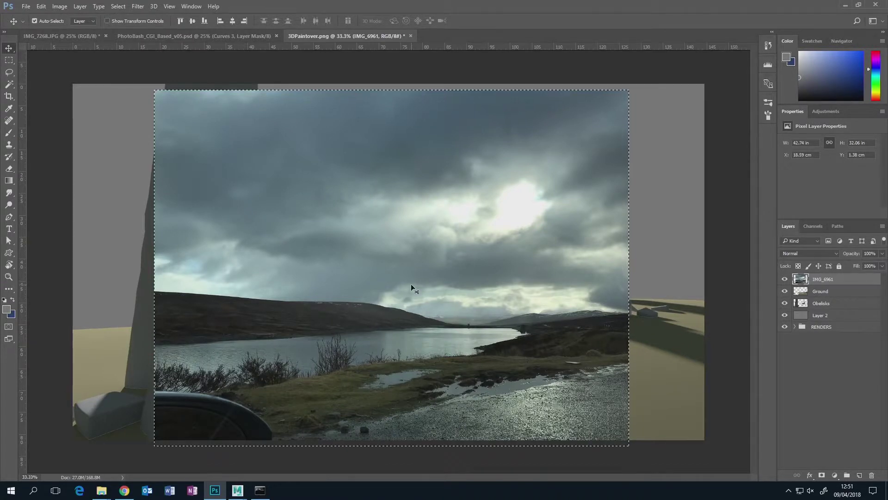
key(ctrl+t)
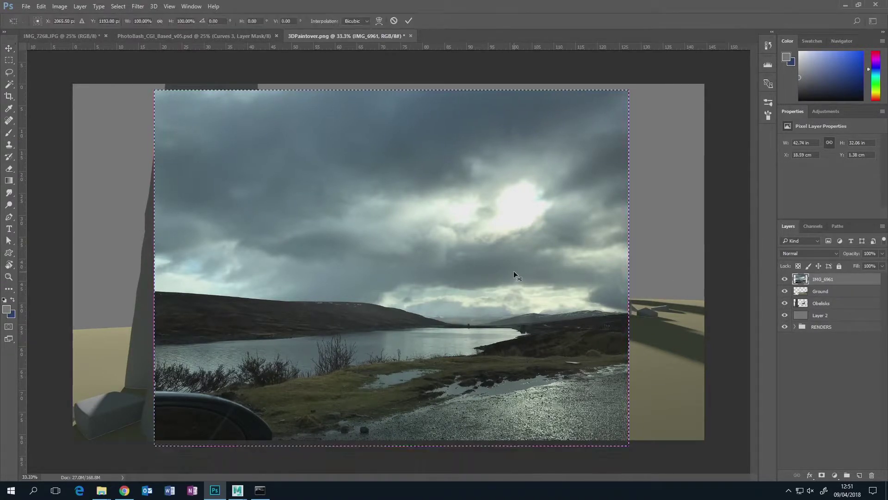
right_click(477, 200)
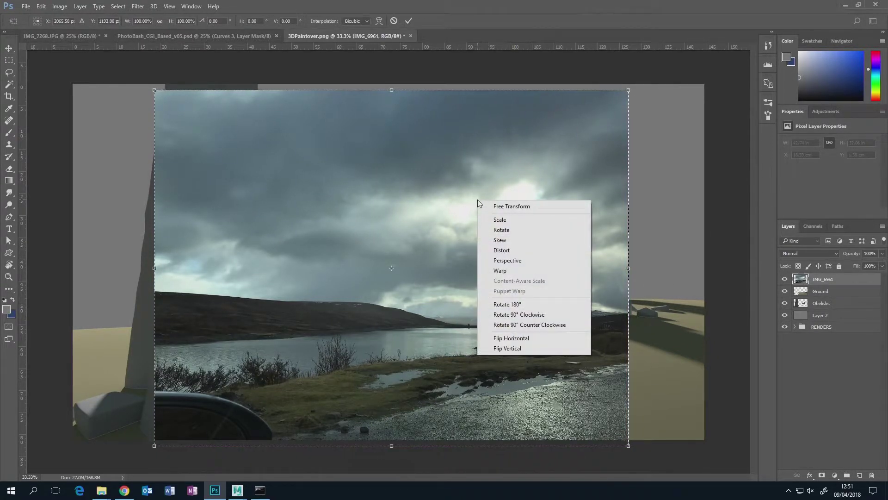
click(494, 338)
drag(483, 290, 501, 309)
drag(425, 218, 415, 189)
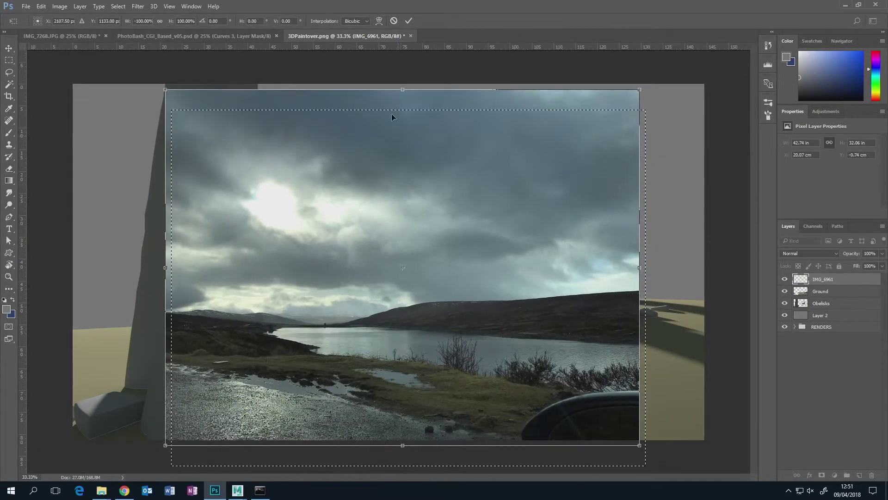
click(409, 22)
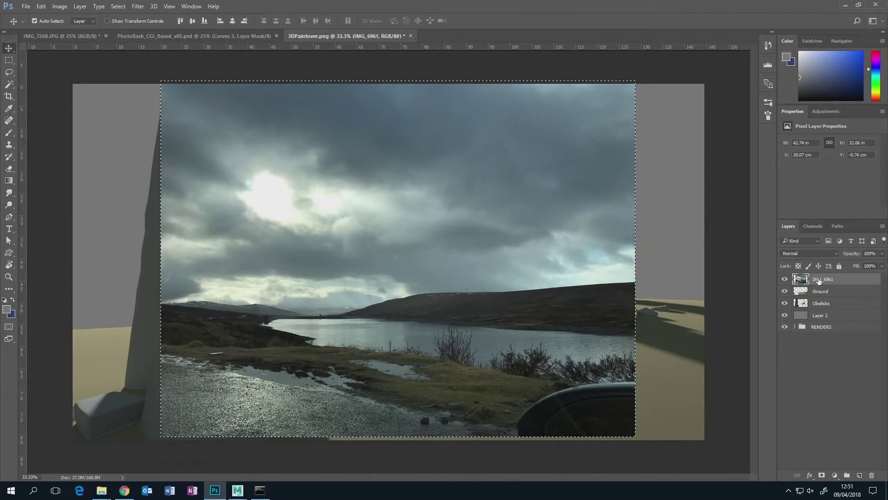
drag(812, 277, 819, 309)
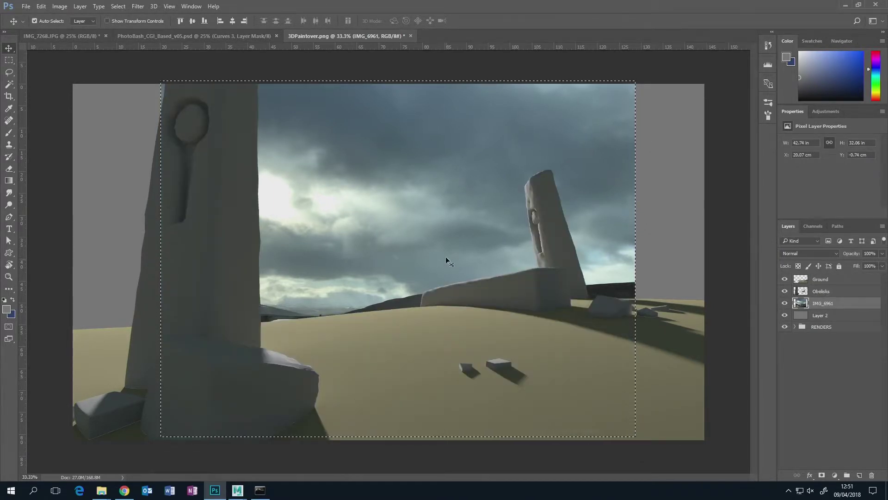
Step: Stretch the IMG_6961 photo to about 147% width and 115% height and position its sky to fill the whole background
key(ctrl+t)
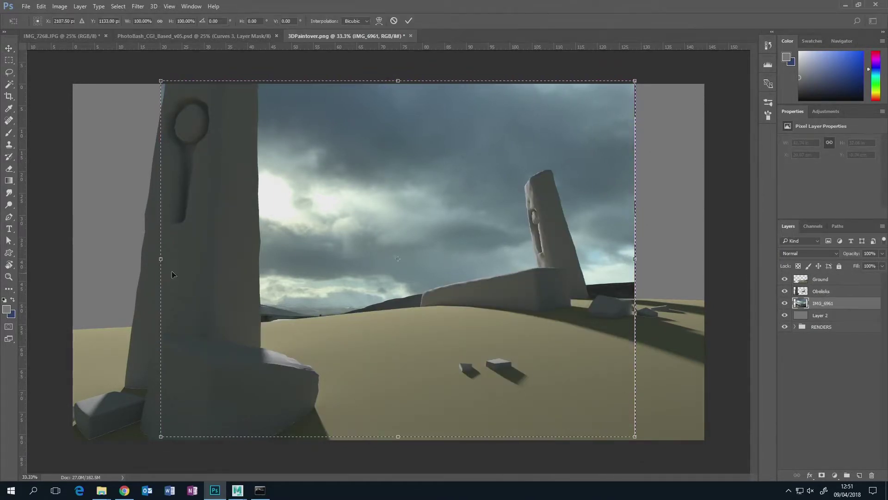
drag(160, 254, 69, 250)
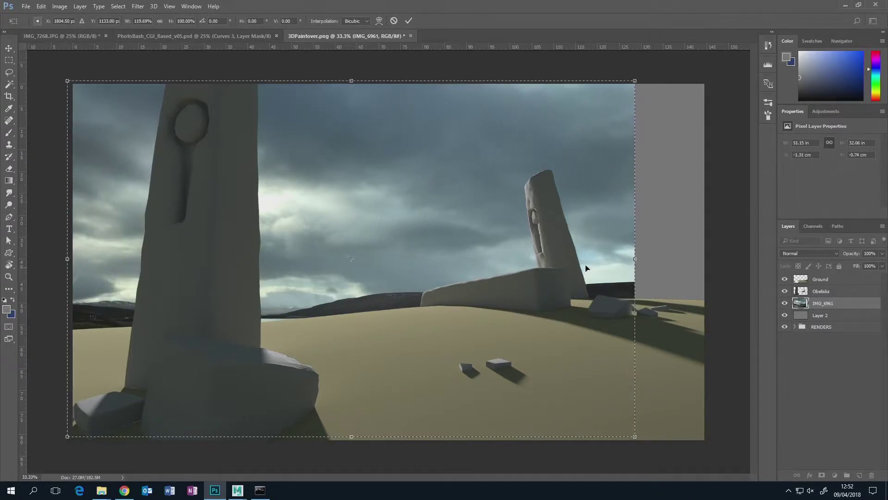
drag(636, 259, 731, 259)
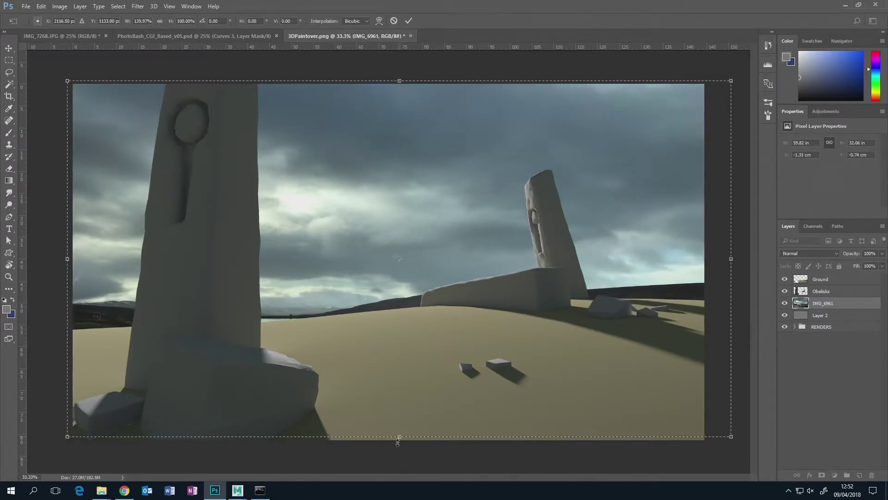
drag(399, 436, 400, 467)
drag(432, 340, 460, 356)
drag(426, 96, 427, 76)
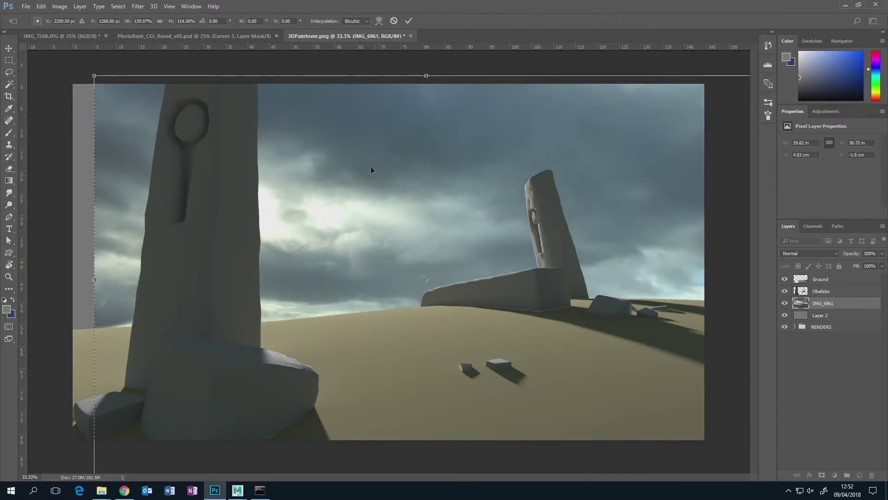
drag(371, 167, 365, 177)
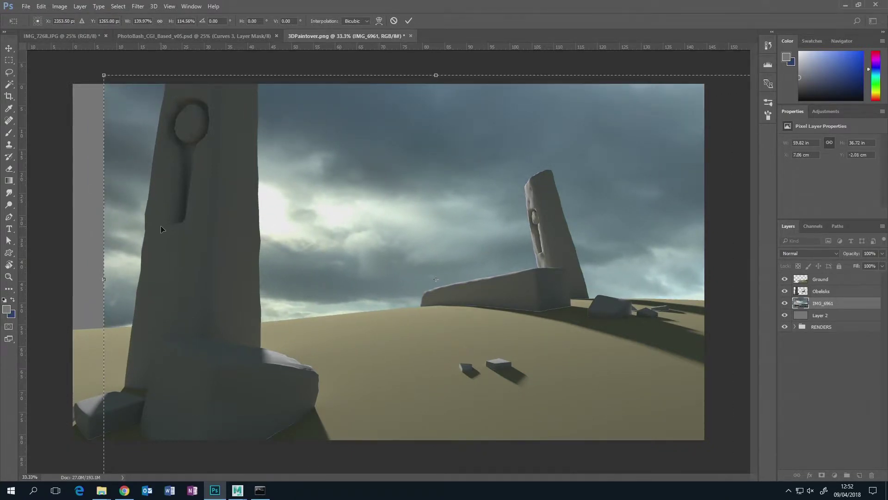
drag(100, 277, 67, 280)
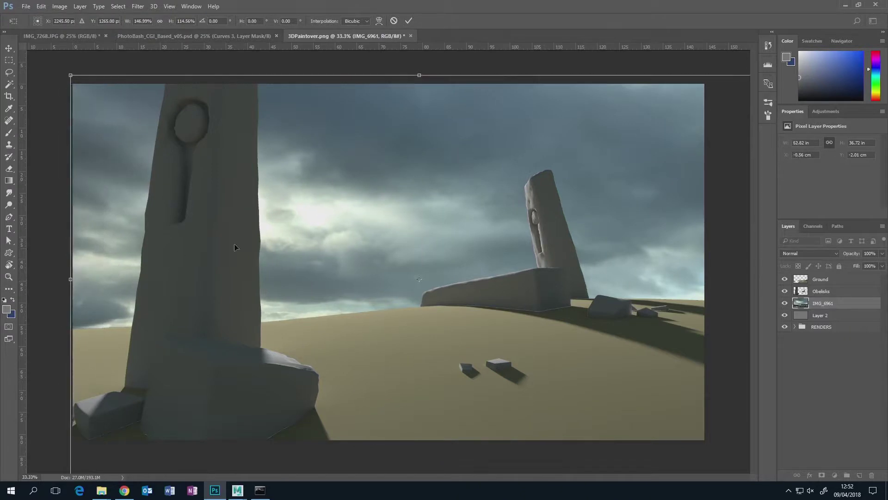
drag(263, 236, 267, 242)
key(Return)
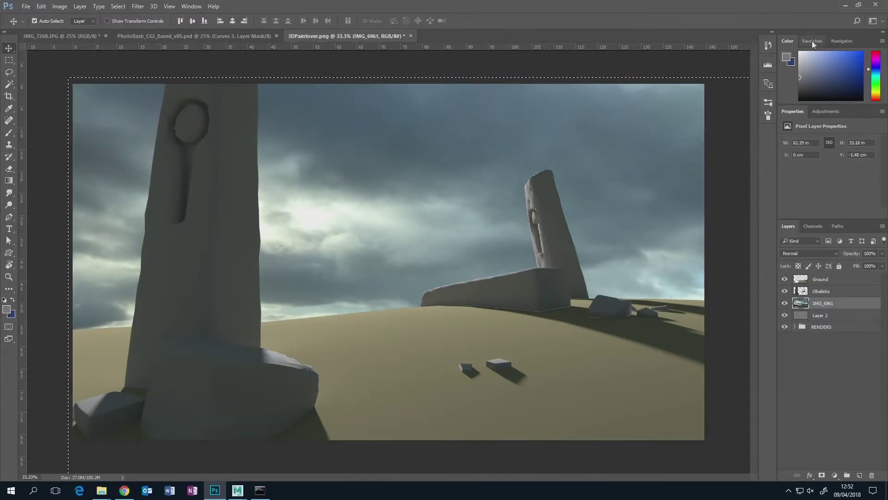
Step: Clear the selection around the IMG_6961 photo
click(841, 41)
click(810, 99)
key(ctrl+a)
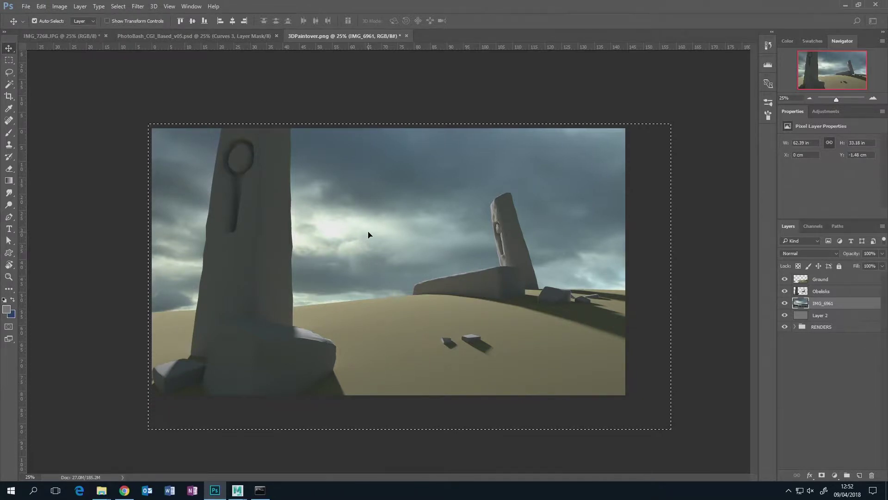
key(ctrl+d)
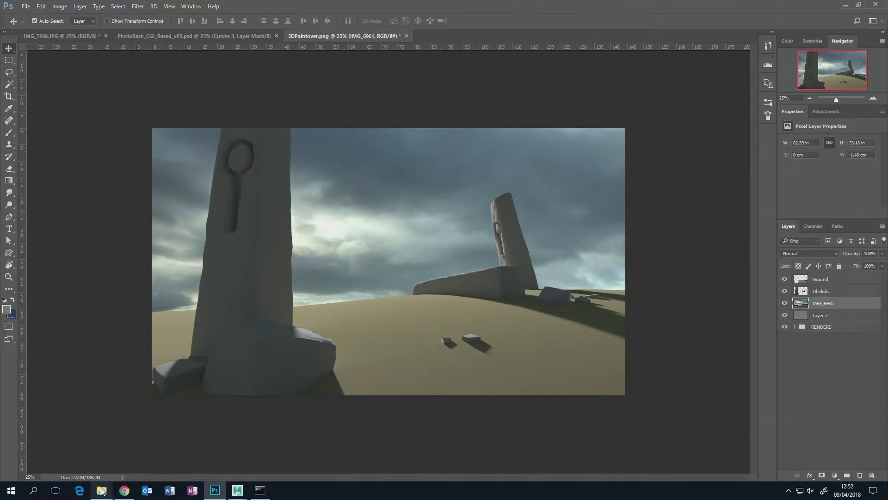
Step: Place the IMG_7077 photo from the Week11_LectureResources folder into the painting and move its layer above the Ground layer
mouse_move(101, 491)
click(155, 455)
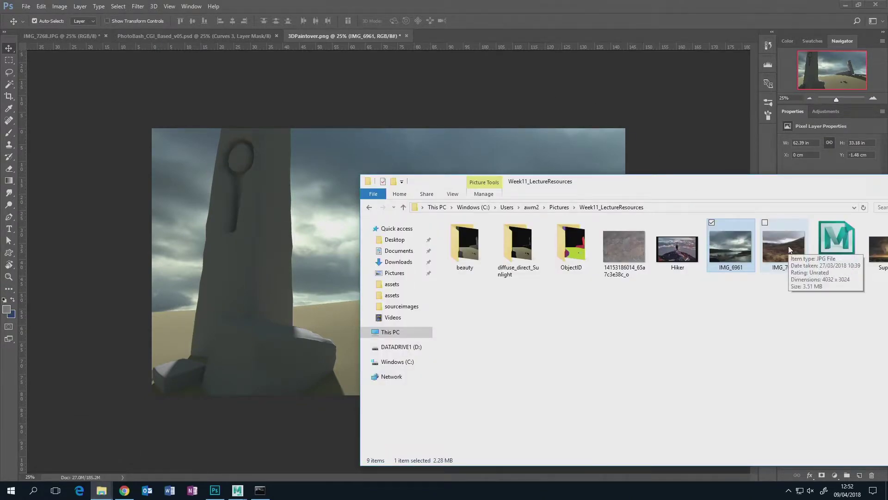
drag(789, 245, 317, 265)
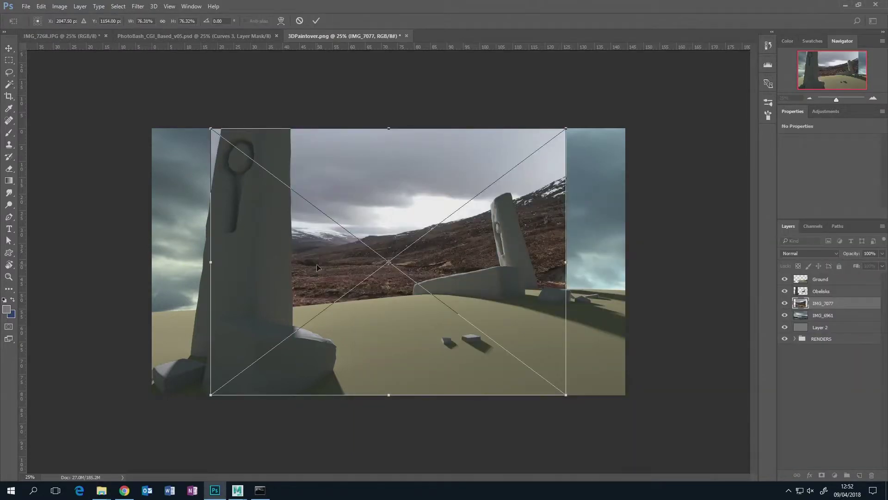
click(316, 21)
drag(829, 307, 828, 275)
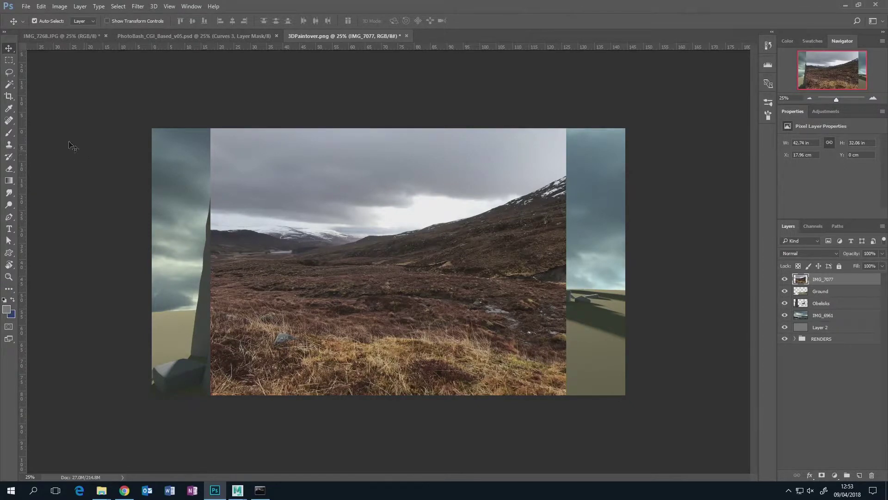
Step: Lasso the foreground grass in the IMG_7077 photo, delete everything outside it and clear the selection
click(9, 71)
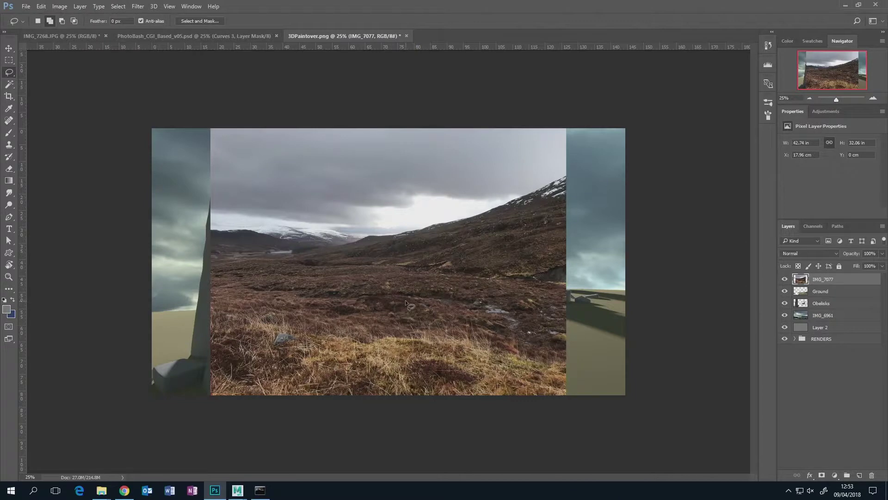
mouse_move(405, 300)
mouse_down()
mouse_move(227, 300)
mouse_move(212, 315)
mouse_move(211, 391)
mouse_move(279, 414)
mouse_move(413, 408)
mouse_move(437, 385)
mouse_move(444, 344)
mouse_move(433, 312)
mouse_move(405, 302)
mouse_up()
key(ctrl+shift+i)
key(Delete)
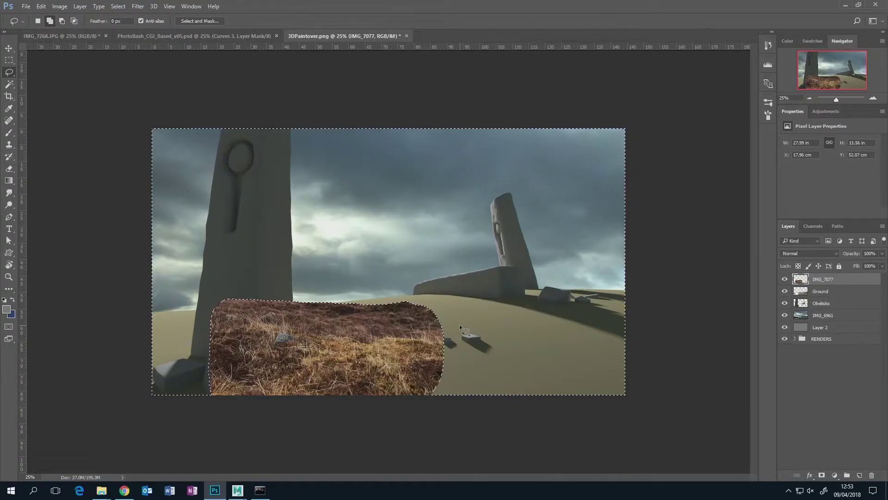
key(ctrl+d)
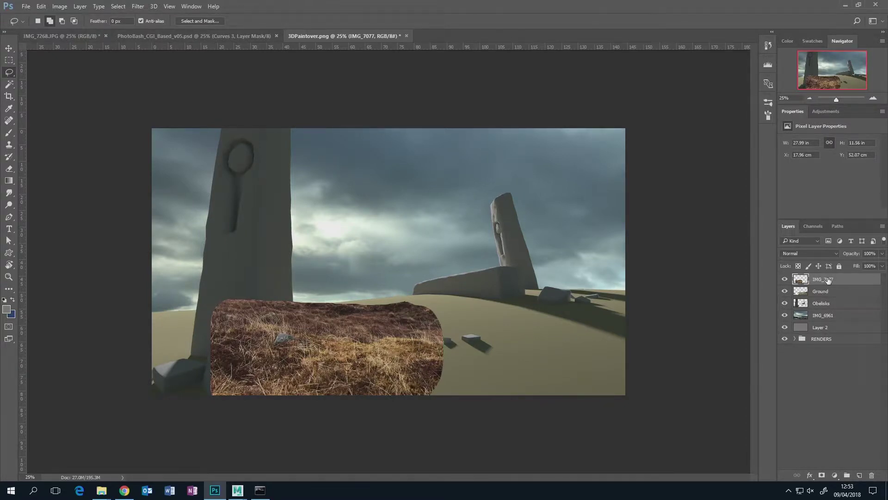
Step: Duplicate the trimmed IMG_7077 grass layer and make the upper of the two layers active
drag(828, 279, 858, 474)
drag(844, 285, 872, 475)
drag(841, 280, 840, 281)
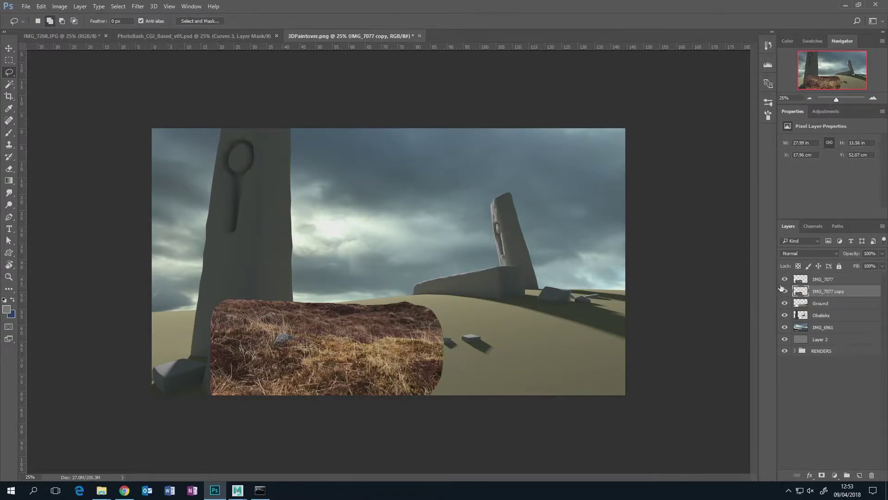
click(862, 281)
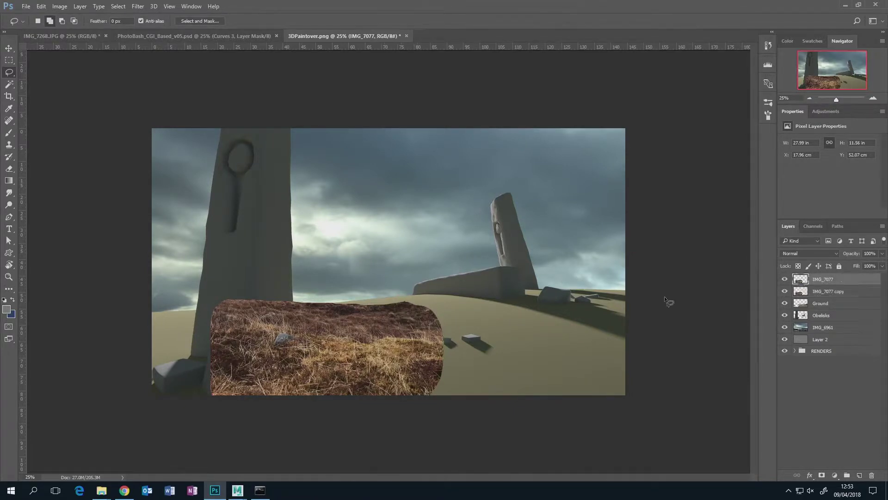
Step: Shift the upper grass patch right to about X 79.5 cm, Y 52.9 cm, and merge the two grass layers
key(ctrl+t)
drag(332, 341, 534, 344)
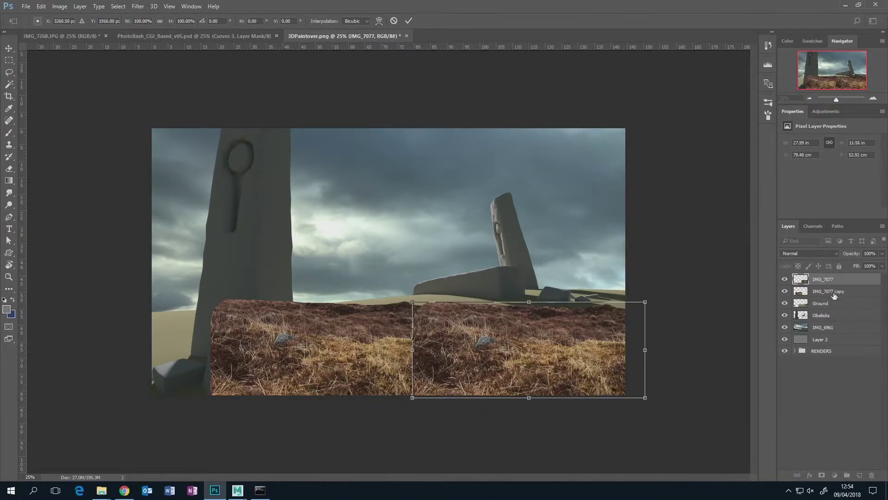
click(409, 20)
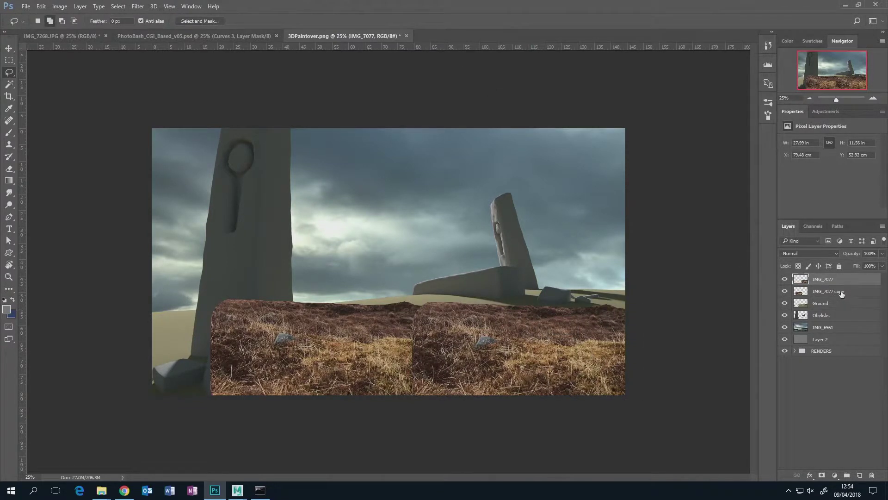
shift+click(841, 292)
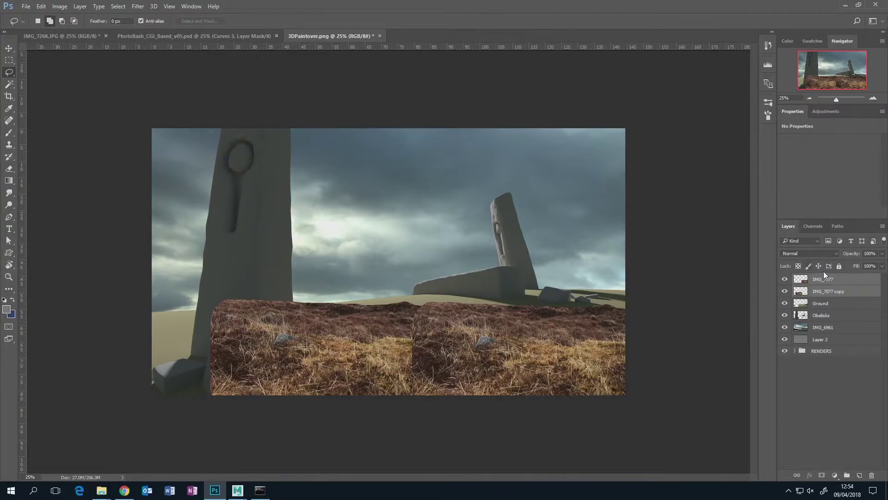
key(ctrl+e)
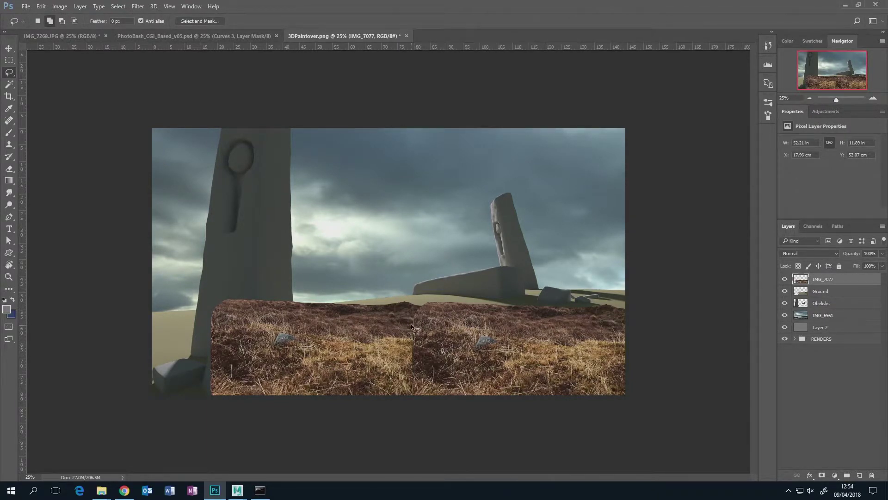
Step: Set up the Clone Stamp with the soft round 30 px brush tip
click(9, 145)
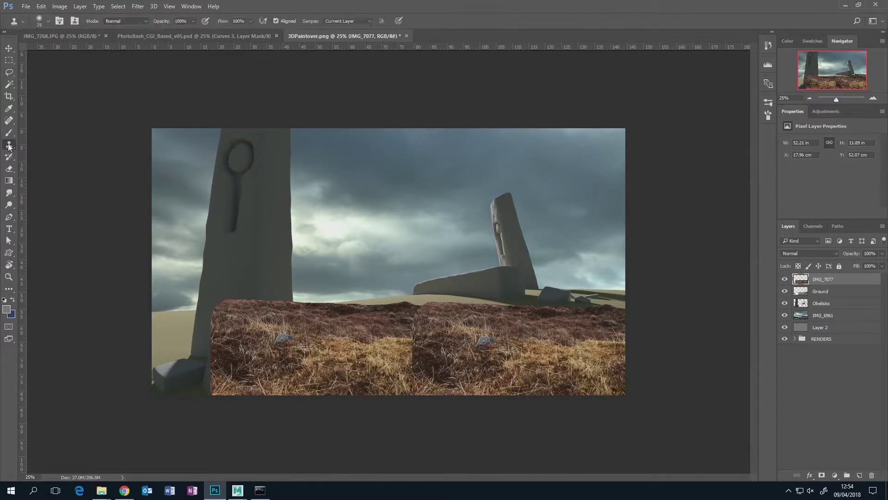
click(768, 115)
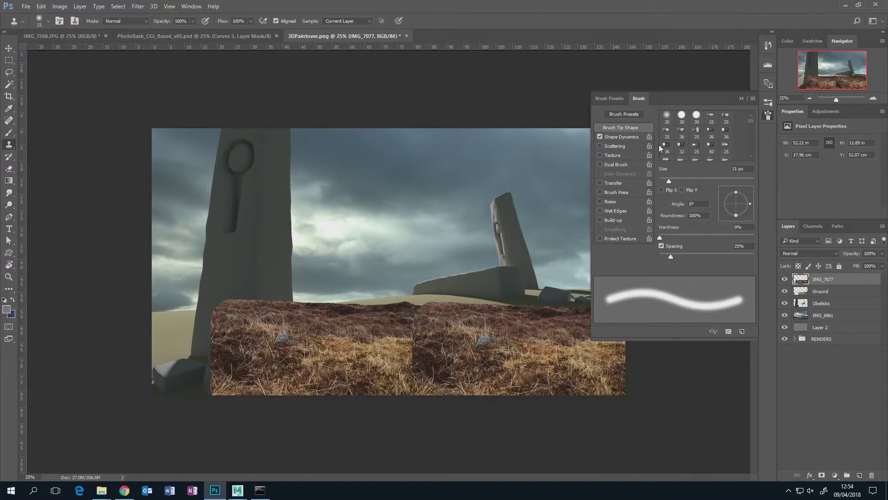
click(663, 118)
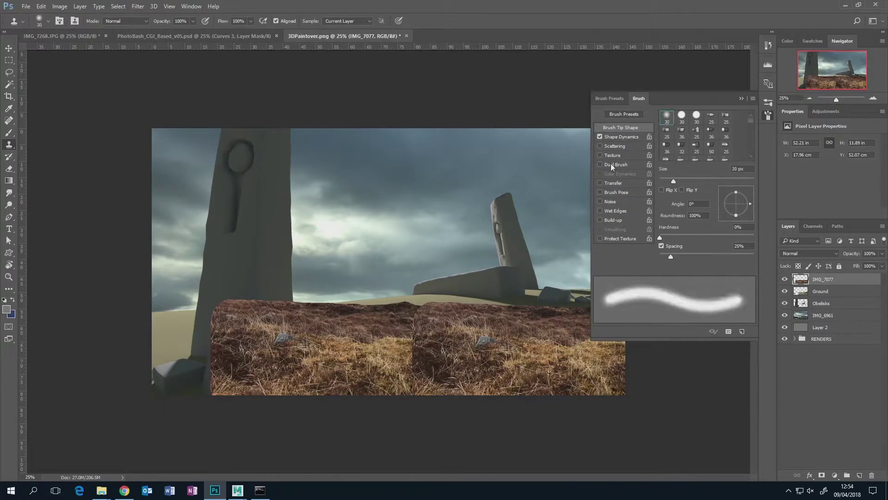
click(743, 98)
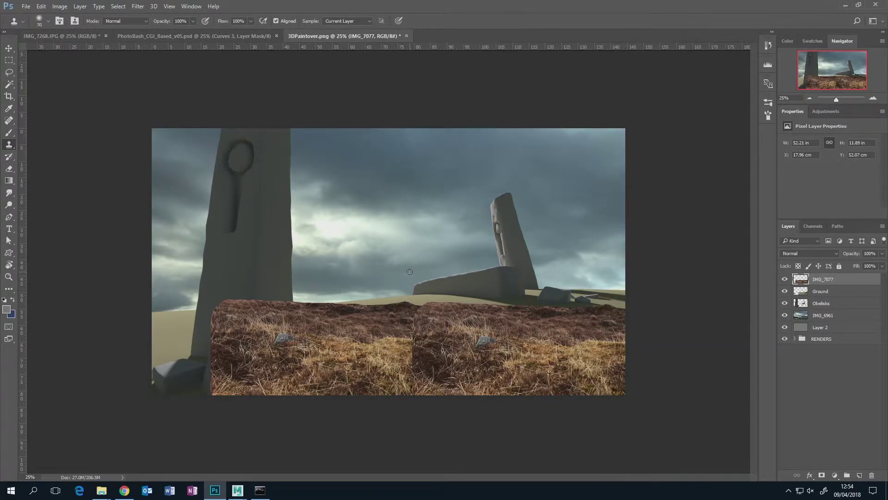
Step: Enlarge the Clone Stamp brush to 300 px and clone nearby grass over the vertical seam between the two patches
key(bracketright)
key(bracketright)
key(bracketright)
key(bracketright)
key(bracketright)
key(bracketright)
alt+click(385, 357)
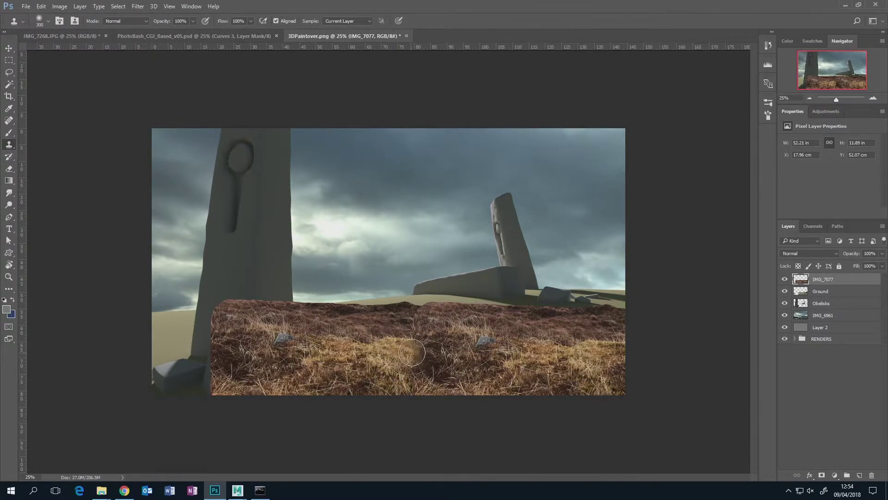
mouse_move(414, 356)
mouse_down()
mouse_move(417, 377)
mouse_move(403, 358)
mouse_move(421, 313)
mouse_move(429, 352)
mouse_move(413, 387)
mouse_move(424, 352)
mouse_move(427, 359)
mouse_move(387, 347)
mouse_up()
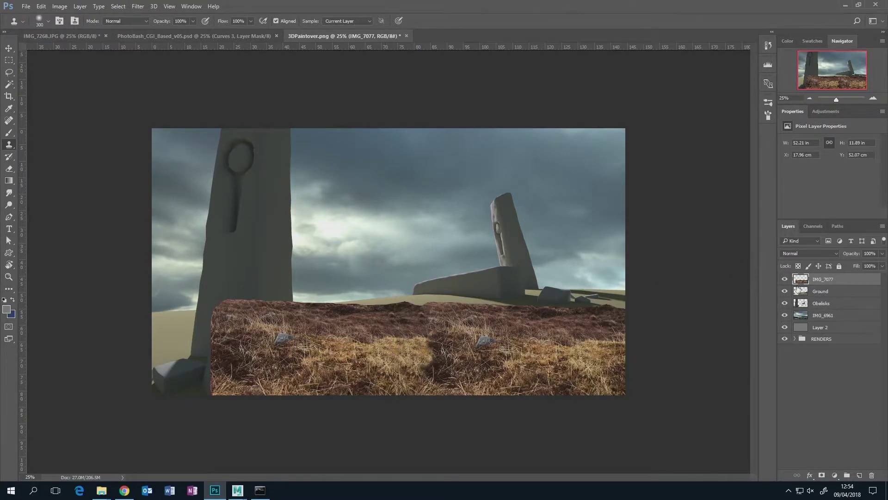
Step: Lower the IMG_7077 layer's opacity to 48% and stretch it to about 121% width and 123% height to cover the ground
key(ctrl+t)
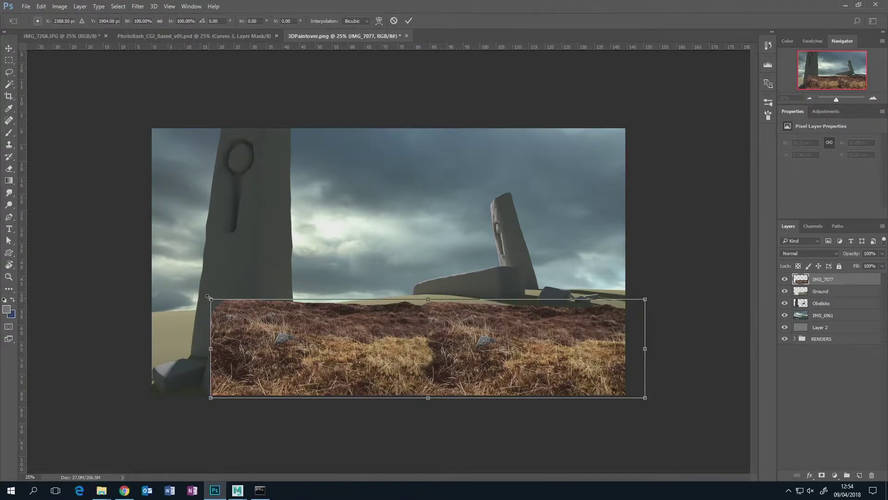
click(882, 254)
drag(871, 265, 859, 264)
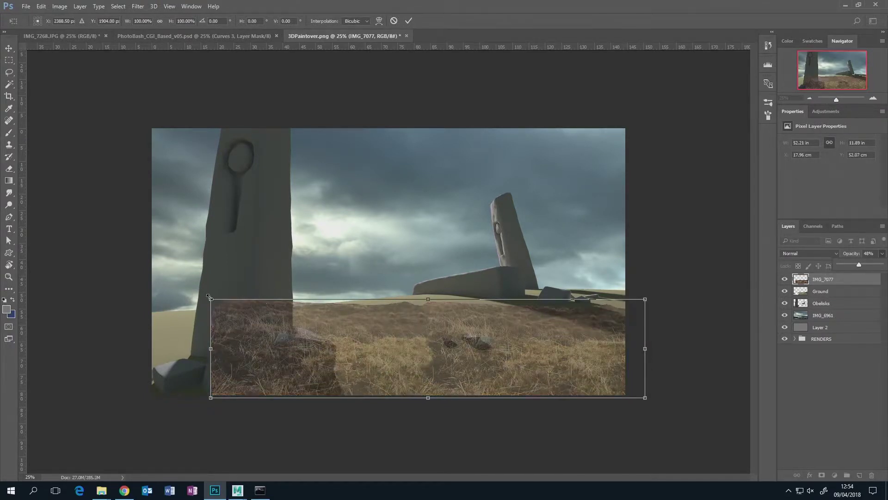
drag(208, 296, 136, 289)
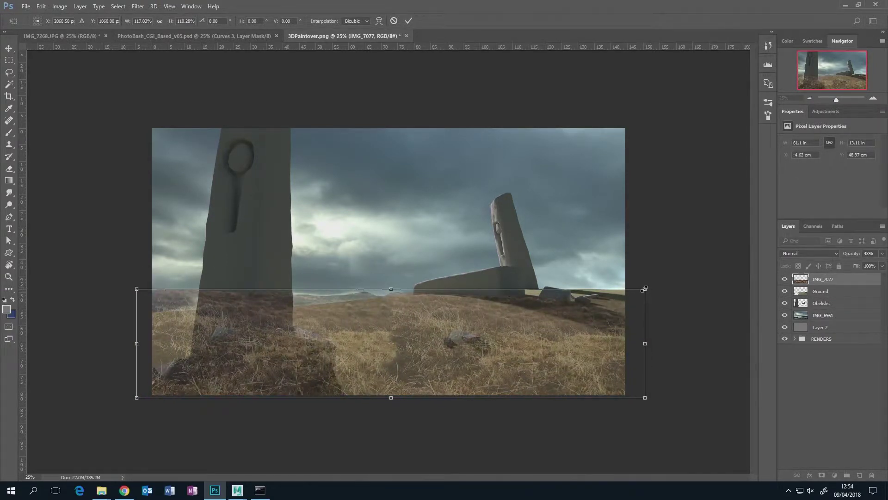
drag(644, 288, 656, 278)
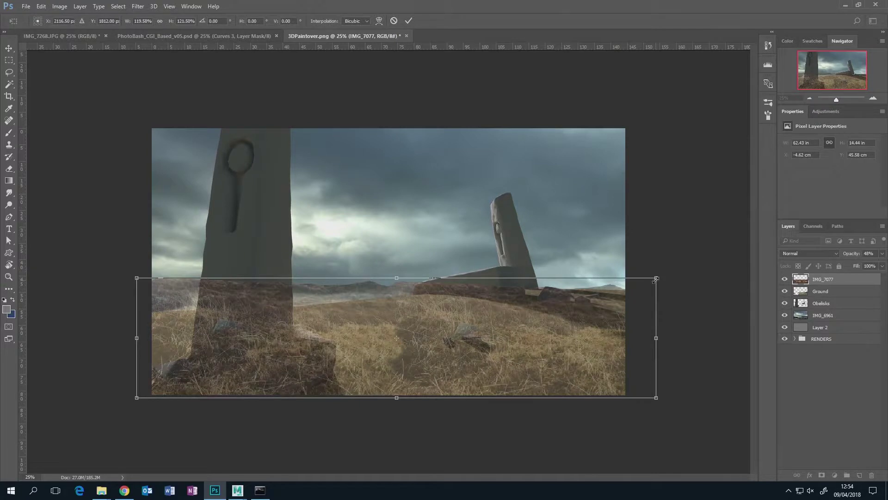
drag(656, 278, 661, 277)
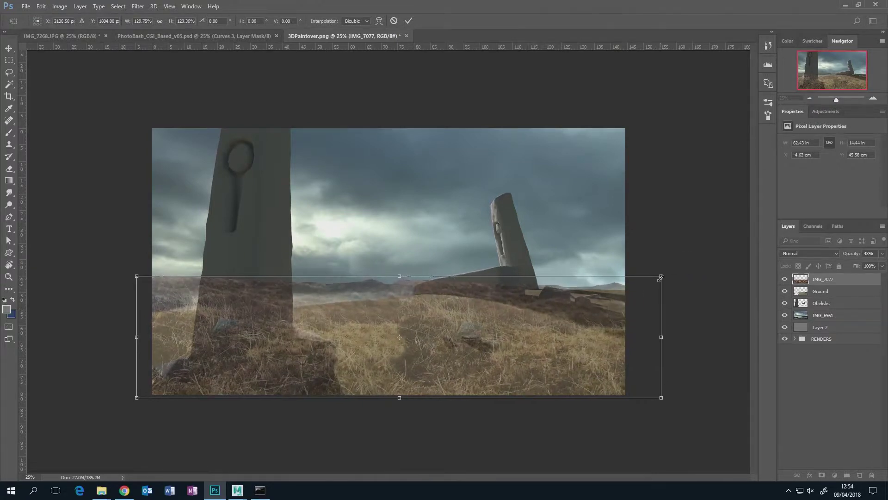
Step: Warp the IMG_7077 grass so its upper edge and texture follow the curve of the rendered hill, and apply the transform
right_click(457, 320)
click(468, 388)
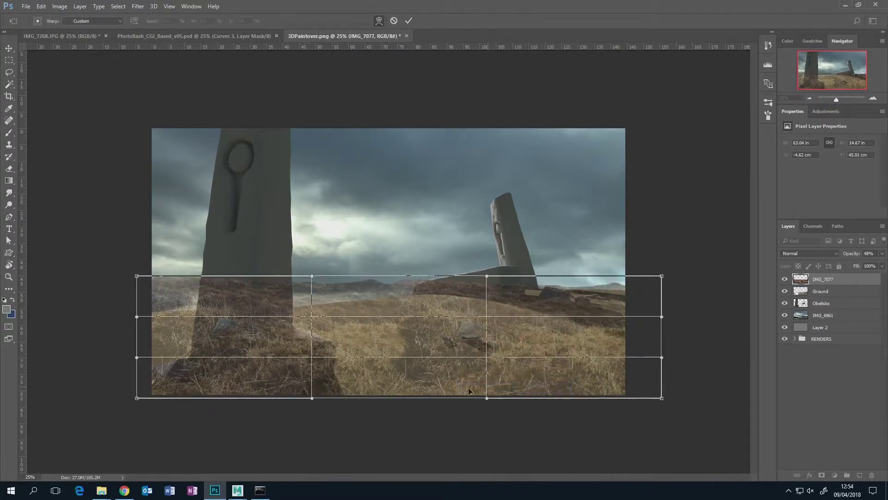
mouse_move(176, 298)
mouse_down()
mouse_move(177, 318)
mouse_move(168, 306)
mouse_up()
drag(209, 355, 207, 349)
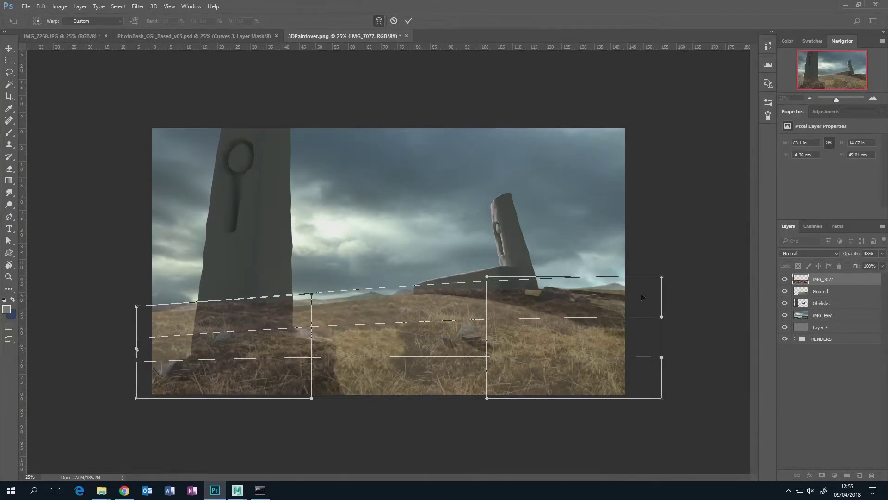
drag(642, 297, 615, 295)
drag(465, 295, 465, 296)
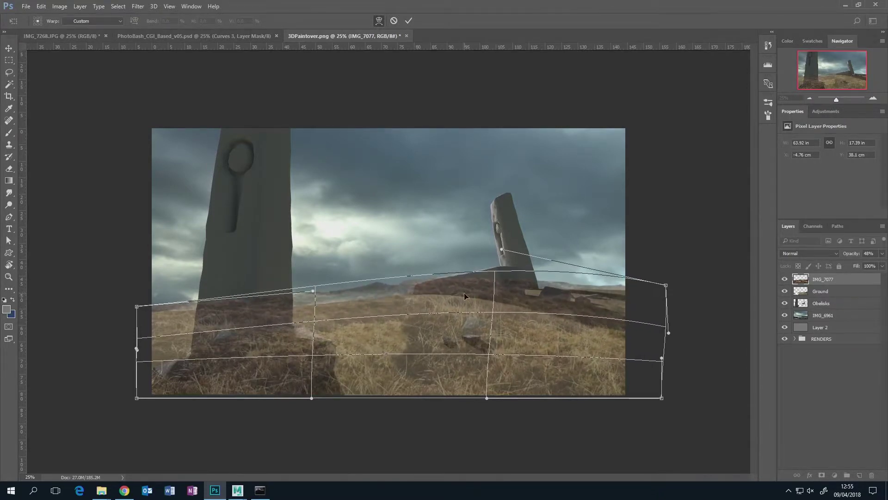
drag(373, 364, 377, 368)
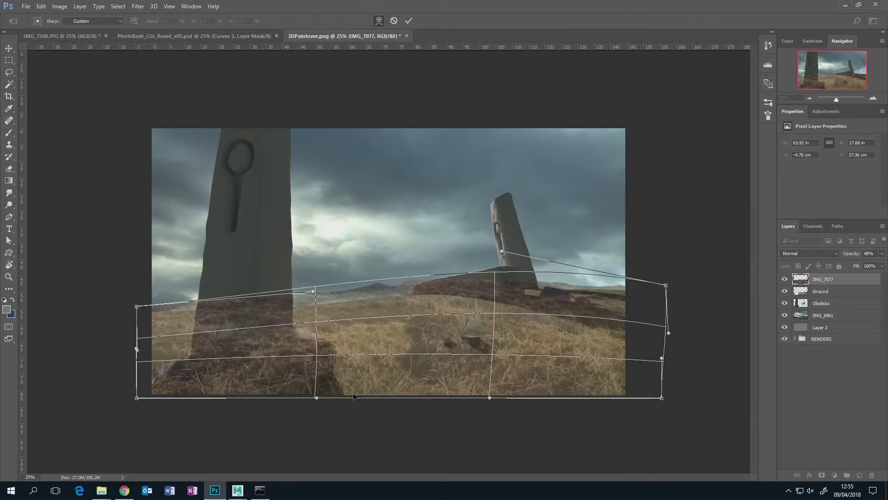
drag(288, 341, 289, 338)
drag(278, 380, 280, 378)
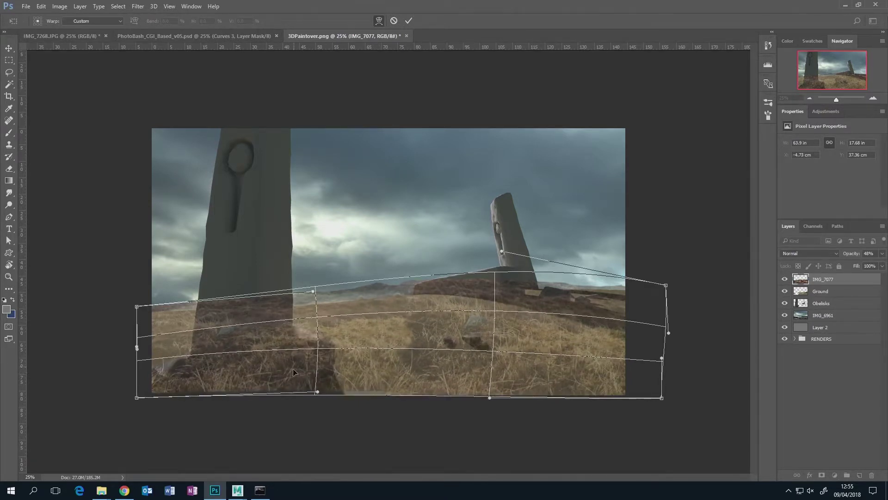
drag(583, 348, 584, 349)
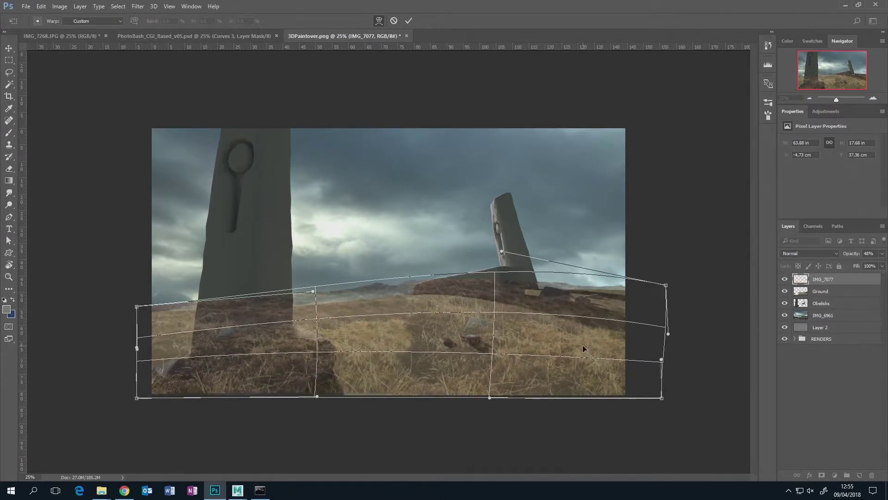
key(Return)
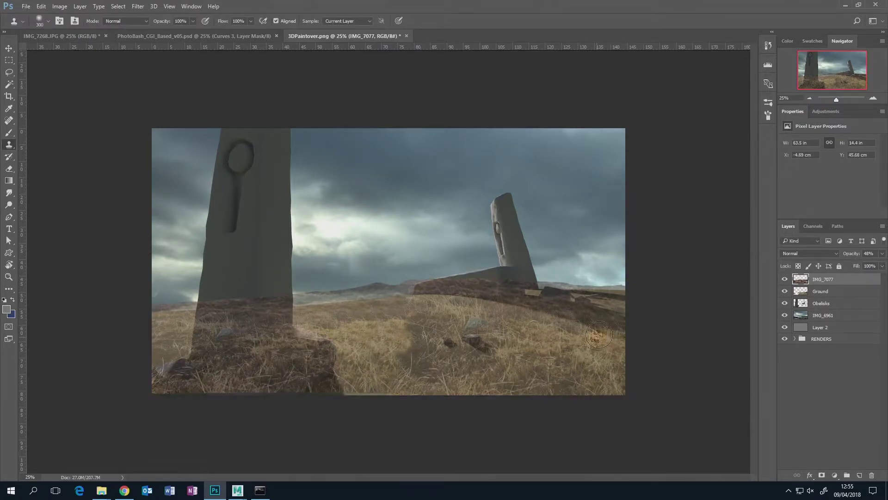
Step: Set the IMG_7077 layer's opacity to 100% and sample its grass near the dark patch with the Clone Stamp
click(882, 253)
click(880, 264)
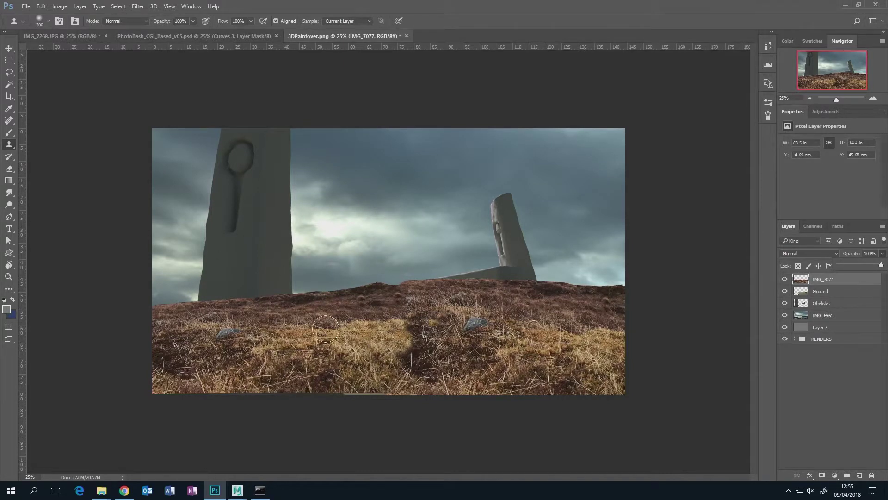
alt+click(409, 350)
Step: Load the Ground layer's pixels as a selection and add it as a layer mask to the IMG_7077 grass
click(785, 279)
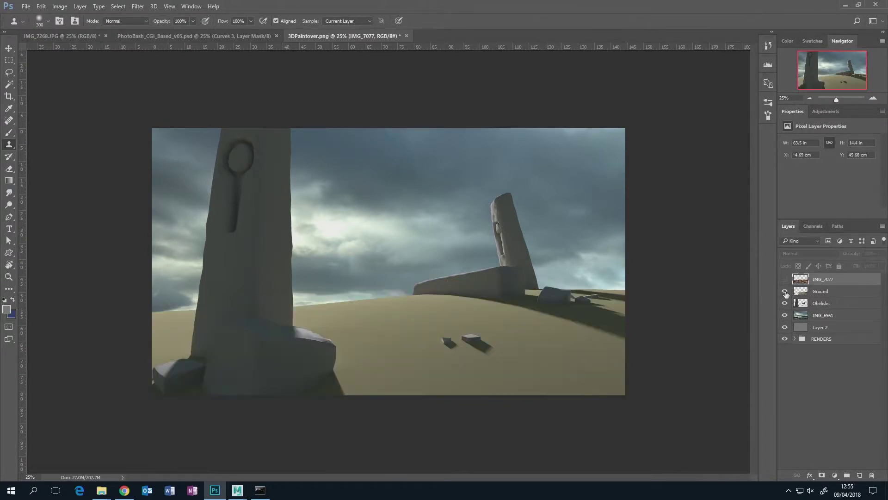
click(803, 295)
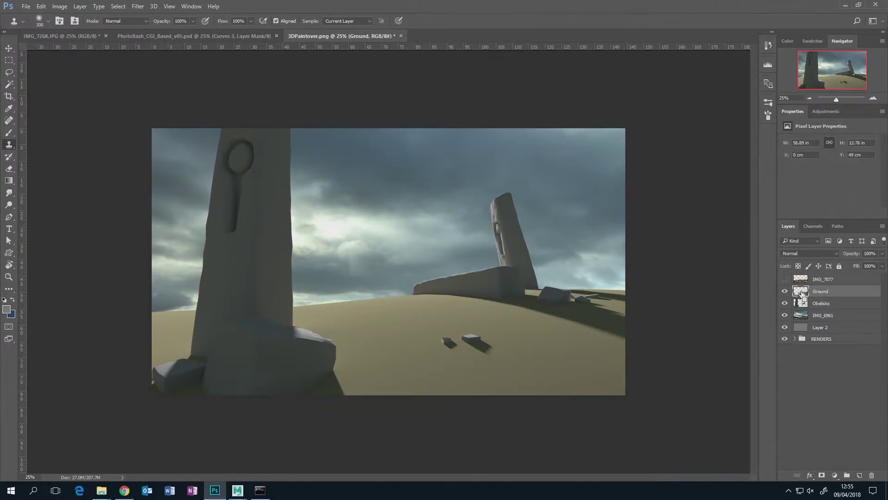
ctrl+click(803, 295)
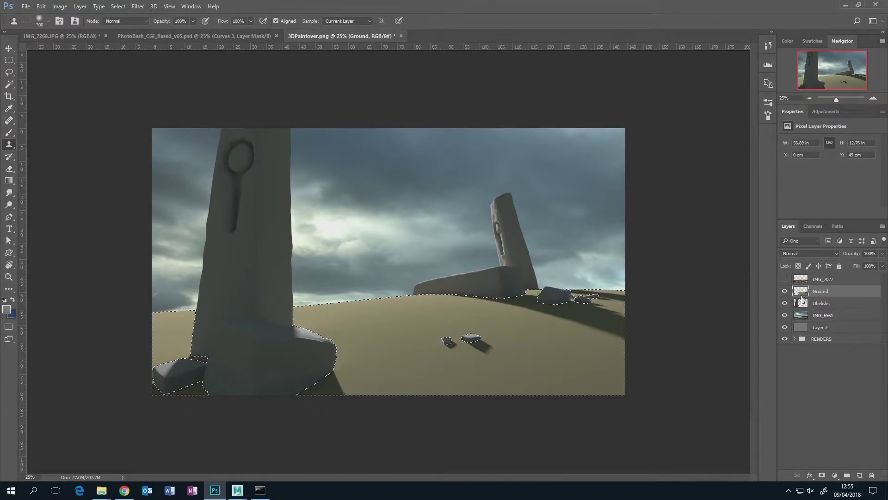
click(496, 319)
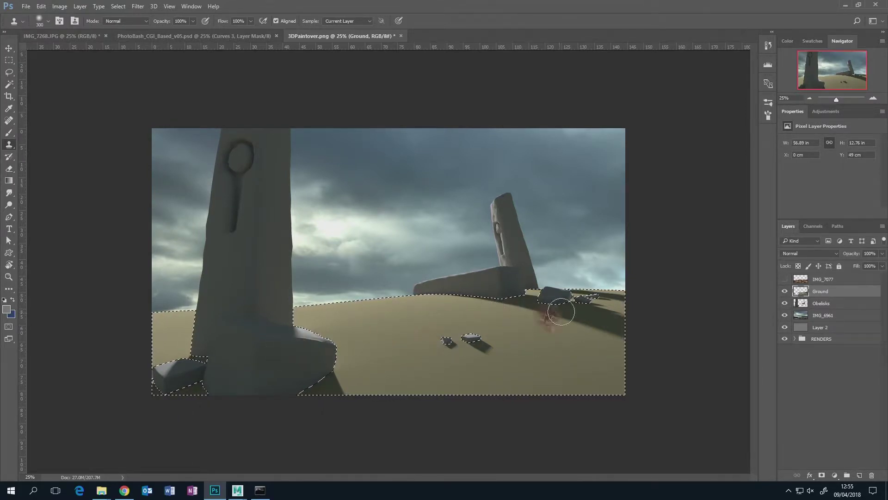
click(785, 278)
click(800, 279)
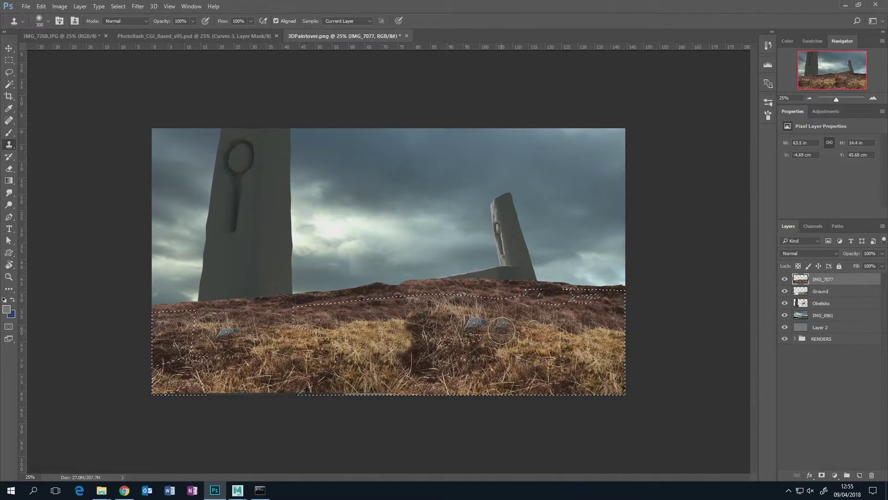
click(822, 475)
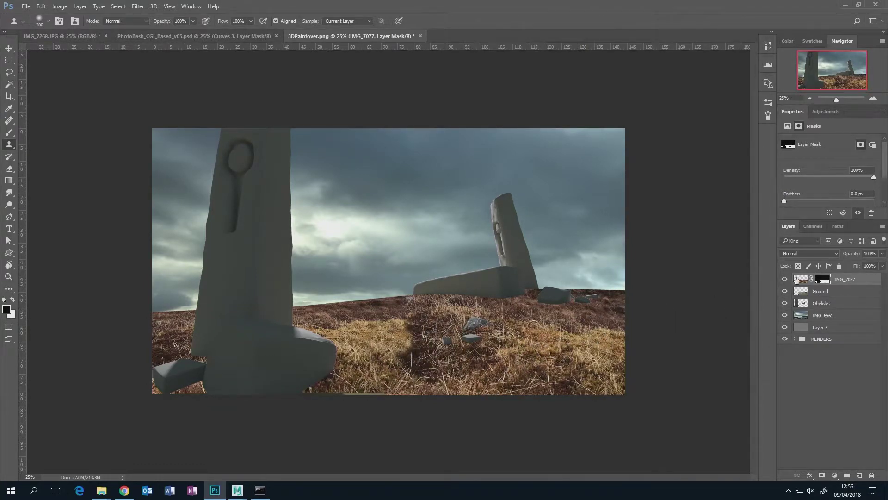
Step: Darken the IMG_7077 grass image with Curves by lowering the white point's output to 212
click(798, 279)
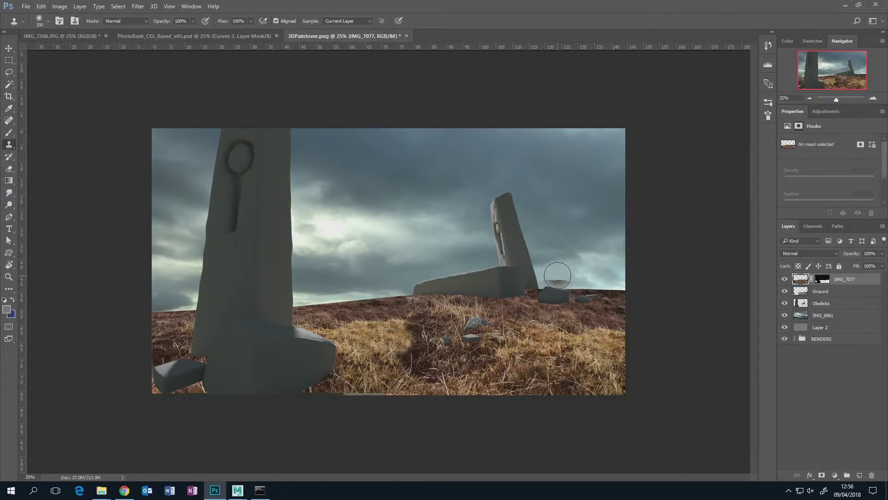
key(ctrl+m)
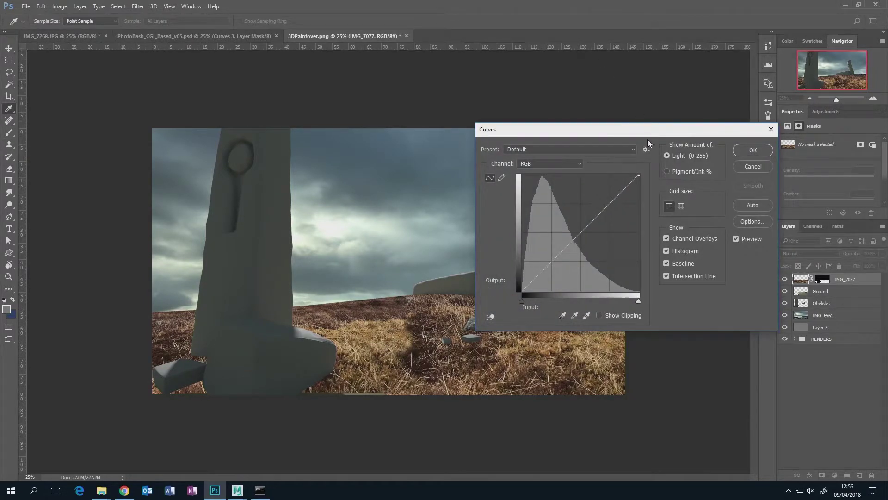
drag(647, 134, 684, 50)
drag(676, 89, 677, 109)
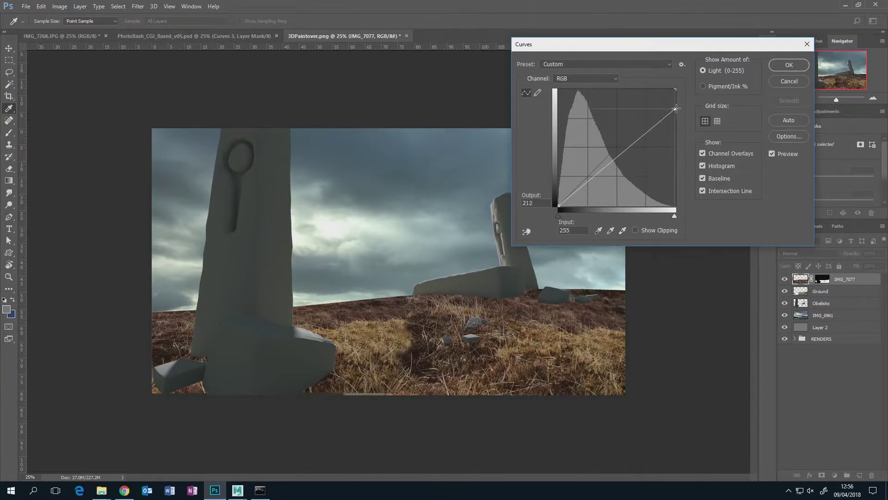
click(788, 66)
key(s)
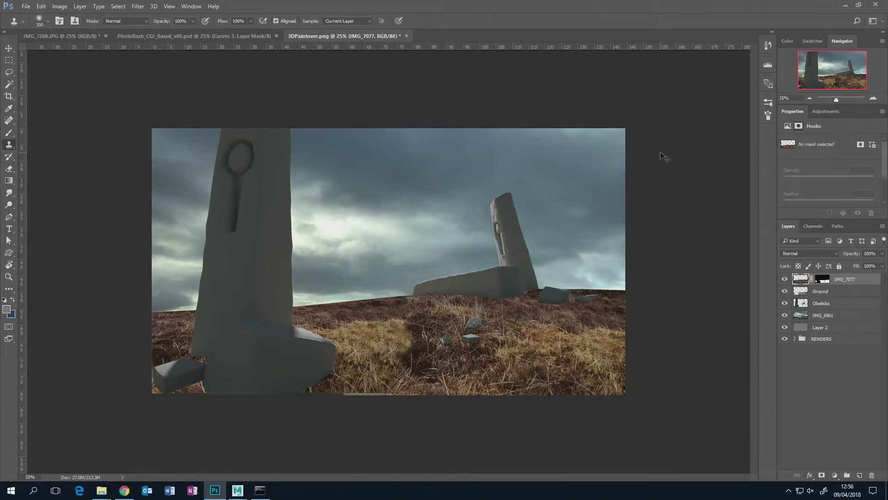
Step: Shift the hue of the IMG_7077 grass slightly to the positive side with Hue/Saturation
key(ctrl+u)
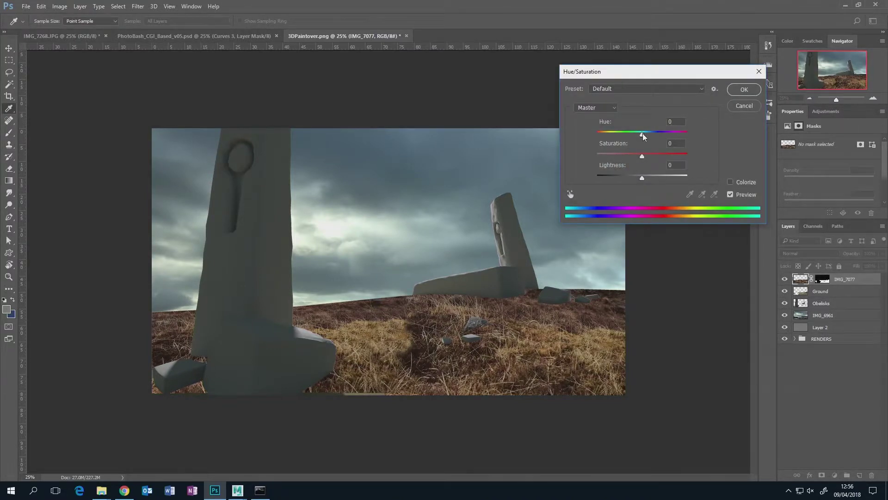
drag(642, 136, 647, 137)
drag(644, 134, 646, 139)
click(744, 89)
key(s)
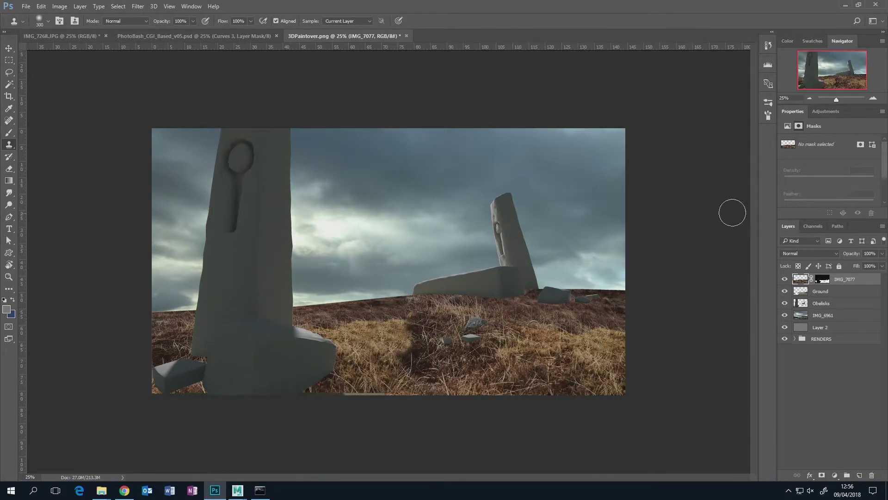
Step: Inspect the IMG_7077 layer mask on its own and return to the full image
click(822, 280)
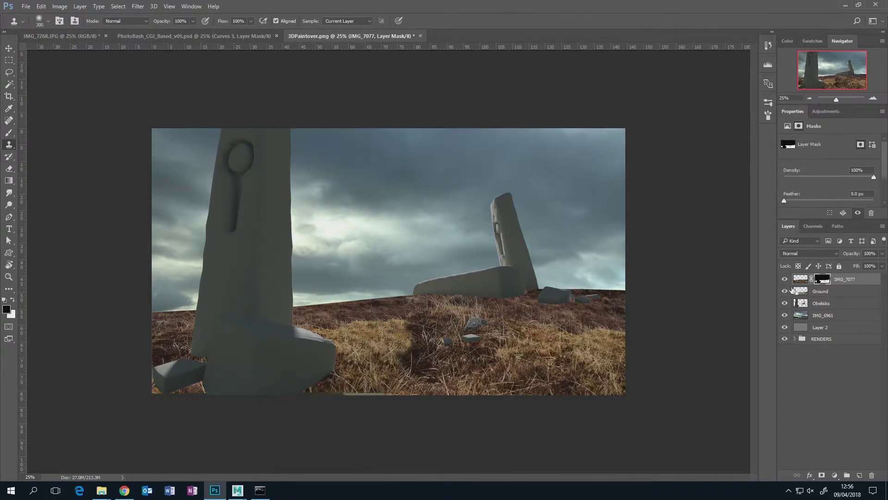
alt+click(823, 281)
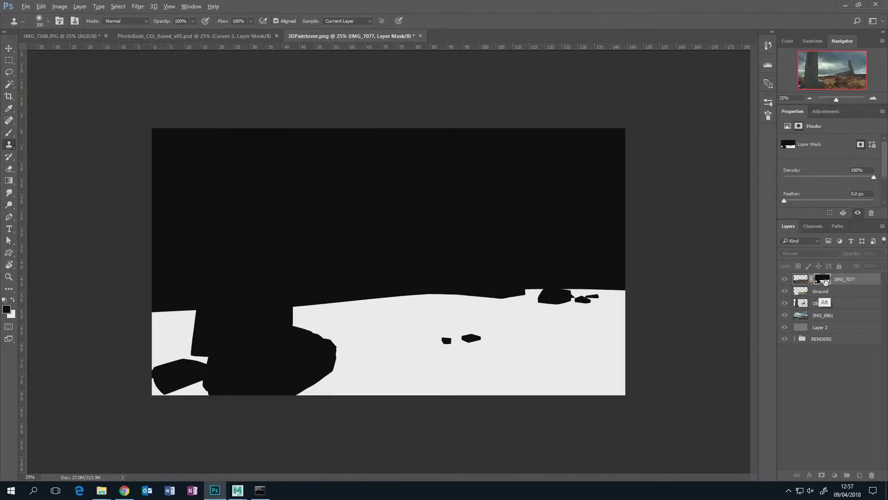
alt+click(822, 281)
click(797, 280)
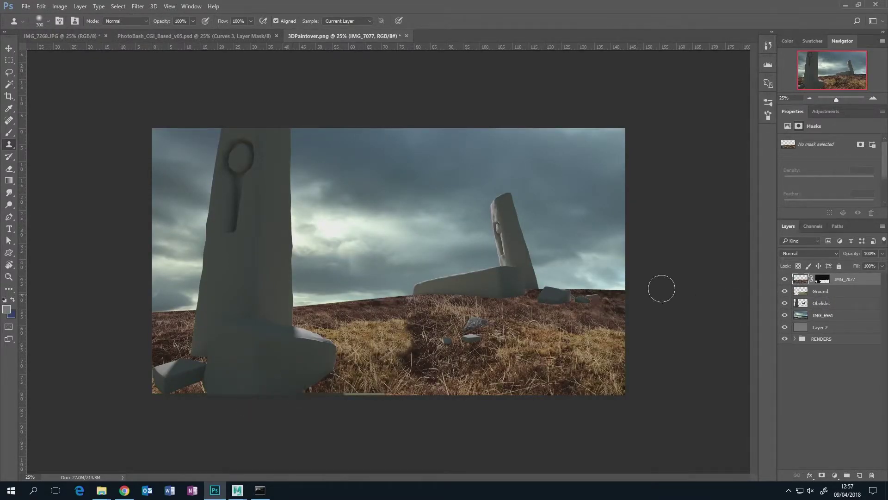
Step: Target the IMG_7077 layer mask and pick the 150 px textured splatter brush preset for the Clone Stamp
click(823, 279)
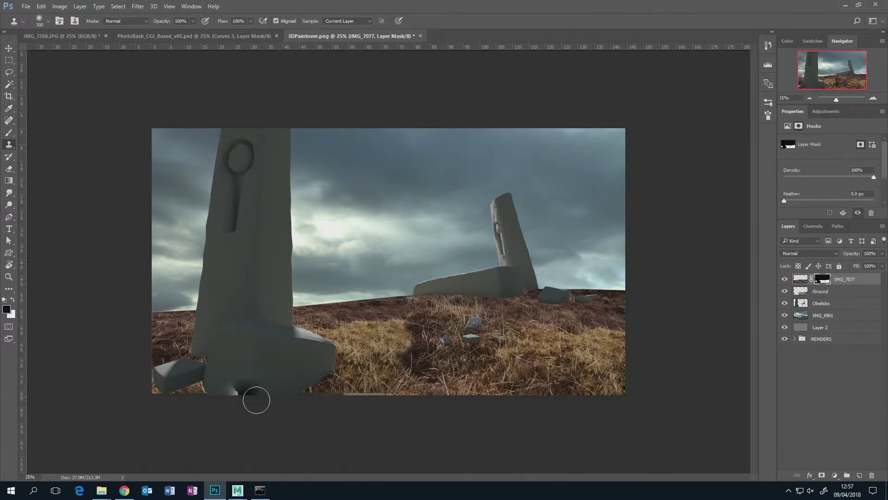
click(767, 103)
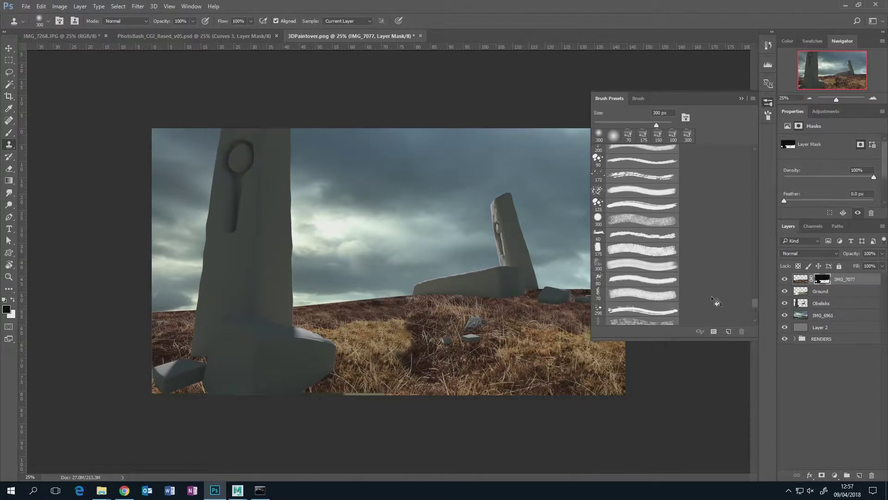
mouse_move(753, 301)
mouse_down()
mouse_move(757, 312)
mouse_move(746, 284)
mouse_up()
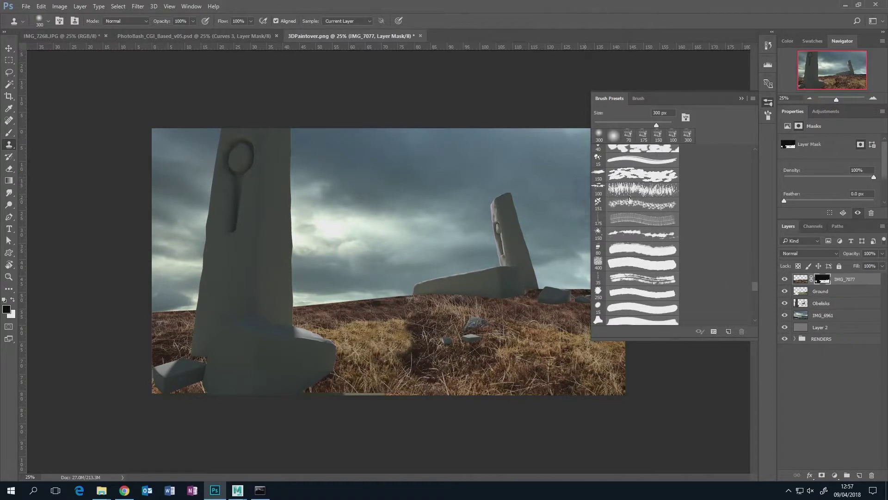
click(641, 235)
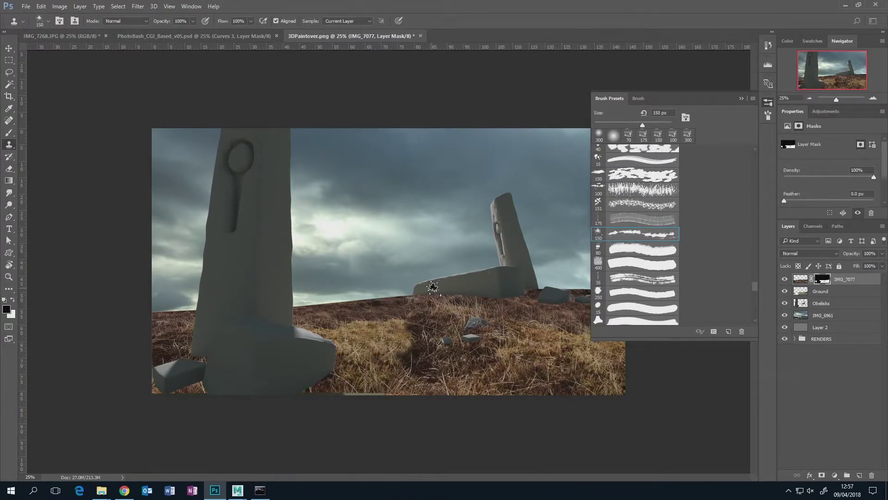
click(742, 99)
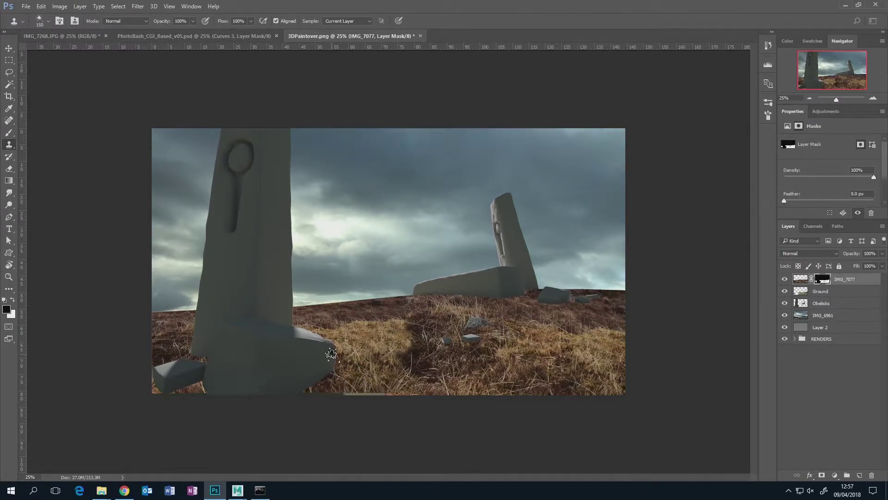
Step: Try to paint grass back with white along the large obelisk's base using the Clone Stamp
key(x)
click(358, 362)
drag(326, 377, 316, 382)
click(823, 293)
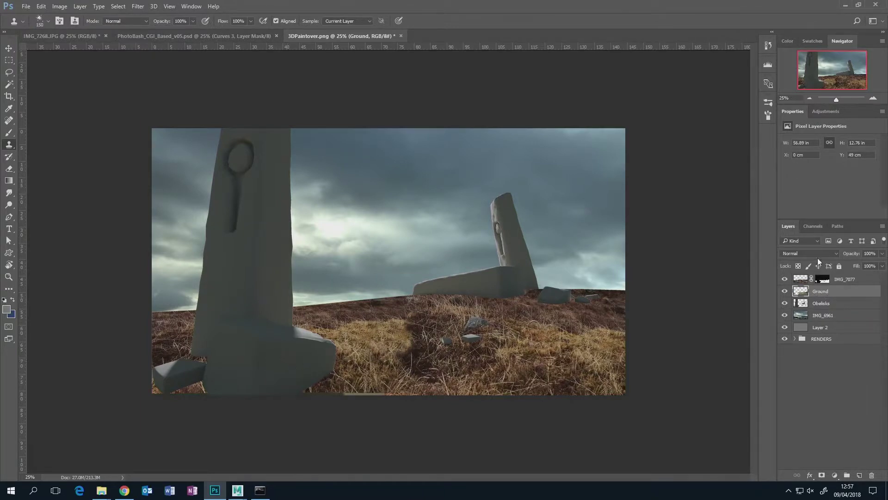
Step: Paint white on the IMG_7077 mask with a 200 px textured Brush so grass overlaps the bases of the obelisks and rocks
click(823, 277)
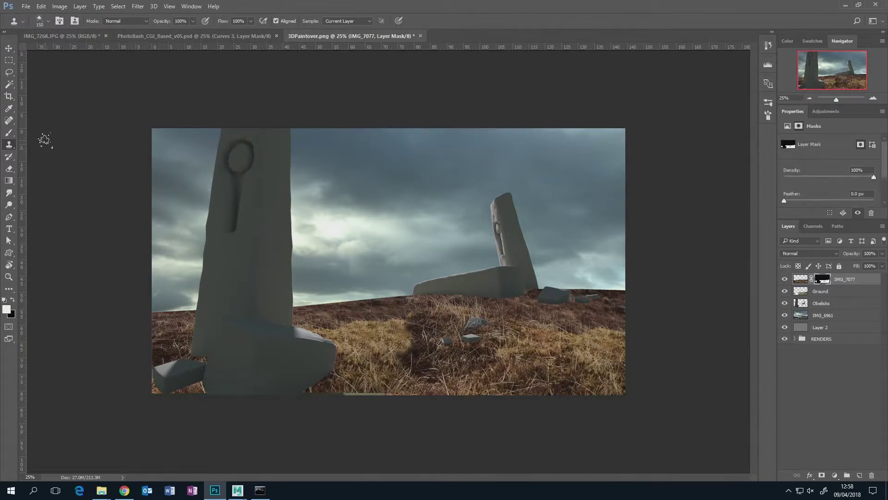
click(9, 133)
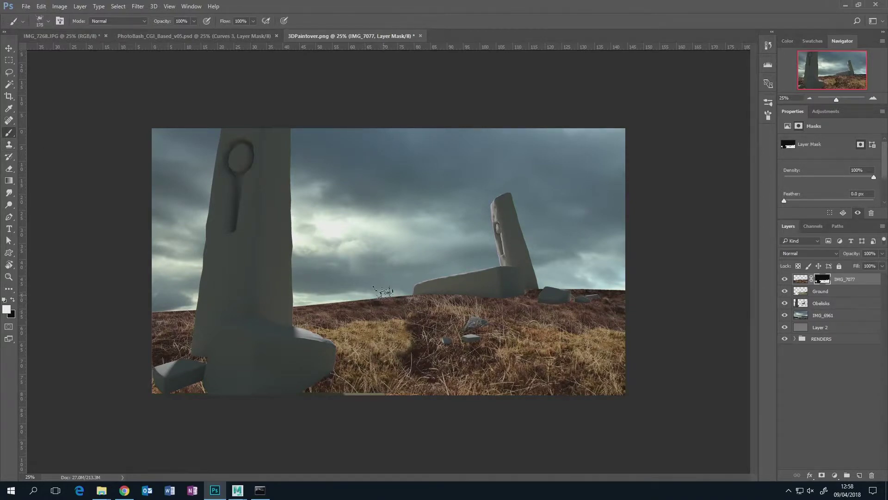
key(bracketright)
drag(304, 392, 329, 383)
mouse_move(185, 391)
mouse_down()
mouse_move(191, 388)
mouse_move(178, 388)
mouse_move(194, 388)
mouse_move(158, 393)
mouse_move(191, 383)
mouse_up()
drag(362, 348, 337, 361)
mouse_move(511, 283)
mouse_down()
mouse_move(476, 310)
mouse_move(514, 295)
mouse_move(554, 304)
mouse_move(534, 333)
mouse_move(497, 305)
mouse_move(523, 298)
mouse_move(510, 297)
mouse_up()
mouse_move(260, 388)
mouse_down()
mouse_move(183, 388)
mouse_move(206, 358)
mouse_move(199, 378)
mouse_move(152, 383)
mouse_up()
Step: Add a Solid Color fill layer in muted blue #507298 above the IMG_7077 layer
click(801, 278)
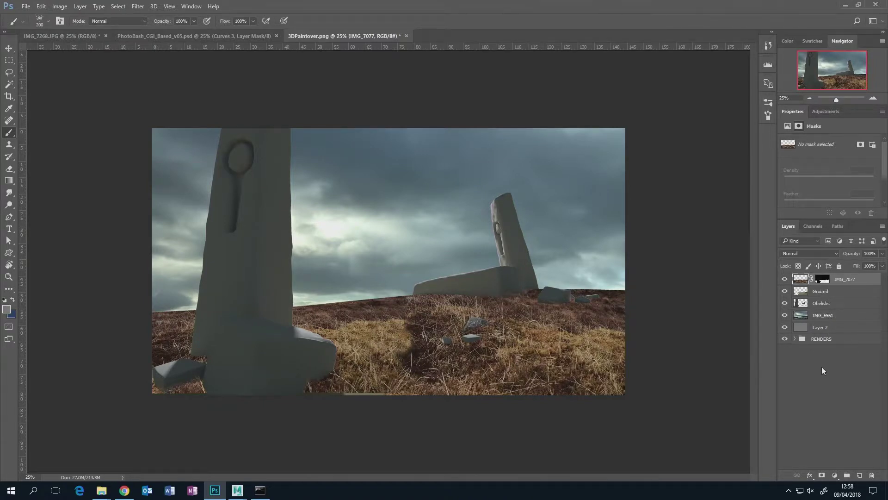
click(834, 475)
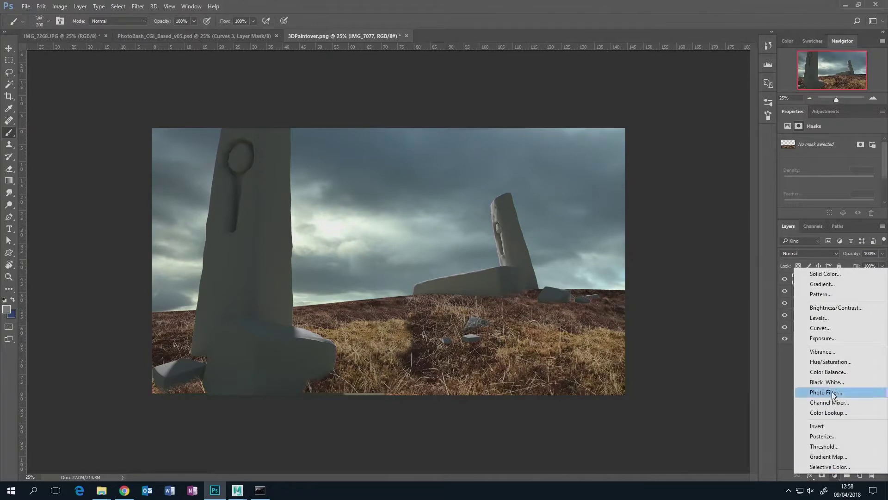
click(825, 273)
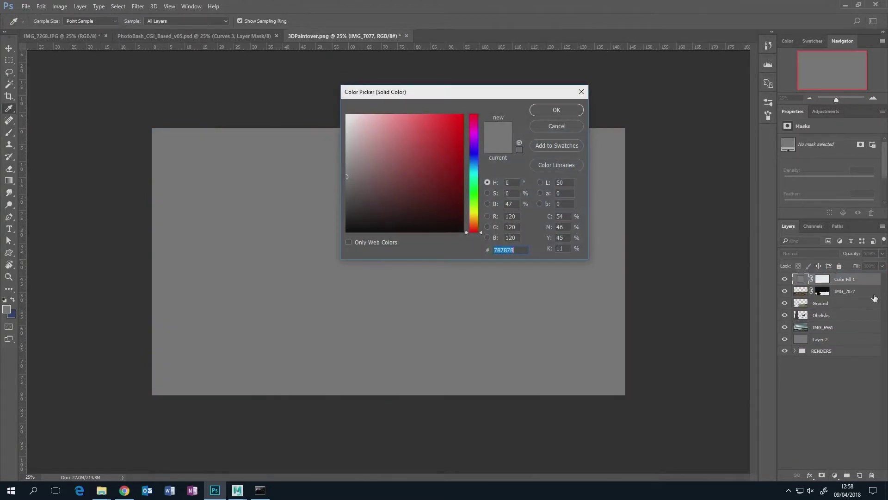
drag(473, 181, 473, 162)
click(402, 161)
drag(401, 161, 401, 162)
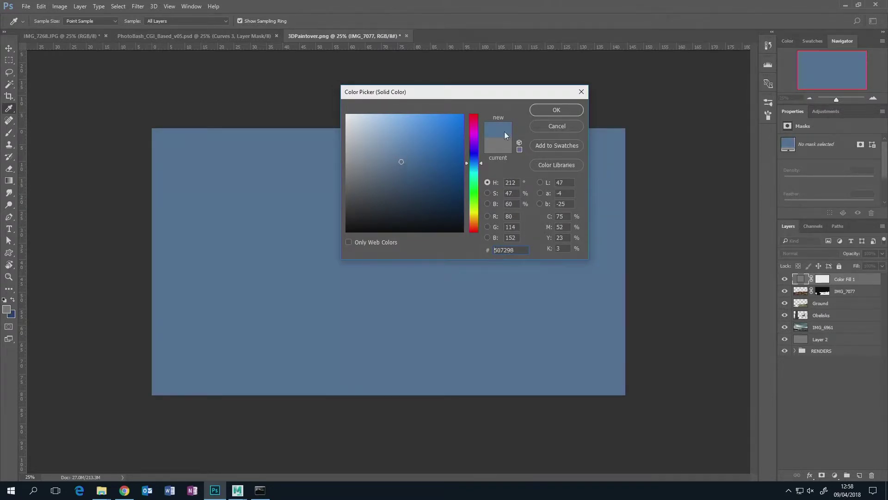
click(552, 110)
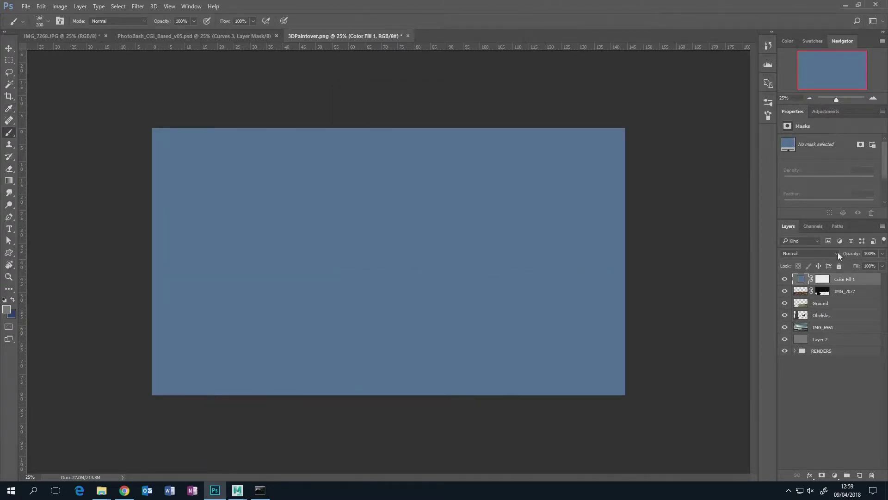
Step: Set the blue fill layer's blend mode to Multiply and clip it to the IMG_7077 grass layer
click(838, 254)
click(801, 284)
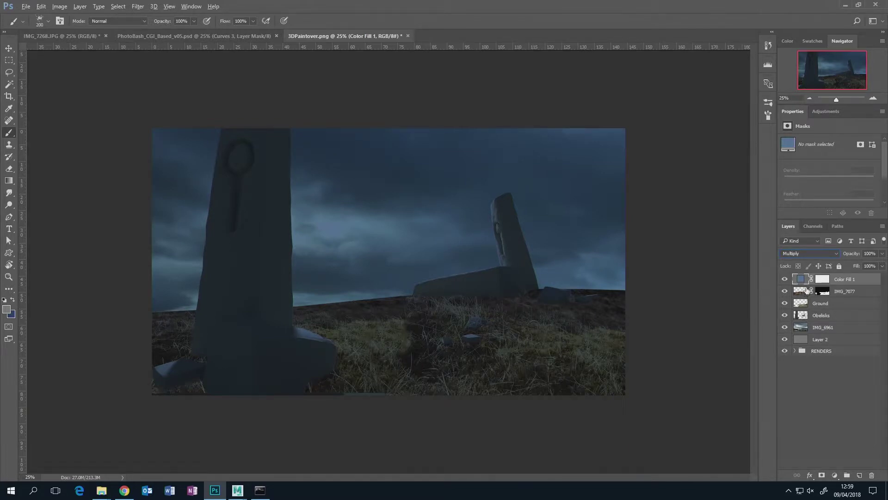
drag(806, 290, 832, 285)
alt+click(831, 284)
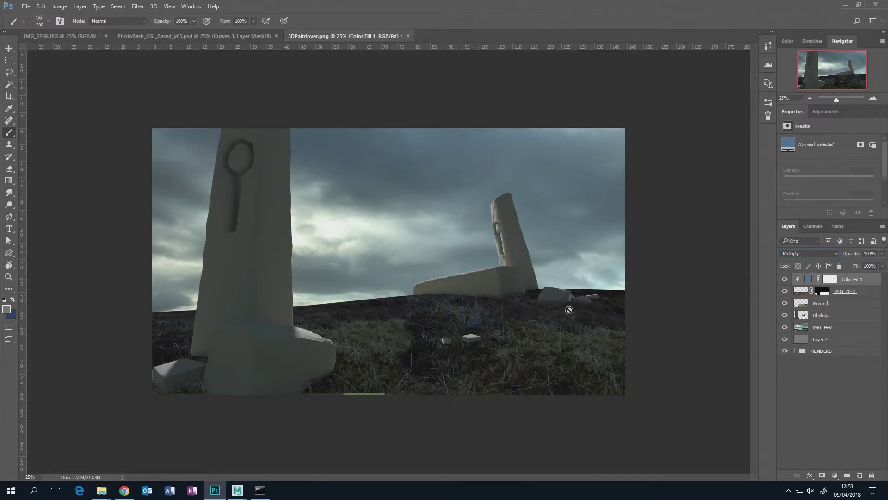
Step: Show only the middle 3DPaintover shadow render in the RENDERS group and select its whole canvas
click(795, 352)
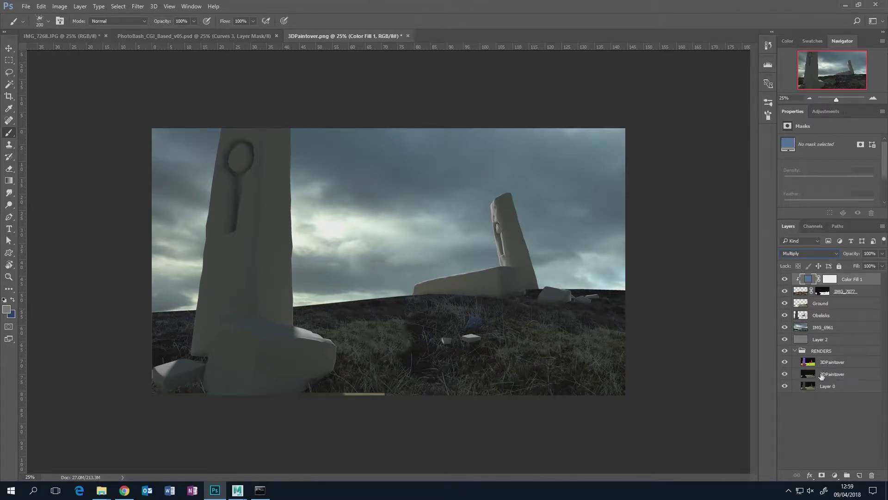
alt+click(785, 375)
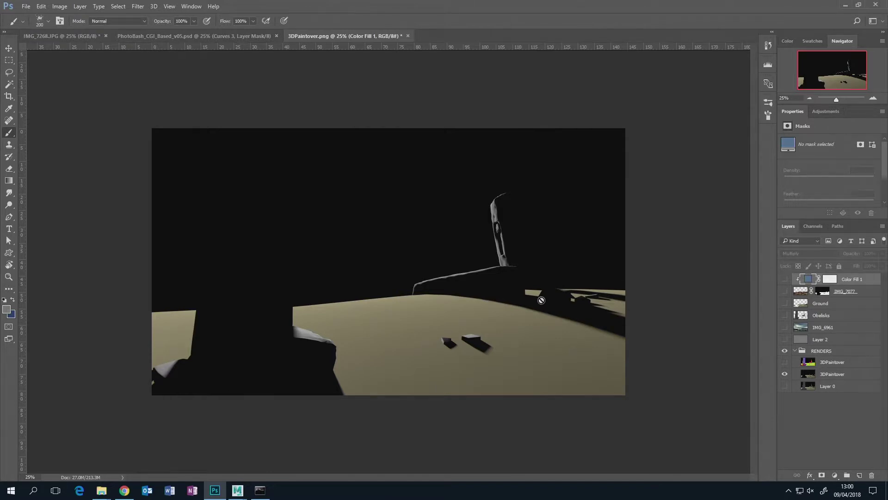
click(822, 377)
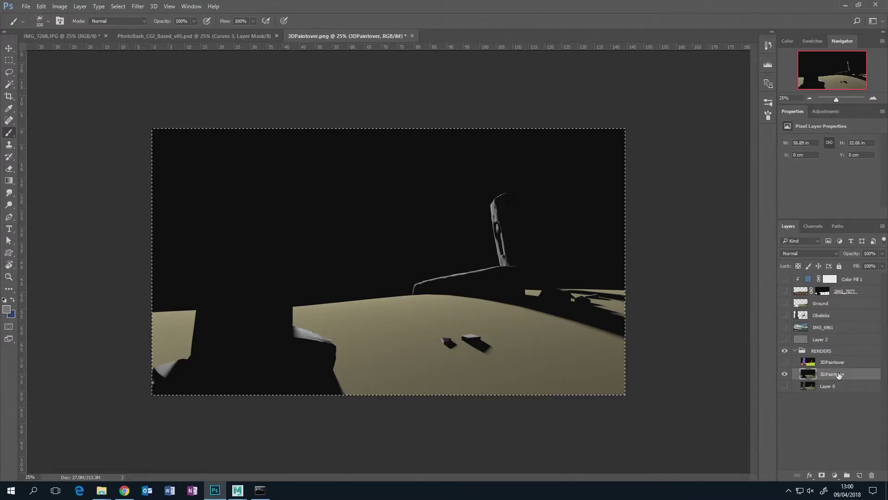
Step: Create a new alpha channel and paste the copied shadow render into it
click(814, 225)
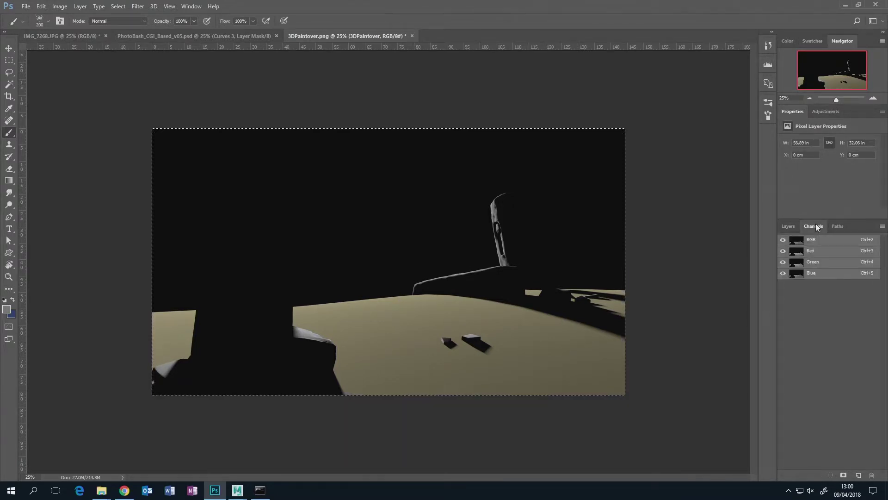
click(859, 475)
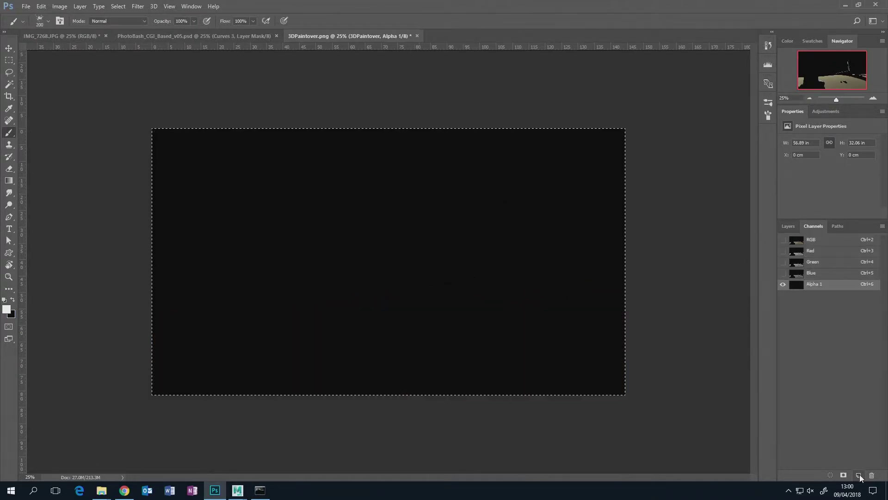
key(ctrl+v)
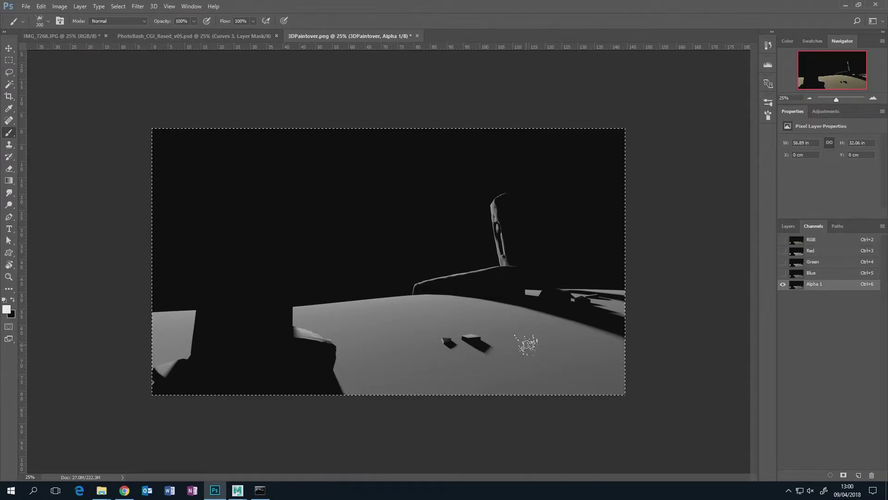
Step: Use Levels on Alpha 1 to push the lit areas to white and the shadows to black, then deselect
key(i)
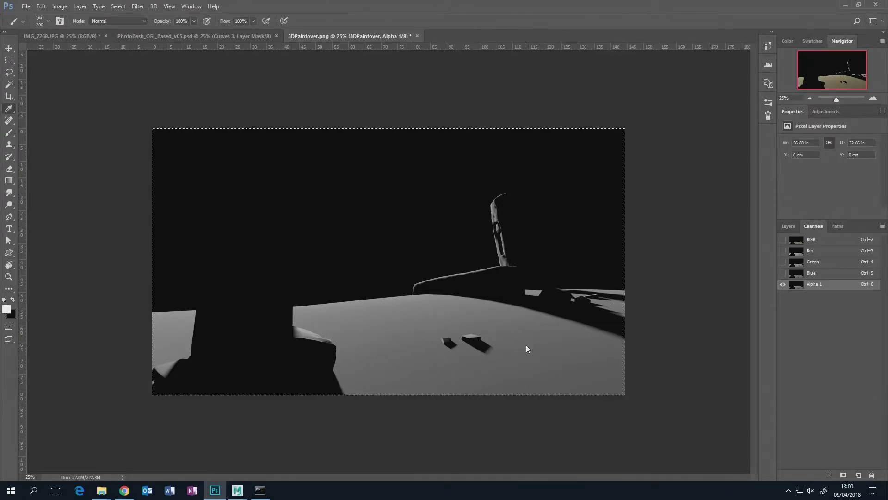
key(ctrl+l)
drag(594, 209, 673, 105)
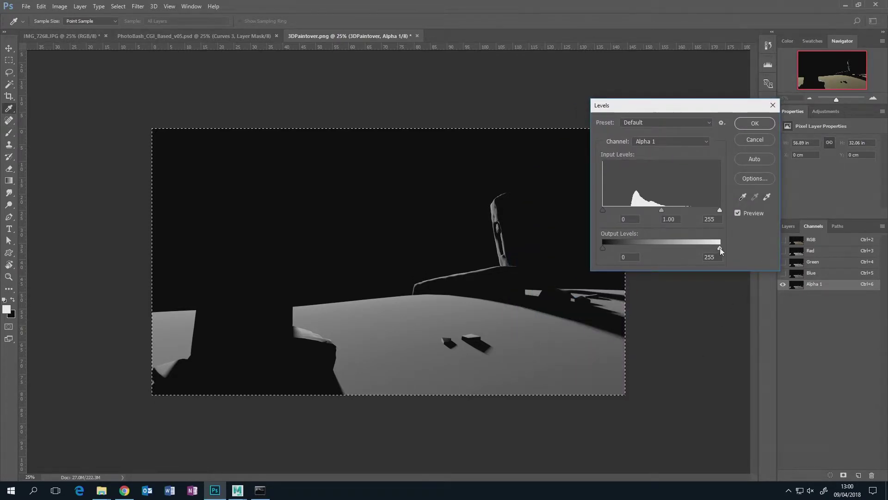
drag(719, 210, 629, 211)
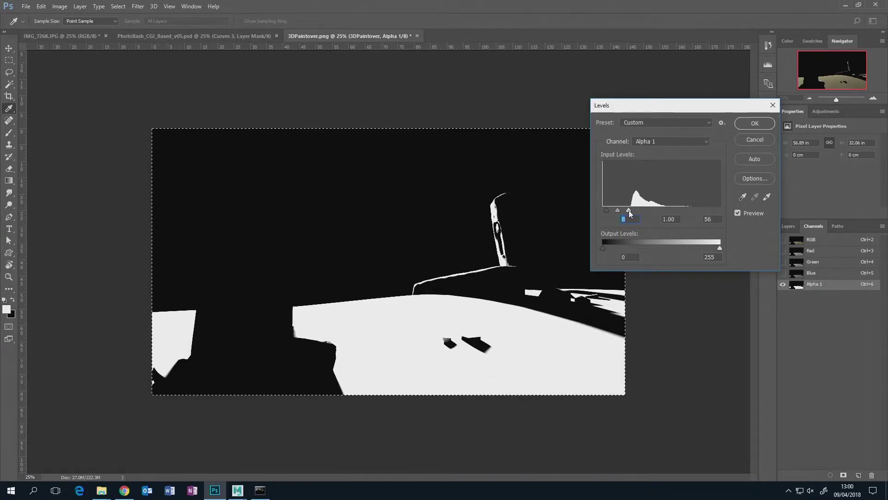
click(629, 211)
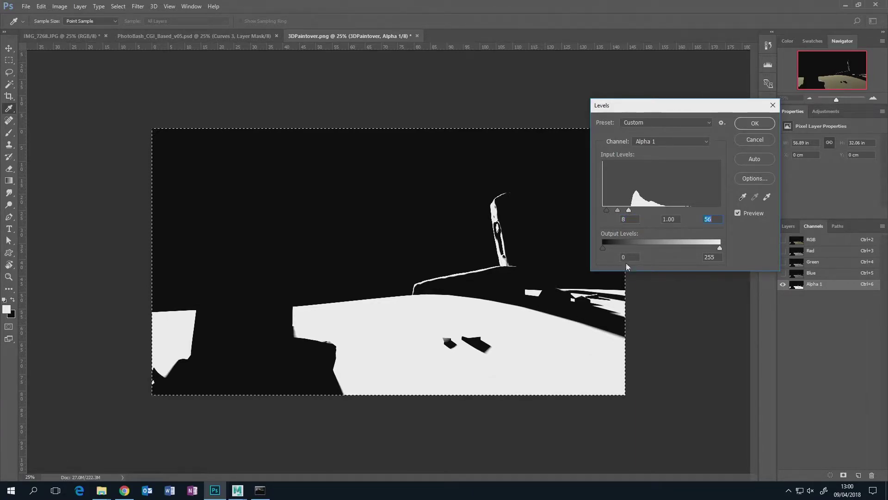
mouse_move(629, 210)
mouse_down()
mouse_move(600, 211)
mouse_move(620, 211)
mouse_up()
click(761, 123)
key(b)
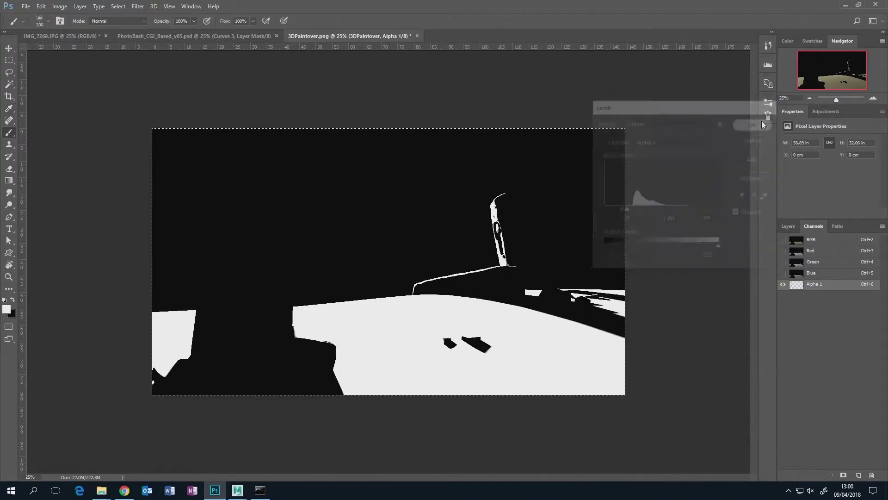
key(ctrl+d)
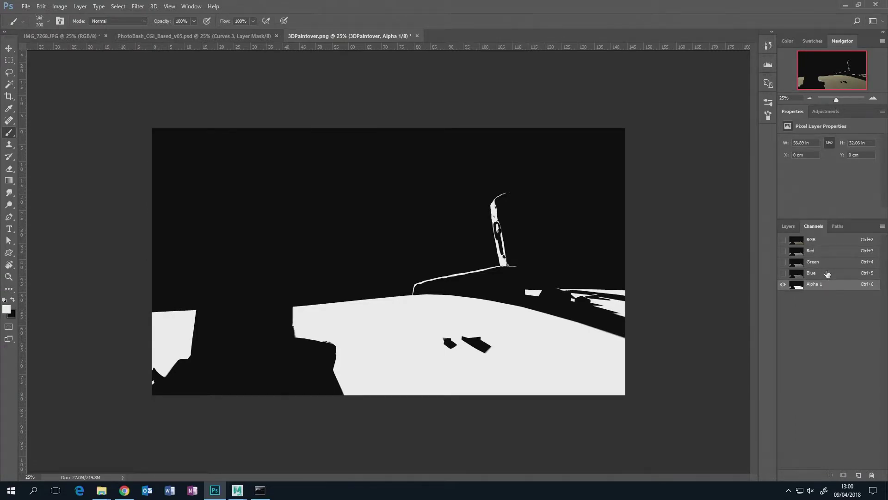
Step: Load Alpha 1 as a selection, return to the RGB composite and show all the layers again
ctrl+click(796, 286)
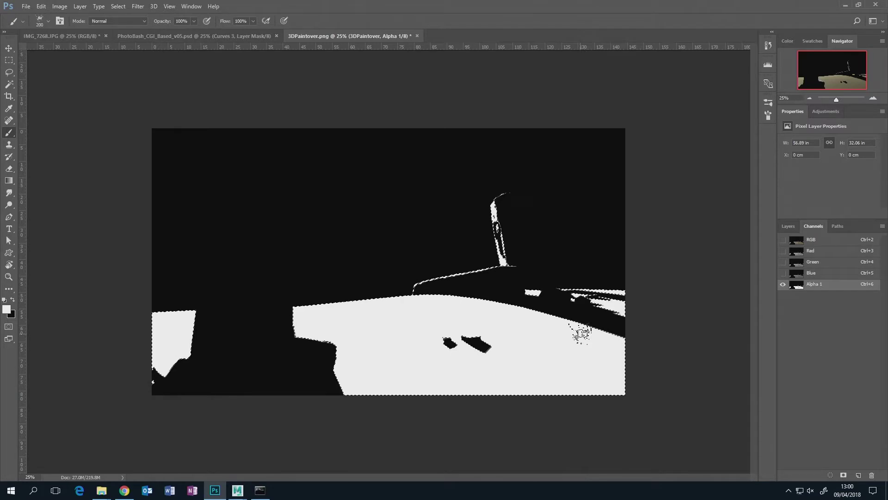
click(828, 241)
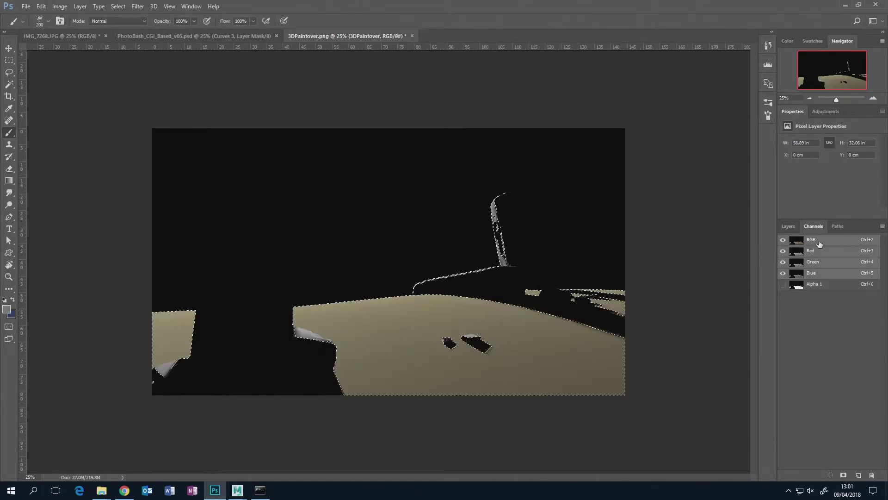
click(788, 227)
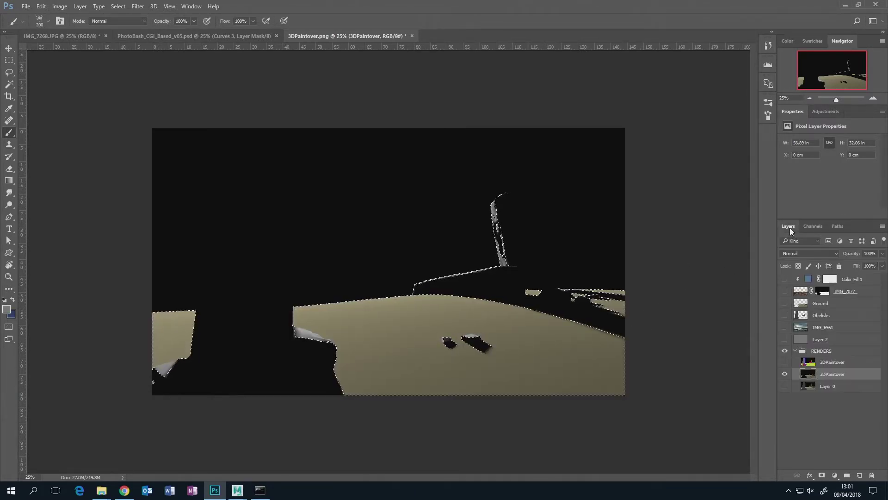
alt+click(785, 376)
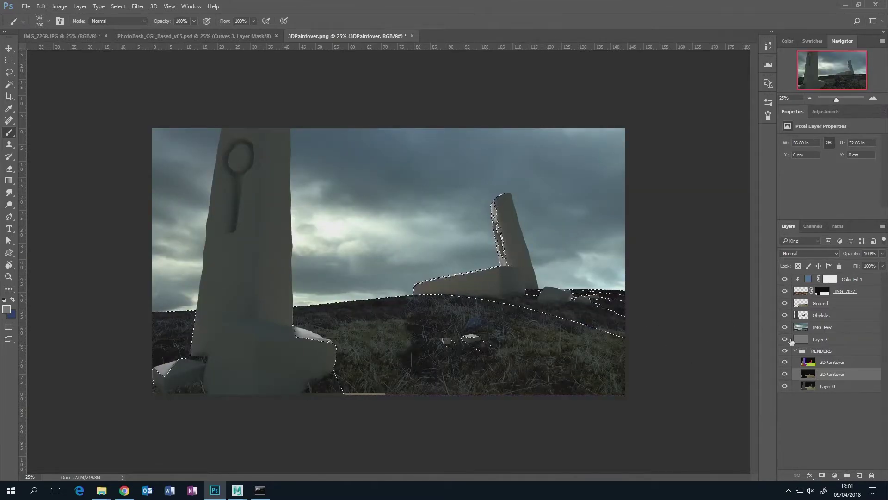
Step: Fill the selected lit areas with black on the Color Fill 1 mask, then deselect
click(830, 280)
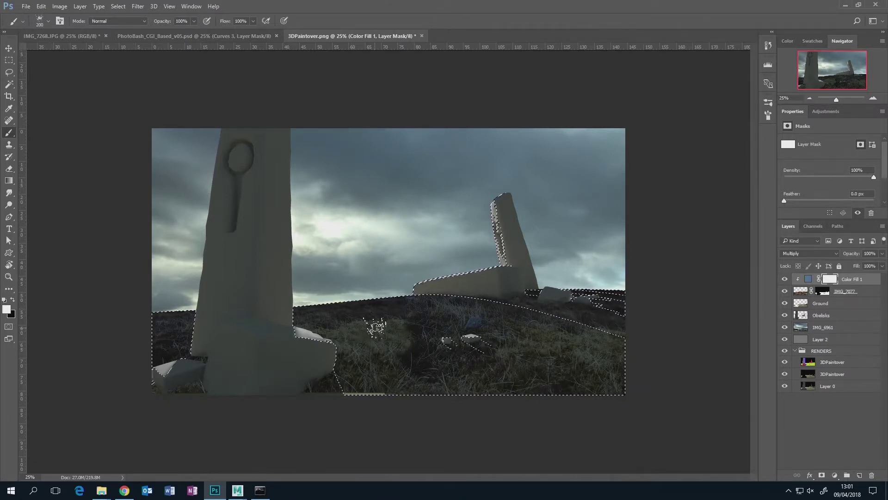
key(x)
key(x)
key(x)
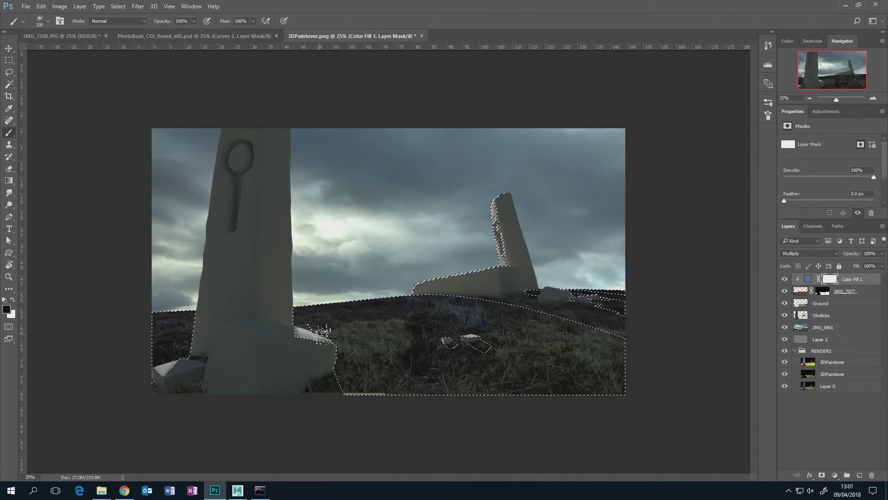
key(x)
key(x)
key(x)
key(x)
key(x)
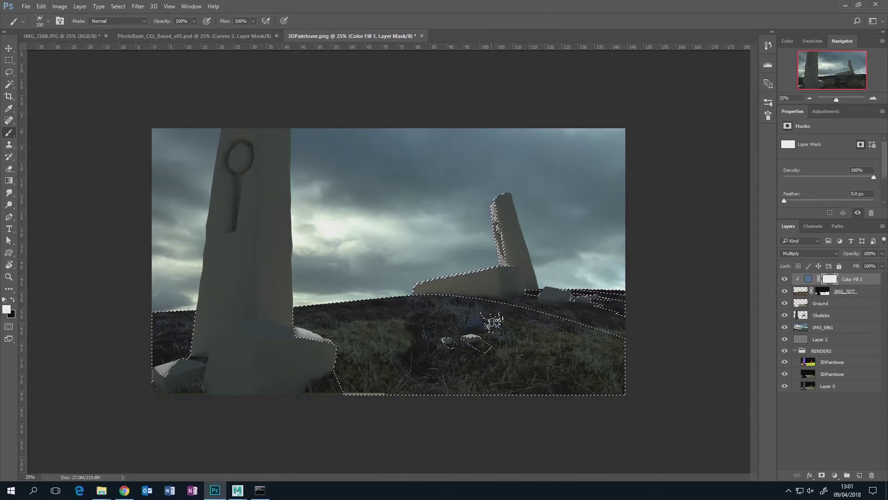
key(x)
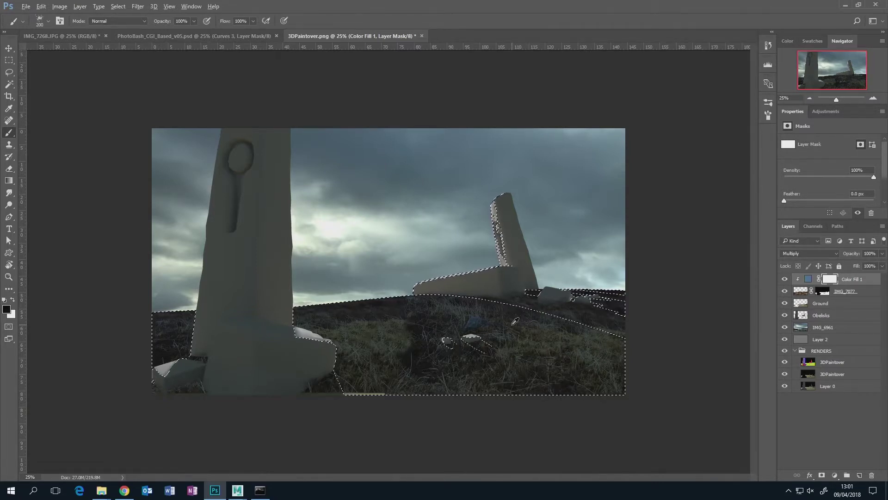
key(alt+BackSpace)
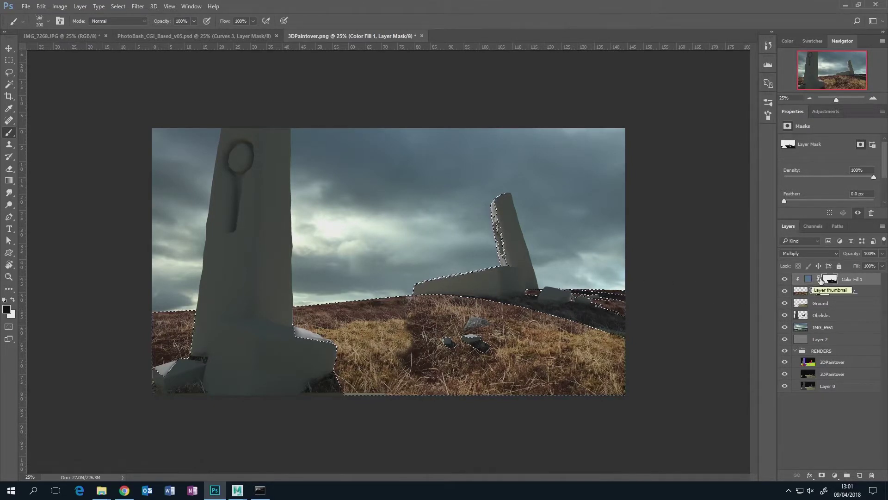
key(ctrl+d)
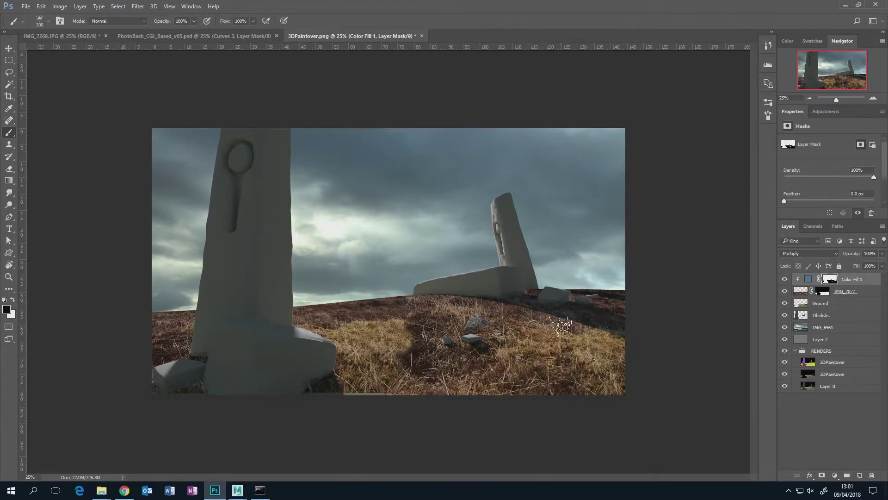
Step: Rename the Color Fill 1 layer as Shadows
click(809, 279)
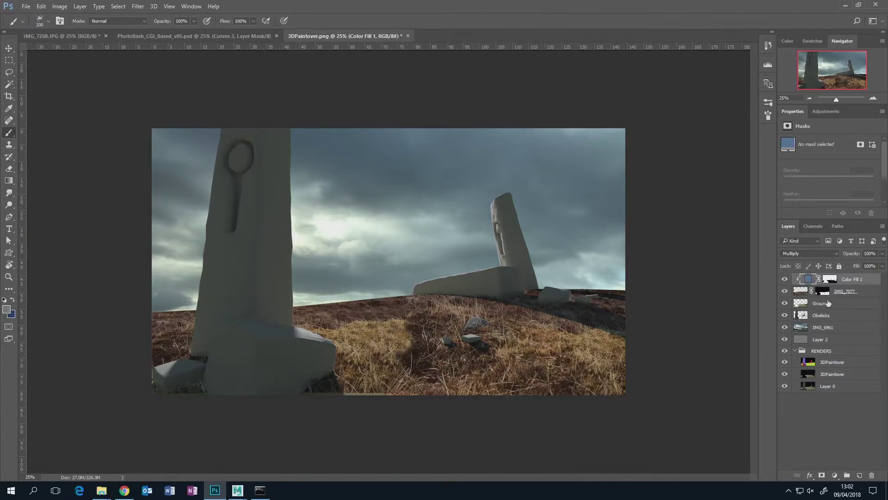
click(802, 293)
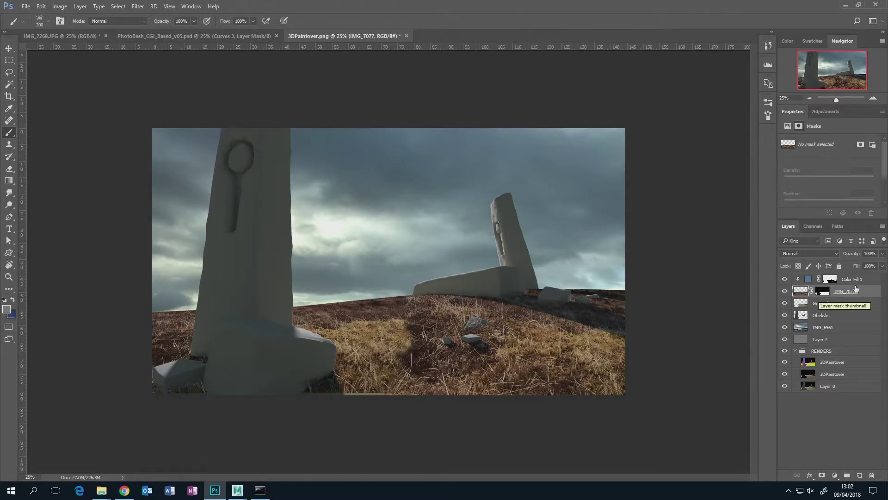
click(836, 279)
double_click(859, 280)
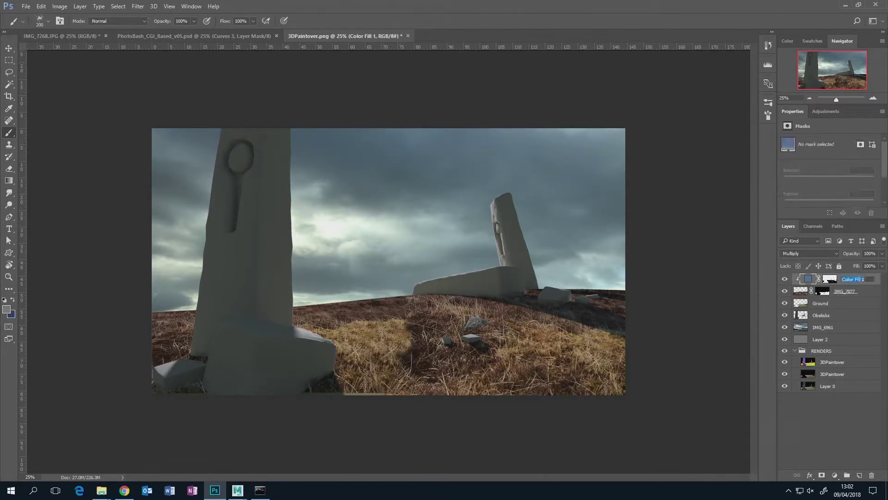
text(Shadows)
key(Return)
Step: Adjust the Shadows fill to a muted blue with a hue of 212° and set the layer opacity to 89%
double_click(808, 279)
drag(498, 97, 296, 88)
mouse_move(224, 136)
mouse_down()
mouse_move(235, 185)
mouse_move(190, 188)
mouse_move(207, 166)
mouse_up()
drag(272, 154, 272, 194)
mouse_move(206, 166)
mouse_down()
mouse_move(168, 173)
mouse_move(235, 189)
mouse_move(272, 223)
mouse_move(272, 154)
mouse_move(227, 164)
mouse_move(202, 150)
mouse_up()
click(254, 163)
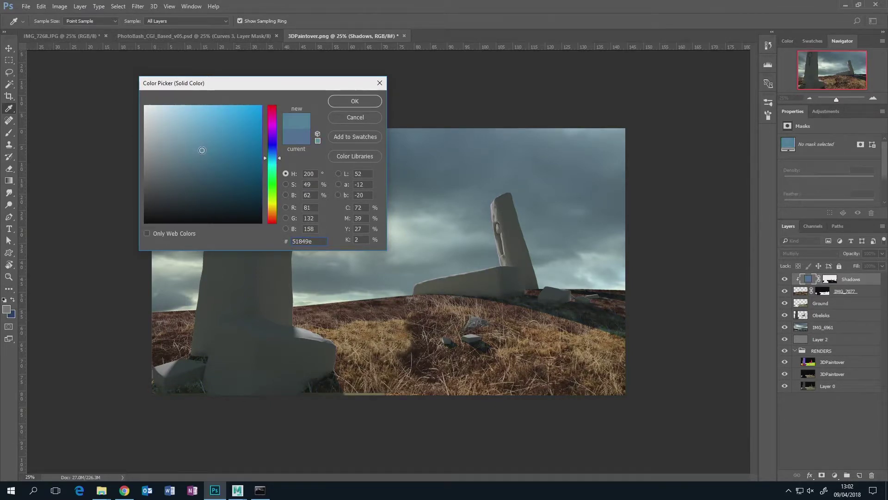
click(273, 154)
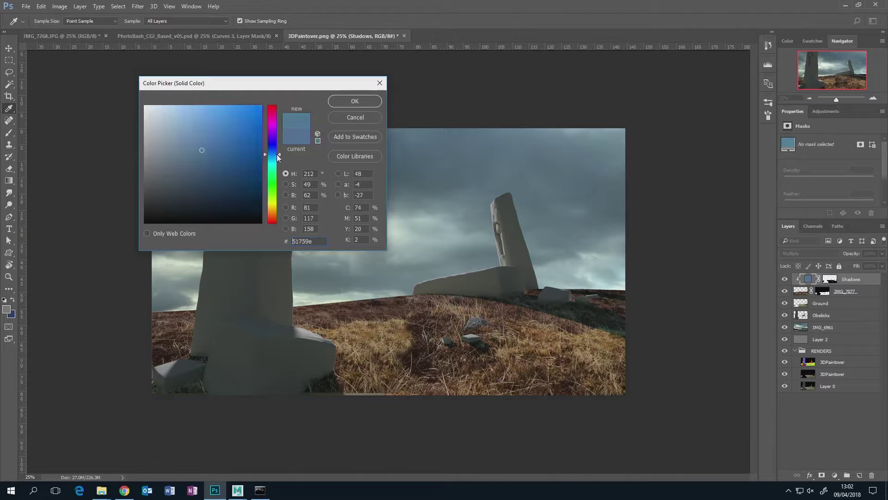
click(211, 144)
mouse_move(212, 144)
mouse_down()
mouse_move(202, 156)
mouse_move(200, 149)
mouse_up()
click(355, 101)
click(882, 255)
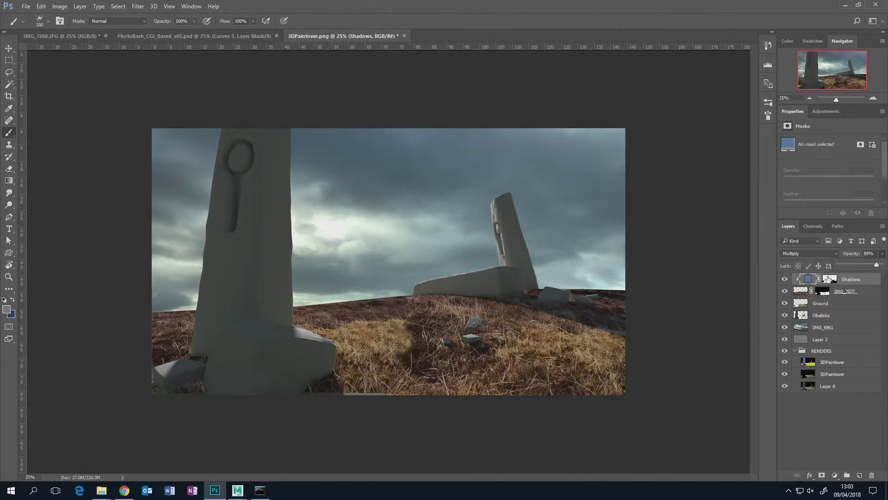
Step: Paint white and black on the Shadows mask with a 60 px textured Brush to break up the far obelisk's shadow edge
click(829, 279)
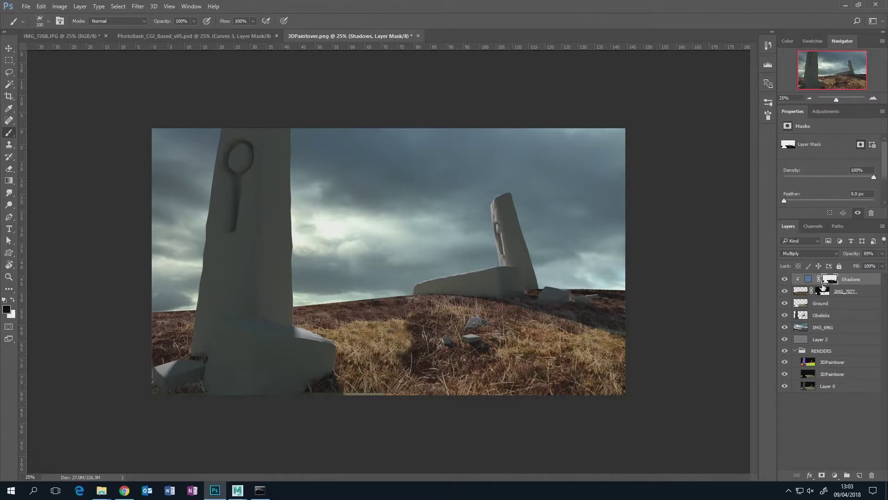
click(875, 100)
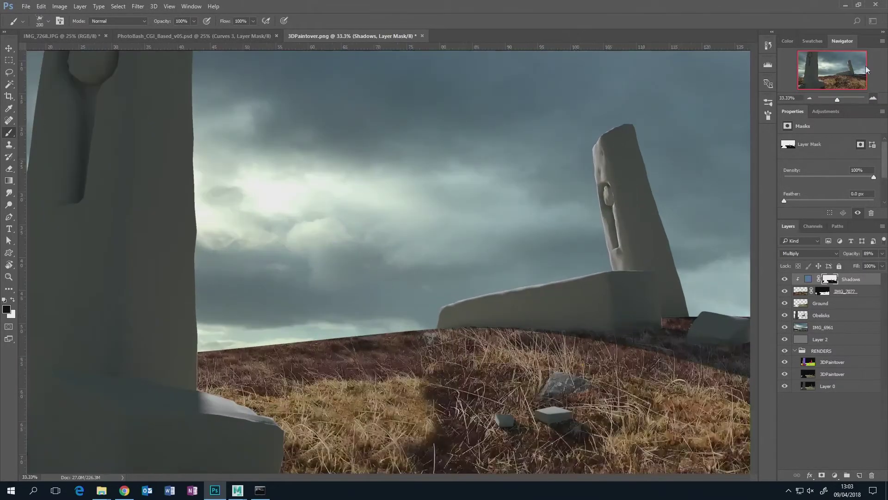
click(876, 97)
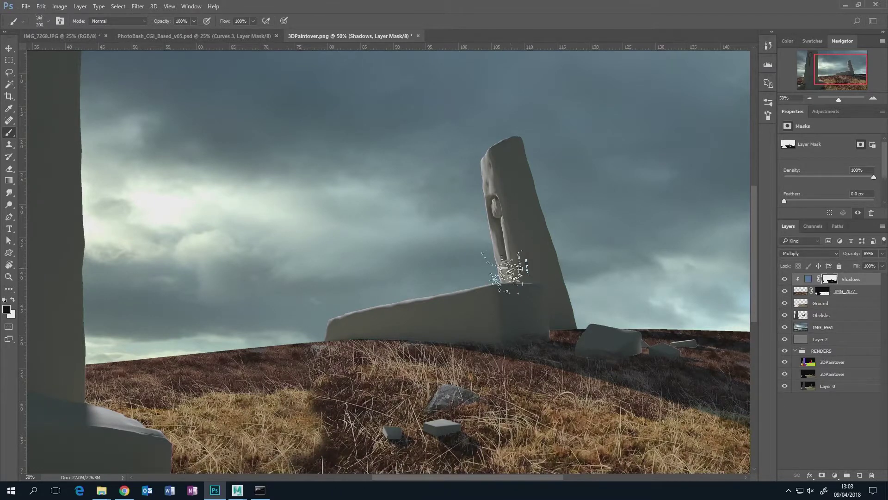
key(bracketleft)
key(bracketleft)
key(bracketleft)
key(bracketleft)
key(bracketleft)
key(bracketleft)
key(bracketleft)
key(bracketleft)
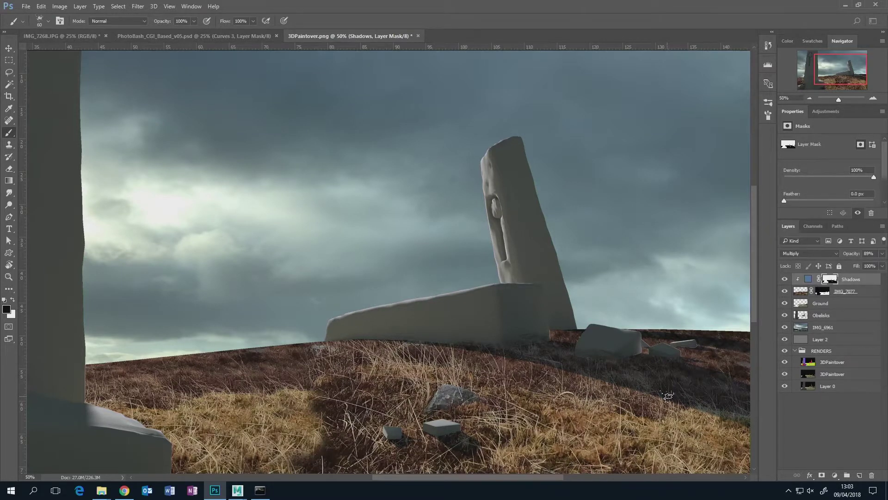
key(x)
key(ctrl+alt)
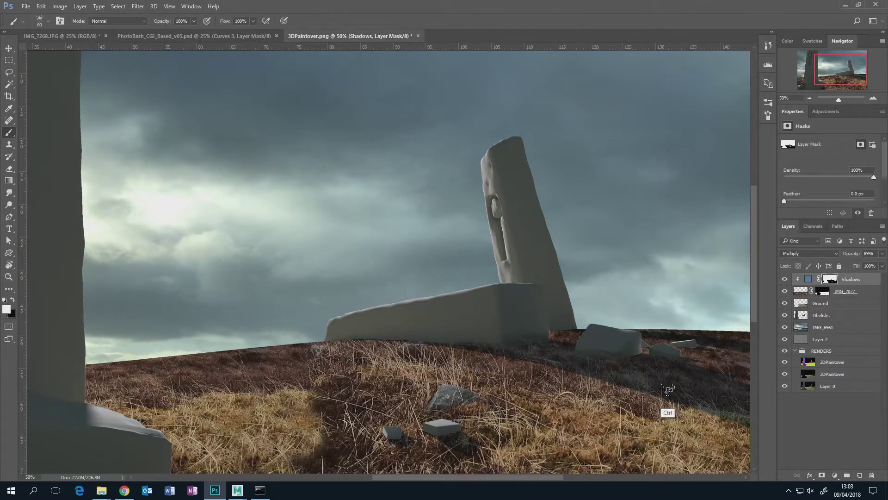
key(x)
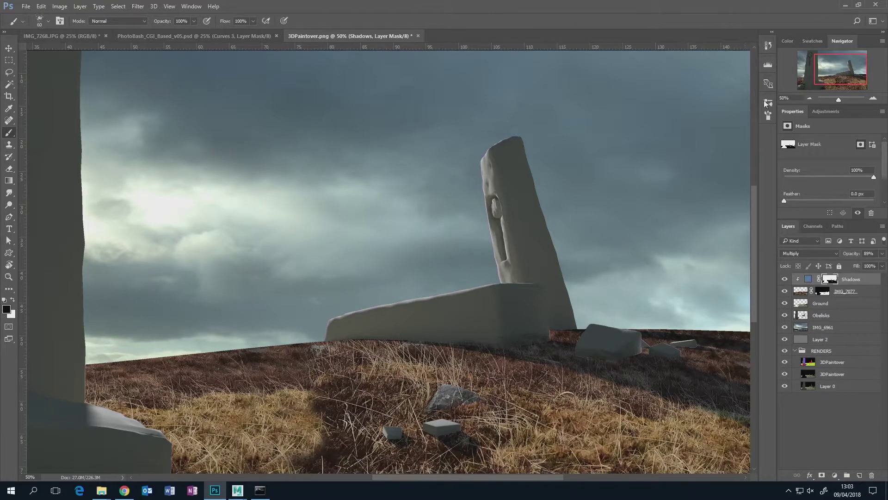
click(809, 98)
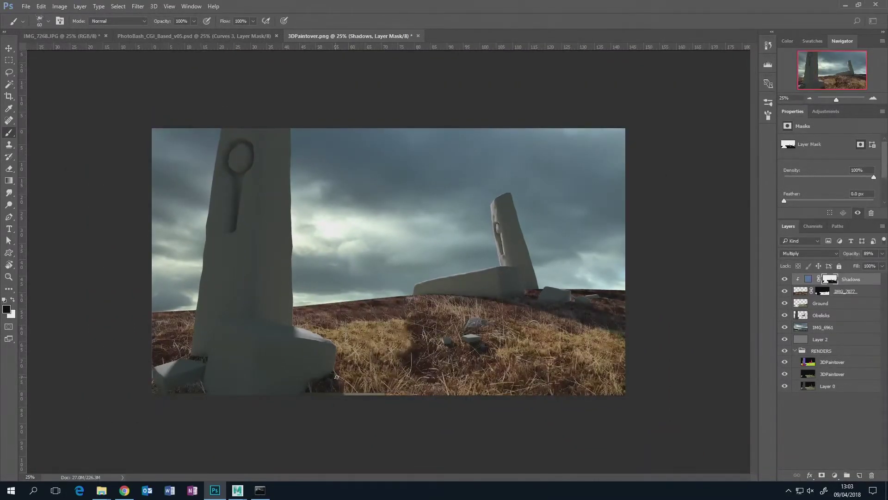
key(bracketright)
key(bracketright)
key(bracketright)
key(bracketright)
key(bracketright)
key(bracketright)
Step: Paint white on the IMG_7077 layer mask along the horizon with a 60 px textured Brush to roughen the grass edge
click(876, 98)
click(876, 98)
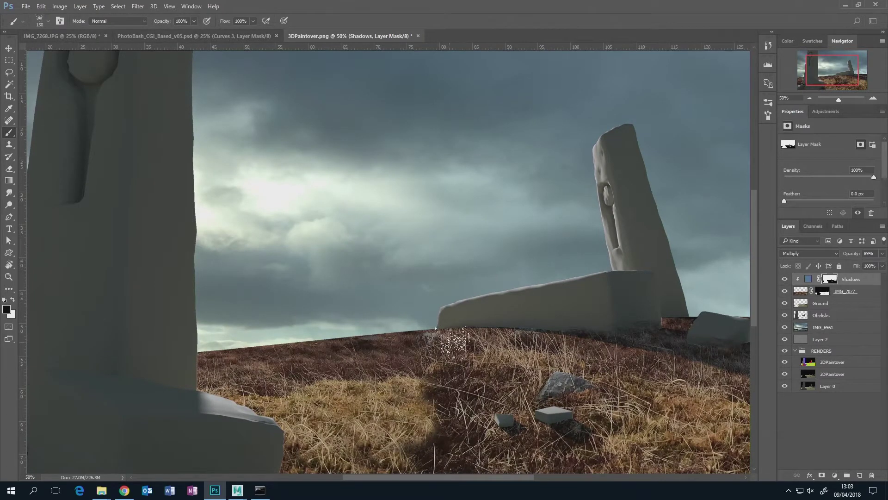
drag(818, 74, 810, 77)
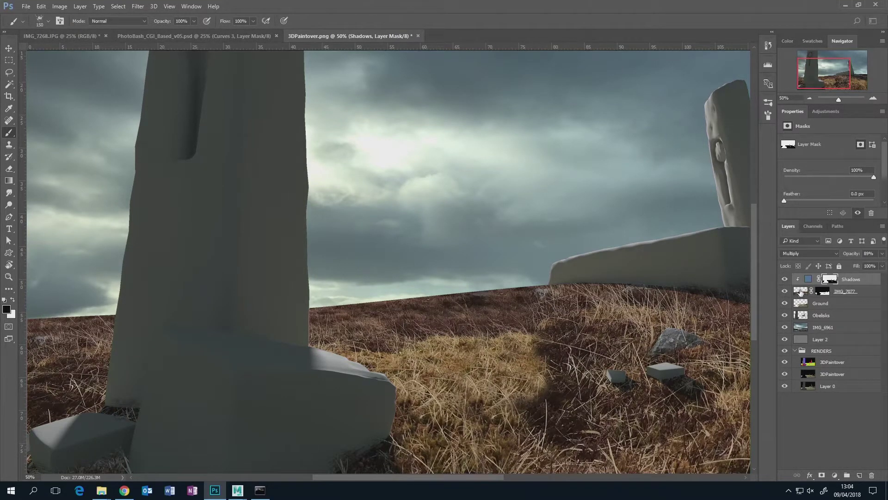
click(800, 292)
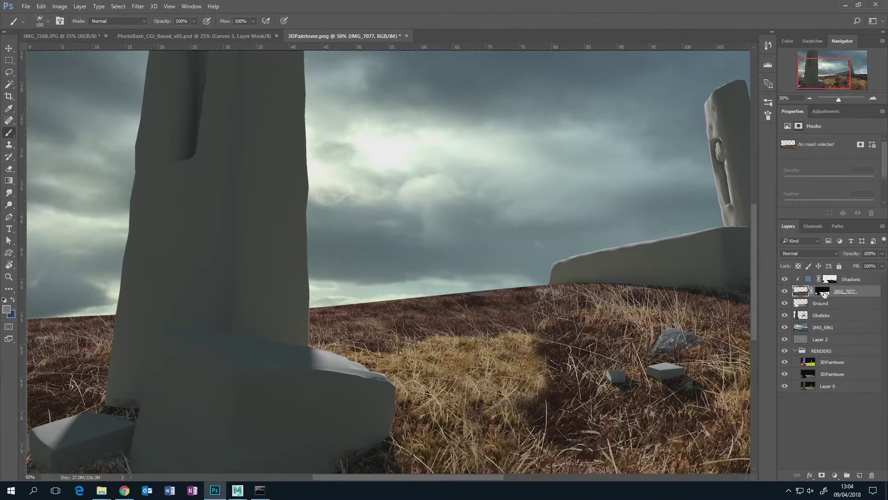
click(823, 291)
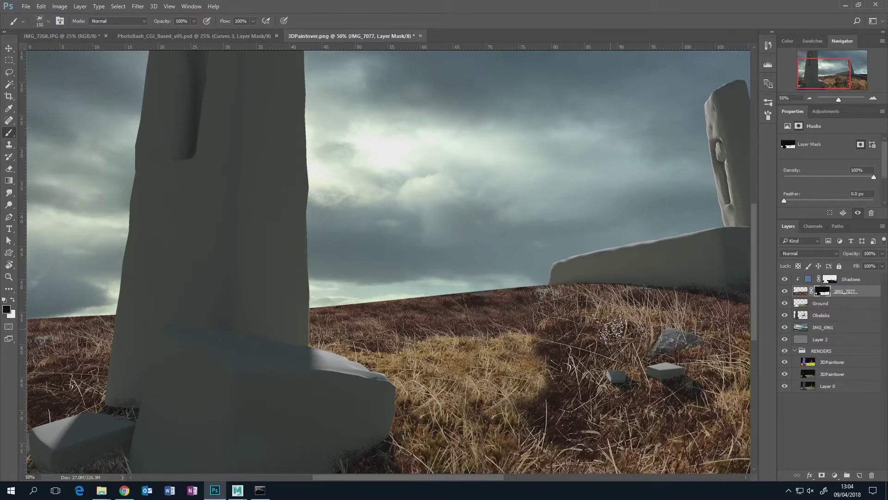
key(bracketleft)
key(bracketleft)
key(bracketleft)
key(bracketleft)
key(x)
key(bracketleft)
key(bracketleft)
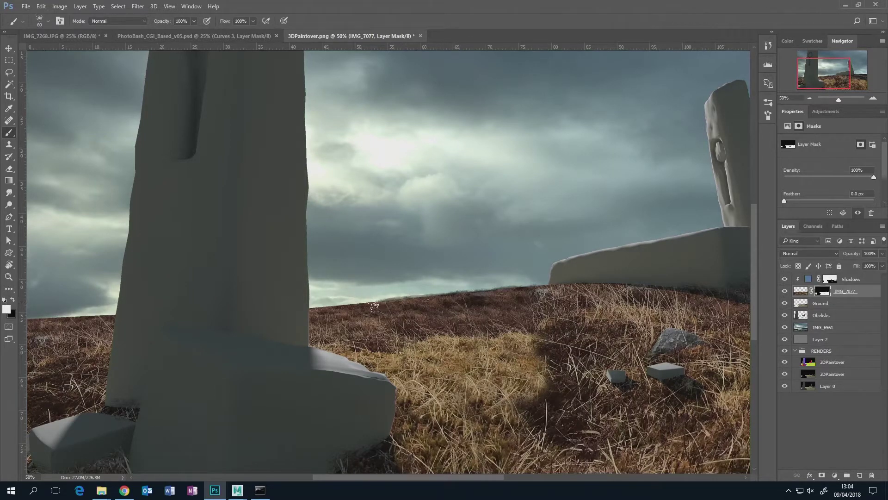
Step: Target the IMG_7077 layer image and sample a dark brown from the grass at the horizon as the paint colour
click(798, 292)
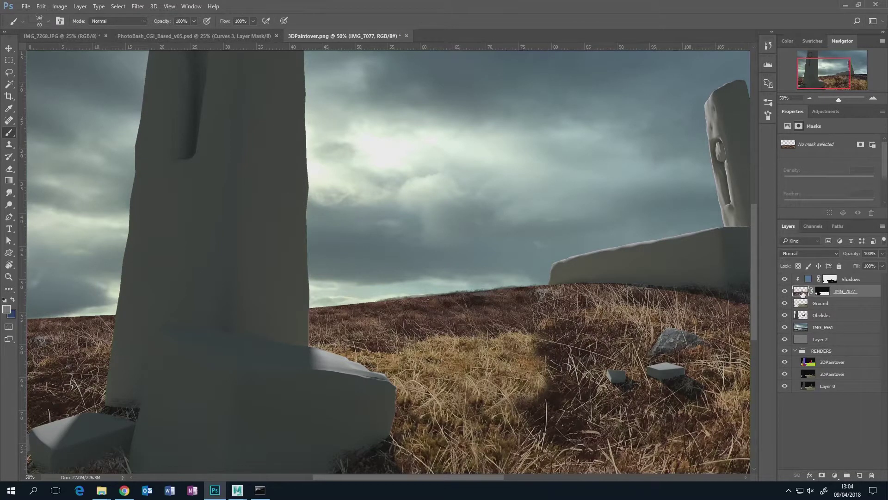
alt+click(507, 287)
key(ctrl+minus)
key(ctrl+minus)
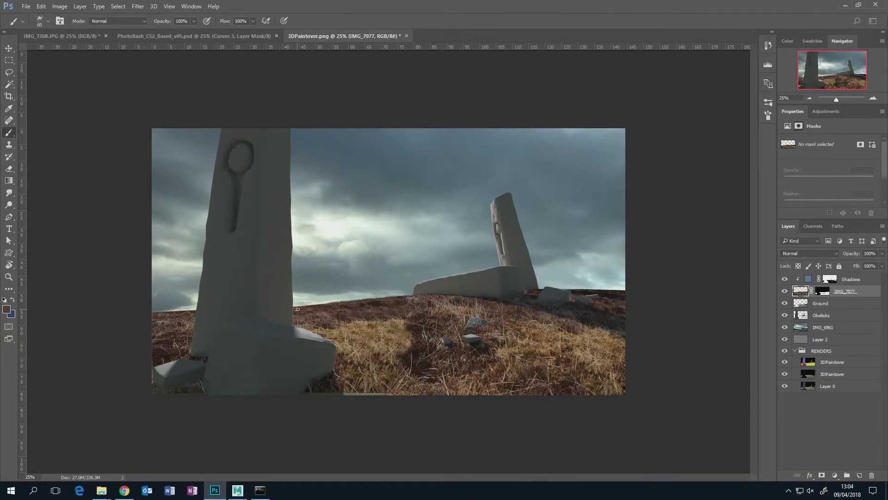
Step: Switch to PhotoBash_CGI_Based_v05.psd and hide the layers from Curves 3 down to Layer 21
click(193, 35)
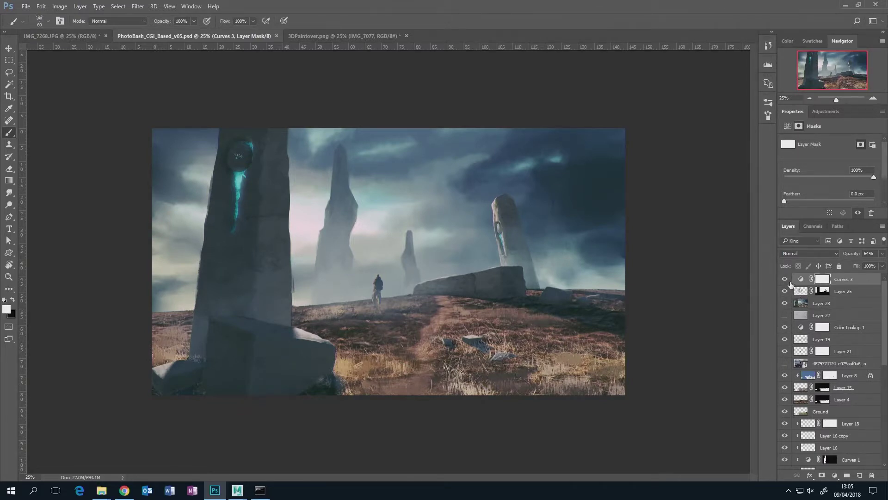
drag(885, 315, 885, 368)
scroll(828, 412, up, 3)
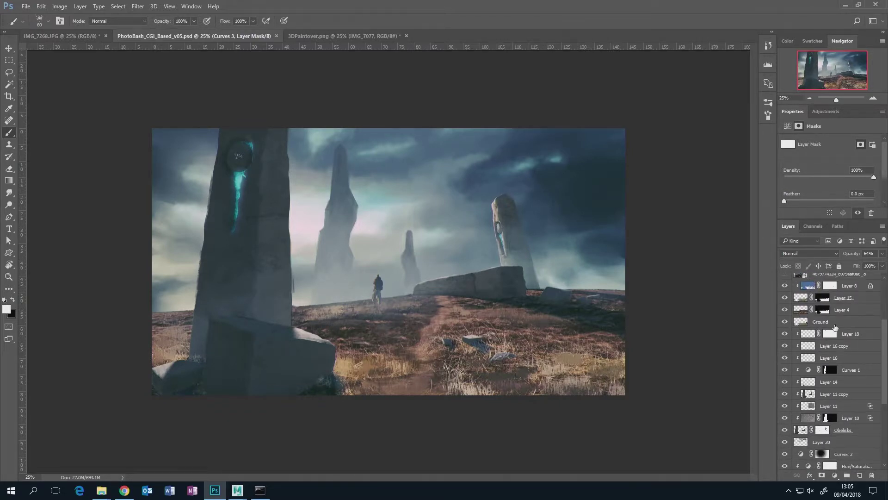
scroll(807, 320, up, 7)
drag(786, 278, 785, 351)
scroll(789, 375, down, 2)
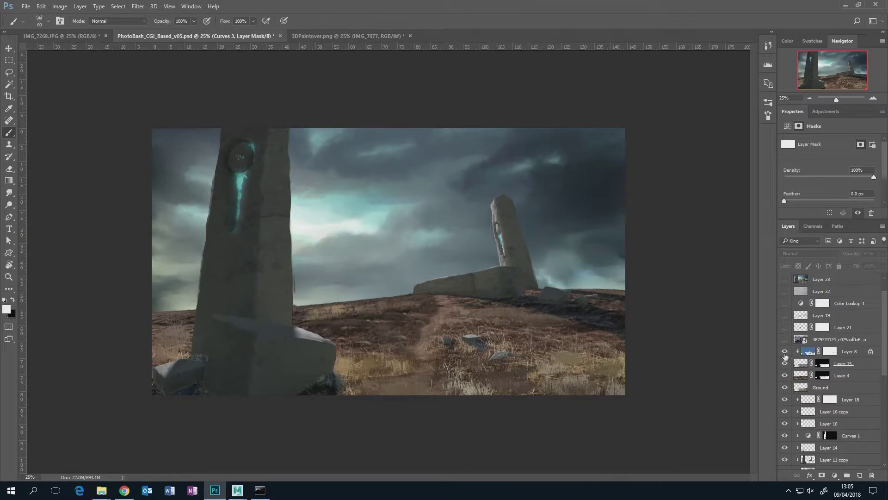
Step: Hide all layers clipped to the Obelisks layer, from Layer 18 down to Layer 10, to examine the bare obelisk render
scroll(786, 365, down, 2)
scroll(787, 365, down, 3)
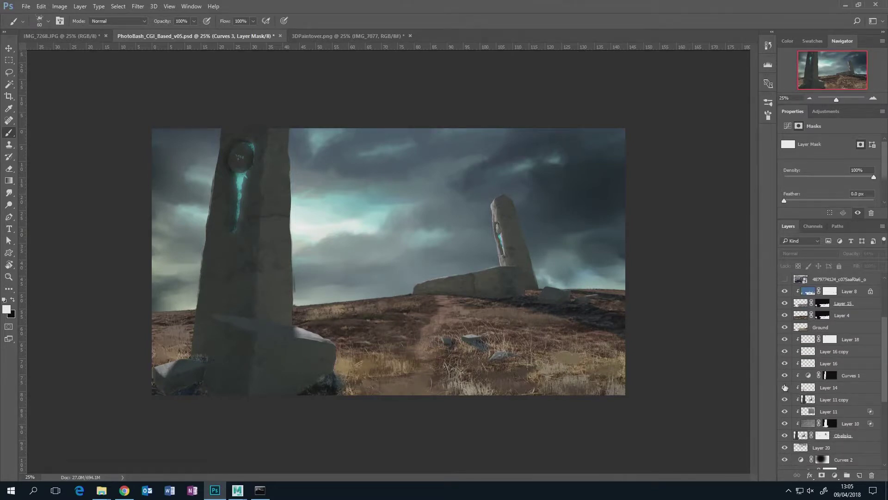
drag(784, 387, 785, 400)
click(784, 412)
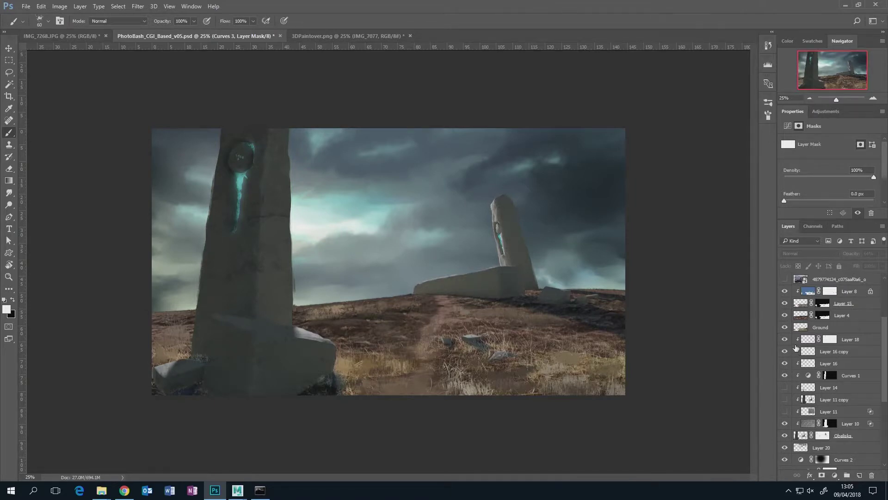
drag(785, 339, 783, 375)
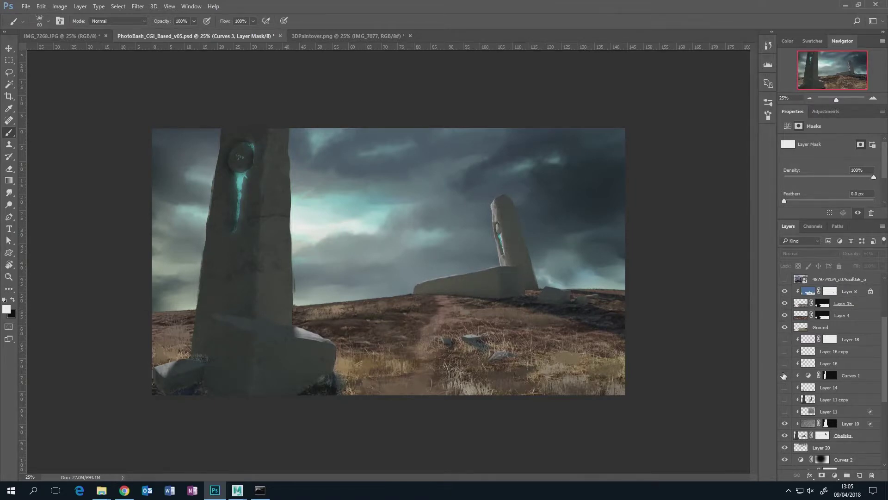
click(785, 424)
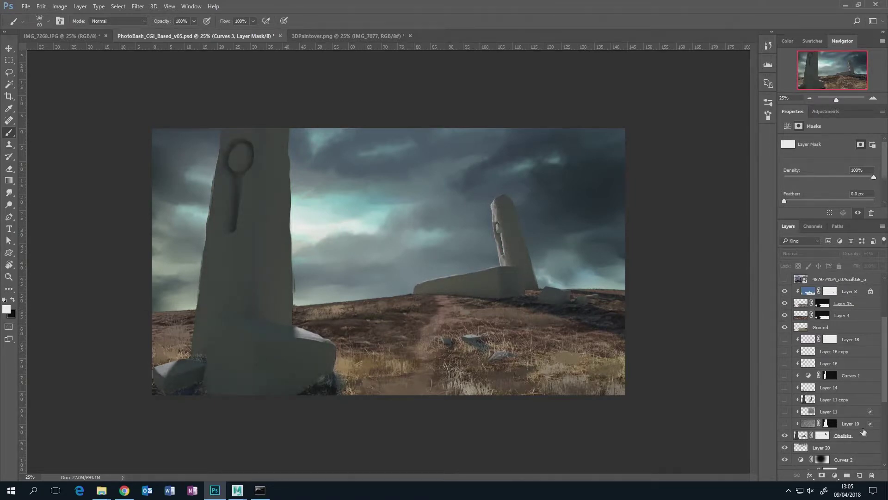
Step: Select and show Layer 10, the Overlay stone texture on the near obelisk, and briefly isolate its visibility
click(817, 423)
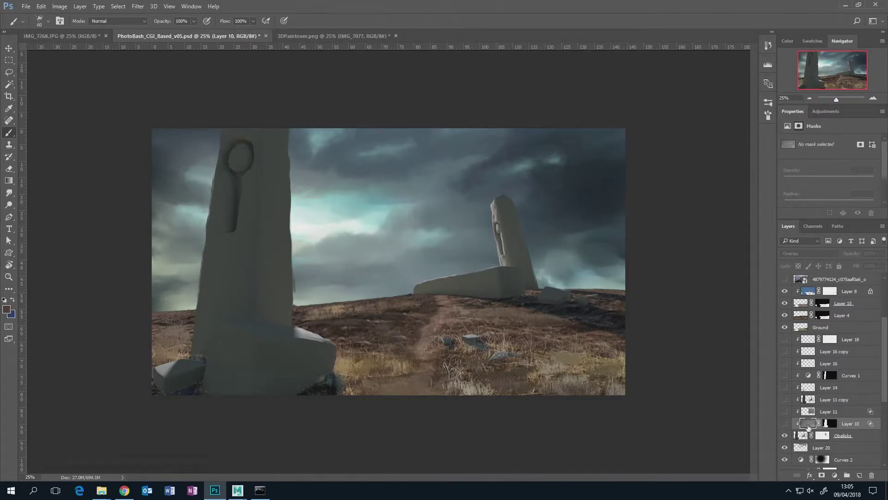
click(784, 424)
alt+click(785, 424)
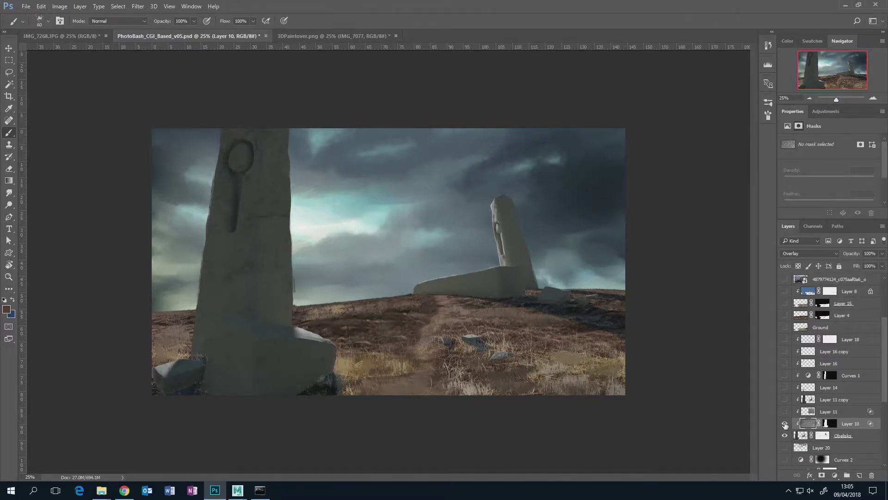
alt+click(785, 424)
mouse_move(102, 489)
click(139, 453)
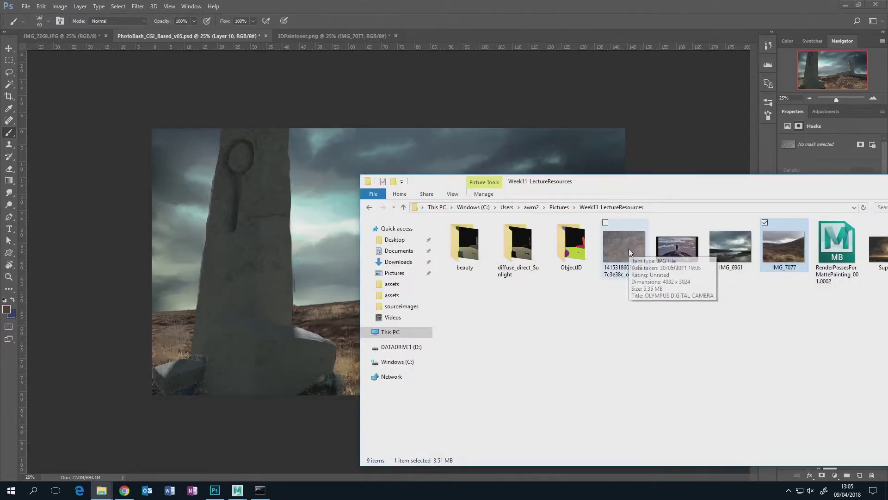
drag(628, 249, 312, 185)
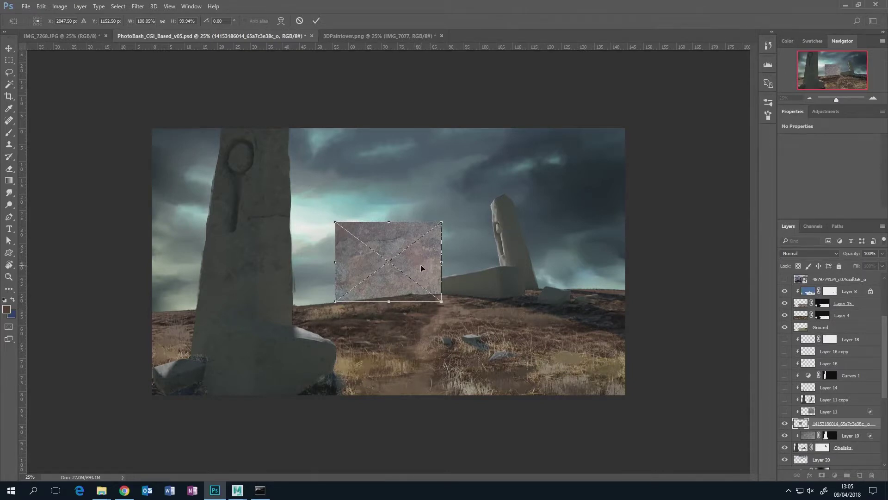
click(299, 21)
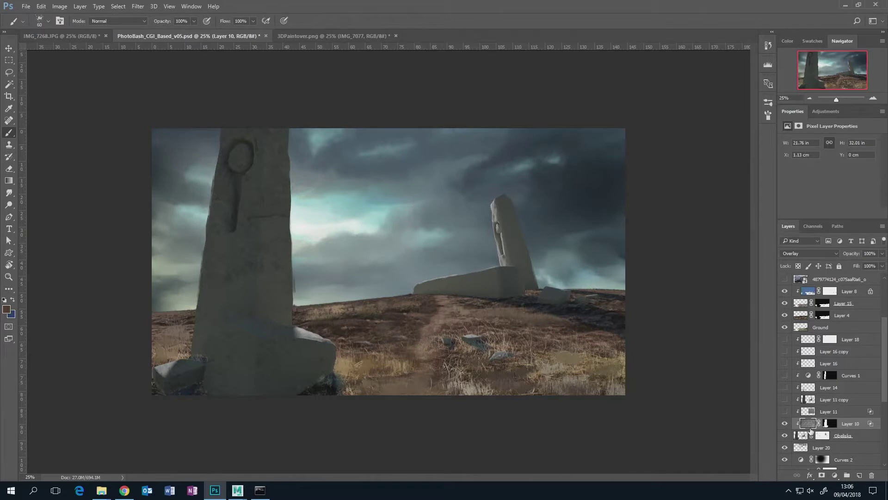
Step: Show Layer 11 and Layer 11 copy, and toggle Layer 14 and Curves 1 to compare the obelisk shading
click(810, 412)
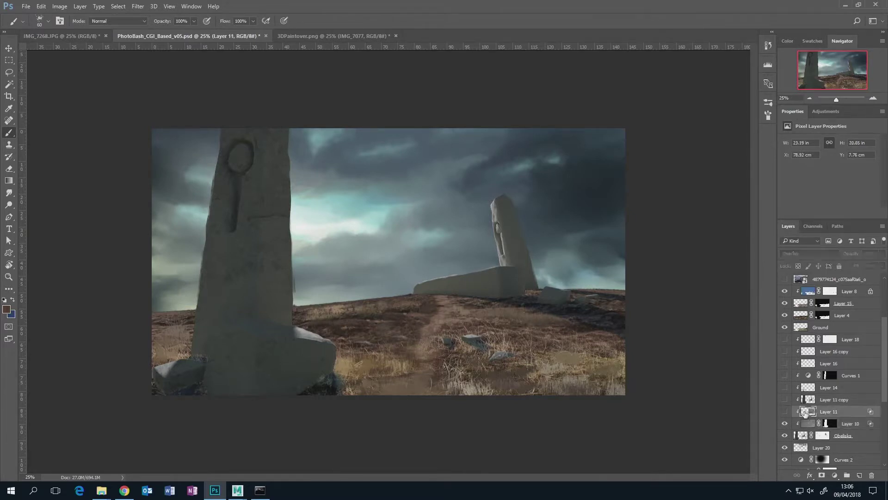
click(784, 411)
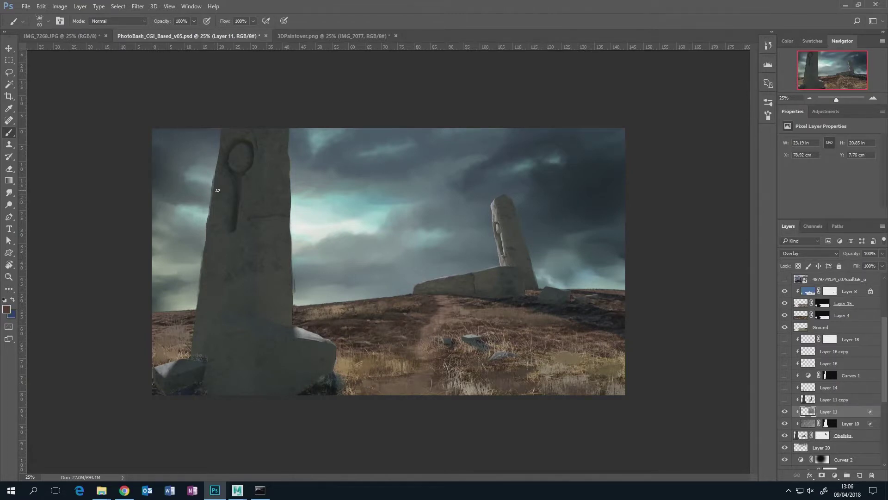
click(785, 387)
click(785, 376)
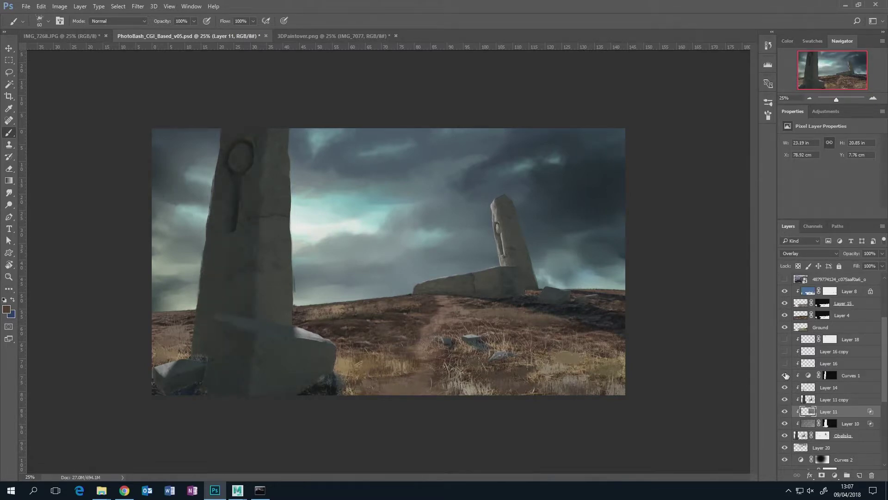
click(785, 375)
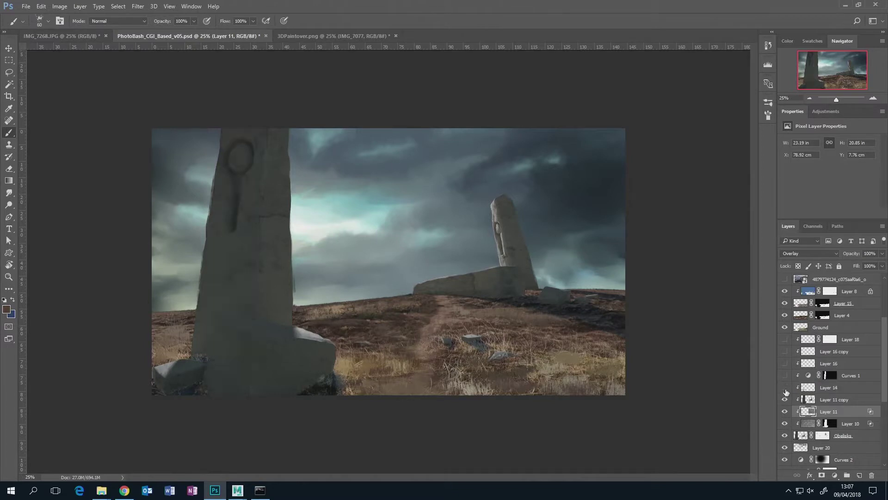
click(785, 377)
click(785, 376)
click(785, 388)
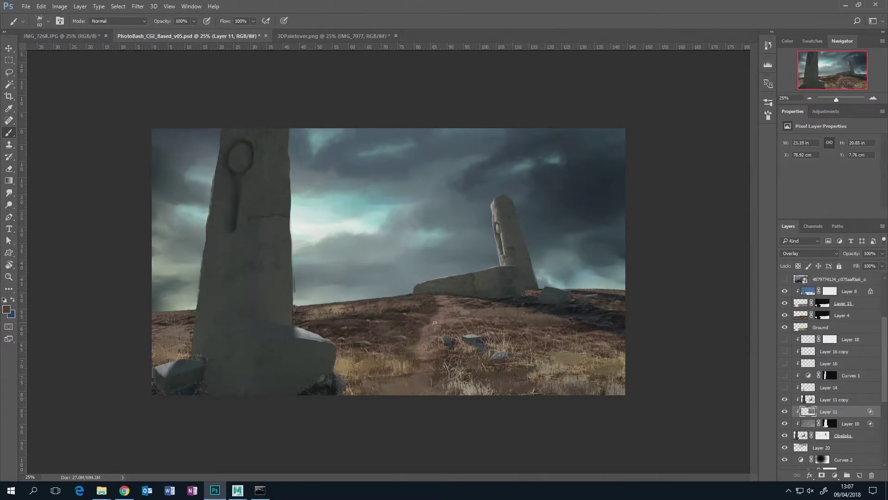
Step: Outline the near obelisk's shaded side with the Lasso, select the Curves 1 layer, and clear the selection
click(9, 72)
click(46, 72)
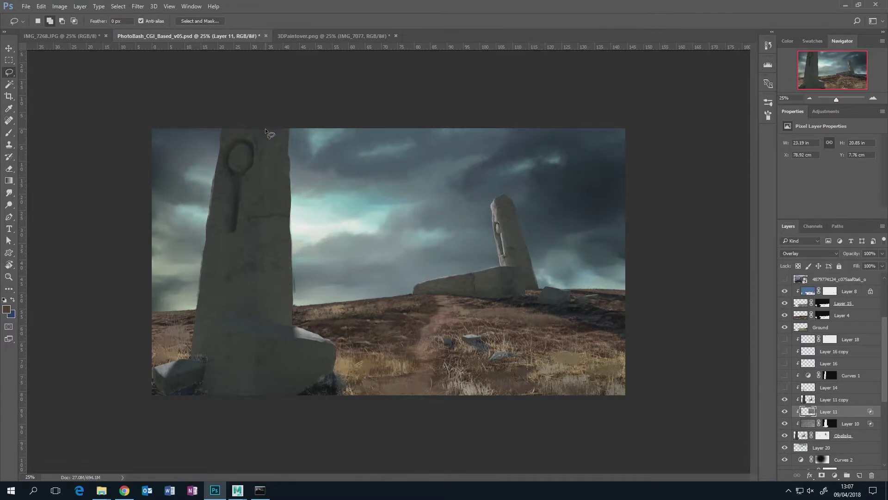
mouse_move(266, 129)
mouse_down()
mouse_move(260, 212)
mouse_move(249, 223)
mouse_move(258, 291)
mouse_move(248, 312)
mouse_move(184, 260)
mouse_move(204, 152)
mouse_move(264, 130)
mouse_up()
click(808, 376)
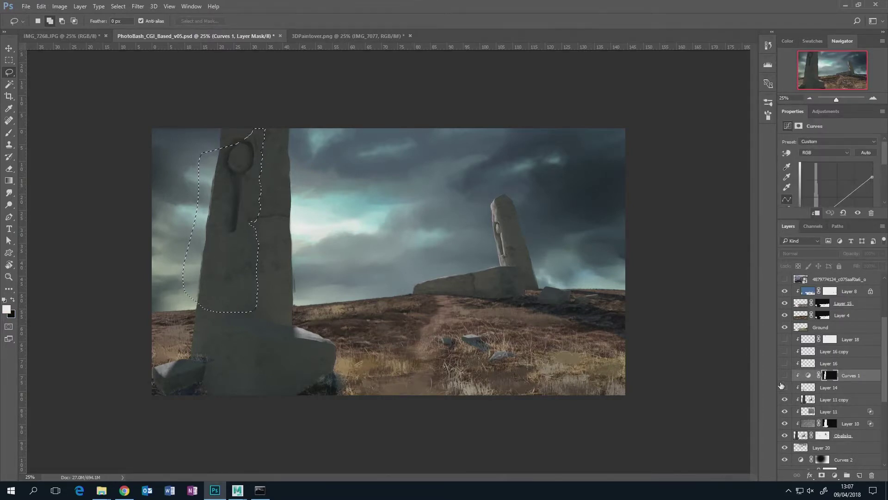
key(ctrl+d)
Step: Show Layer 14 and Curves 1, comparing the near obelisk with and without the Curves darkening
click(785, 376)
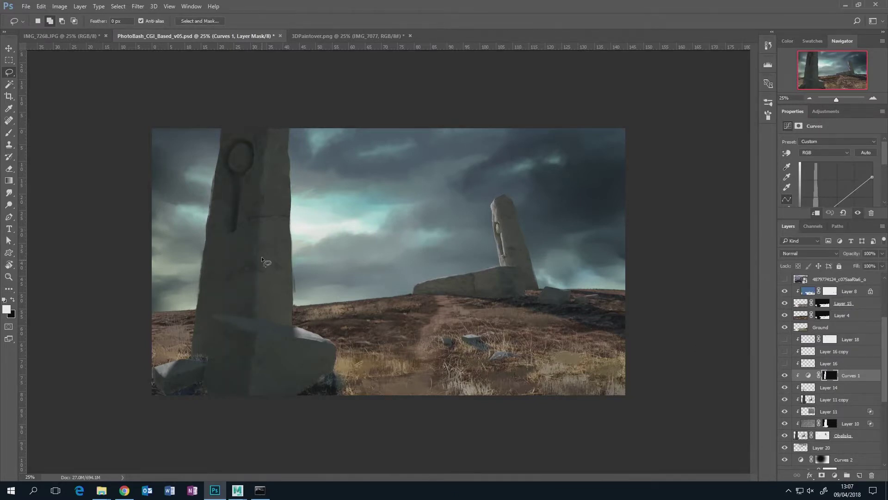
click(785, 375)
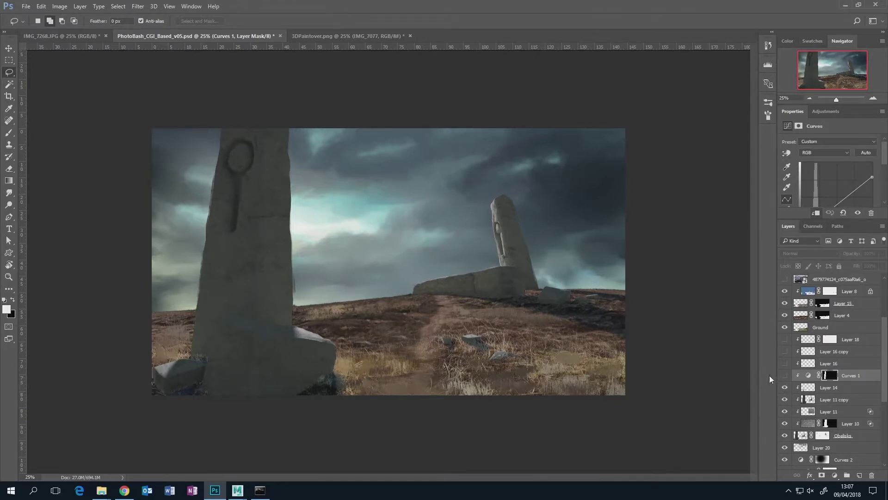
click(785, 376)
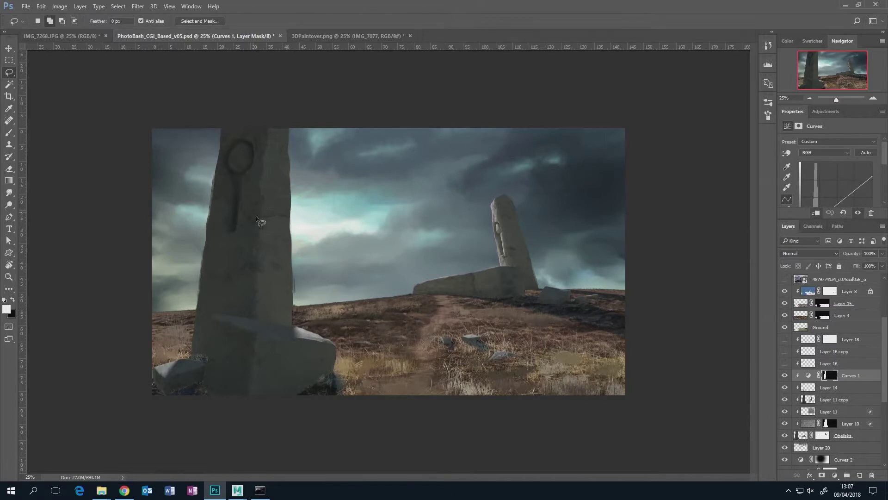
Step: Show the glow layers Layer 16, Layer 16 copy and Layer 18, and check the blend modes of the first two
click(785, 363)
click(807, 366)
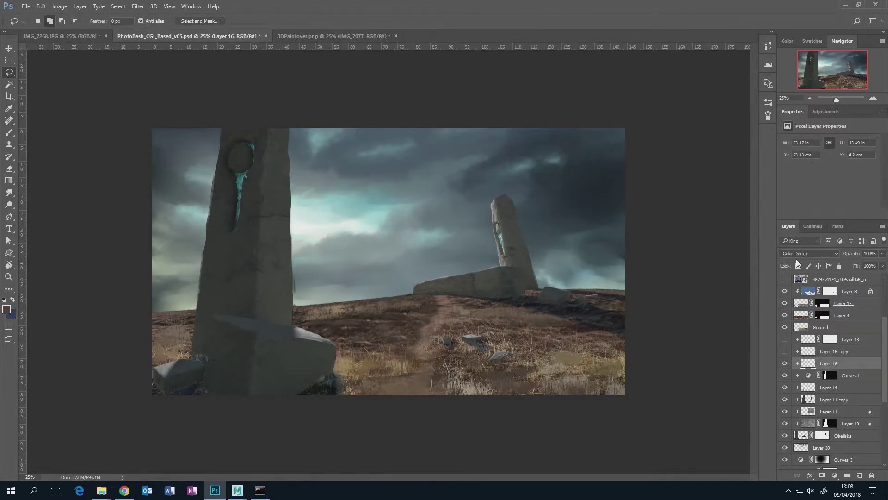
click(784, 354)
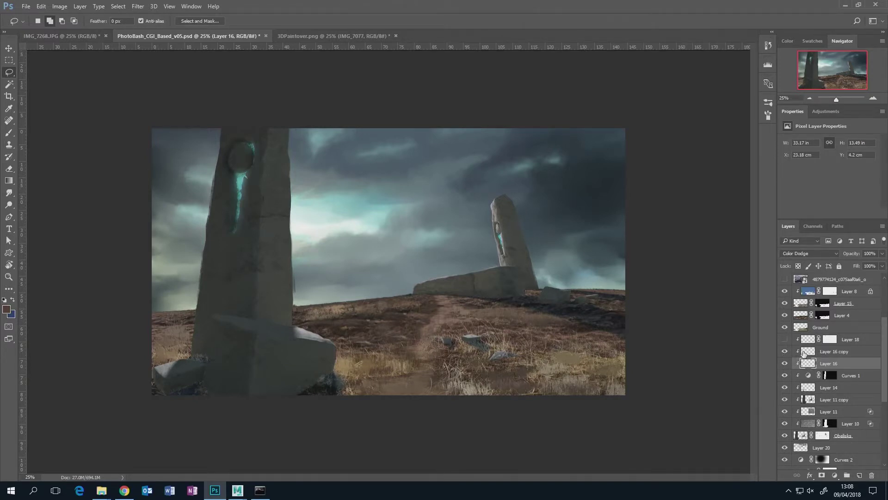
click(803, 353)
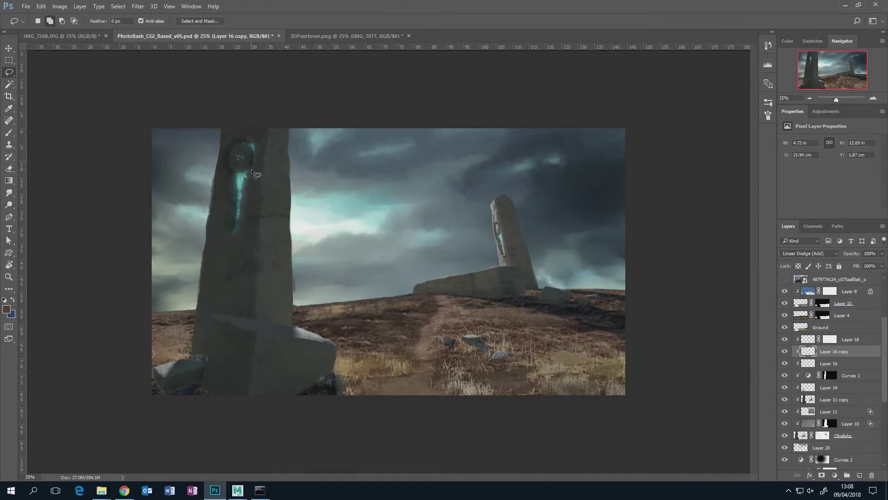
scroll(881, 343, down, 1)
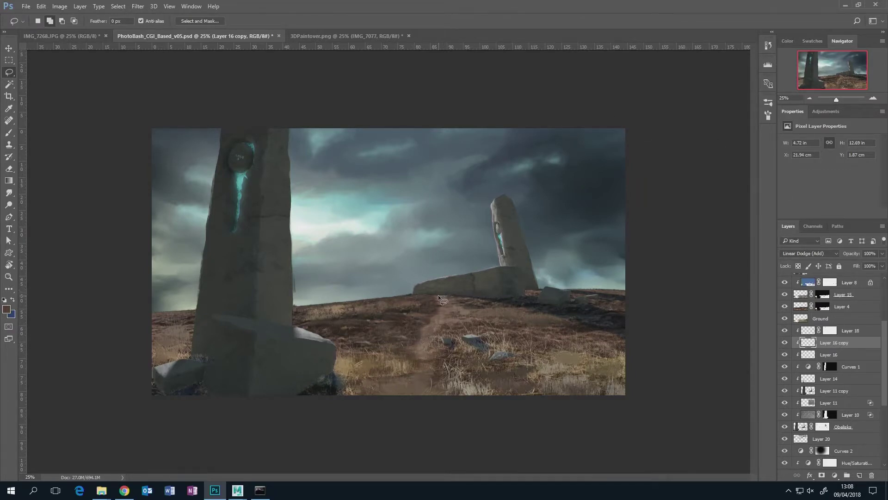
Step: Draw a Lasso outline starting at the horizon end of the dirt path and clear the selection
mouse_move(438, 295)
mouse_down()
mouse_move(441, 311)
mouse_move(402, 350)
mouse_move(422, 363)
mouse_move(421, 372)
mouse_move(357, 395)
mouse_move(440, 397)
mouse_move(440, 370)
mouse_move(422, 348)
mouse_move(457, 314)
mouse_move(441, 295)
mouse_up()
key(ctrl+d)
scroll(828, 420, down, 5)
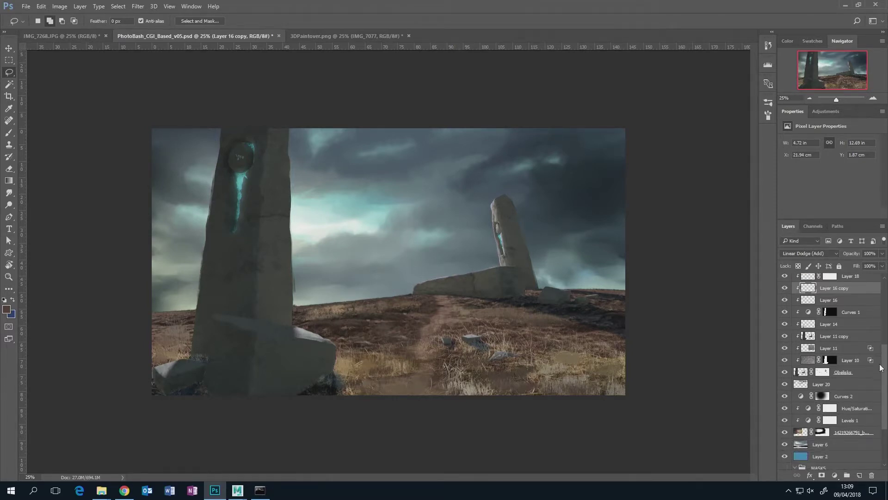
Step: Hide Layer 6, Hue/Saturation 1, Curves 2 and Layer 20 to strip the sky back to its base
click(784, 364)
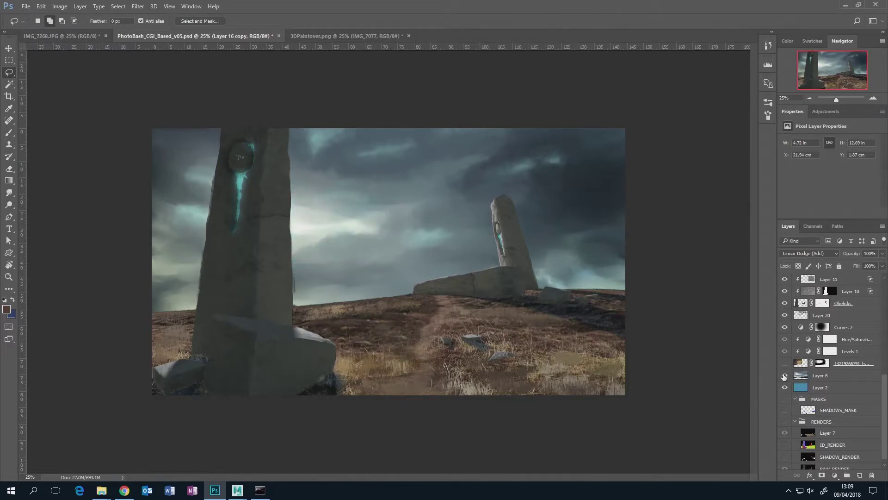
click(784, 376)
click(784, 363)
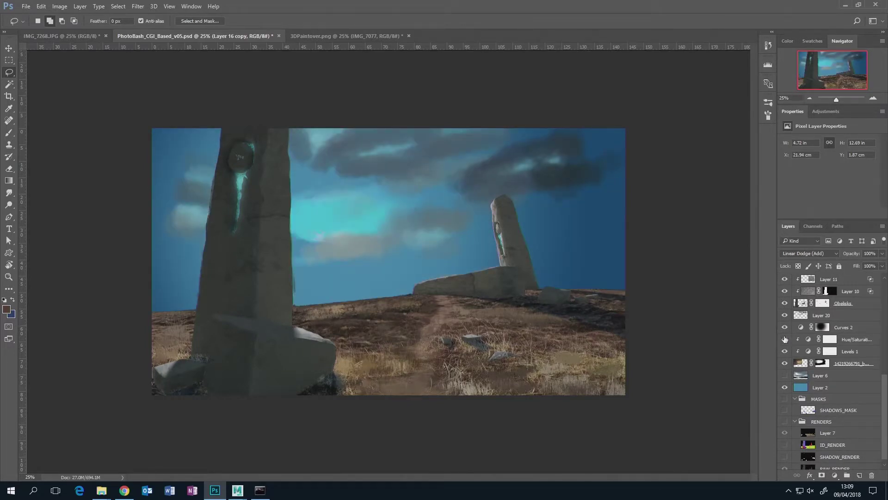
drag(784, 339, 784, 327)
click(786, 315)
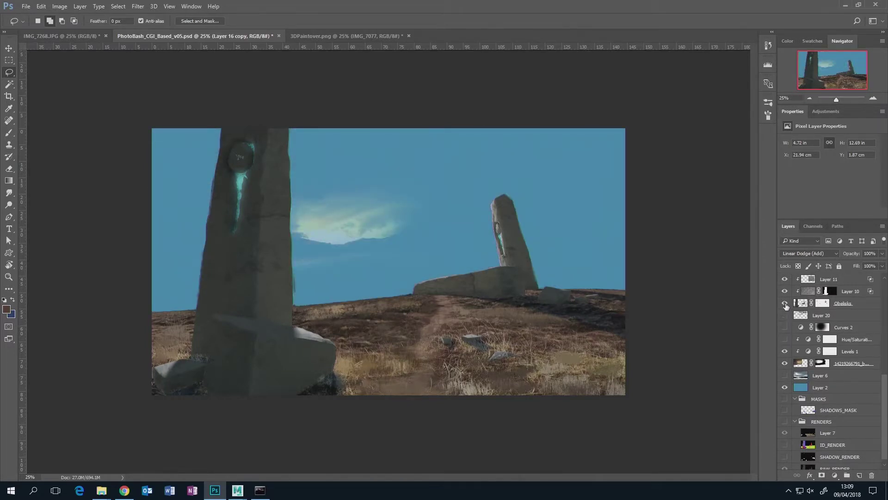
click(785, 387)
click(785, 375)
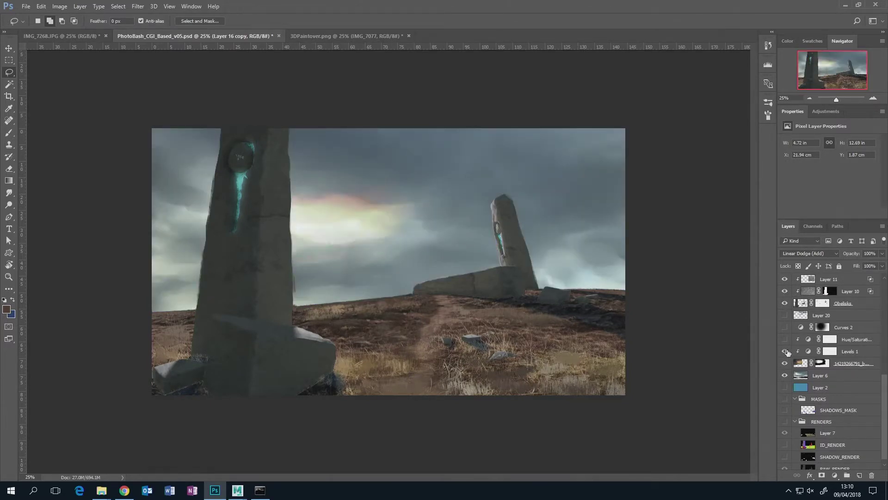
click(785, 363)
click(807, 379)
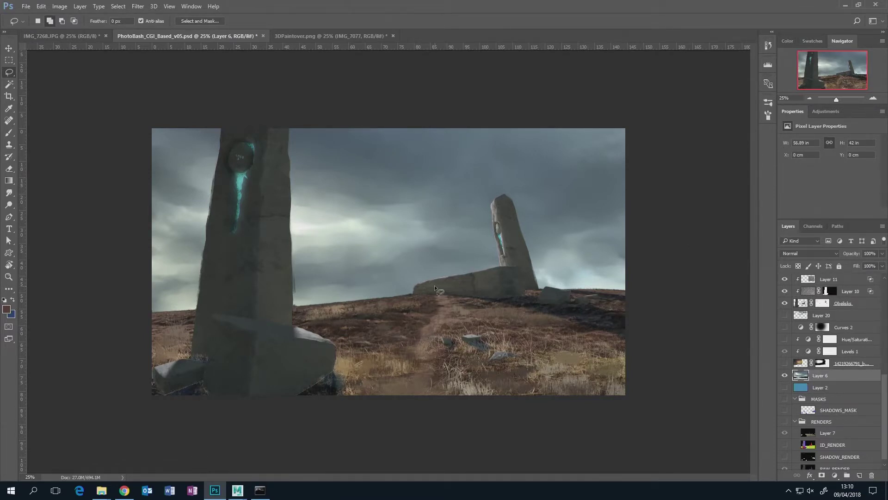
Step: With the Smudge tool at brush size 300, make a stroke on Layer 15 over the ground below the far obelisk
click(9, 192)
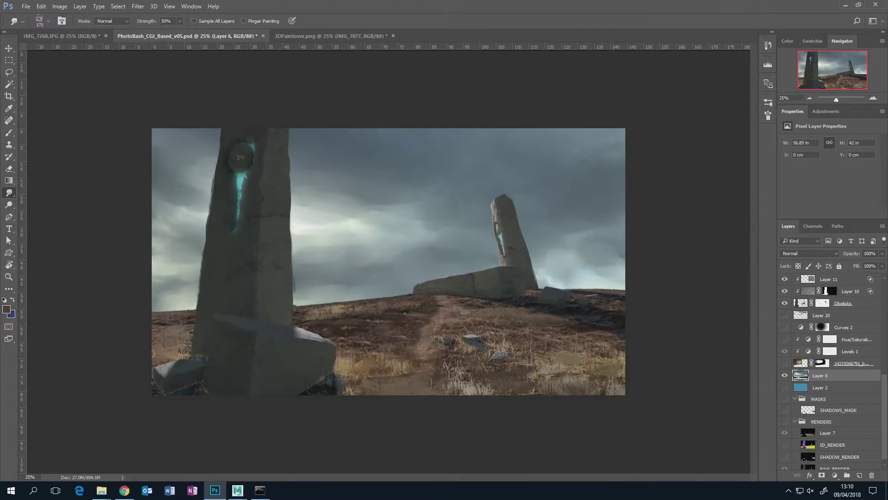
scroll(828, 322, up, 5)
drag(885, 327, 885, 328)
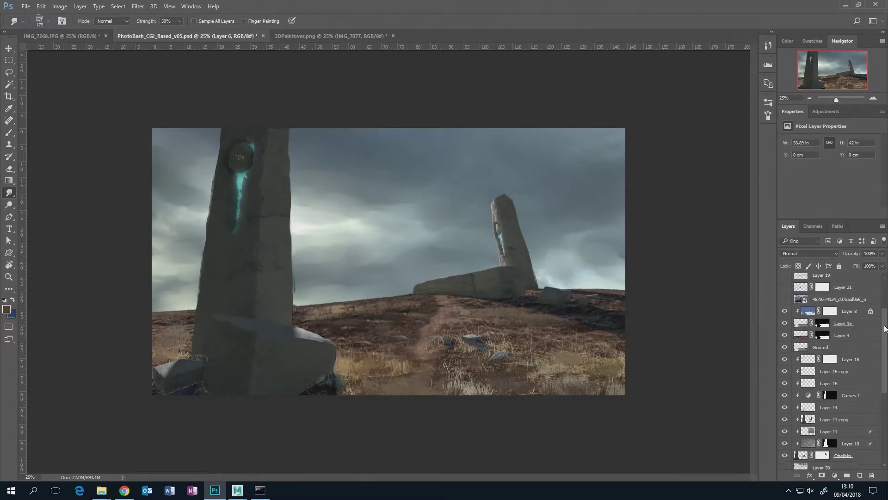
click(798, 322)
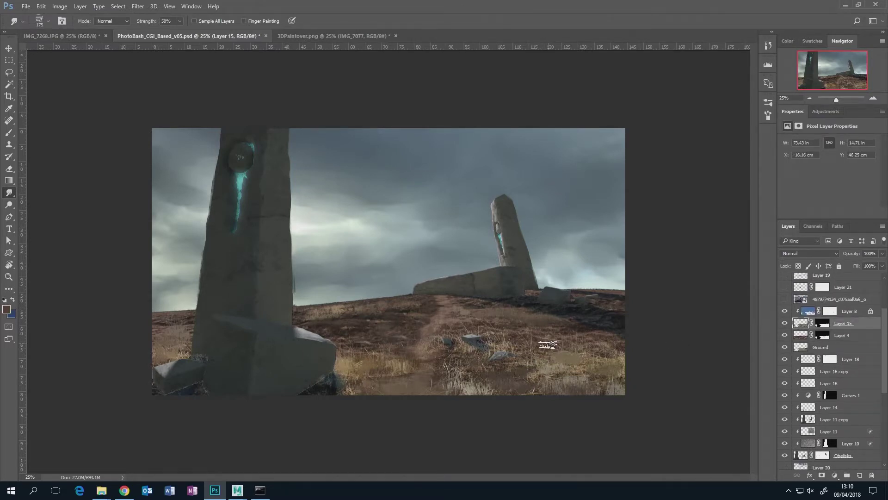
key(bracketright)
key(bracketright)
key(bracketright)
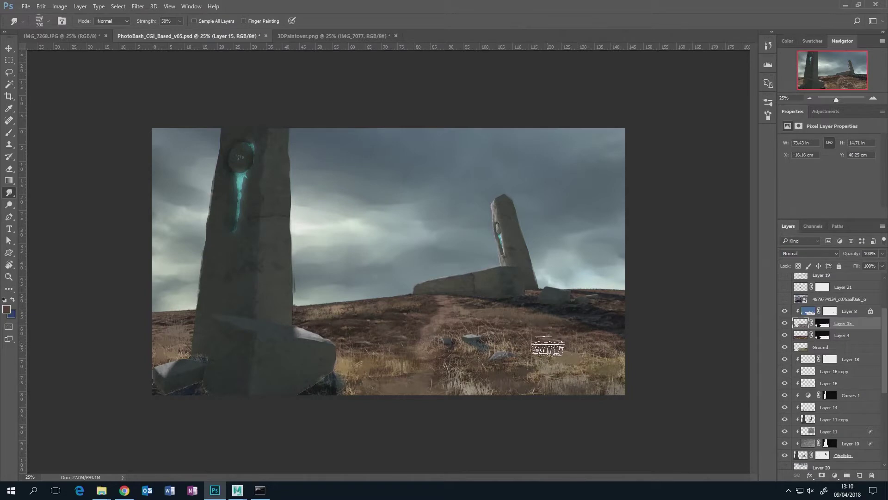
mouse_move(560, 315)
mouse_down()
mouse_move(579, 338)
mouse_move(570, 350)
mouse_move(595, 320)
mouse_move(556, 325)
mouse_move(551, 349)
mouse_move(513, 322)
mouse_move(523, 308)
mouse_move(565, 324)
mouse_move(588, 319)
mouse_move(542, 320)
mouse_up()
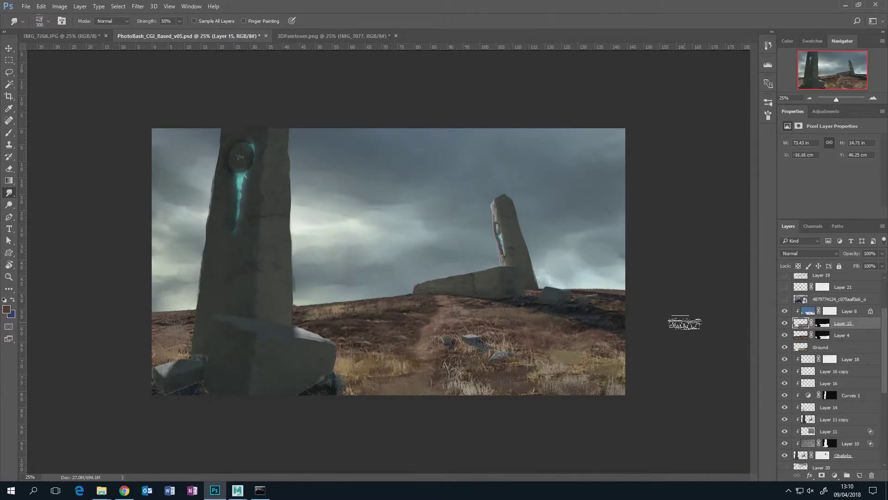
scroll(877, 352, down, 5)
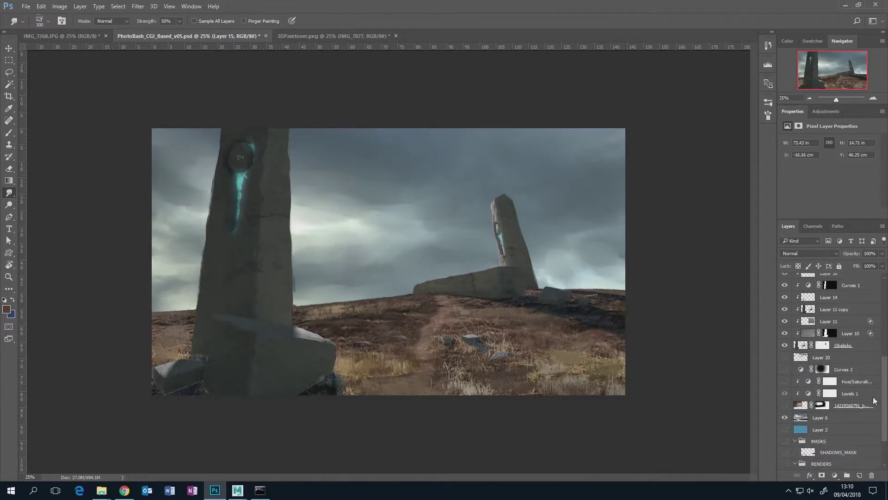
scroll(874, 401, down, 1)
click(786, 383)
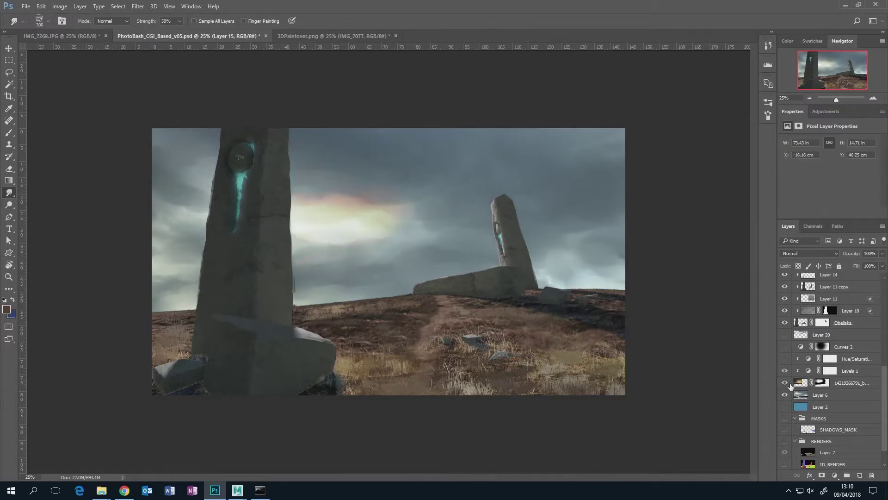
click(798, 383)
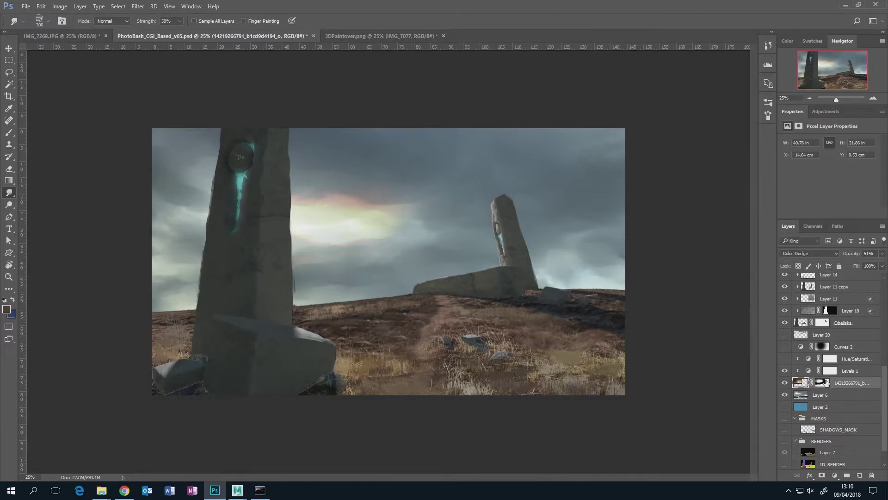
alt+click(826, 382)
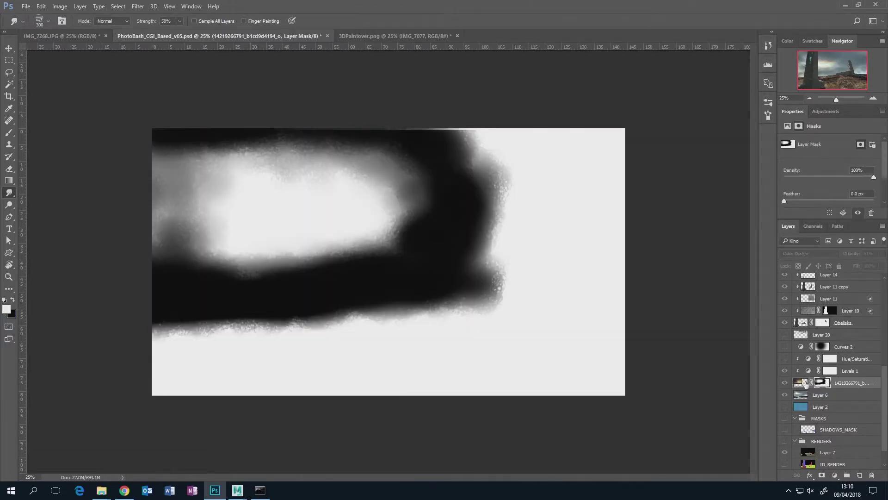
click(802, 384)
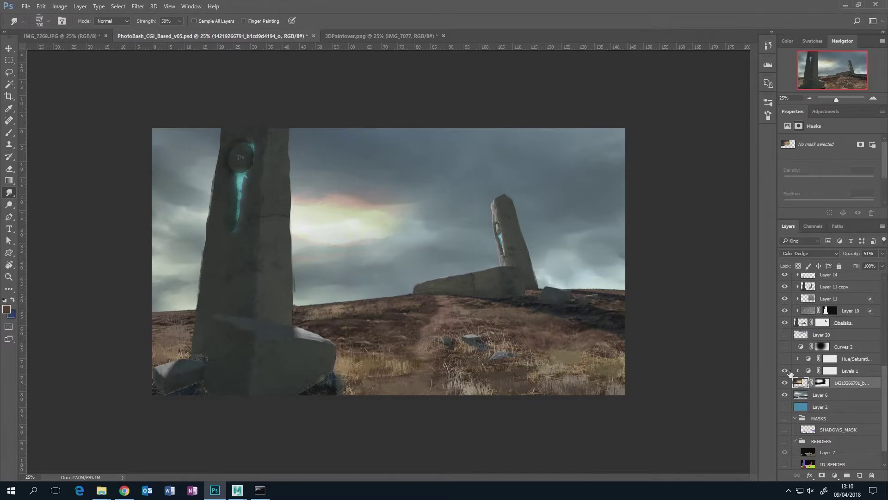
Step: Compare the sky glow with and without Levels 1, and show and select Hue/Saturation 1
click(785, 371)
click(785, 371)
click(785, 359)
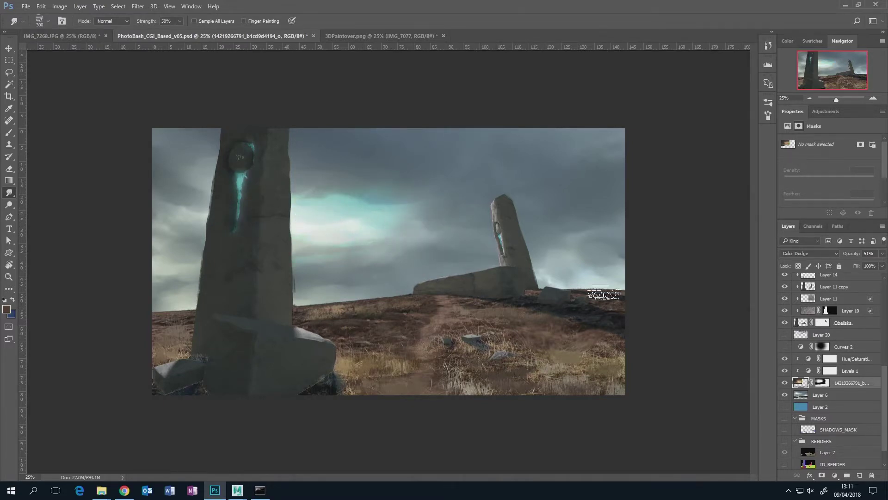
click(839, 362)
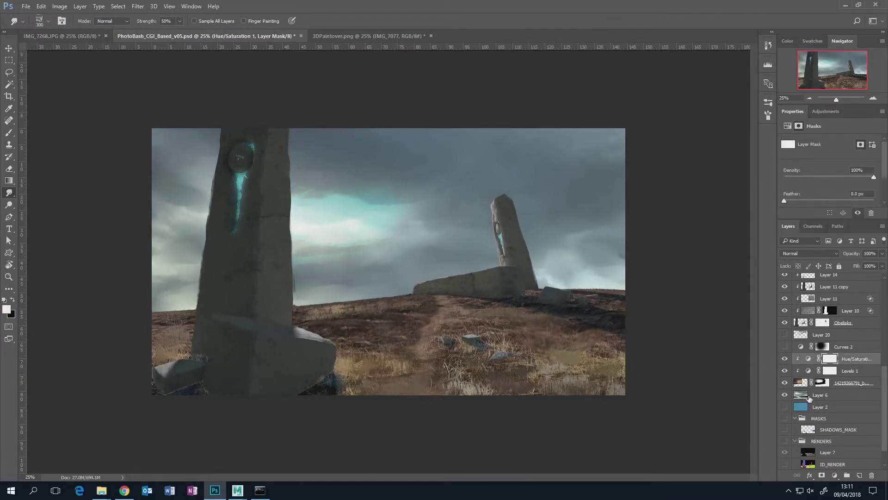
Step: Show Curves 2 and Layer 20 over the sky, and inspect the Curves 2 layer mask
click(785, 347)
click(785, 347)
click(785, 347)
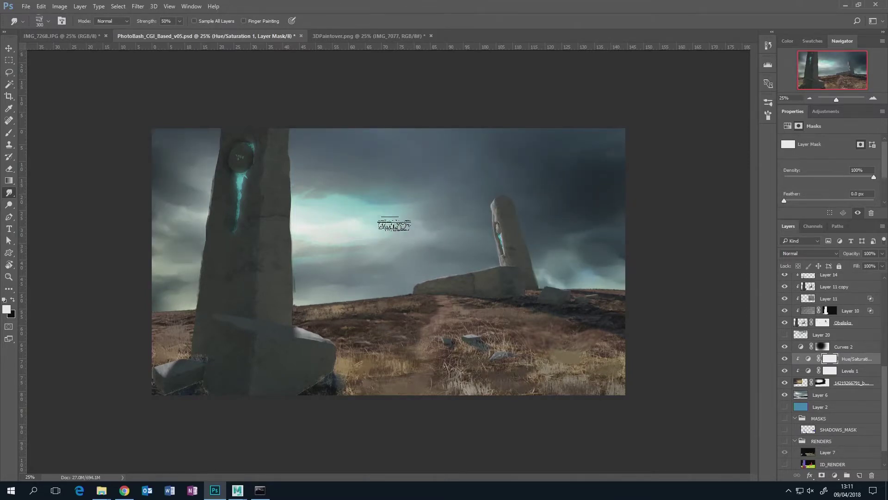
click(801, 348)
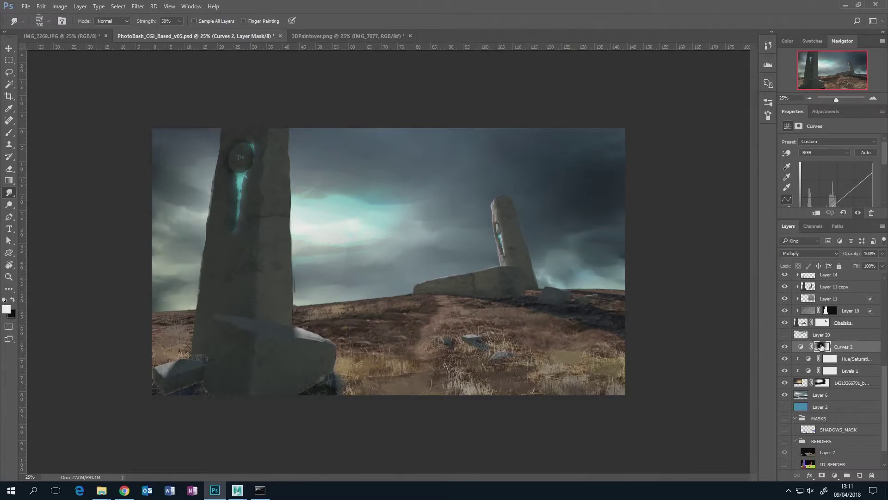
alt+click(822, 346)
click(802, 347)
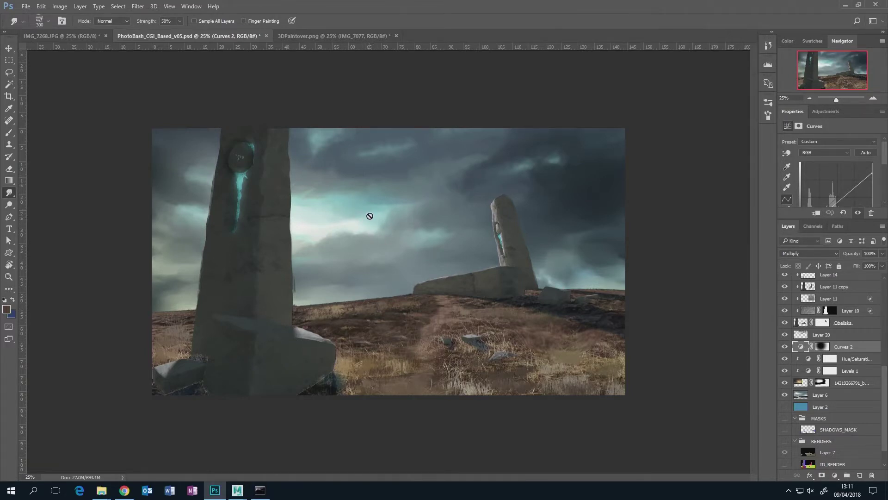
scroll(886, 390, up, 3)
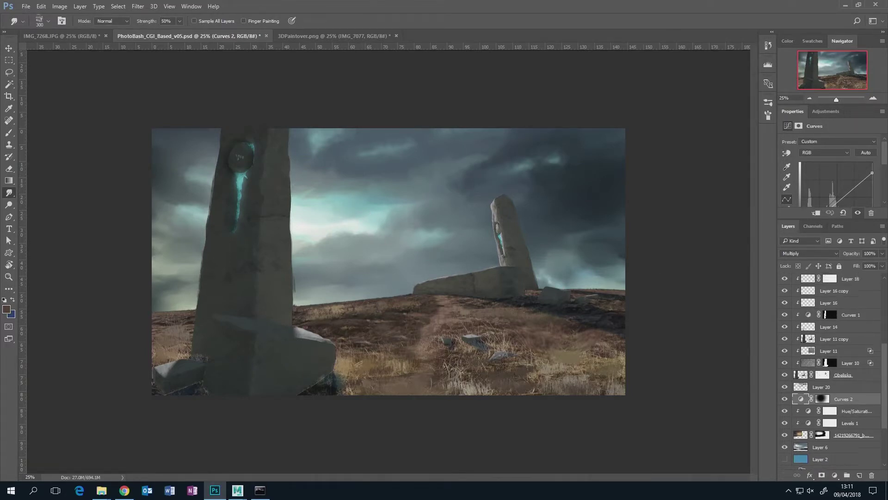
scroll(833, 370, up, 6)
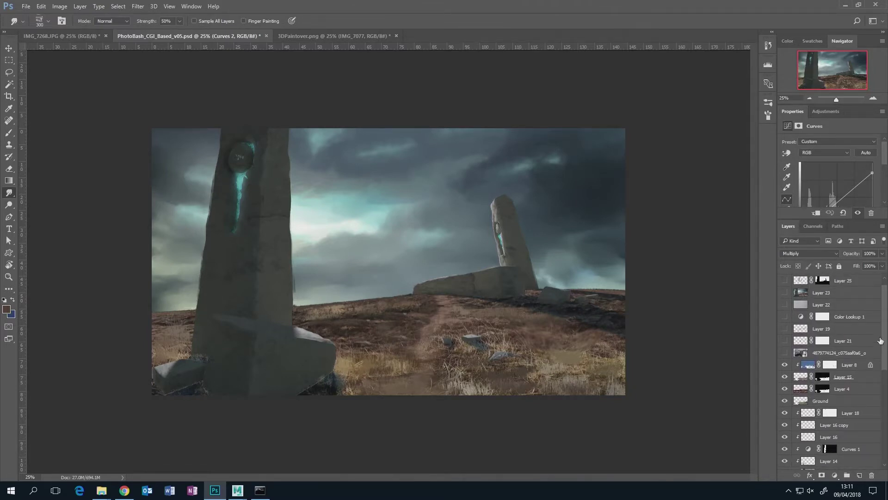
scroll(885, 337, up, 1)
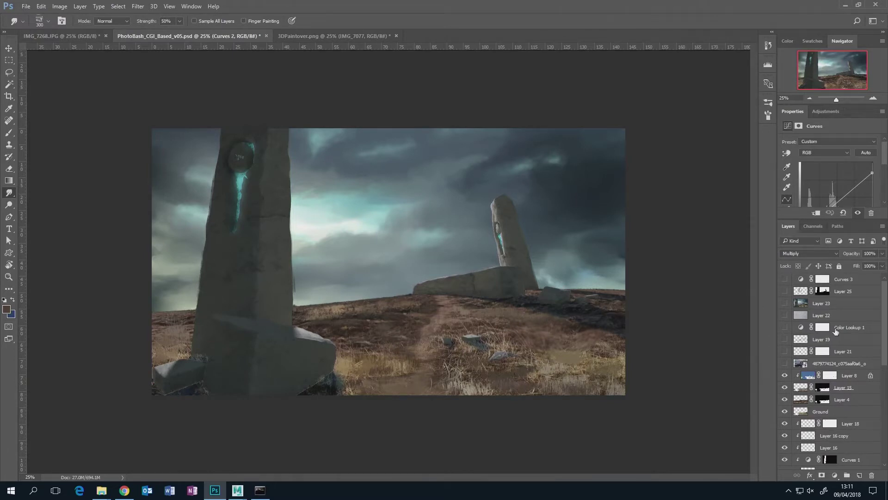
click(784, 363)
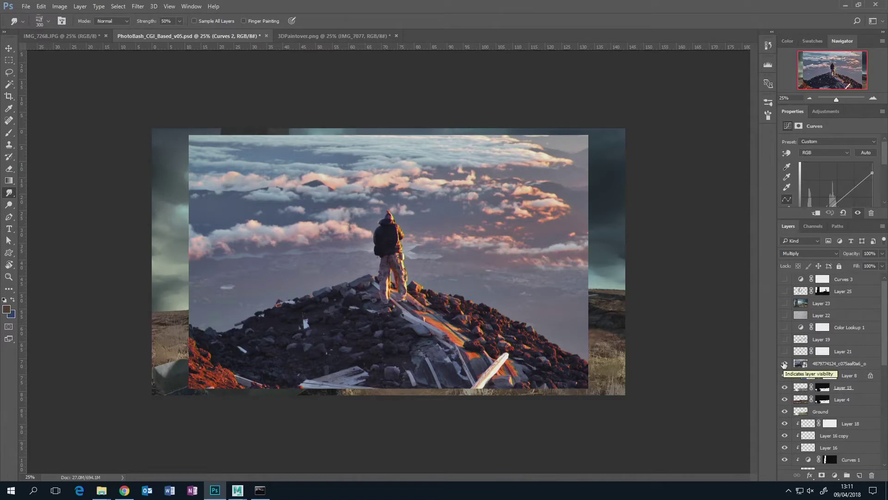
click(784, 364)
click(785, 352)
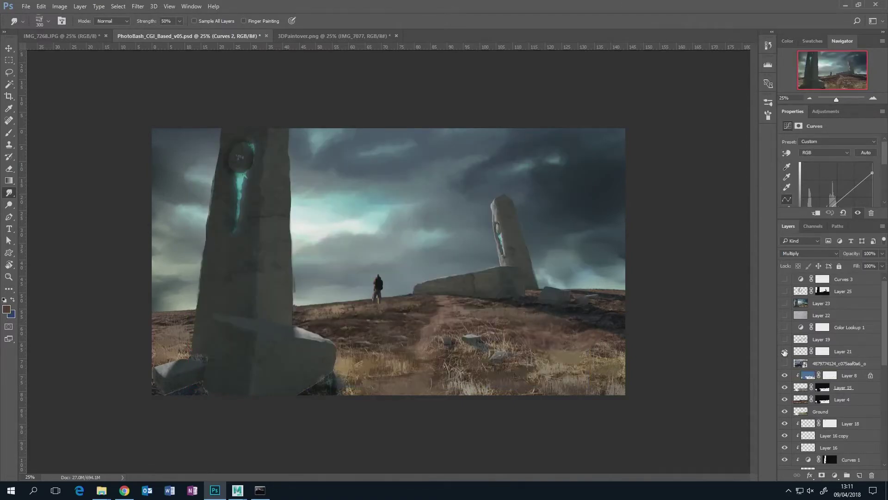
Step: Select the Layer 21 mask and examine the cut-out figure on the horizon up close
click(824, 351)
click(824, 352)
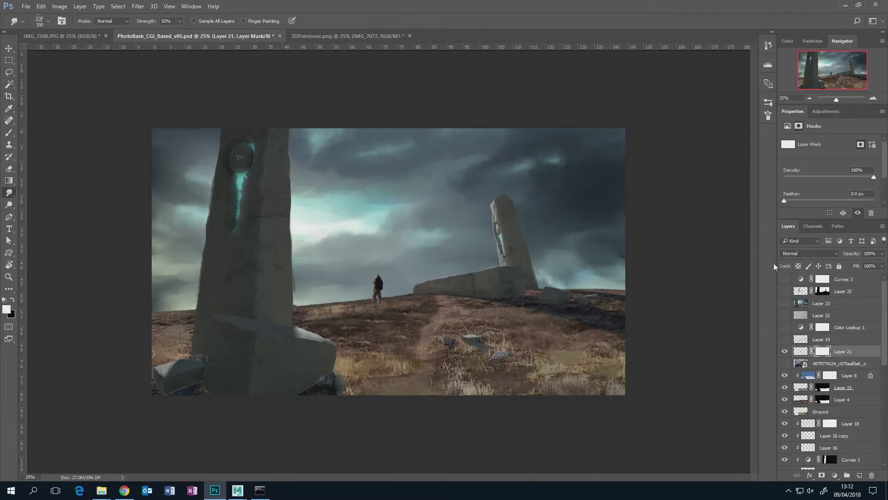
click(873, 99)
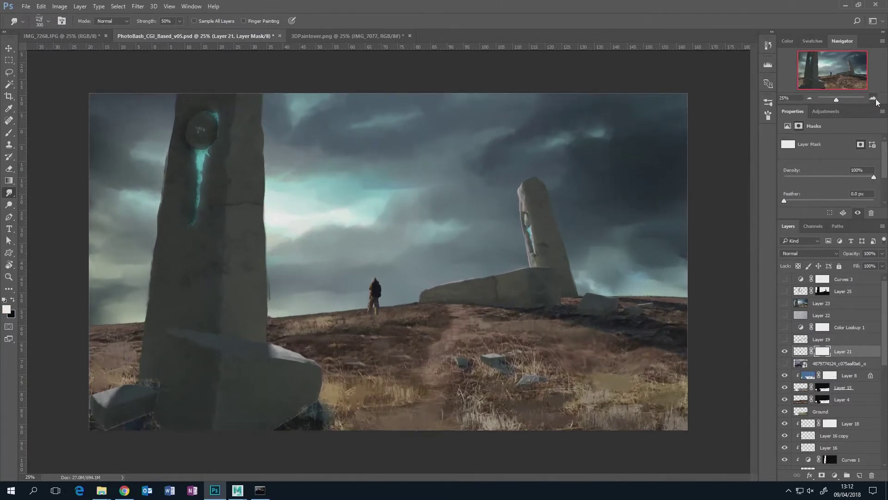
click(873, 99)
click(873, 98)
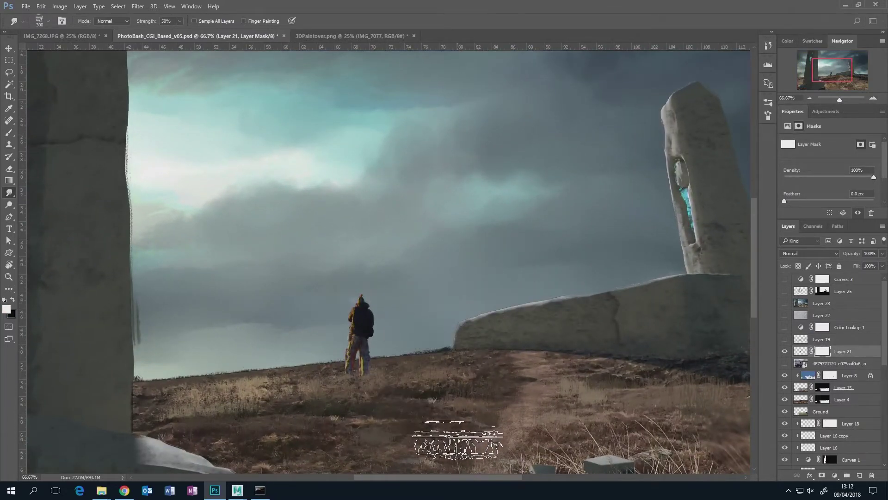
click(809, 98)
click(809, 98)
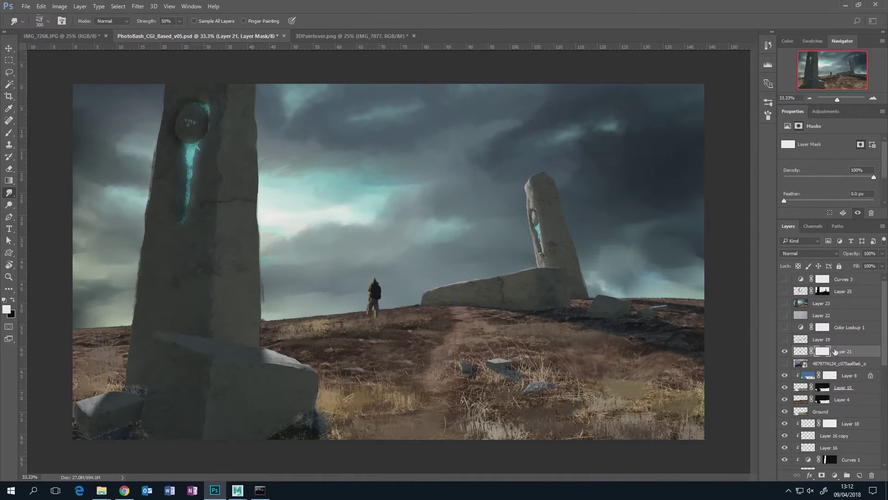
Step: Show and select Layer 19, comparing the scene with and without its mist, and activate the Dodge tool
click(785, 340)
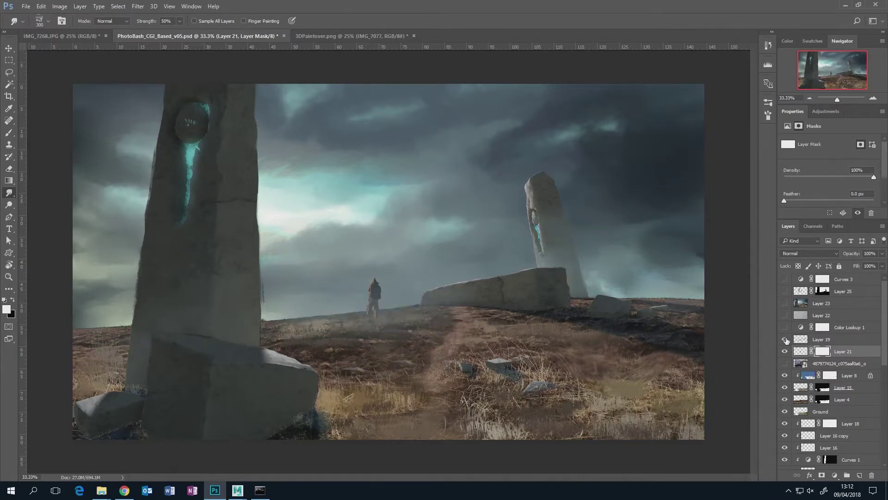
click(785, 340)
click(828, 340)
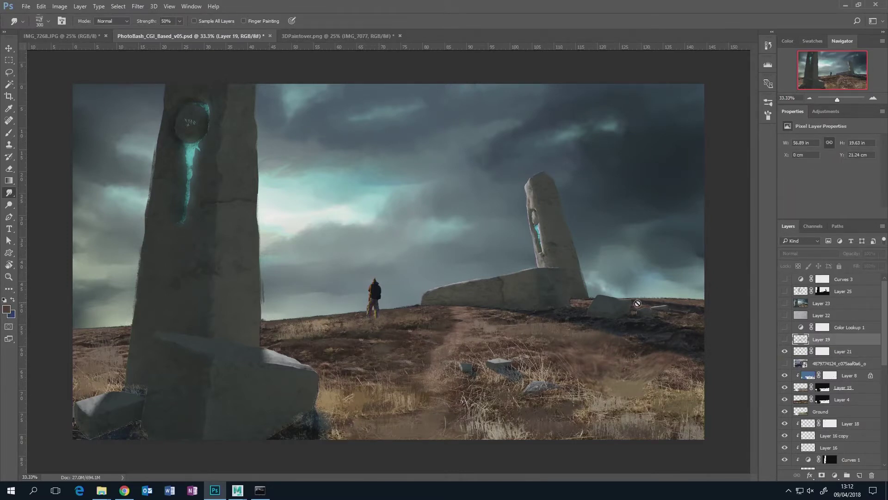
click(785, 339)
click(785, 340)
click(785, 339)
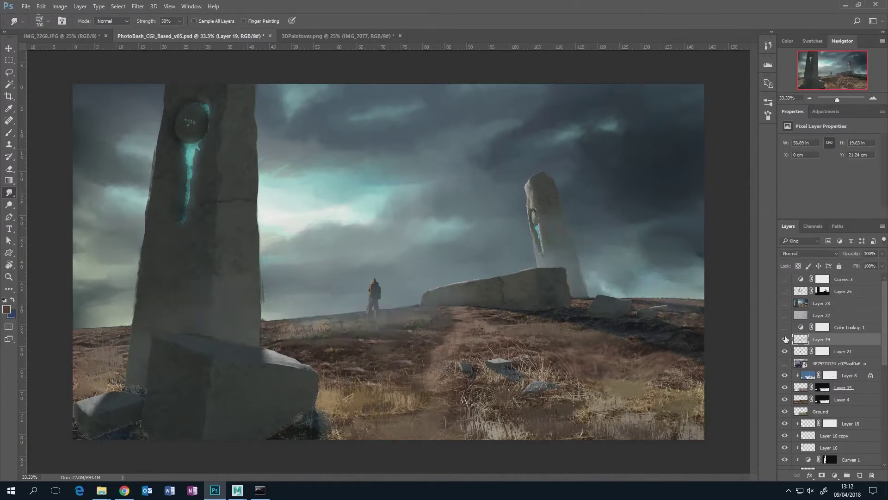
click(785, 339)
click(785, 339)
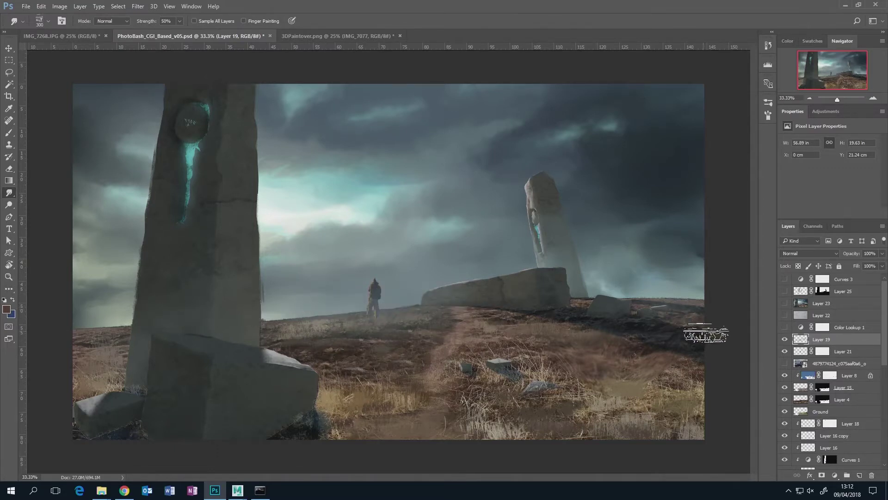
click(785, 339)
click(785, 339)
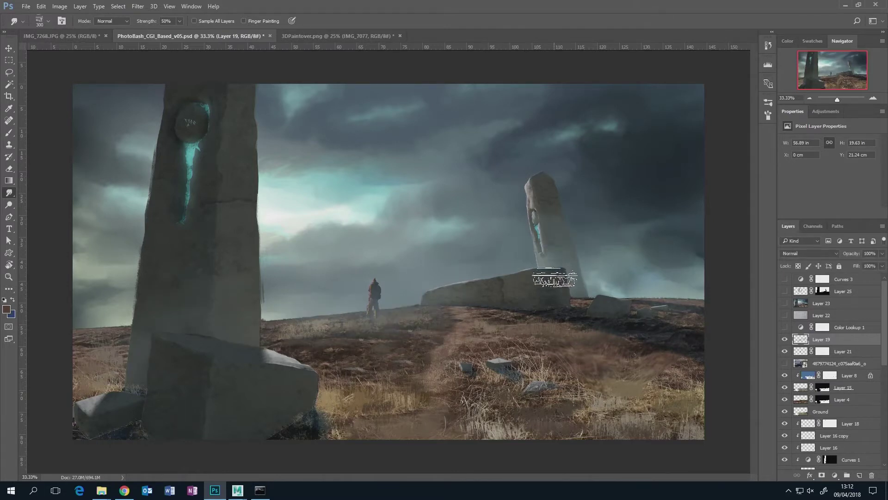
key(o)
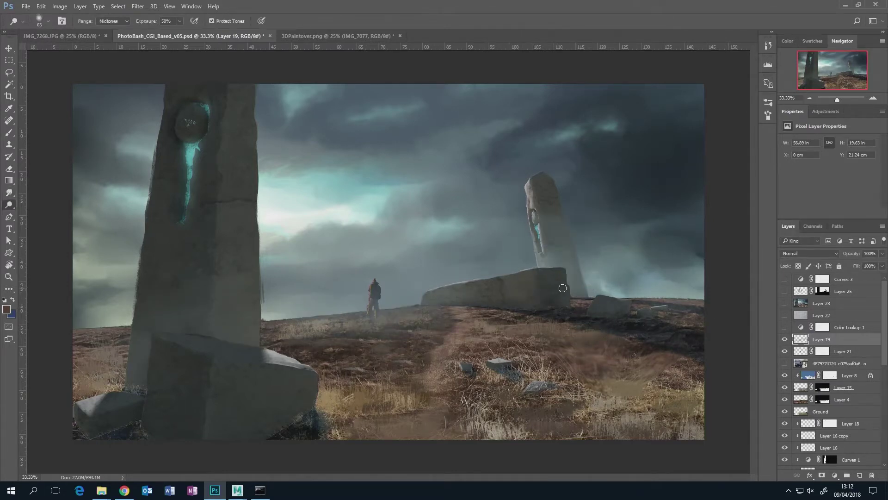
Step: Activate the Lasso tool and compare the whole scene with and without the mist on Layer 19
key(l)
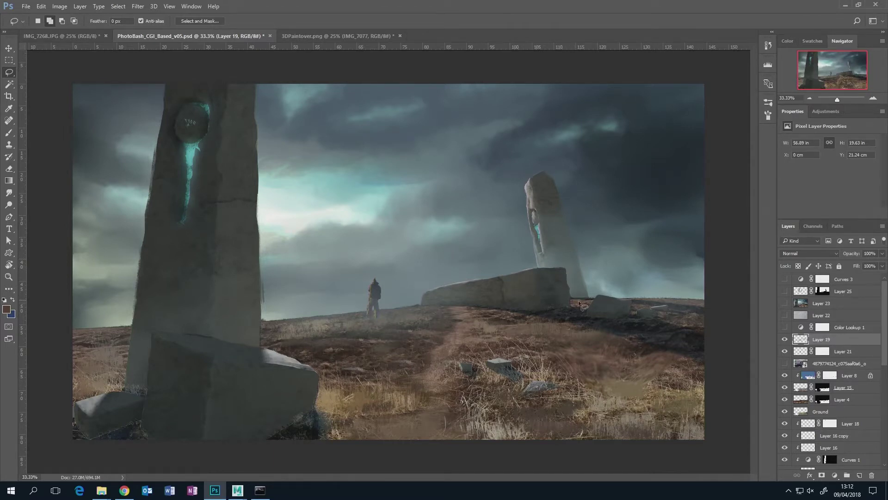
click(785, 339)
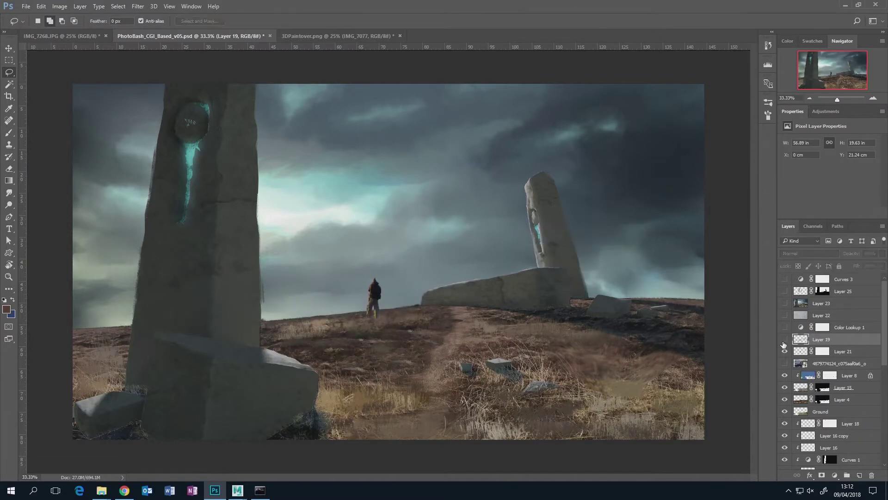
click(785, 339)
click(809, 99)
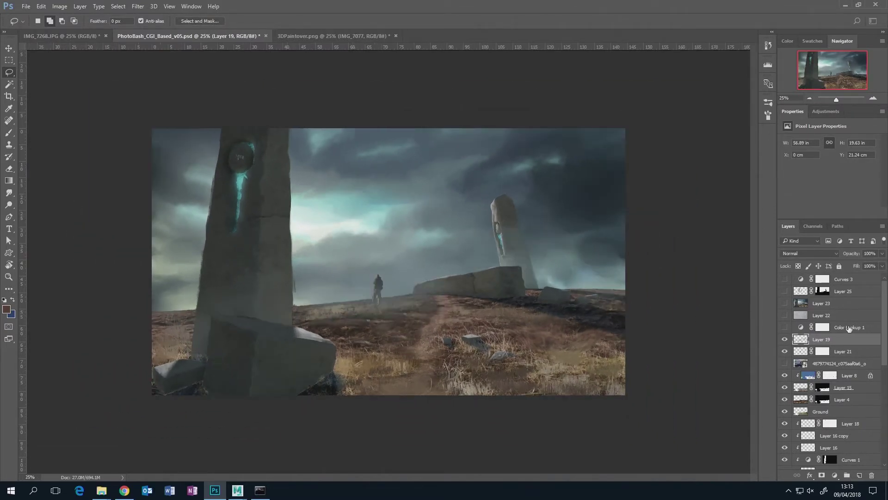
Step: Select Color Lookup 1 and review the available adjustment layer types and its own lookup settings
click(848, 327)
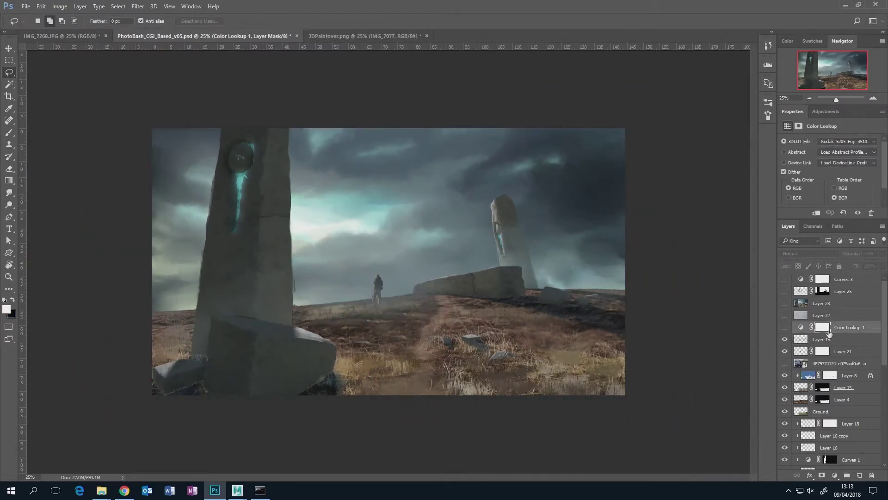
click(837, 475)
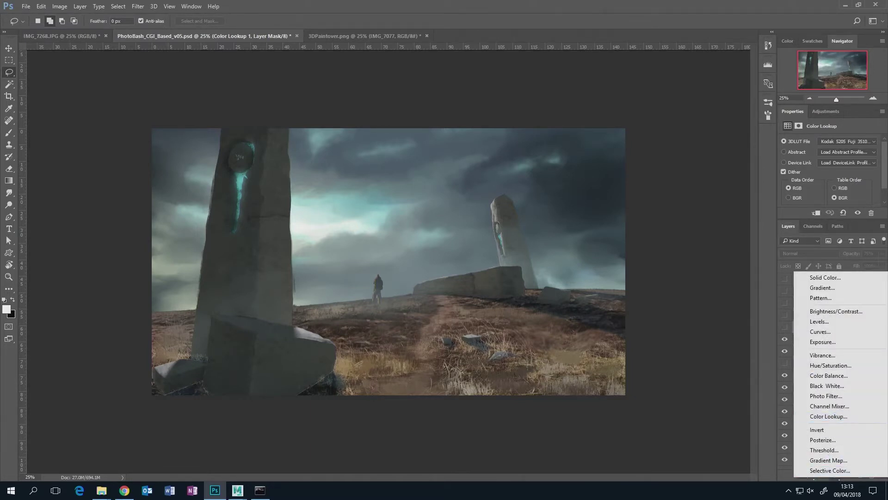
click(805, 251)
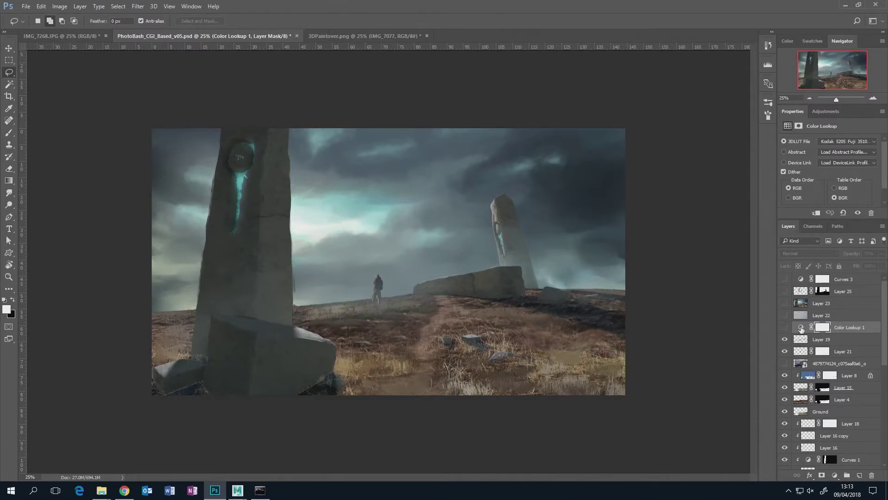
click(801, 327)
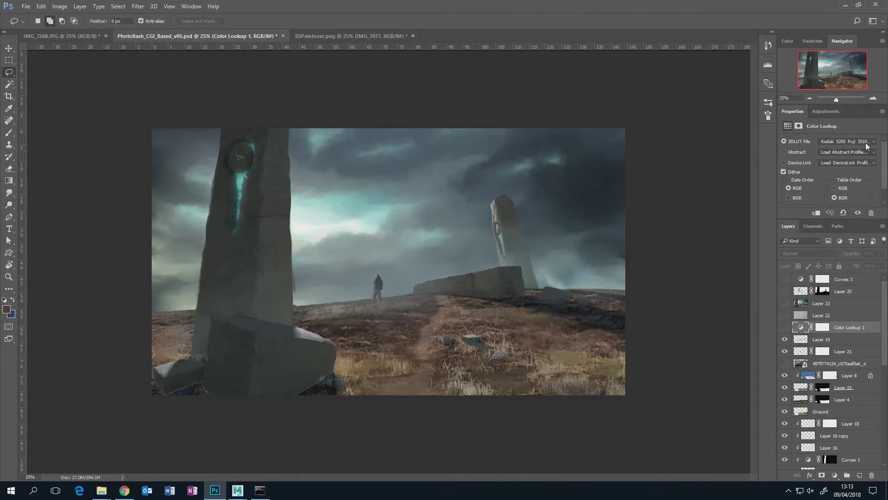
Step: Show Color Lookup 1 and compare the scene repeatedly with and without its colour grading
click(785, 327)
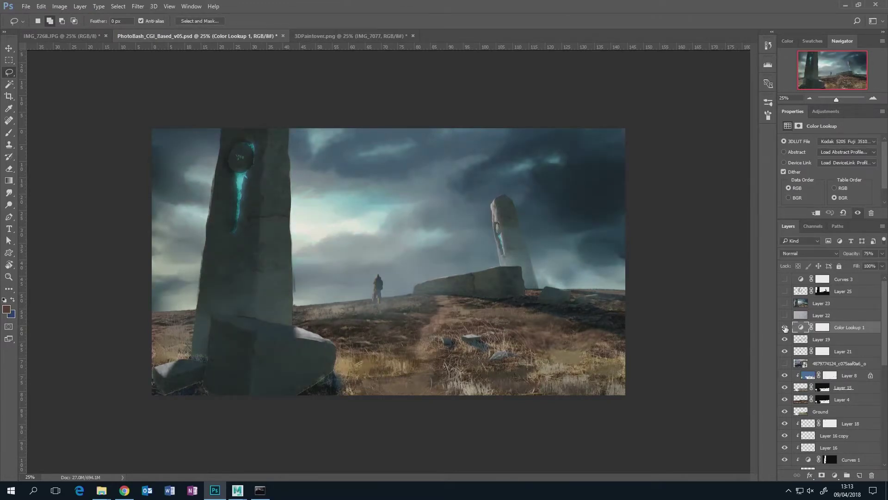
click(784, 327)
click(785, 327)
click(784, 327)
click(784, 327)
click(784, 327)
click(783, 328)
Step: Show and select Layer 22 and isolate it by hiding all other layers
click(784, 315)
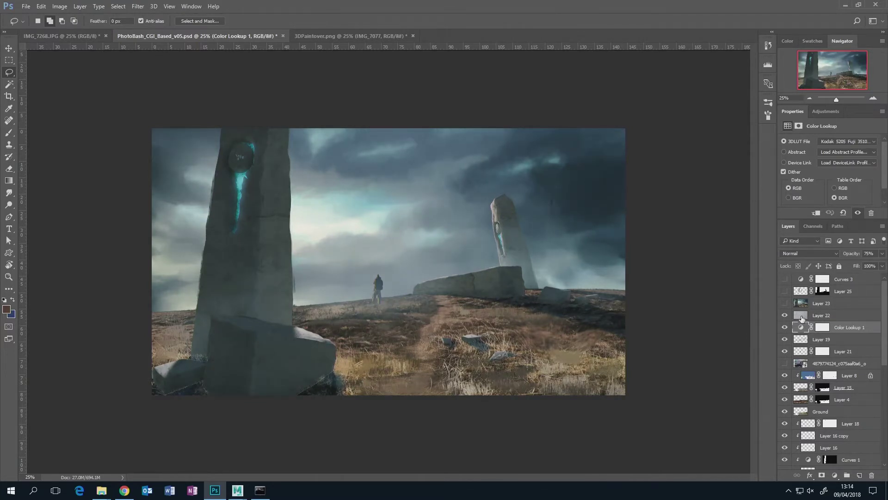
click(797, 318)
alt+click(784, 315)
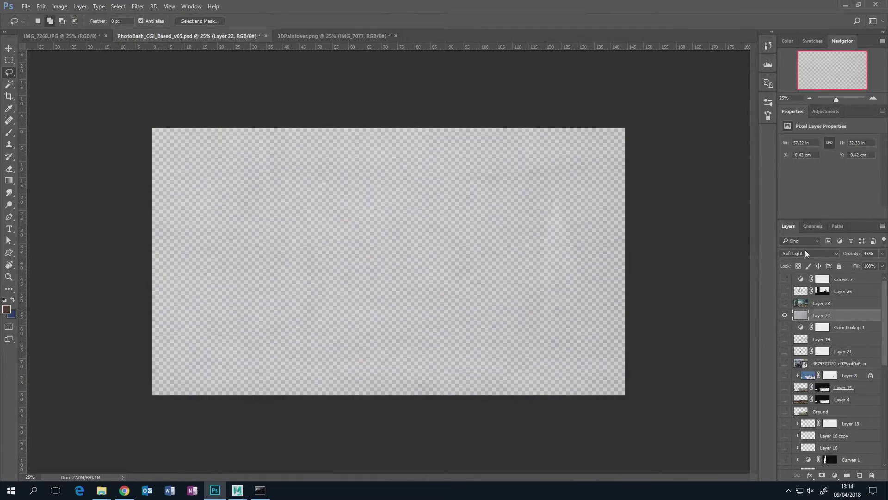
Step: Set the opacity of the Layer 22 texture to 64% and hide the layer
click(881, 254)
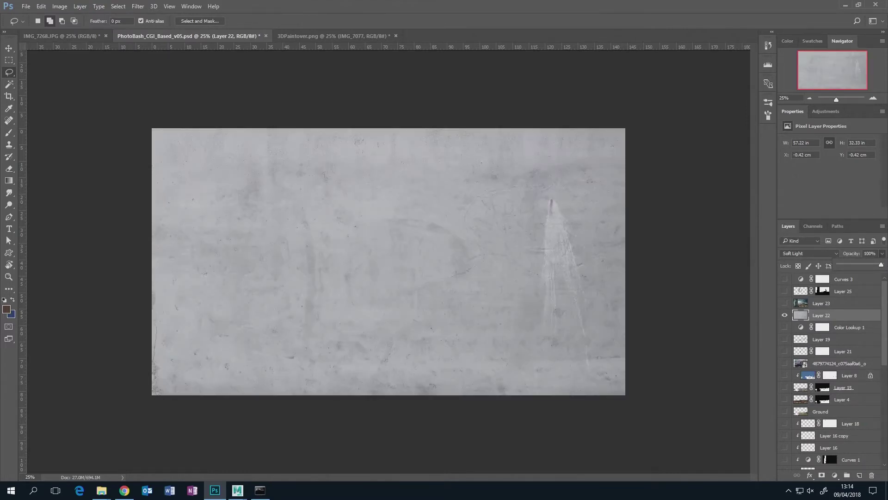
drag(881, 265, 866, 265)
click(784, 315)
click(784, 315)
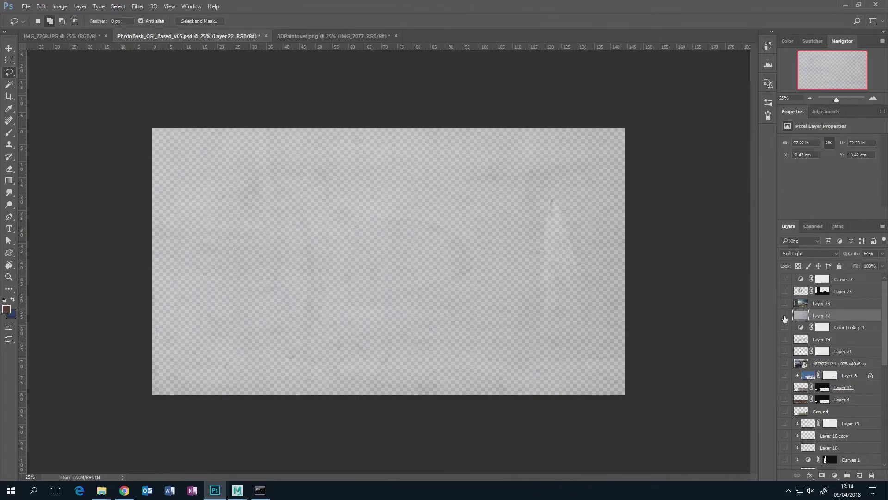
click(785, 315)
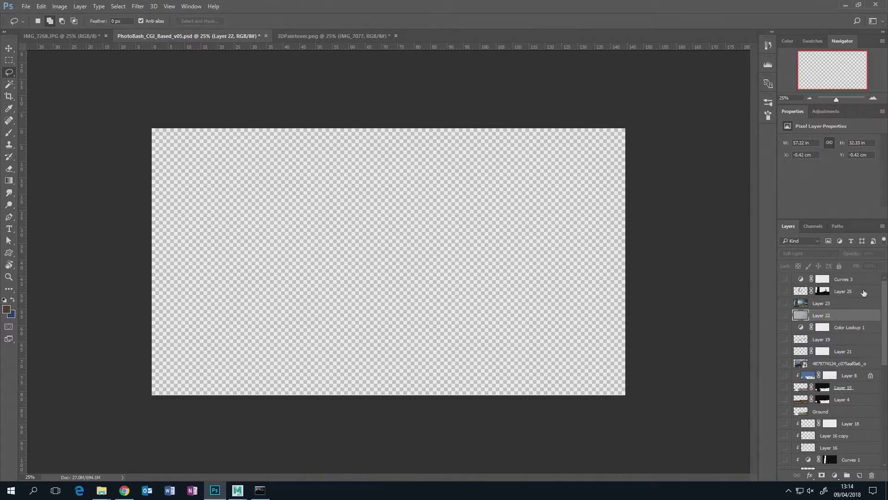
Step: Select and show the painted scene on Layer 23, and show the distant rock spires on Layer 25
click(803, 304)
click(785, 304)
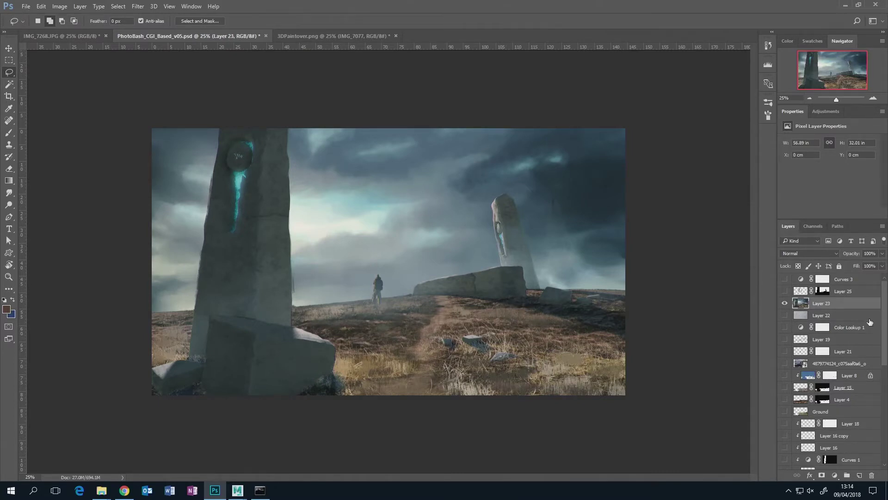
click(785, 291)
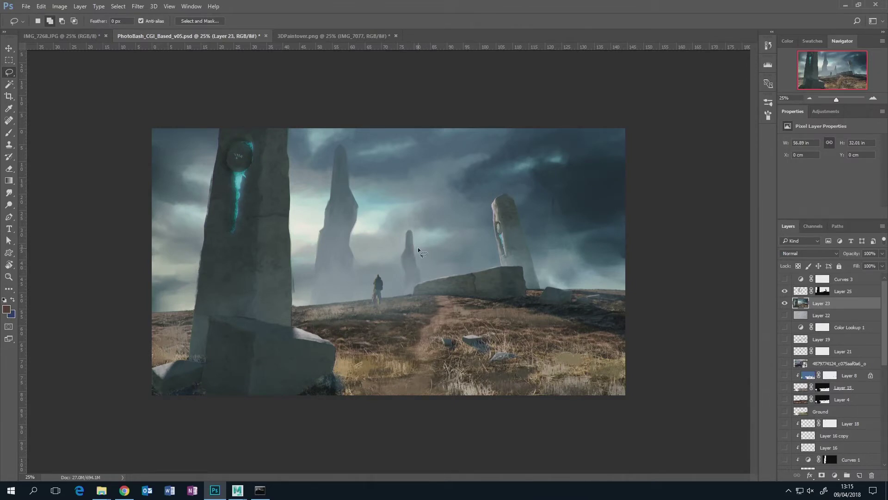
Step: Inspect the Layer 25 mask on its own and return to the layer's image content
click(846, 292)
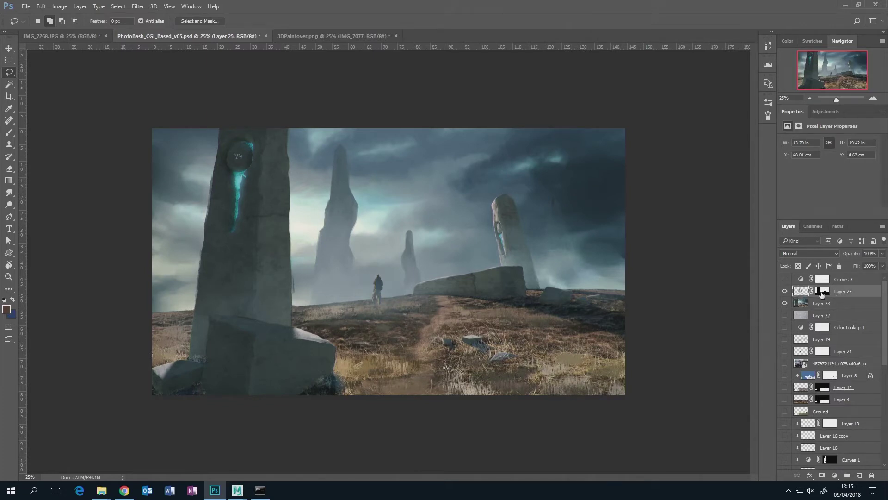
alt+click(822, 292)
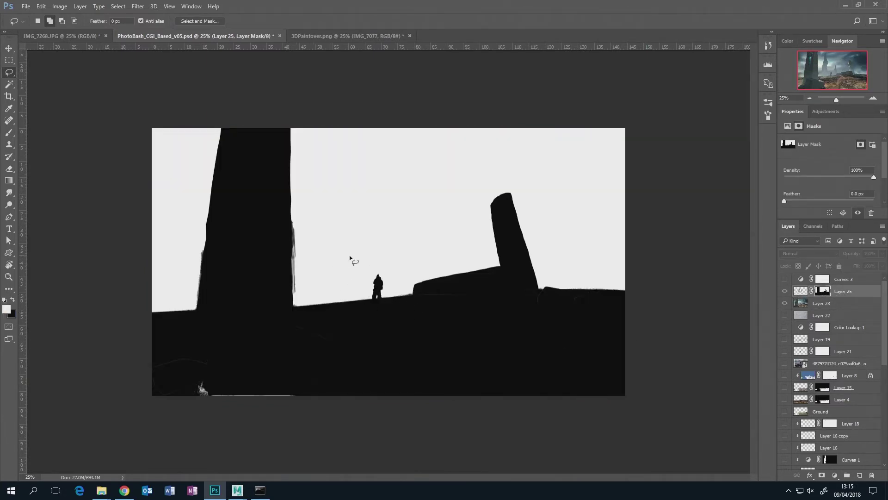
click(805, 292)
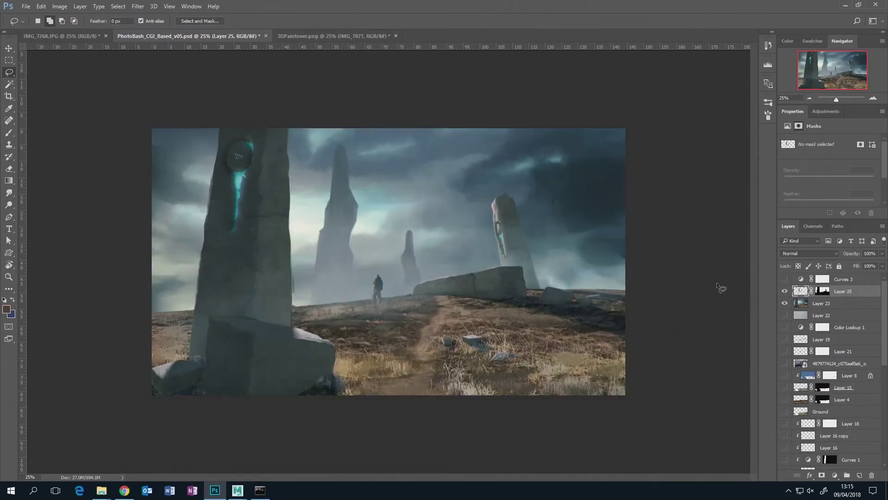
Step: Select and show the Curves 3 adjustment, with its properties enlarged to show the full curve graph
click(825, 279)
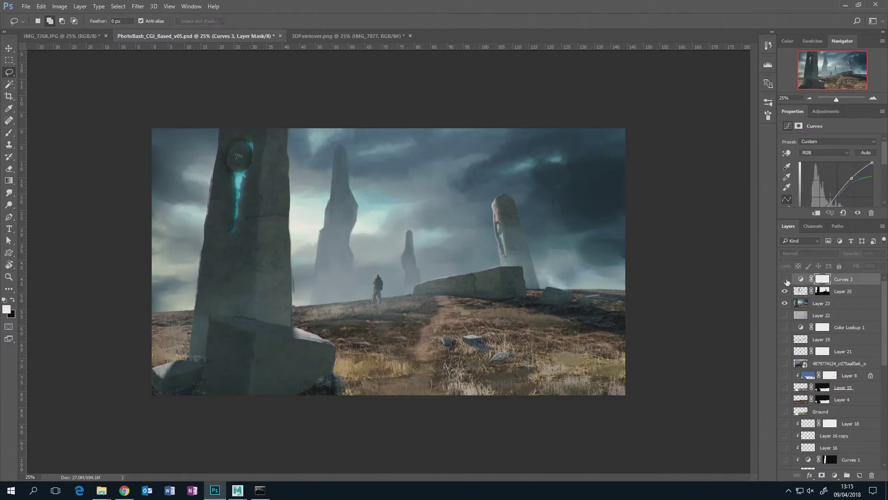
drag(840, 220, 845, 285)
click(790, 343)
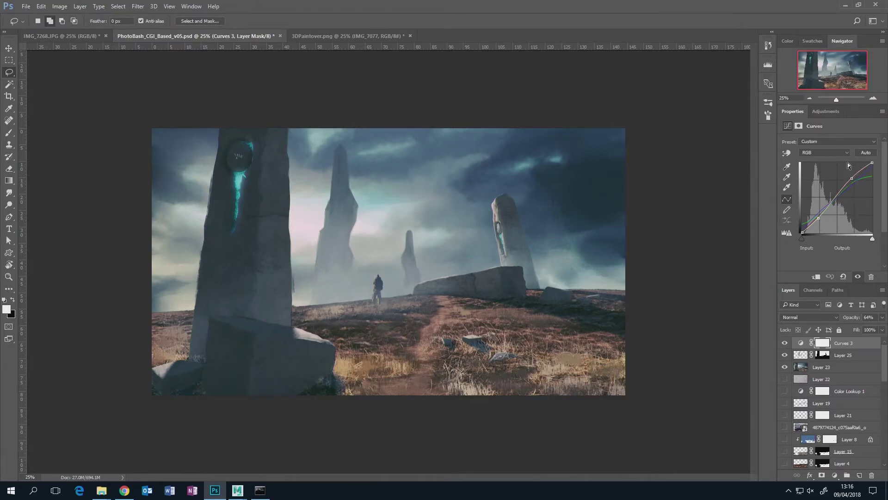
Step: Examine the Red, Green and Blue channel curves of Curves 3, and reselect Layer 23
click(823, 152)
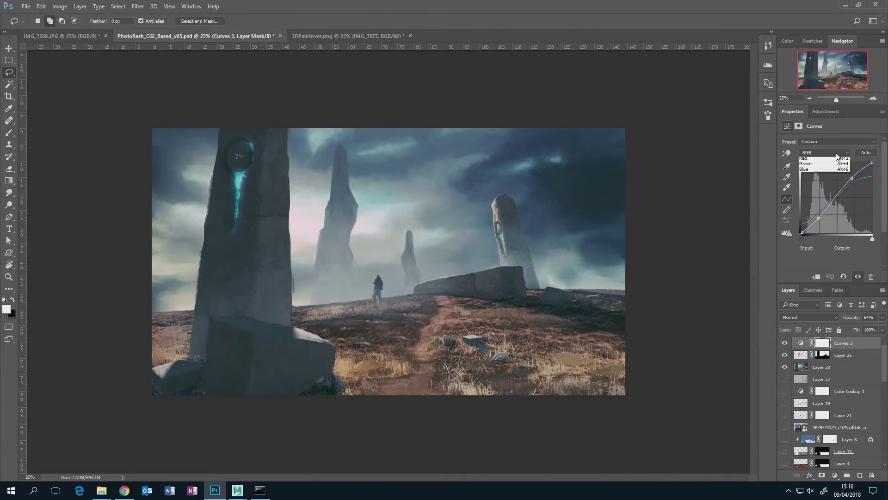
click(823, 161)
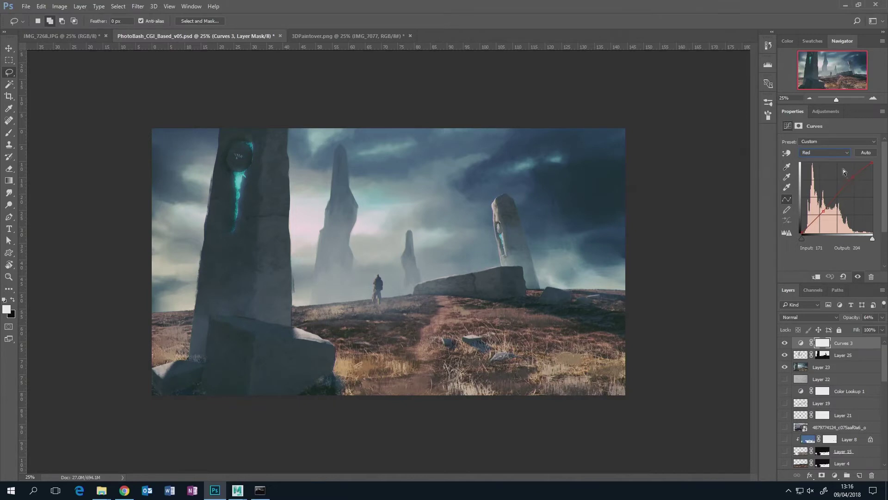
click(839, 153)
click(828, 171)
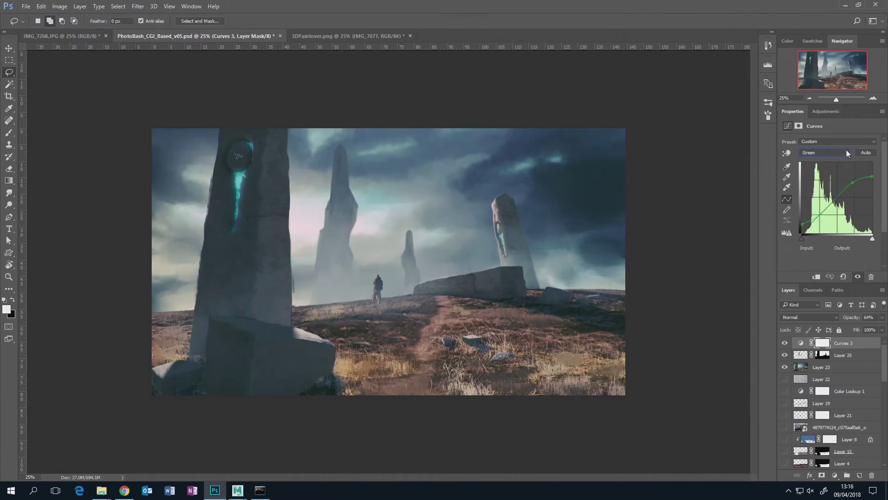
click(846, 153)
click(830, 177)
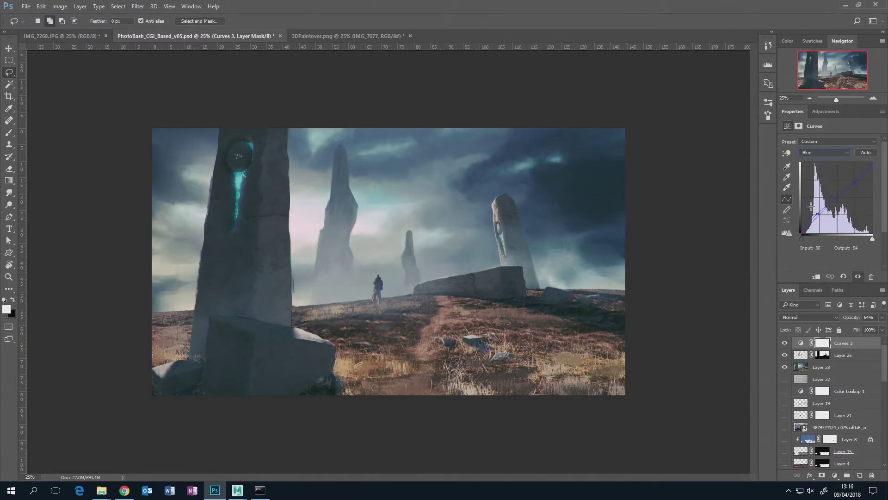
click(847, 153)
click(814, 172)
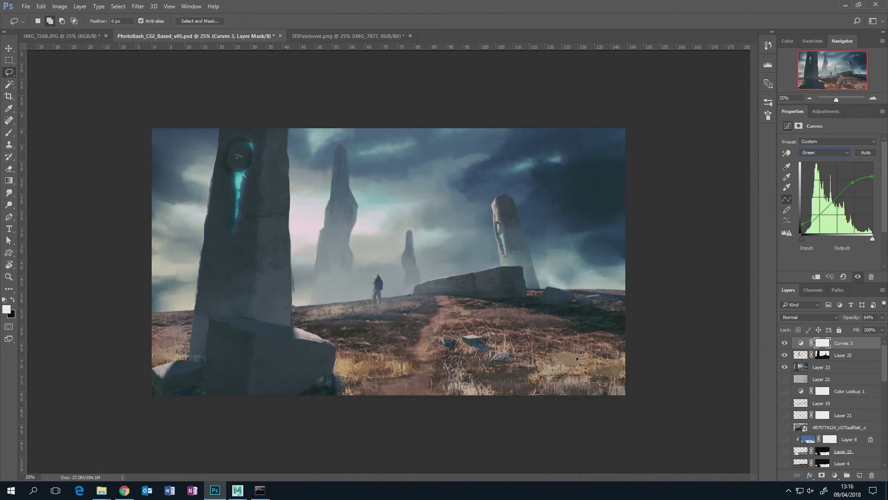
click(800, 369)
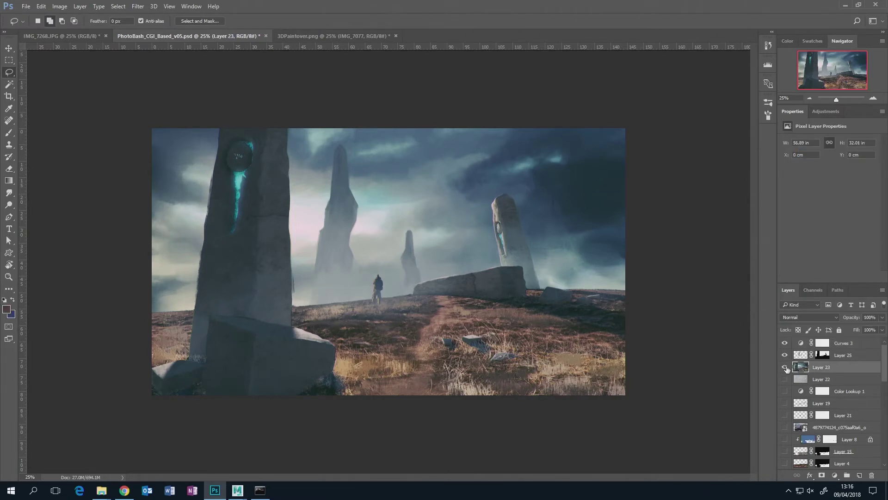
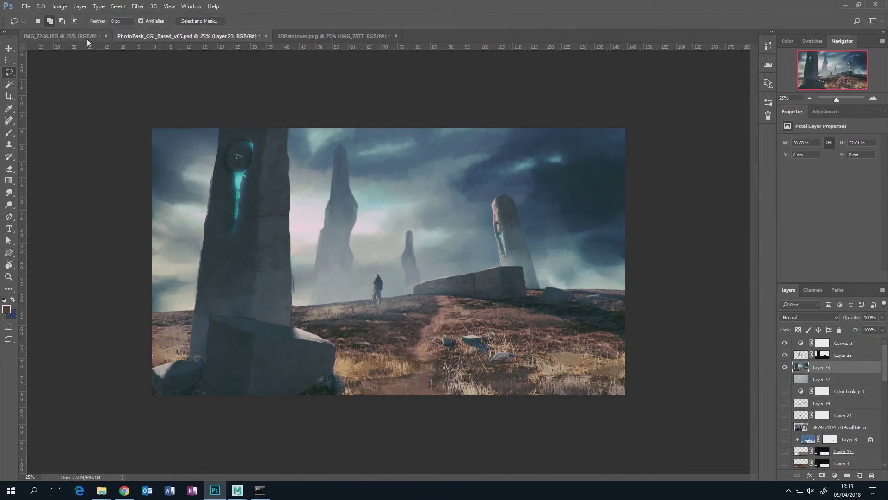
Step: Compare the thumbnail sketches in IMG_7268.JPG with the obelisk scene in Maya, and return to the sketches in Photoshop
click(73, 36)
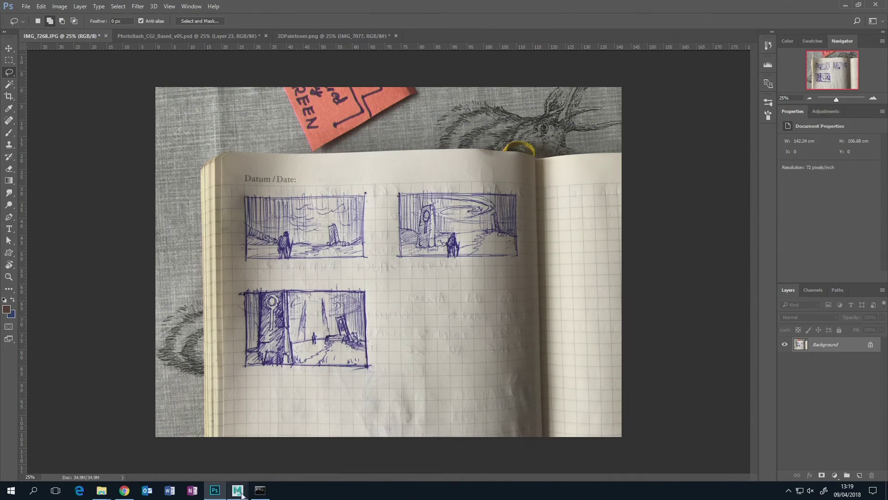
mouse_move(242, 495)
click(259, 462)
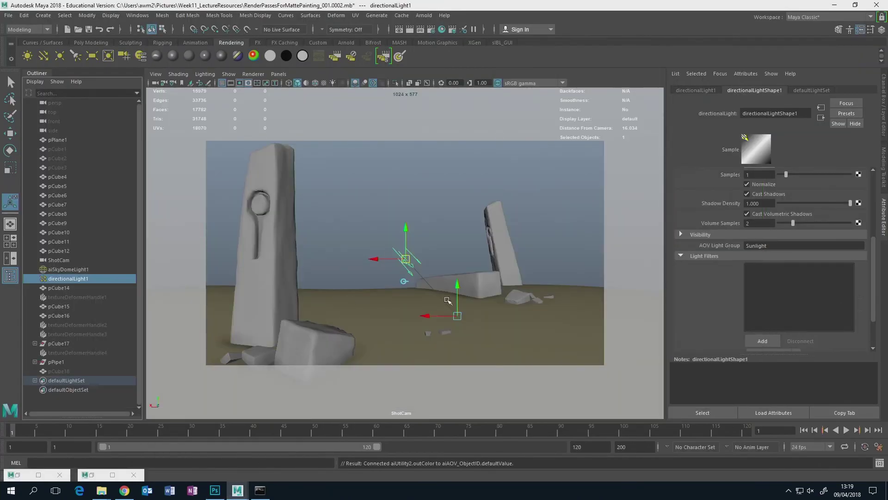
click(216, 492)
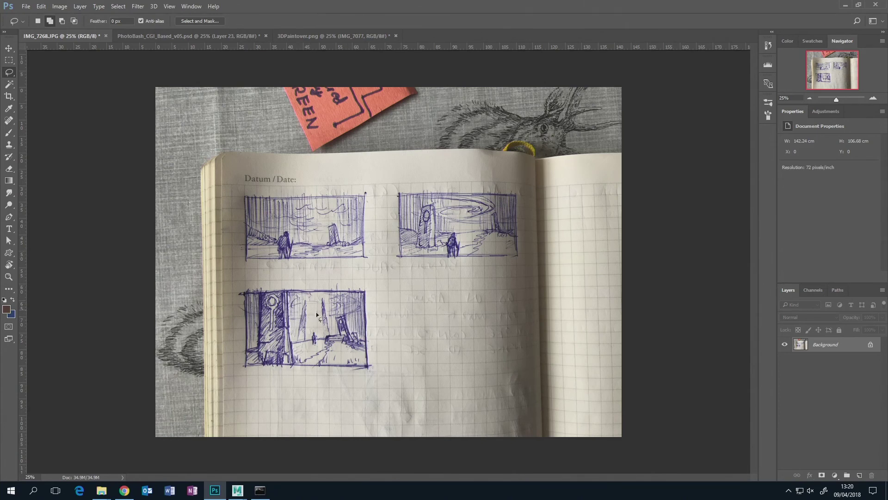
mouse_move(237, 490)
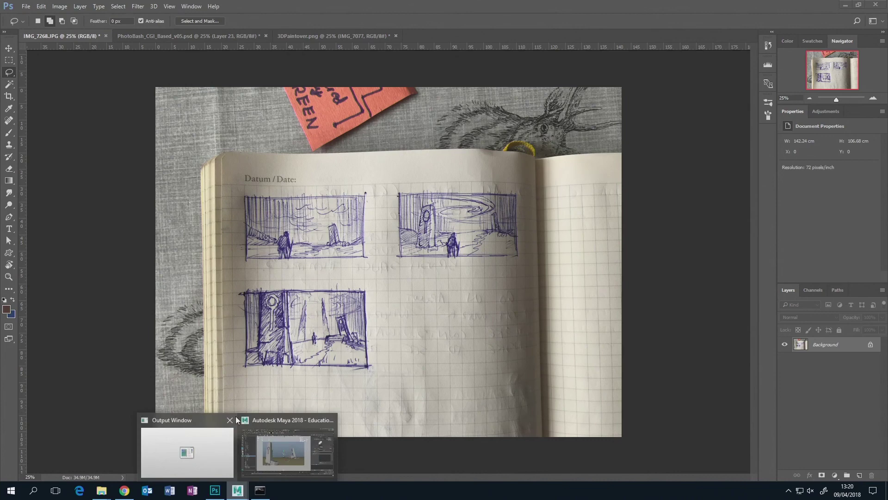
click(276, 443)
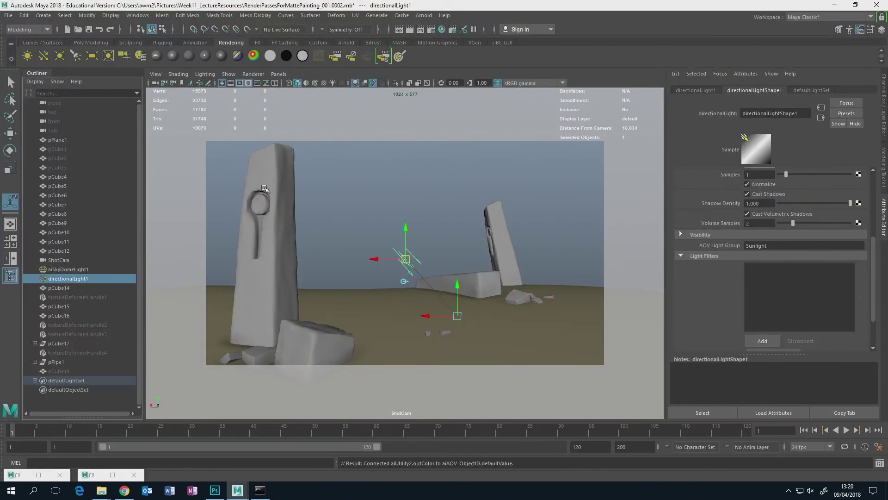
click(215, 482)
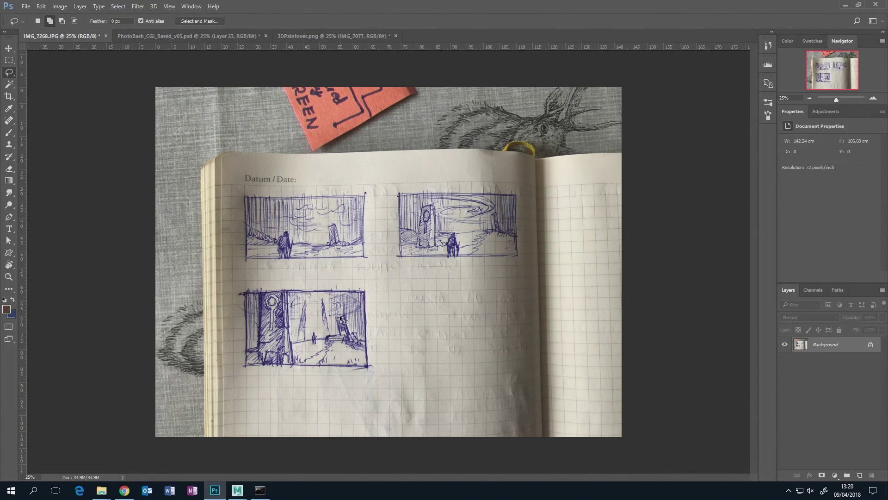
mouse_move(237, 490)
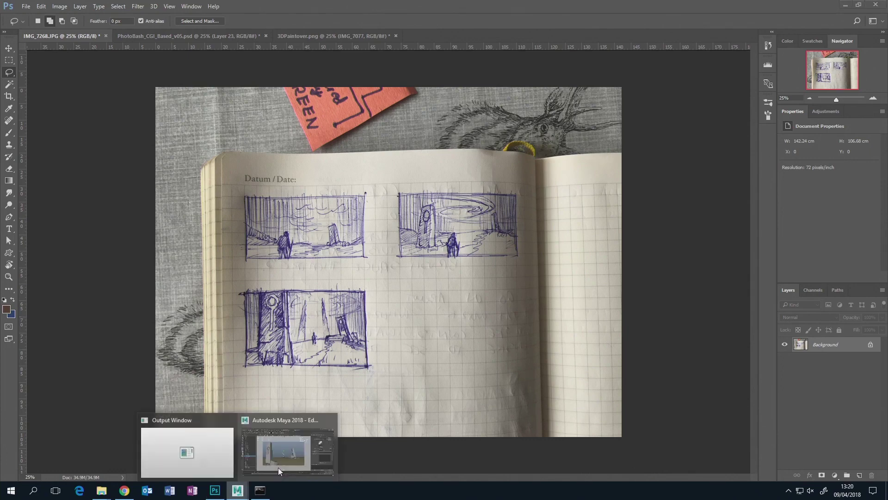
click(280, 456)
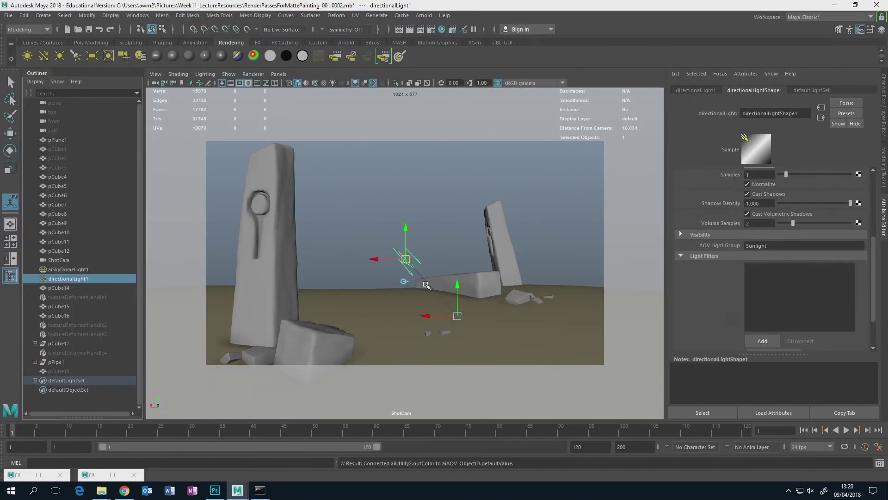
click(214, 493)
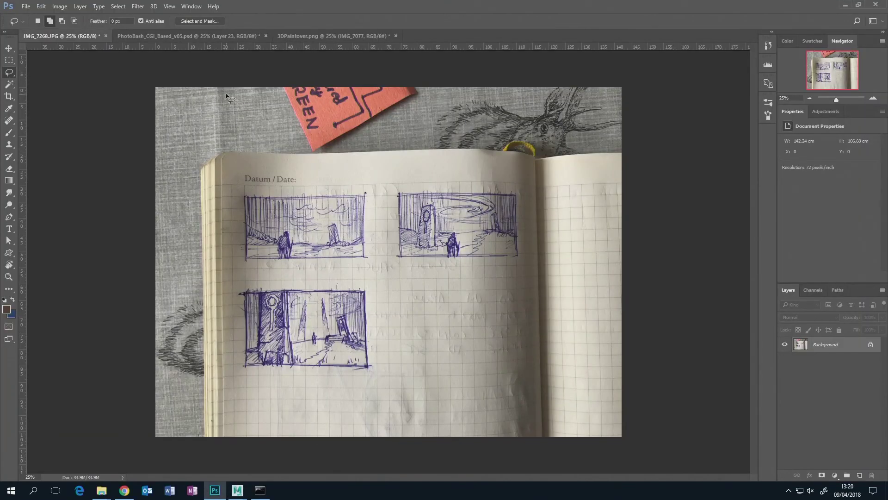
Step: View the 3DPaintover.png painting, and return to the finished version in PhotoBash_CGI_Based_v05.psd
click(292, 35)
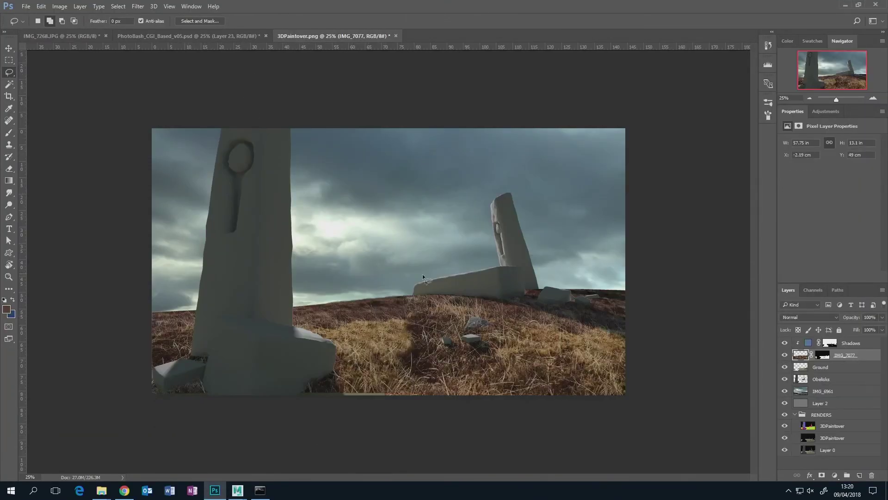
click(211, 36)
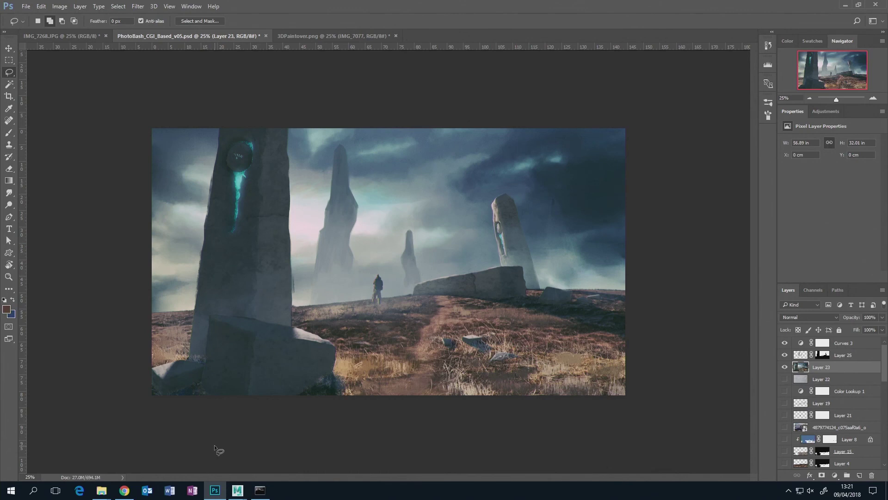
Step: Minimise the open programs to reach the desktop, move the LabStream console window aside, and launch Labstream Stop
click(844, 6)
click(834, 5)
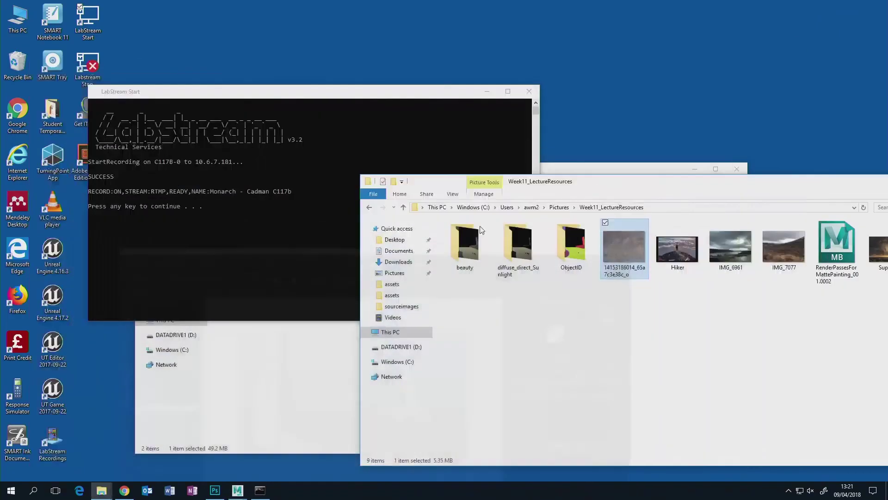
drag(175, 94, 176, 94)
double_click(95, 68)
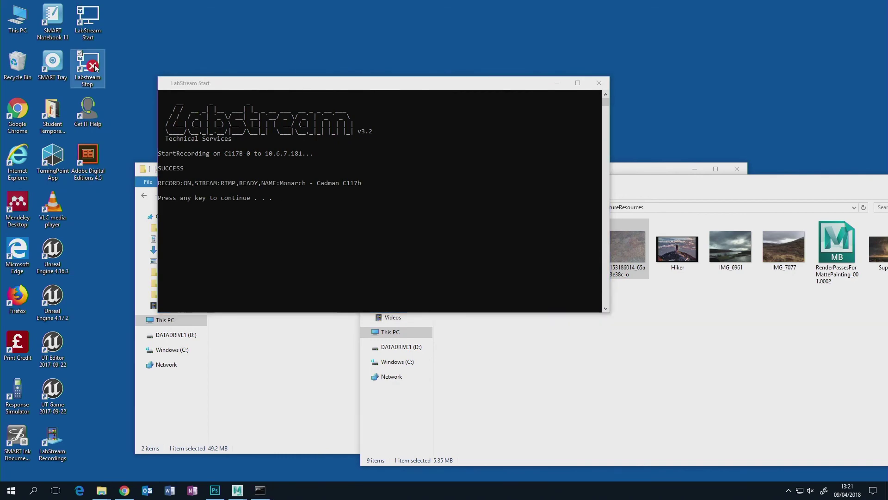